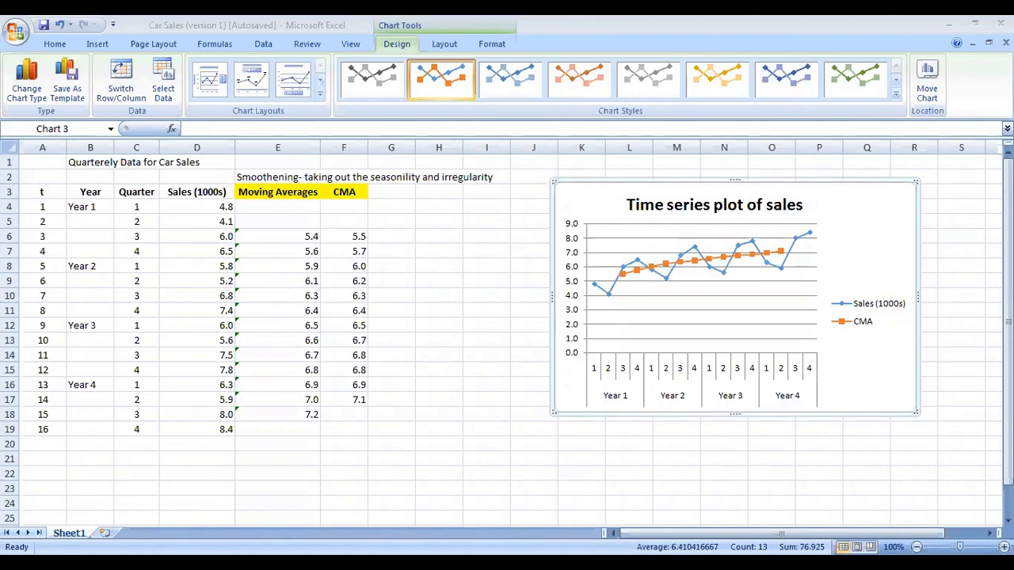
Step: Enter the header St, It in cell G3 next to the CMA column
left_click(382, 191)
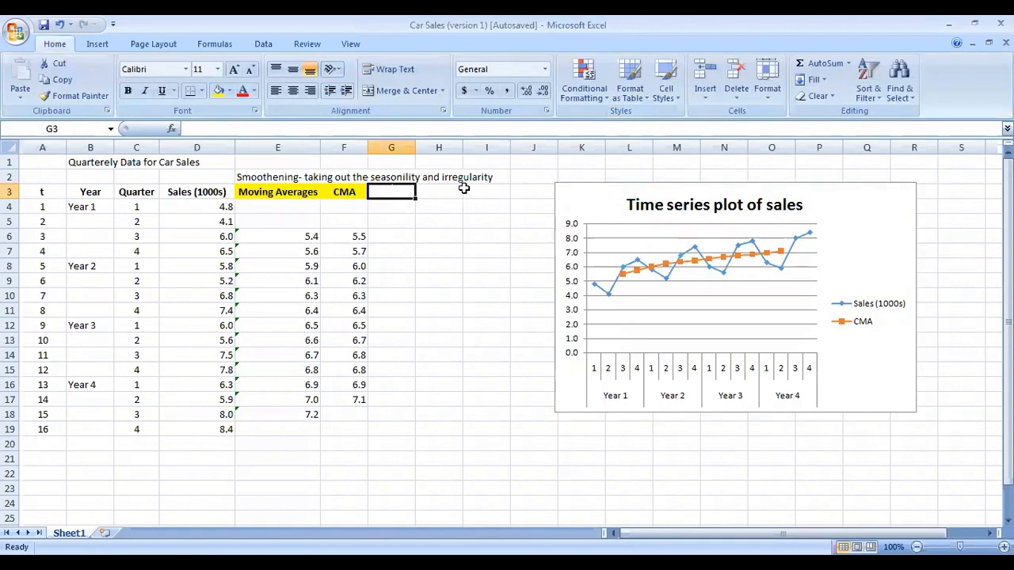
type("St, It")
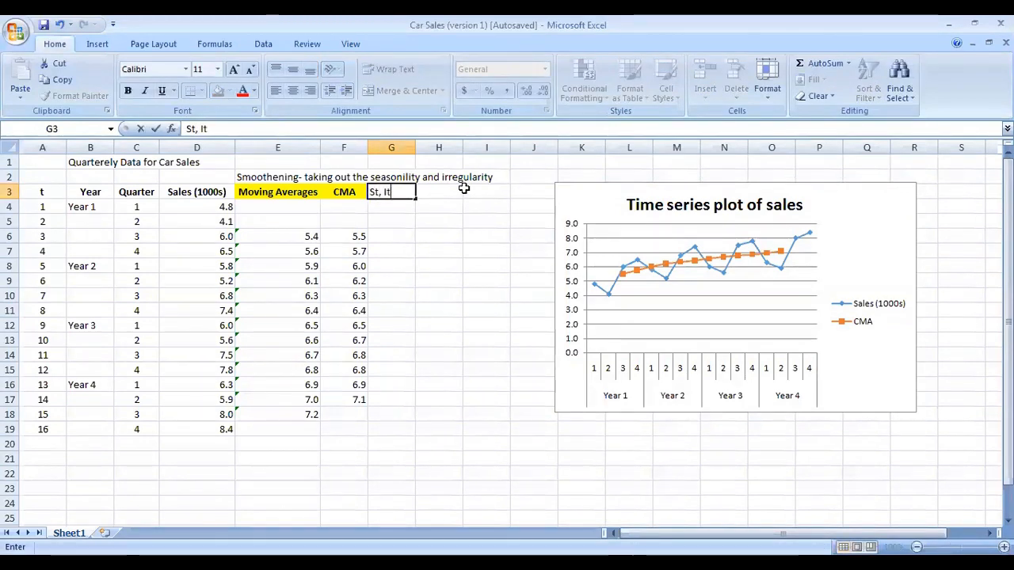
key("Return")
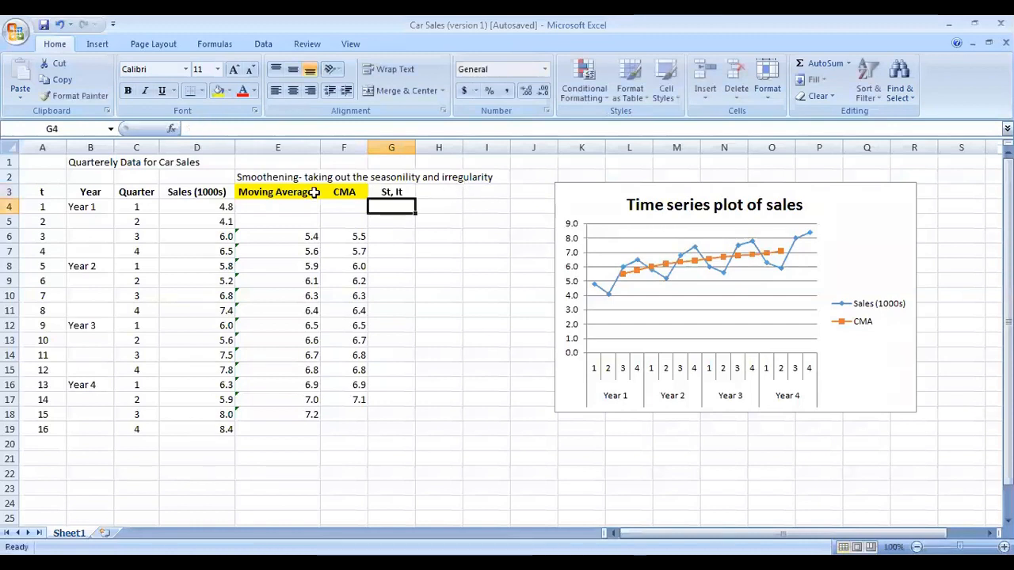
Step: Format both t characters in the G3 header as subscripts
double_click(390, 196)
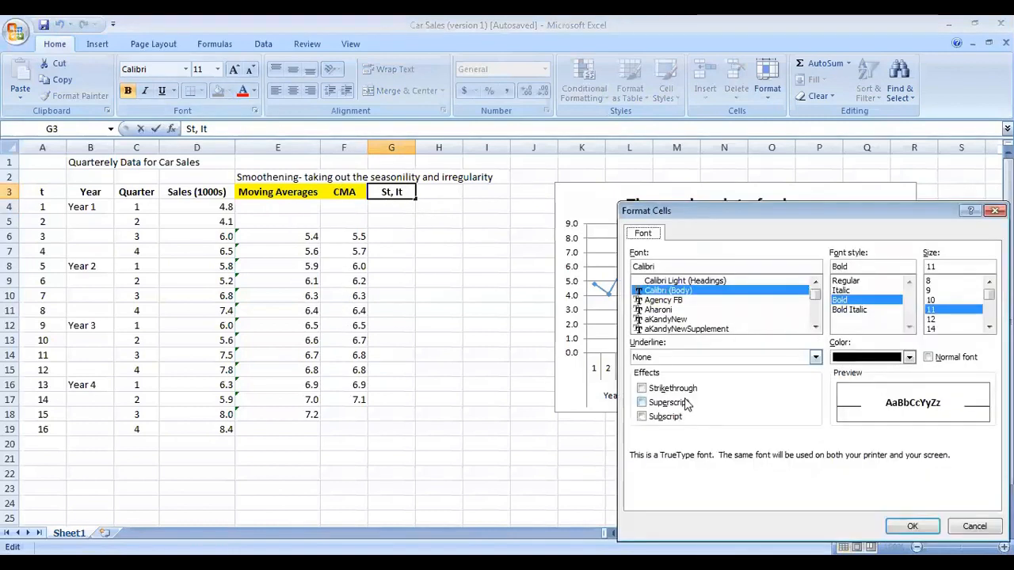
left_click(255, 110)
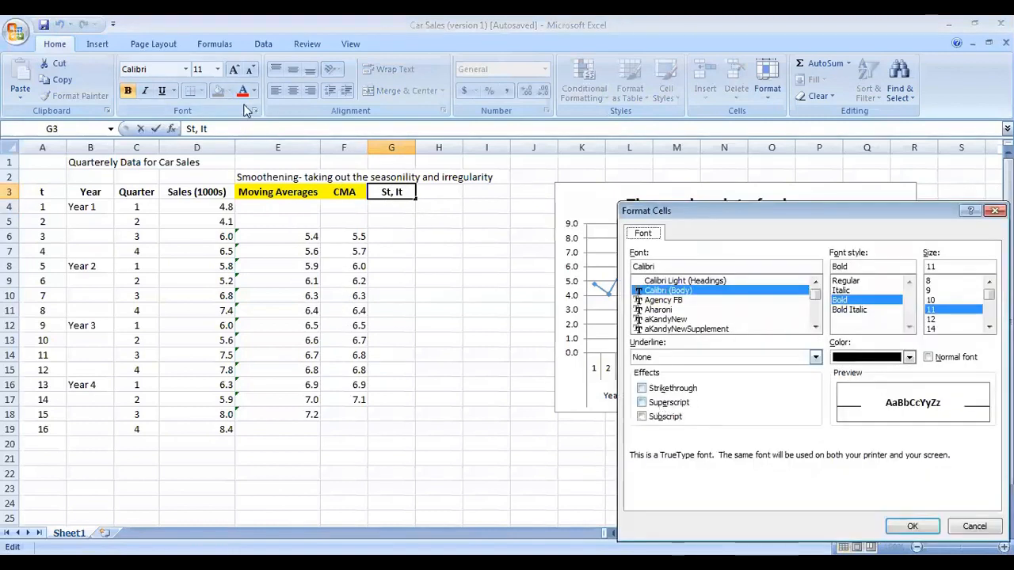
left_click(651, 418)
left_click(915, 526)
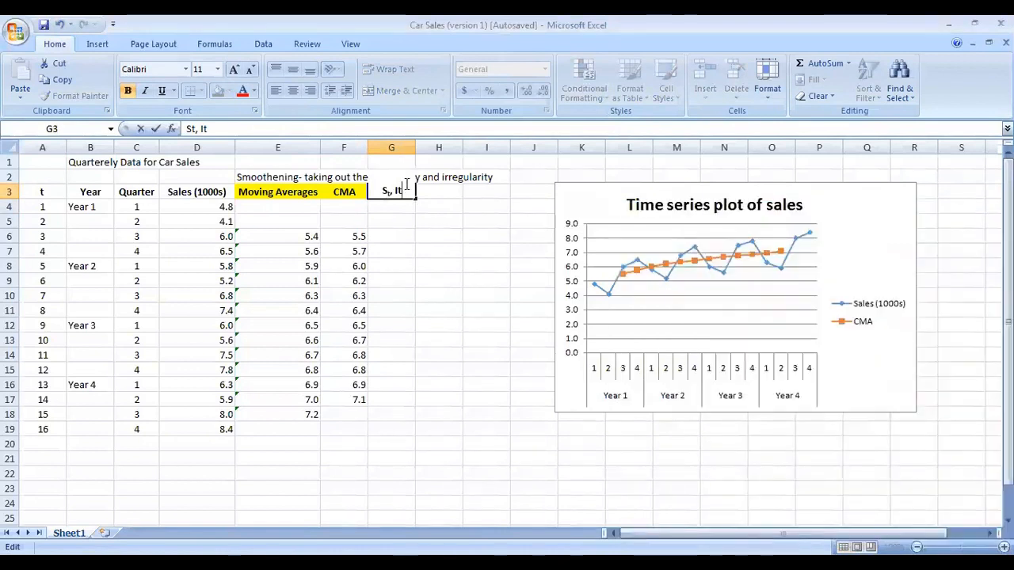
left_click(254, 110)
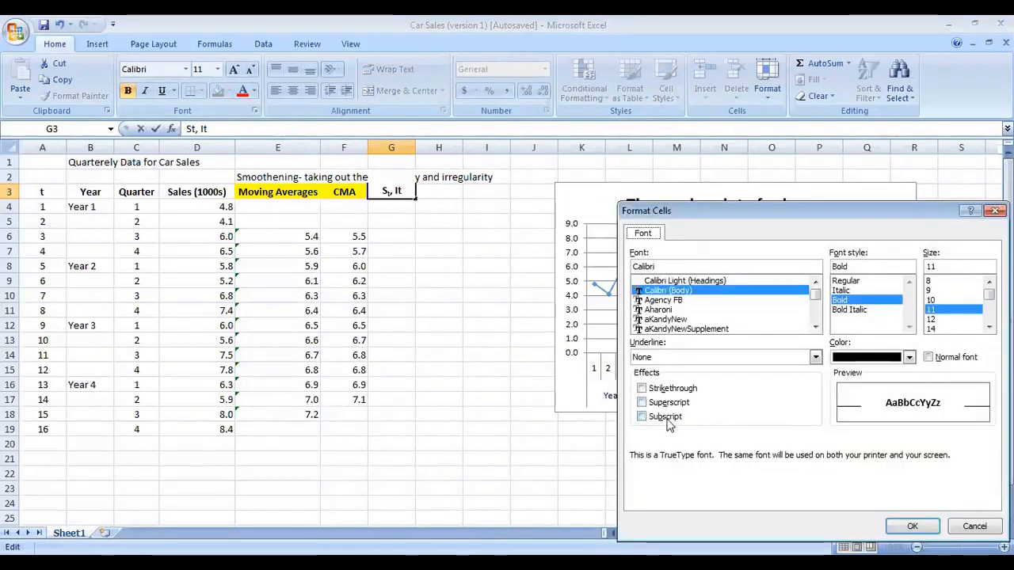
left_click(657, 417)
key("Return")
left_click(450, 264)
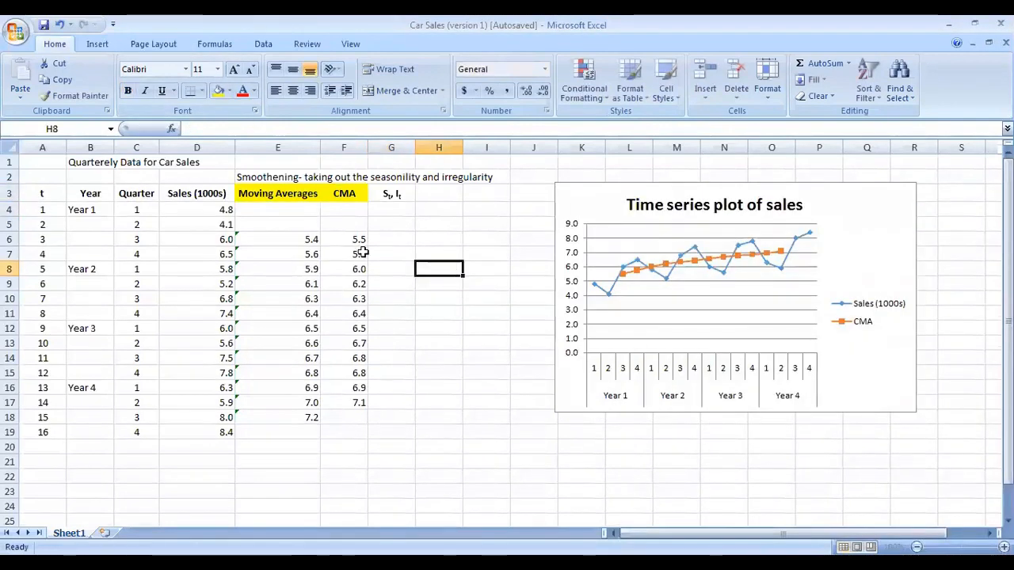
Step: Shorten the E2 label so it reads only Smoothening
left_click(390, 193)
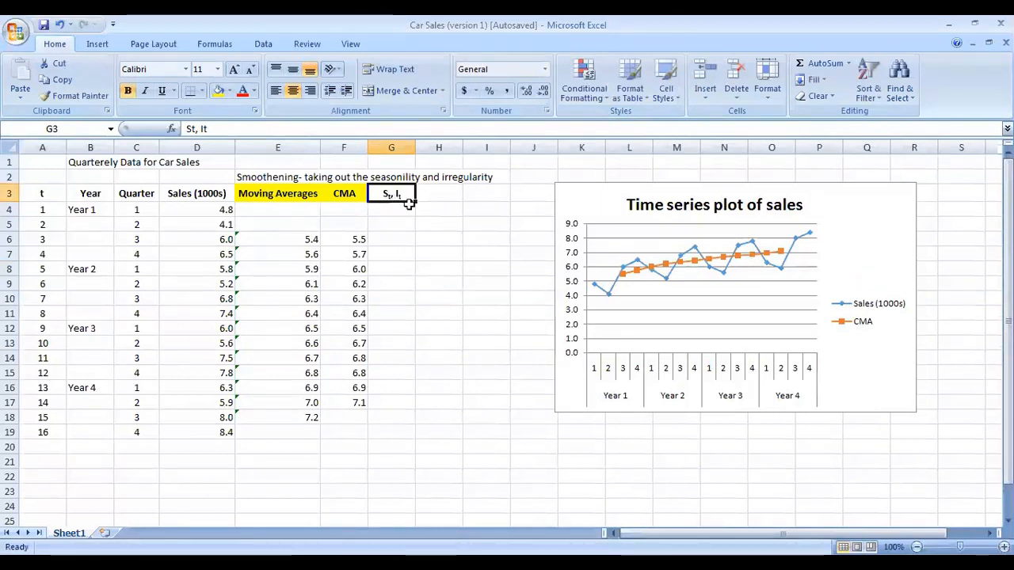
left_click(404, 243)
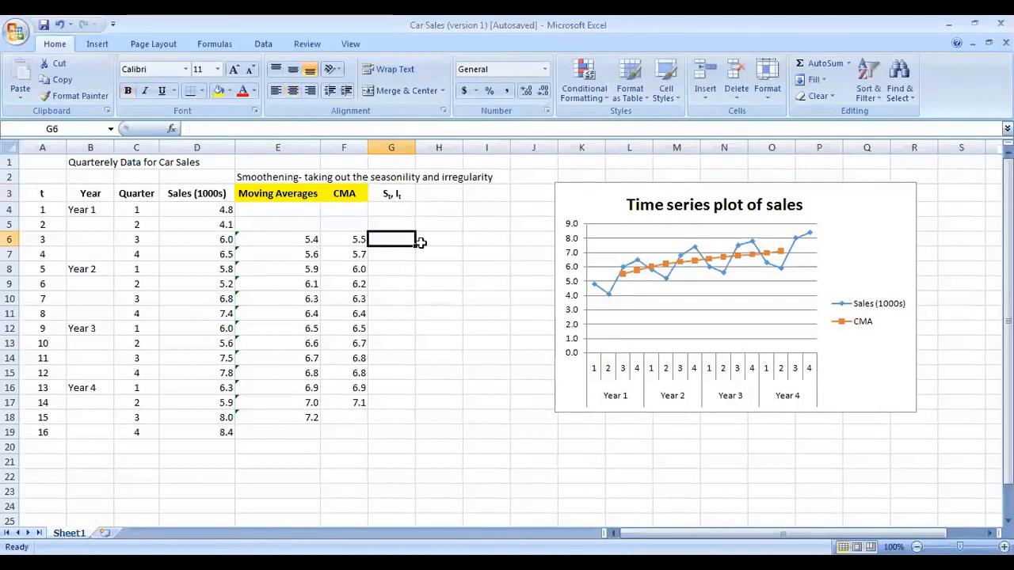
left_click(298, 176)
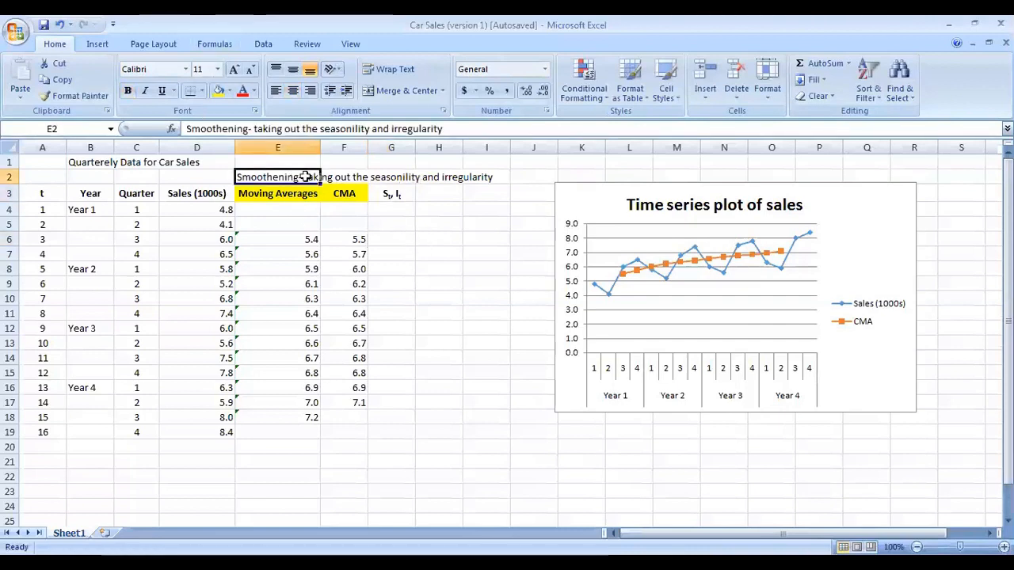
double_click(303, 176)
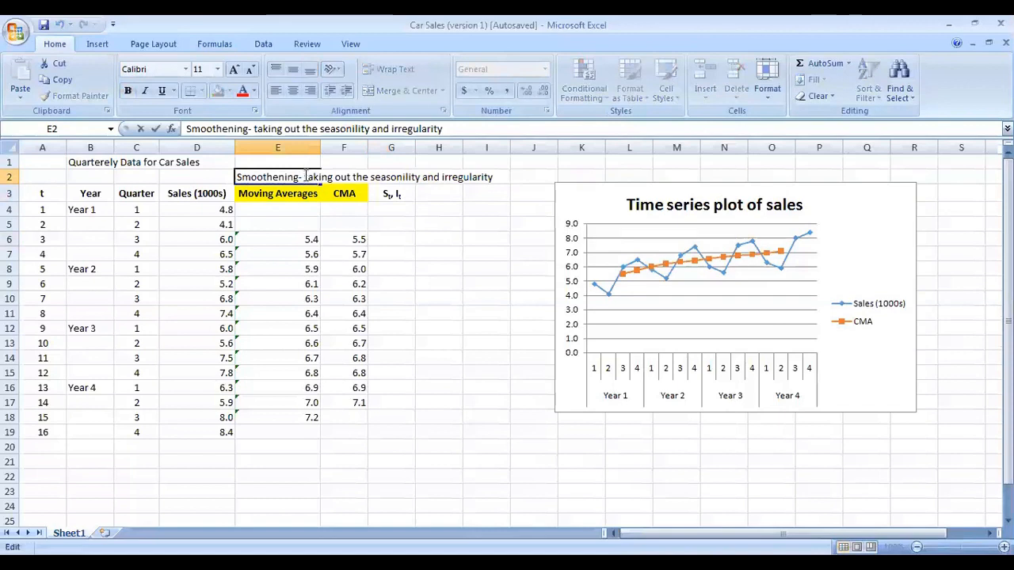
left_click_drag(301, 176, 505, 174)
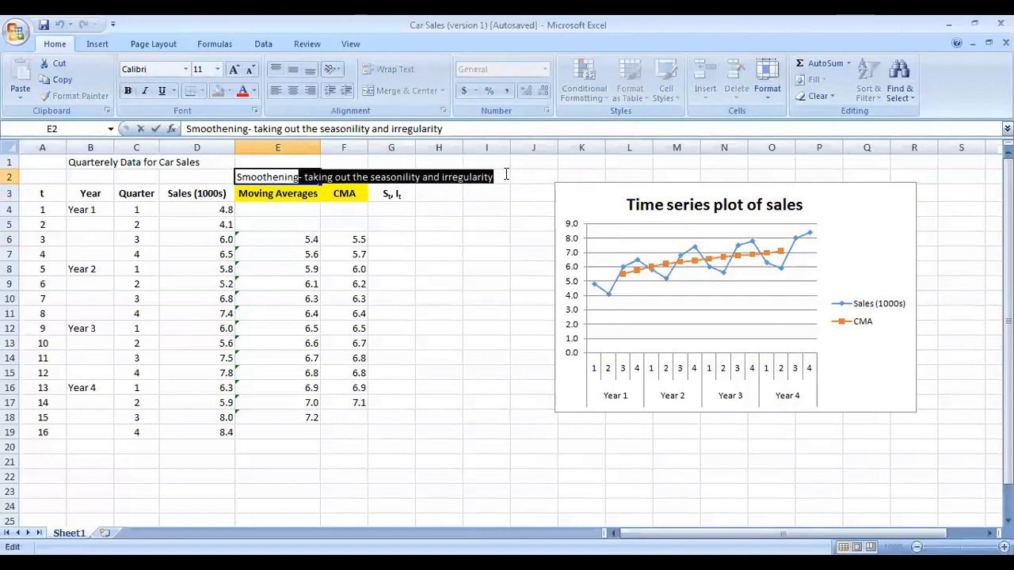
key("Return")
double_click(301, 177)
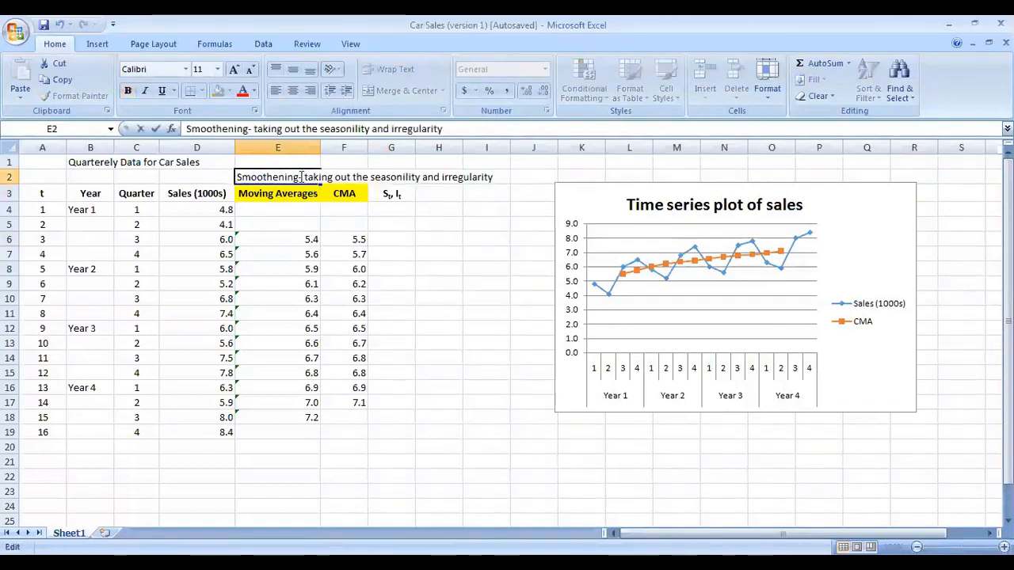
left_click_drag(301, 177, 493, 177)
key("Delete")
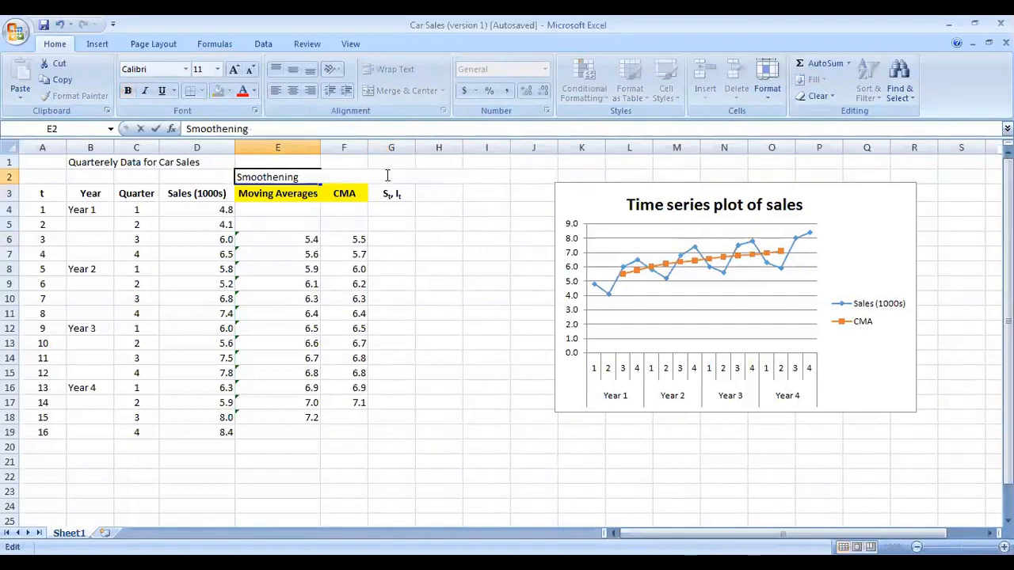
left_click(482, 165)
left_click(408, 179)
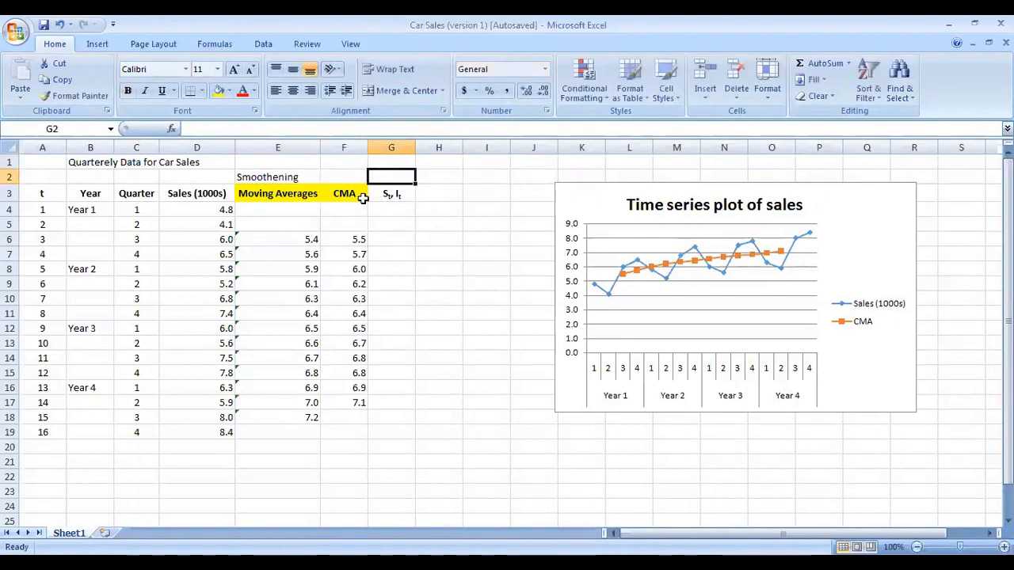
Step: Enter the label Yt in cell D2 above the Sales (1000s) header
left_click(205, 193)
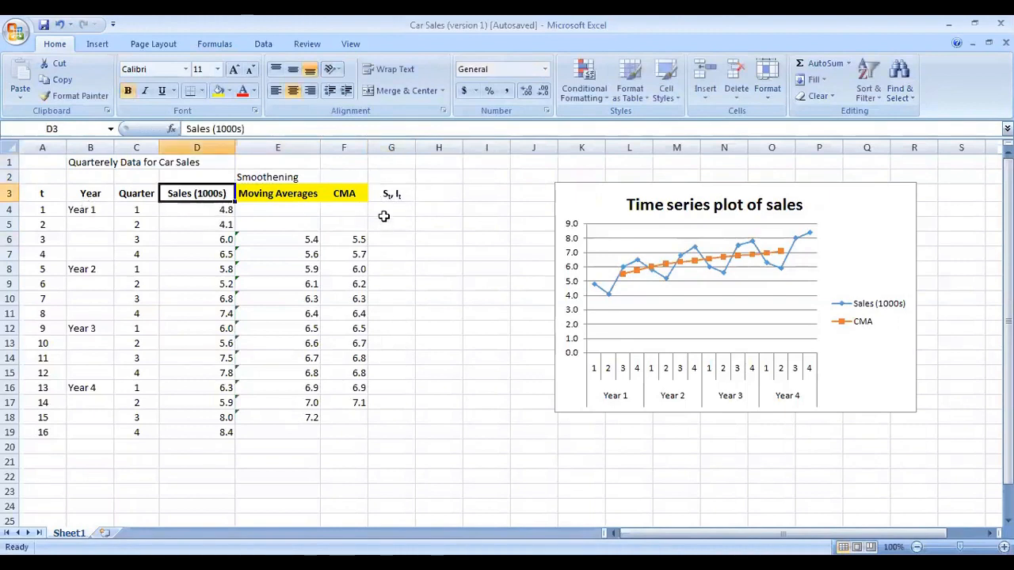
left_click(346, 198)
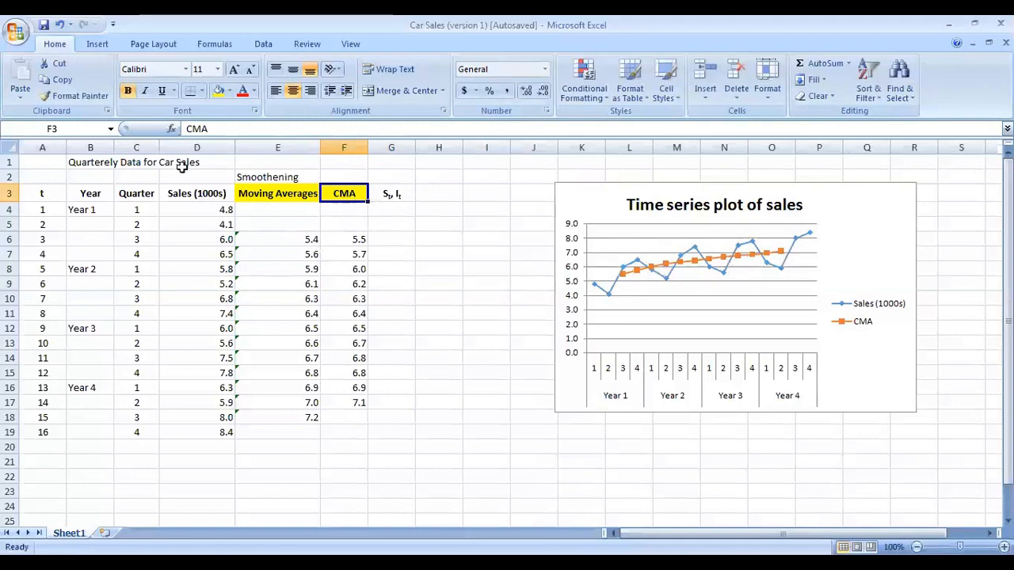
left_click(205, 198)
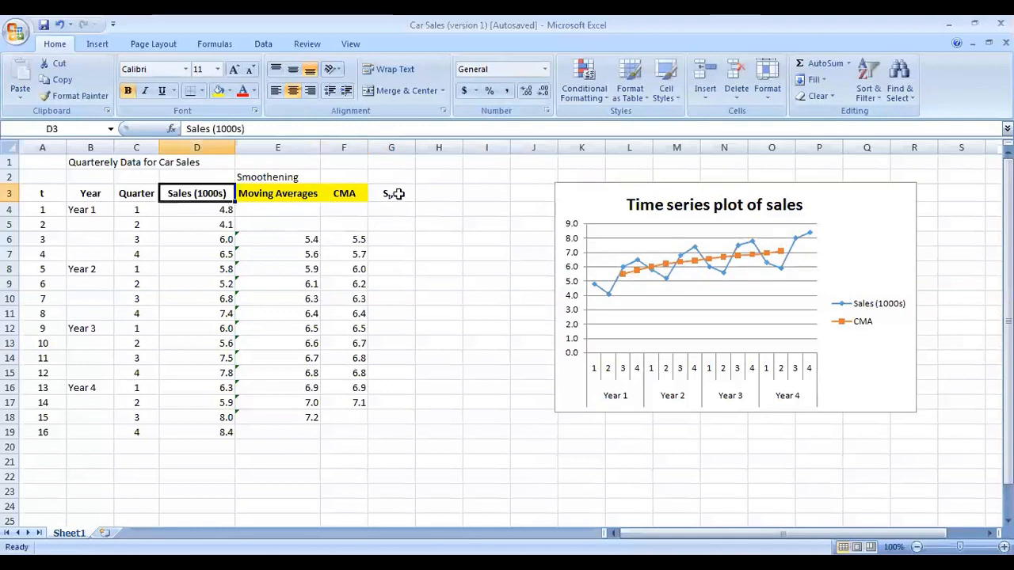
left_click(358, 194)
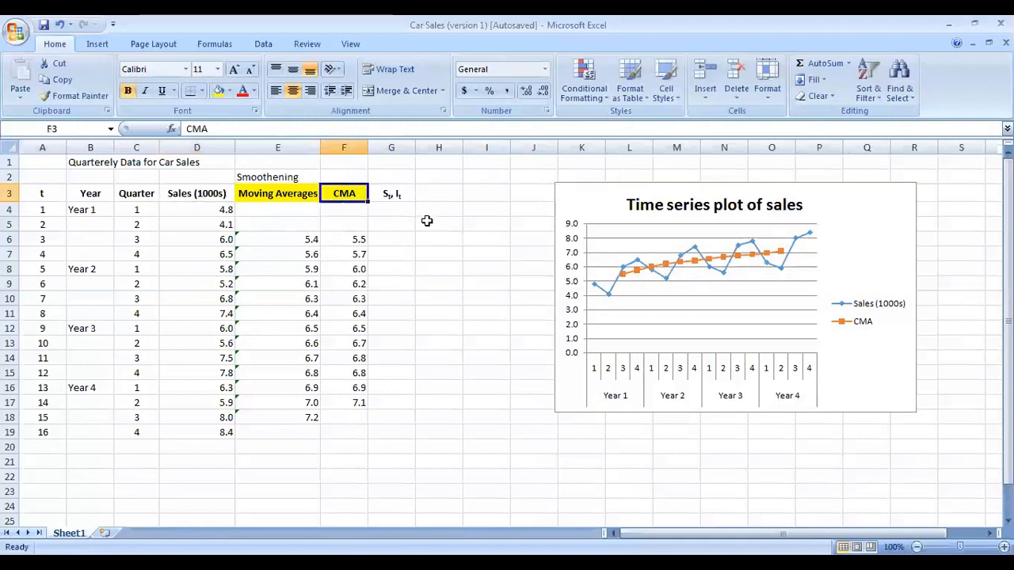
left_click(400, 197)
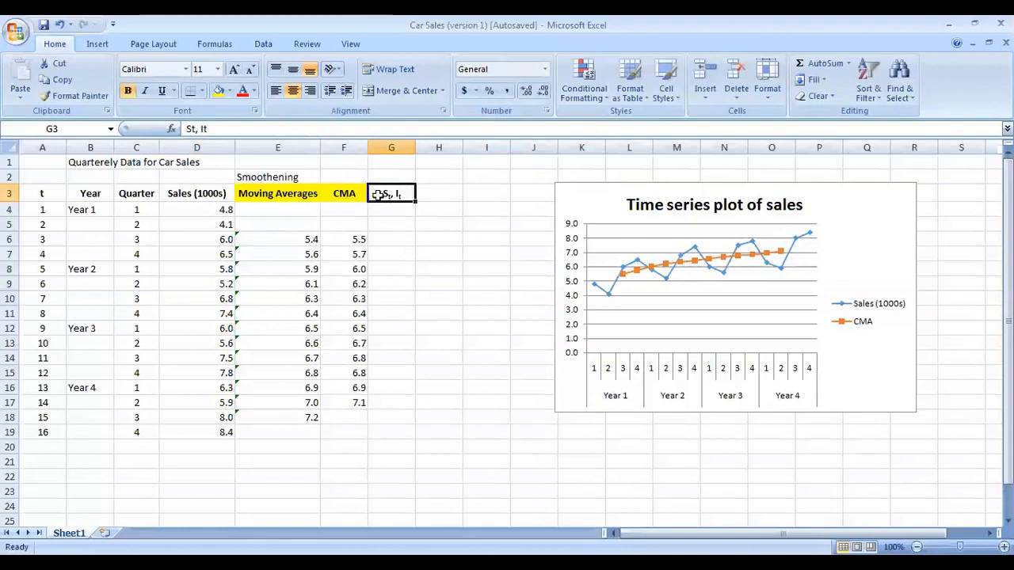
left_click(215, 190)
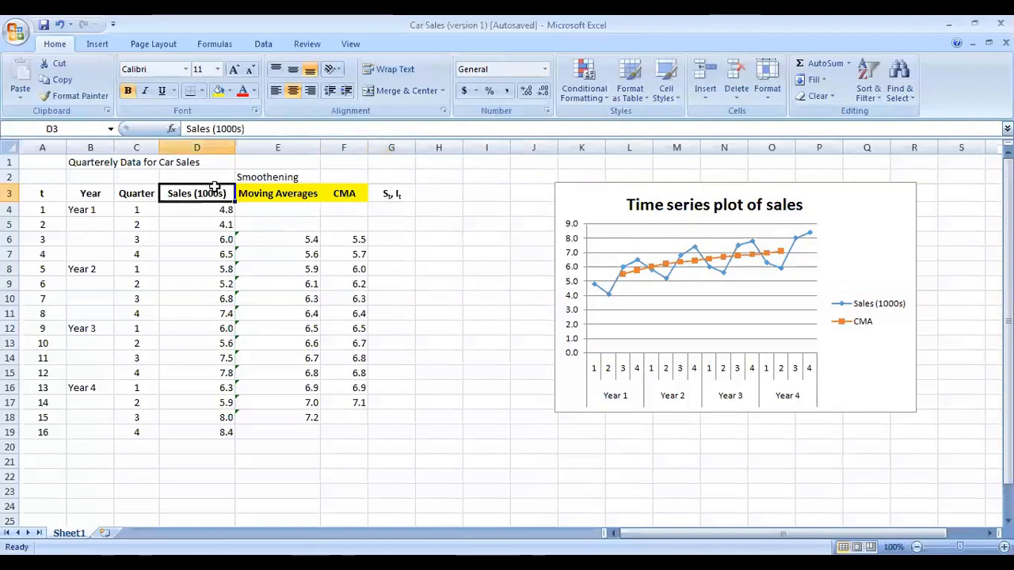
left_click(215, 176)
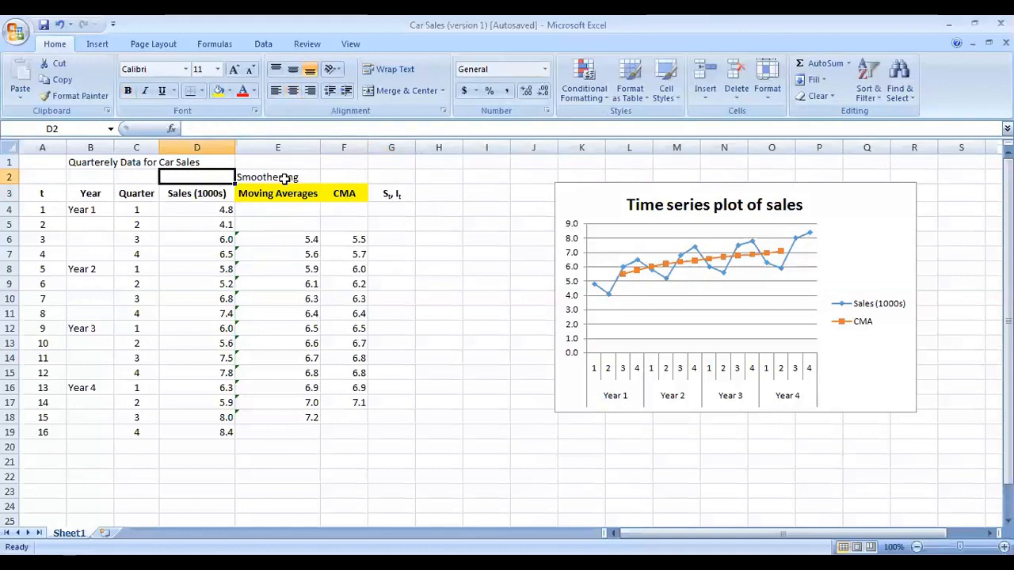
type("Yt")
key("Return")
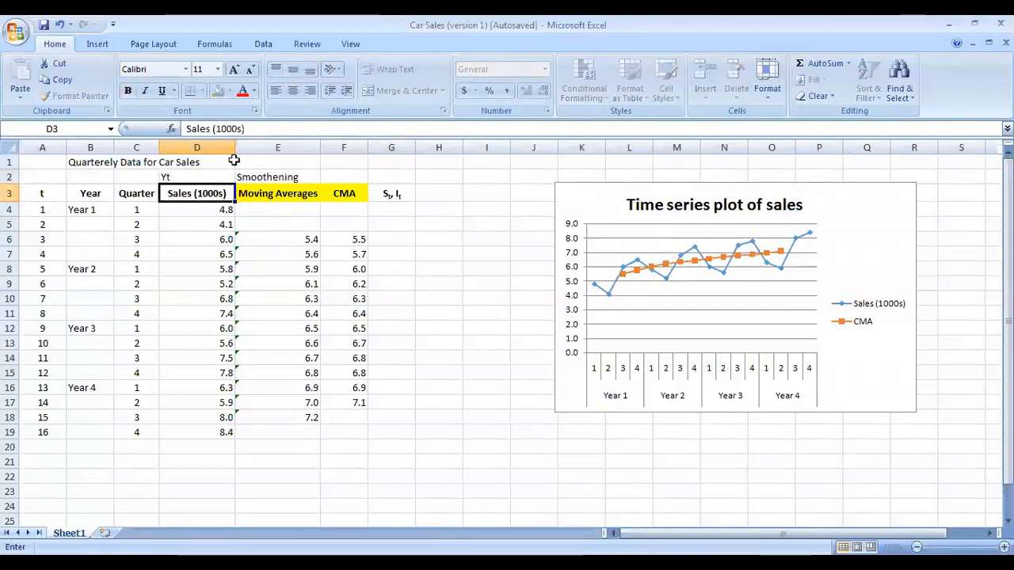
Step: Format the t in the D2 label Yt as a subscript
double_click(165, 176)
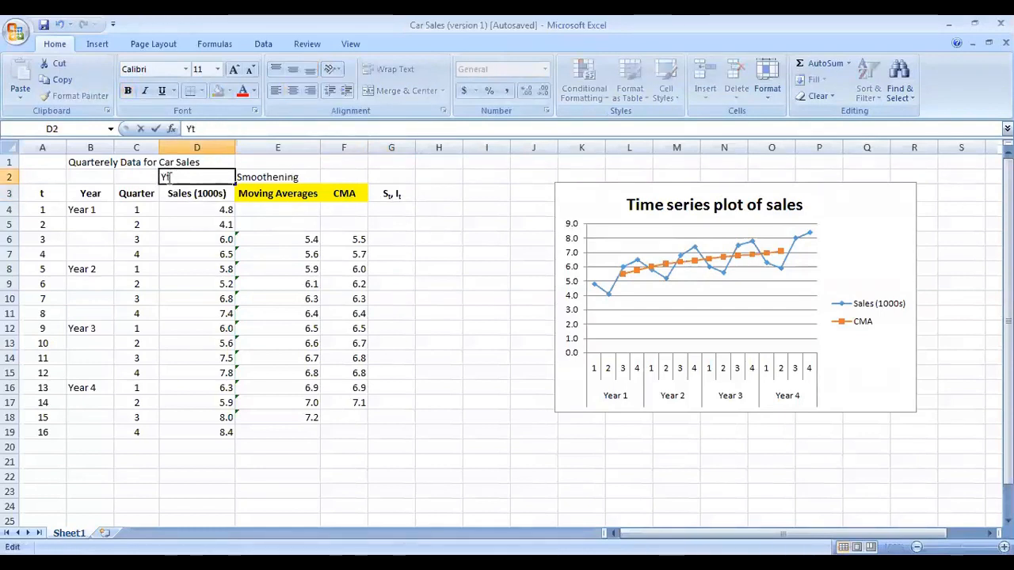
left_click(254, 111)
left_click(642, 417)
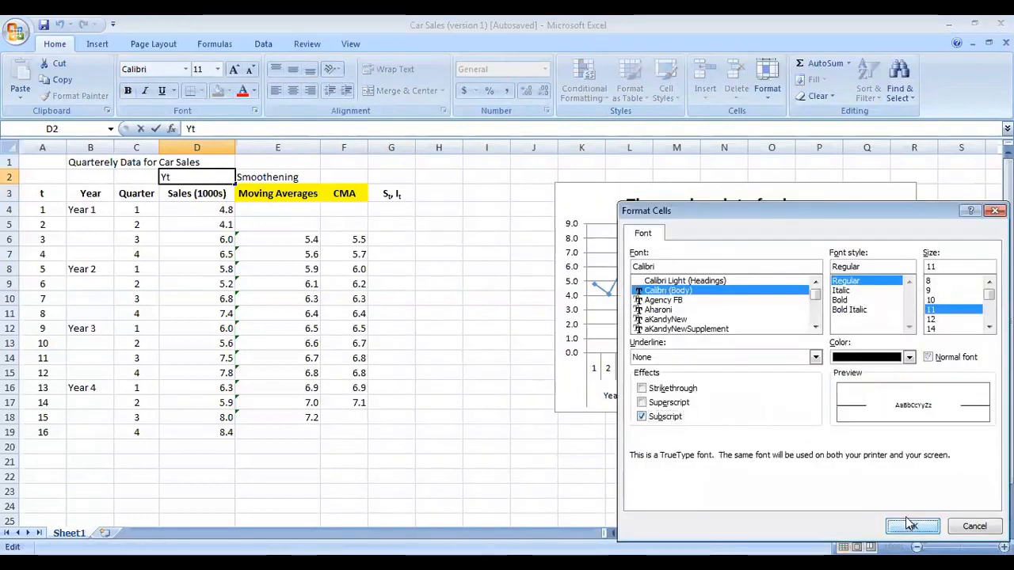
left_click(911, 526)
left_click(431, 241)
Step: Enter the multiplicative model Y=S*I*T as a label in cell G2 above the St, It header
left_click(390, 195)
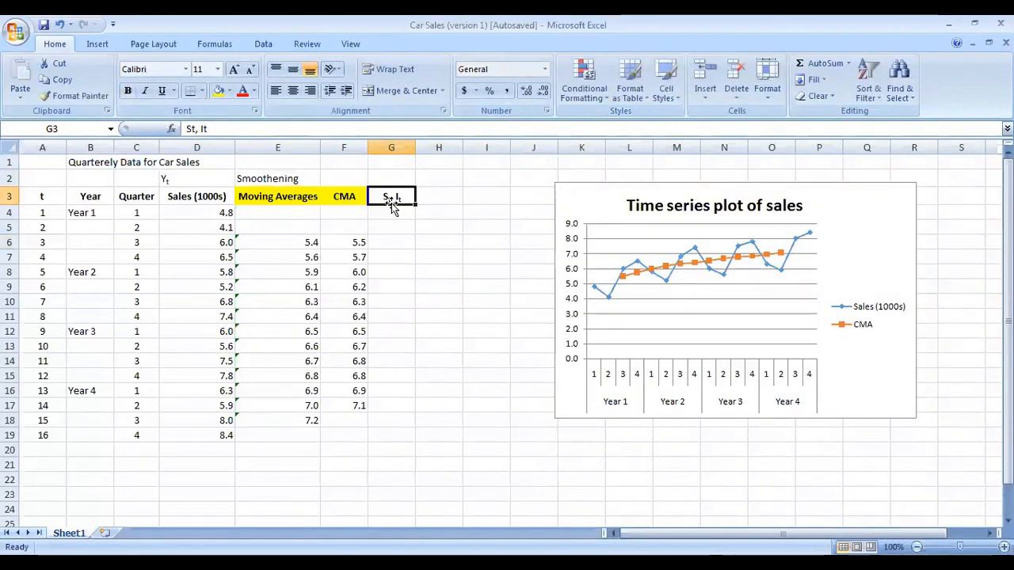
left_click(402, 241)
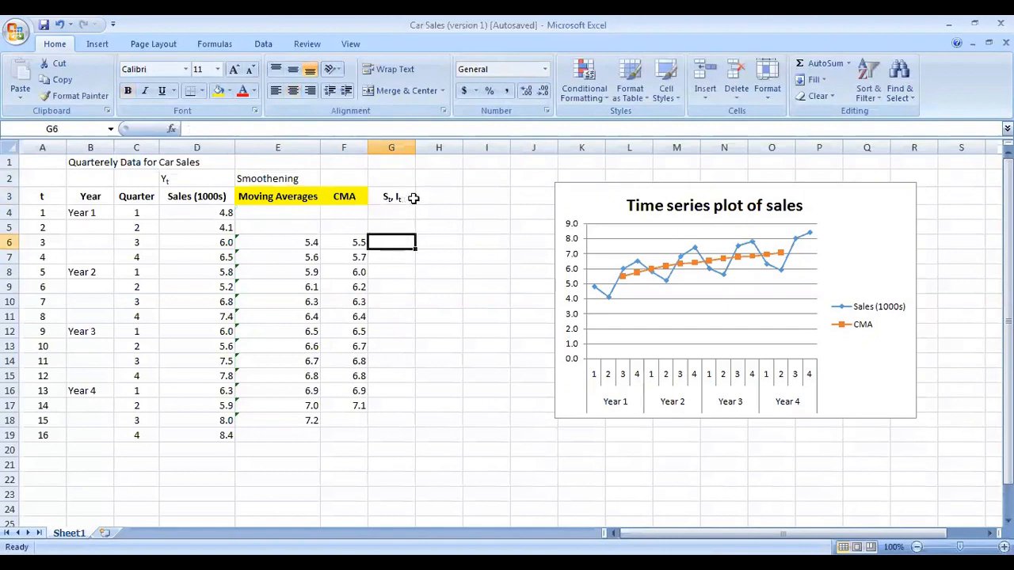
left_click(202, 201)
left_click(352, 197)
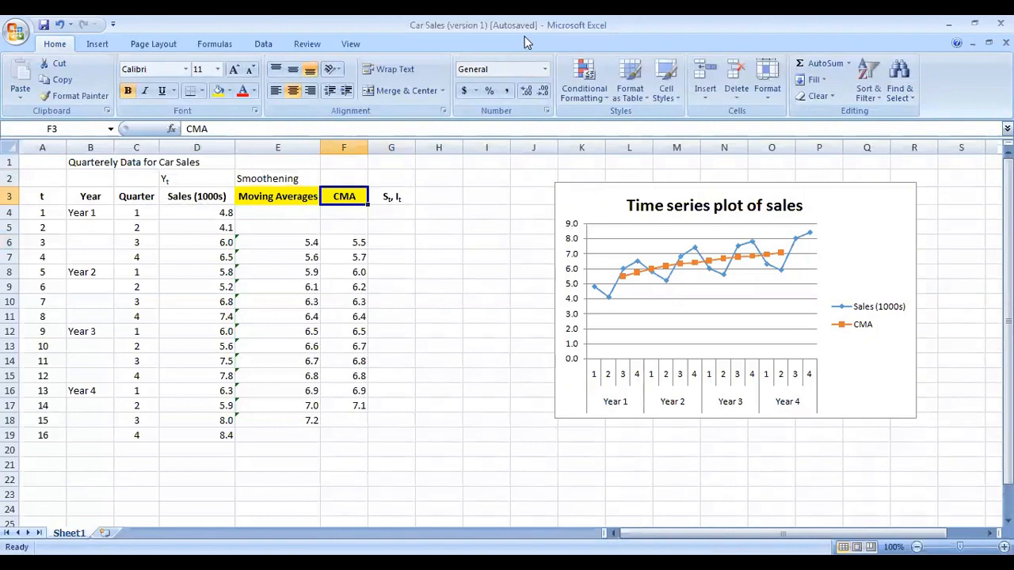
left_click(387, 195)
left_click(407, 179)
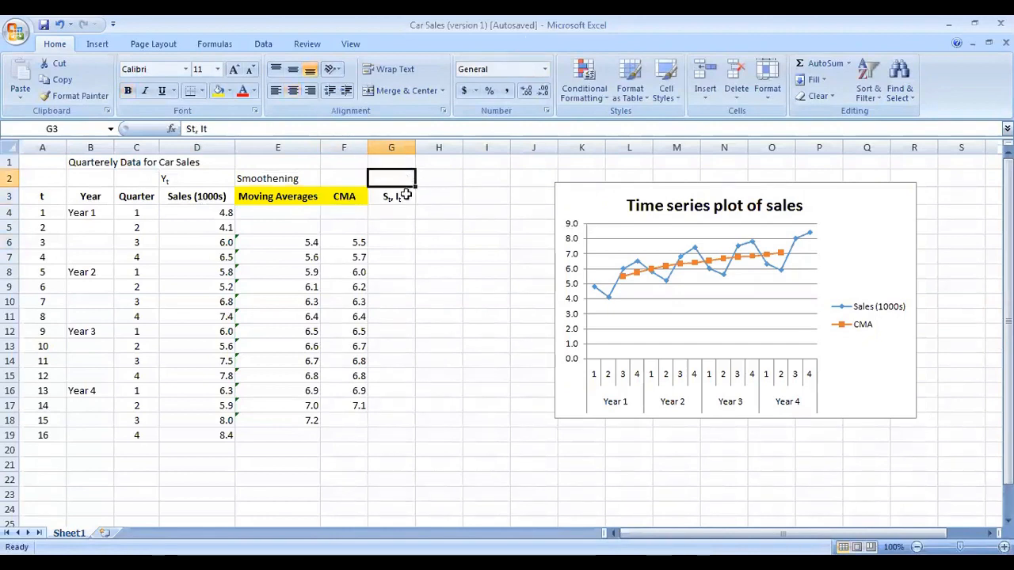
key("alt+Tab")
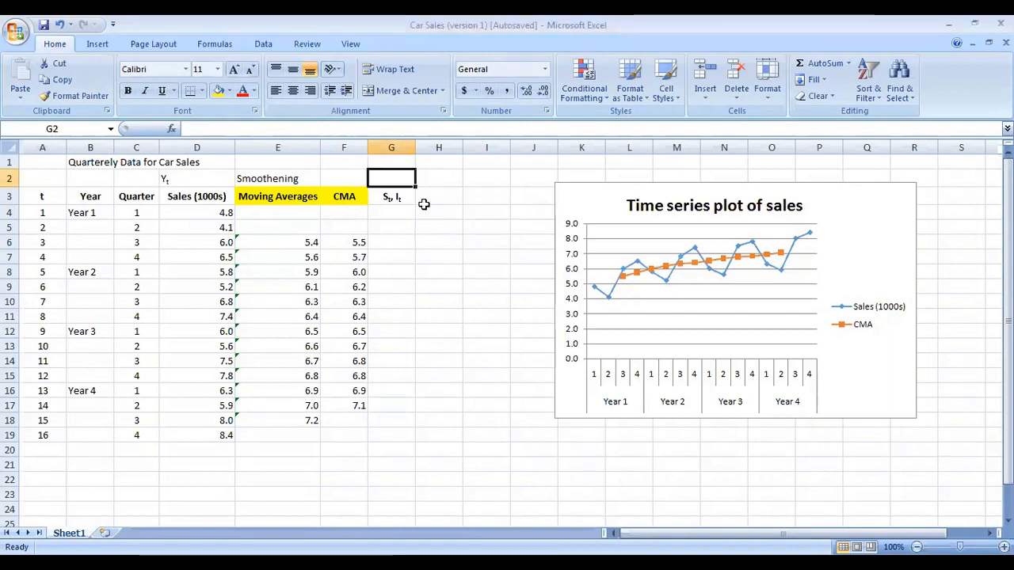
type("Y")
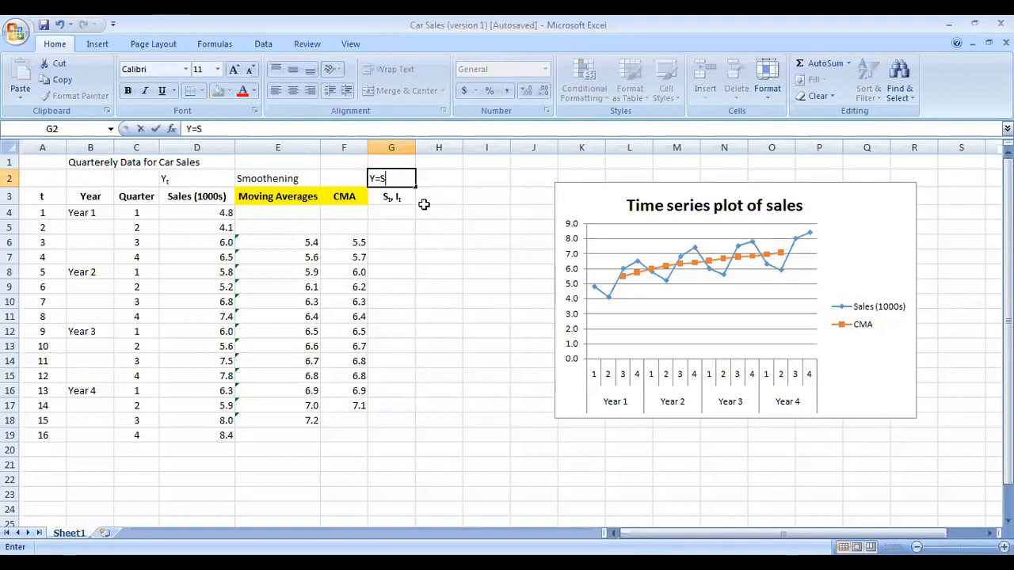
type("=S*I*T")
key("Return")
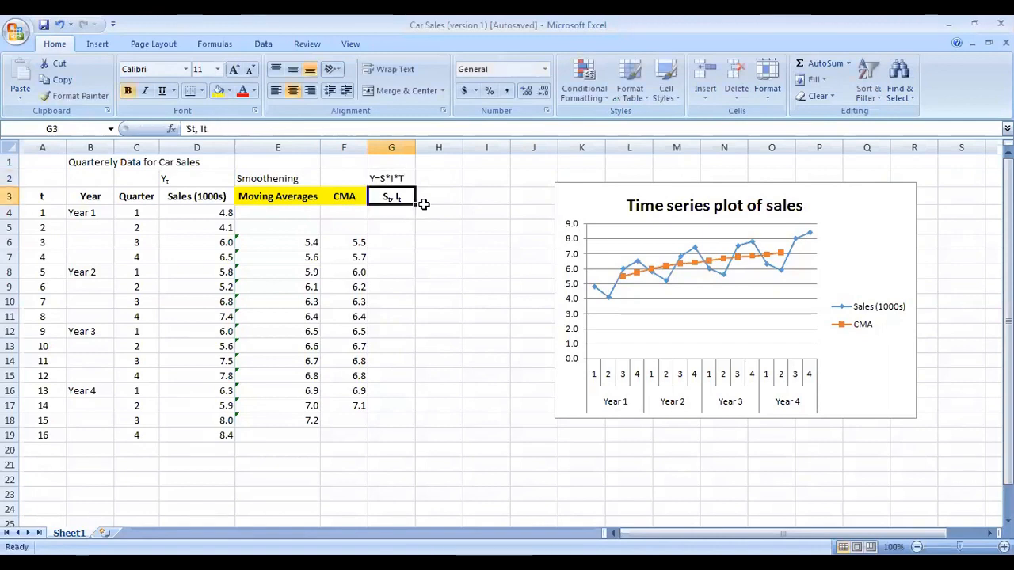
left_click(387, 183)
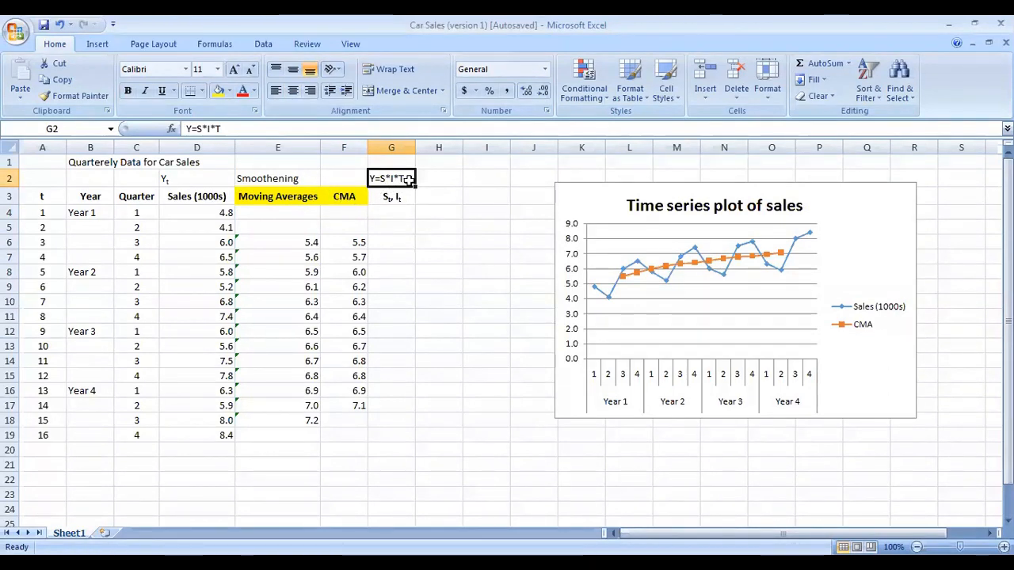
left_click(343, 197)
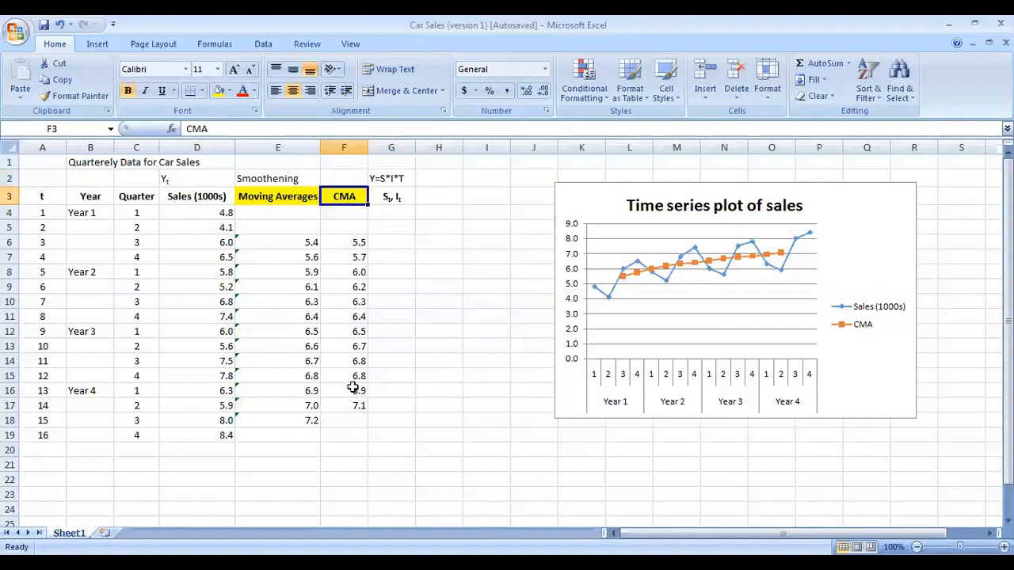
Step: Compute the seasonal-irregular value in G6 as =D6/F6 and fill the formula down to G17
left_click(209, 198)
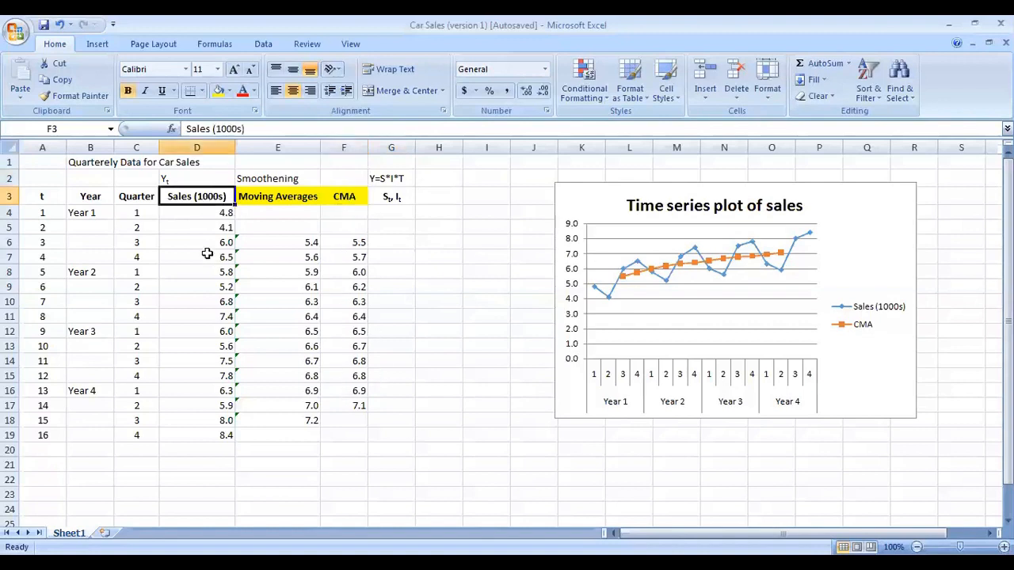
left_click(394, 247)
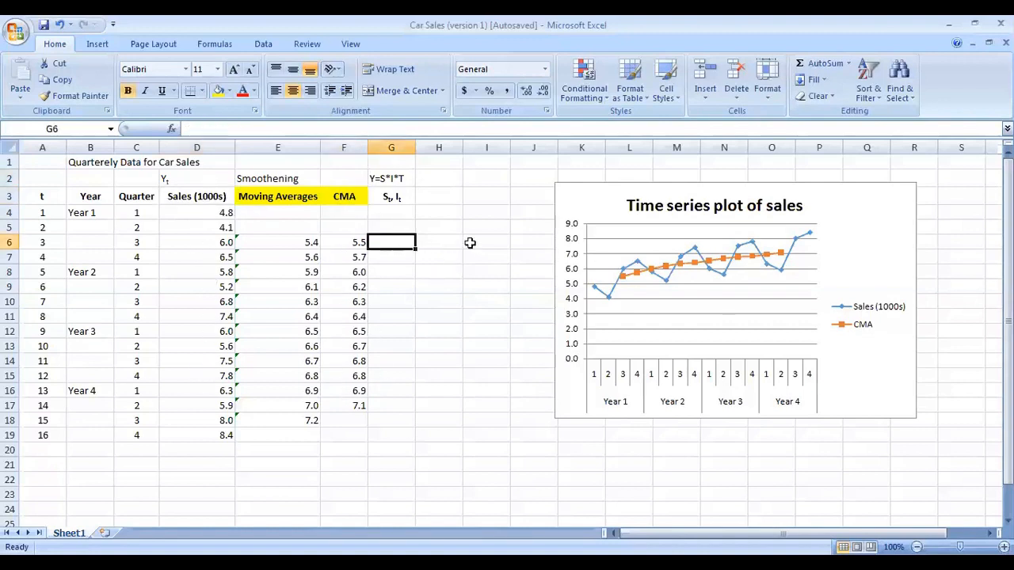
type("=")
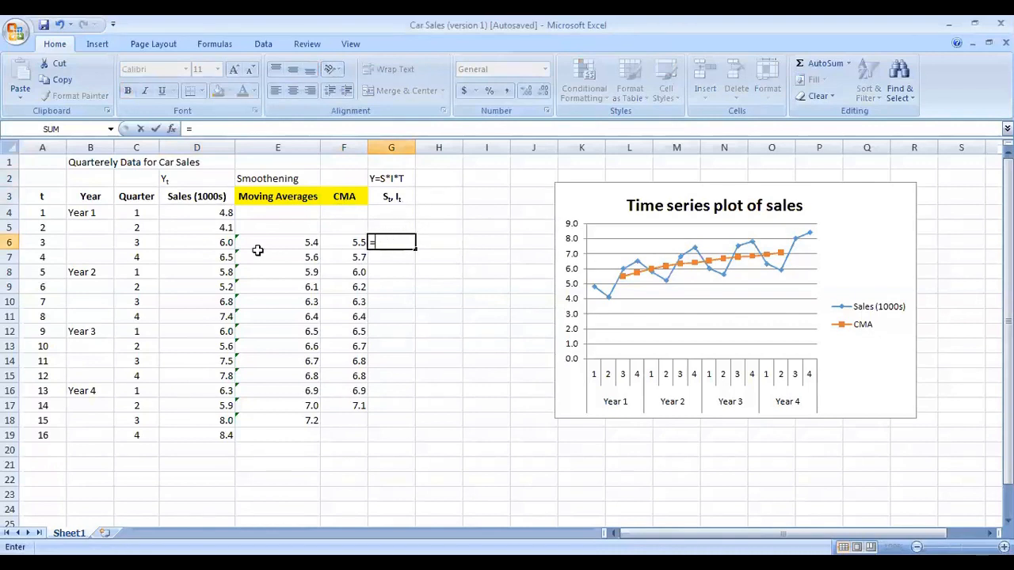
left_click(222, 244)
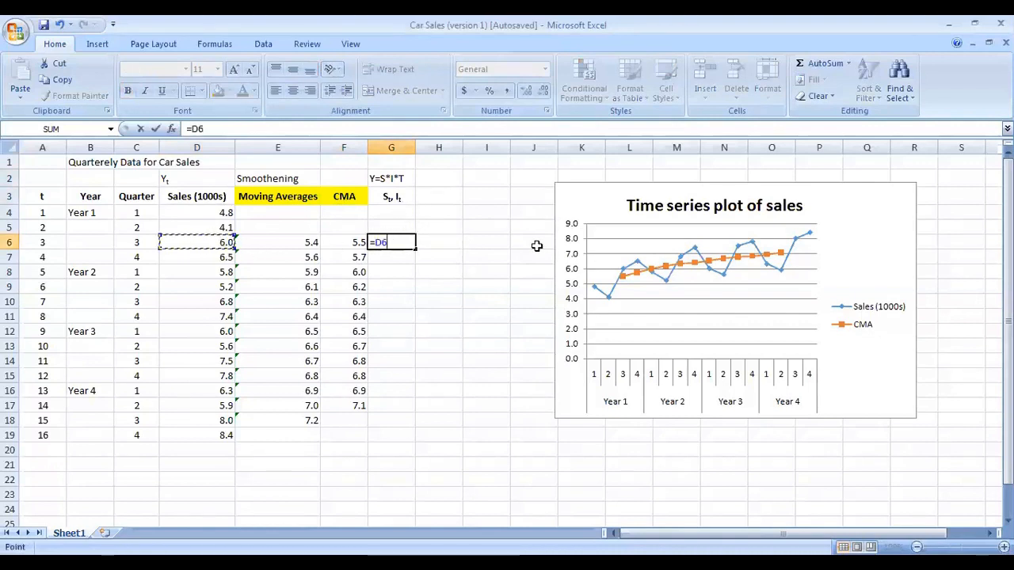
type("/")
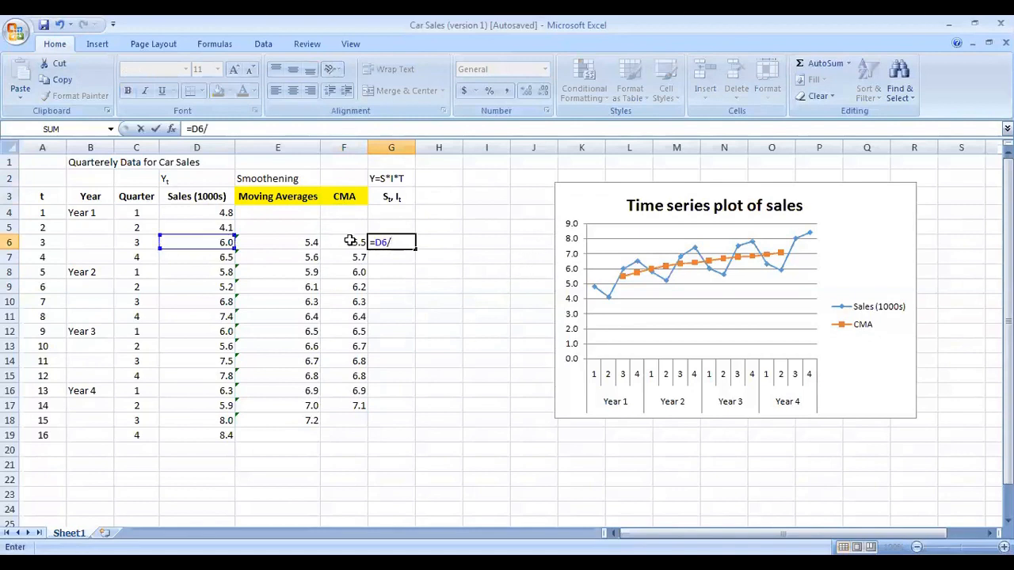
left_click(349, 241)
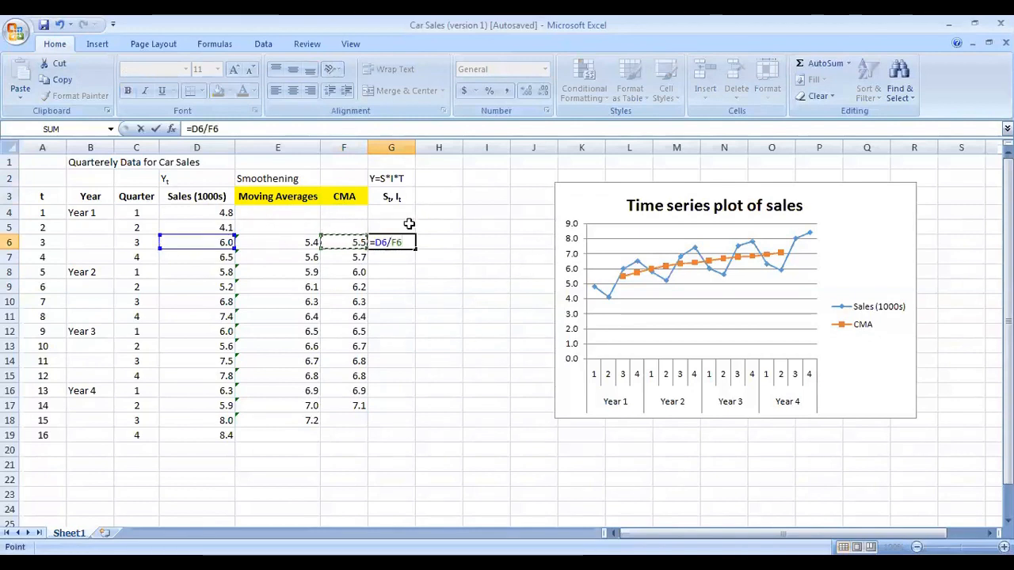
key("Return")
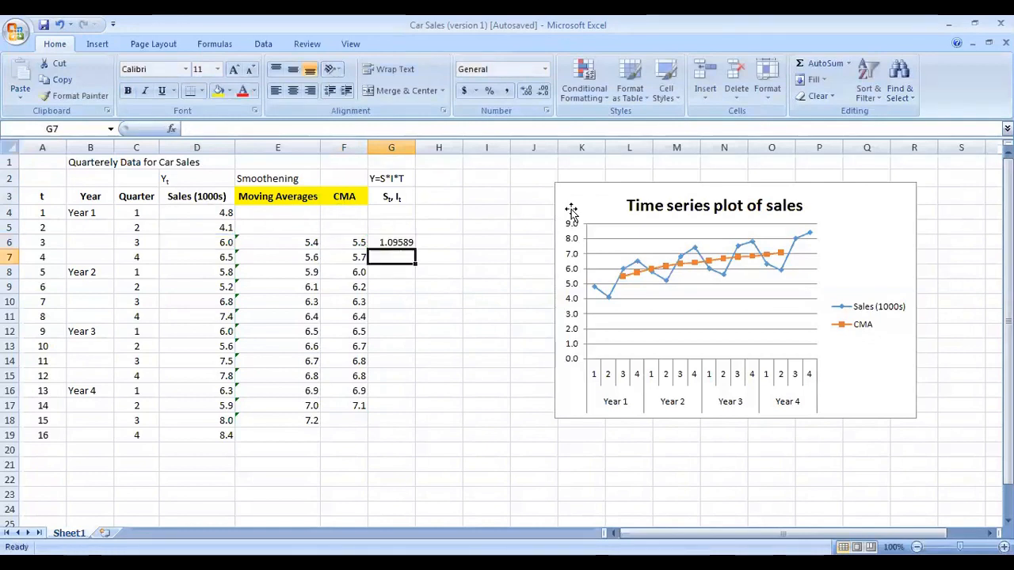
left_click(390, 244)
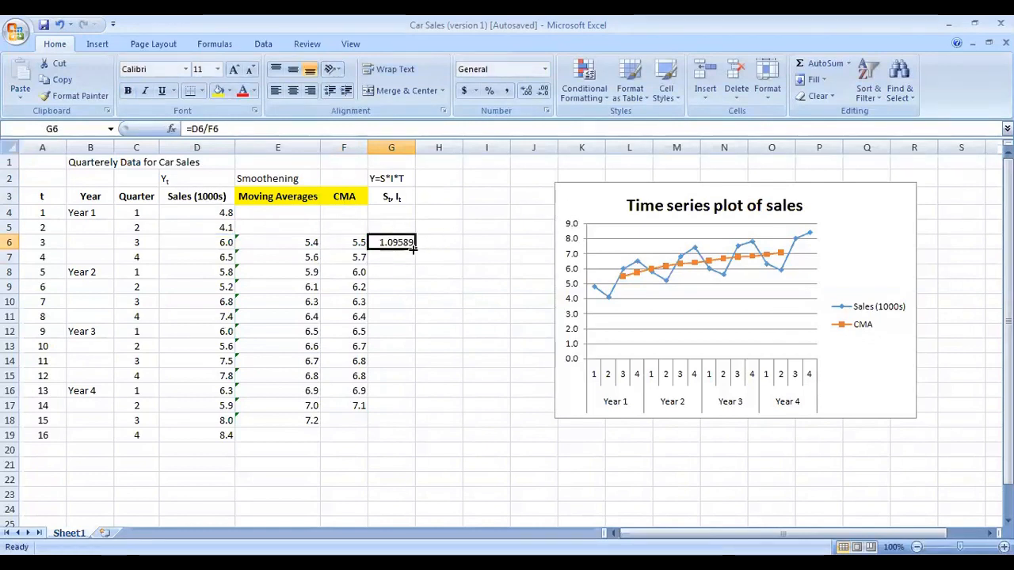
double_click(413, 249)
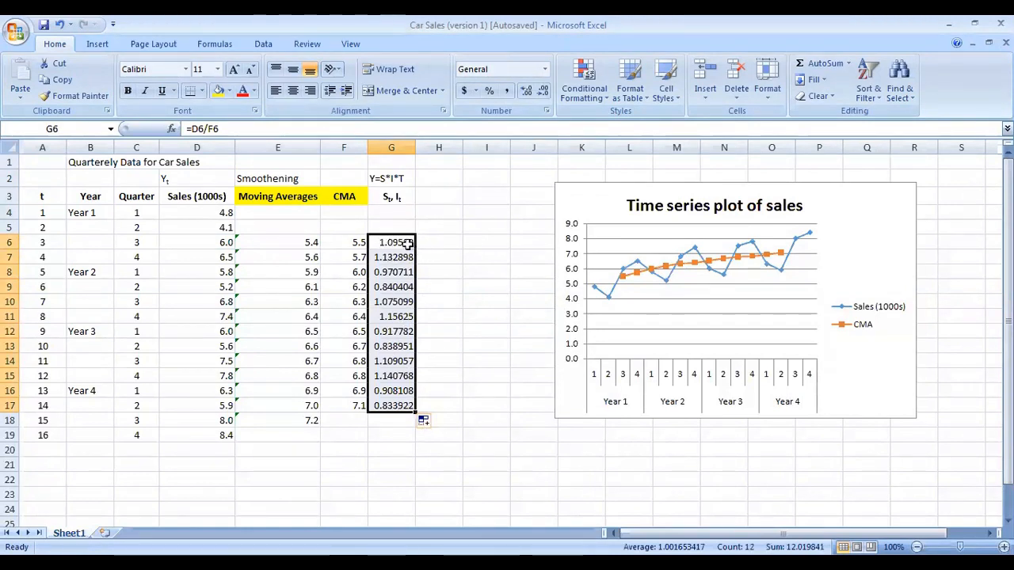
Step: Format the St, It values in G6:G17 as numbers with two decimal places
left_click(525, 91)
left_click(525, 91)
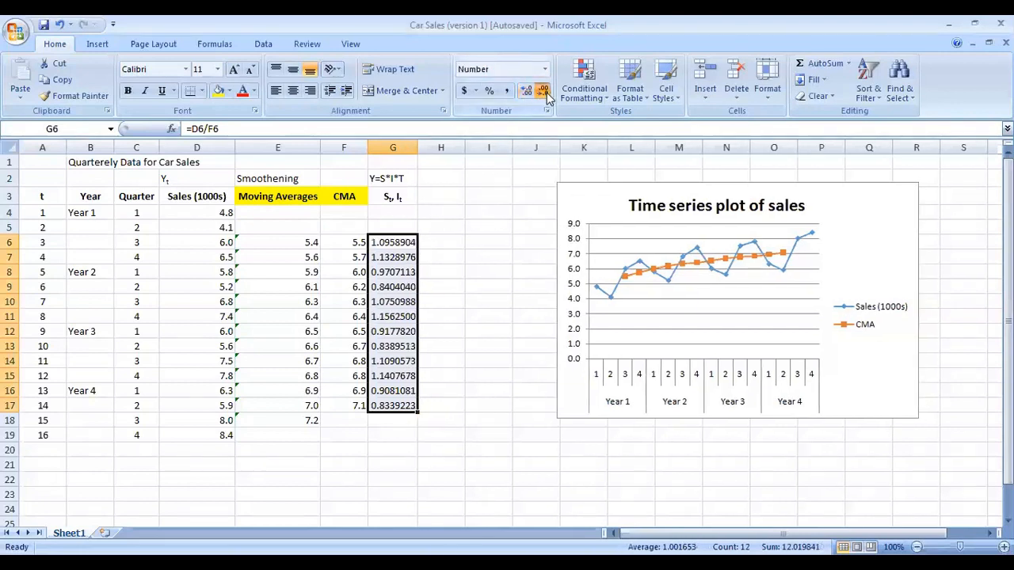
left_click(544, 92)
left_click(545, 92)
left_click(544, 92)
left_click(544, 92)
left_click(545, 92)
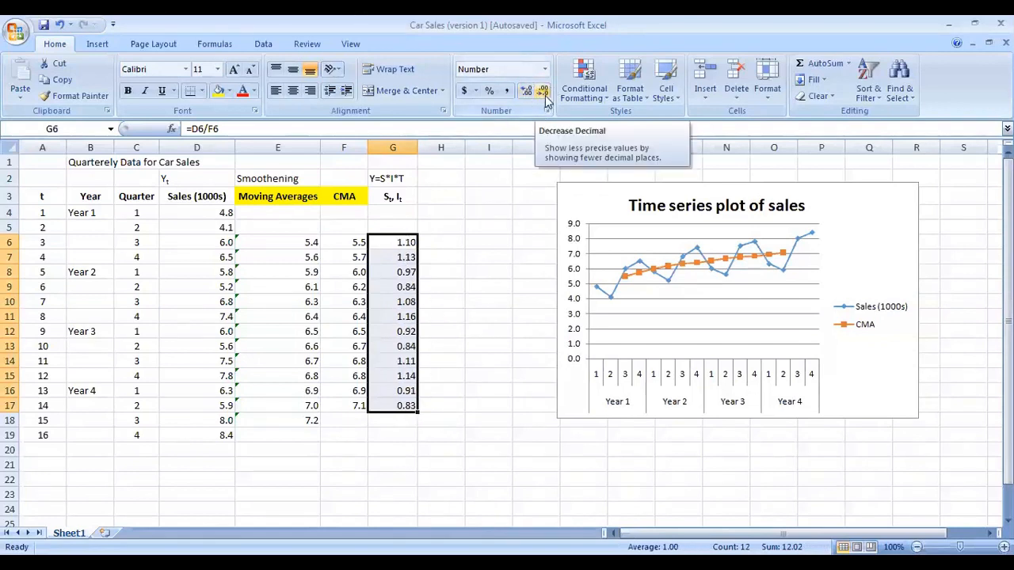
Step: Review the St, It column values against their header and the Y=S*I*T model label
left_click(455, 246)
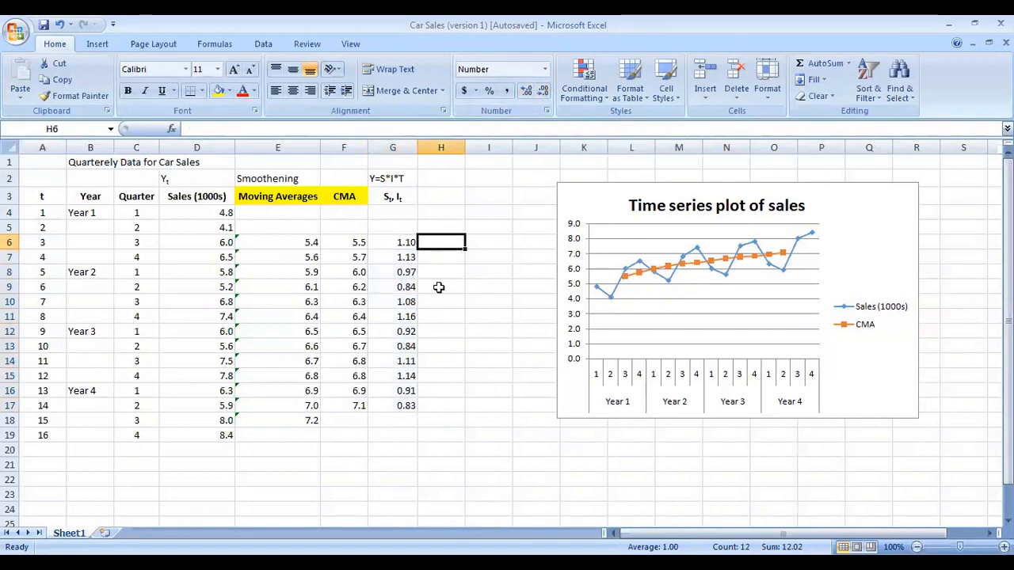
left_click(396, 200)
left_click(399, 257)
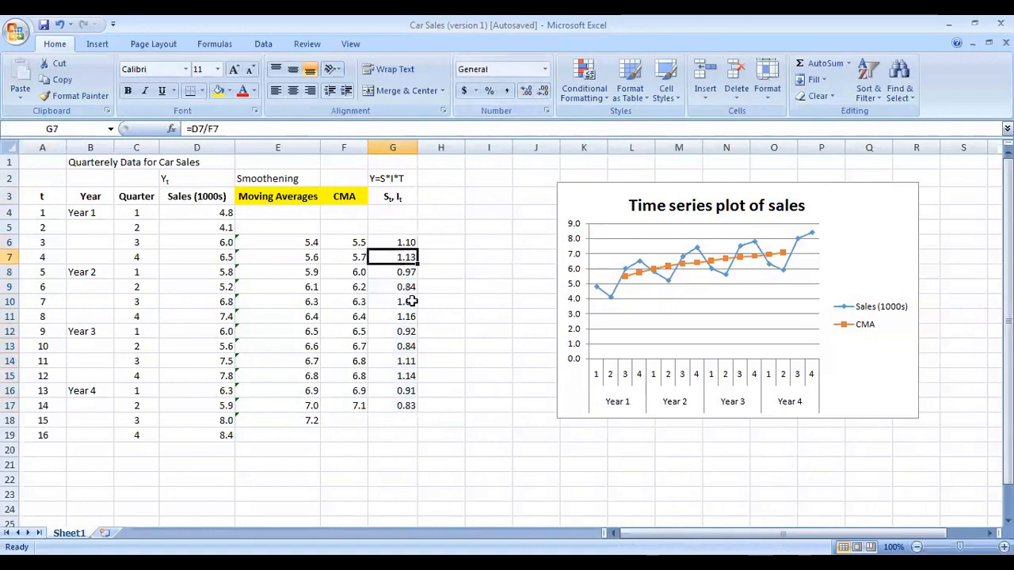
left_click(395, 197)
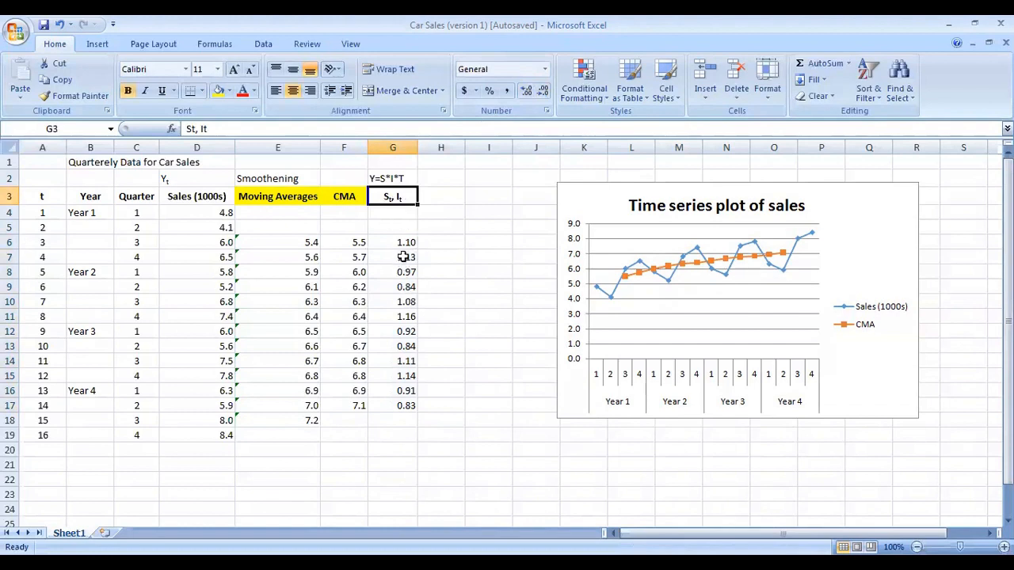
left_click(401, 254)
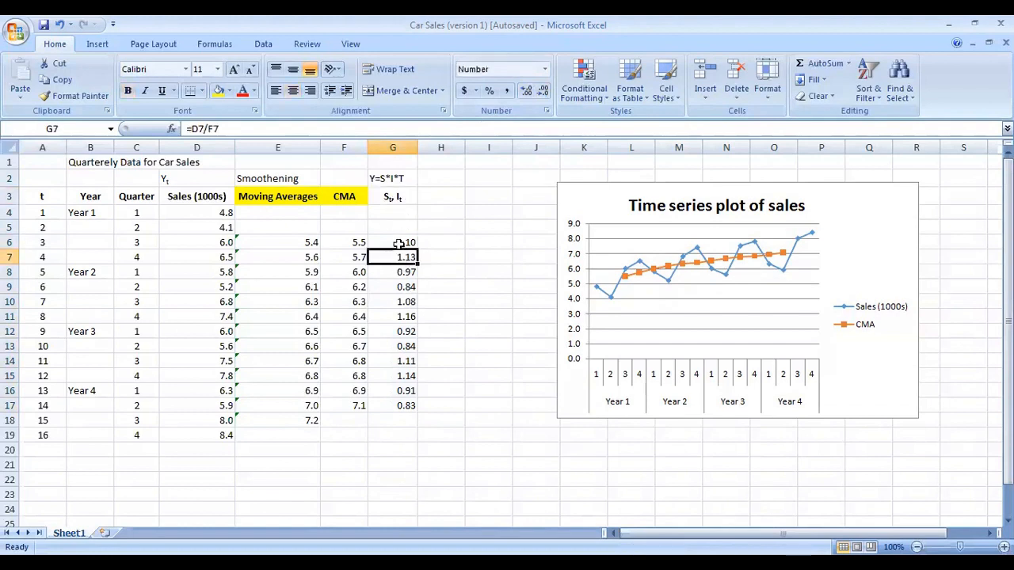
left_click(398, 390)
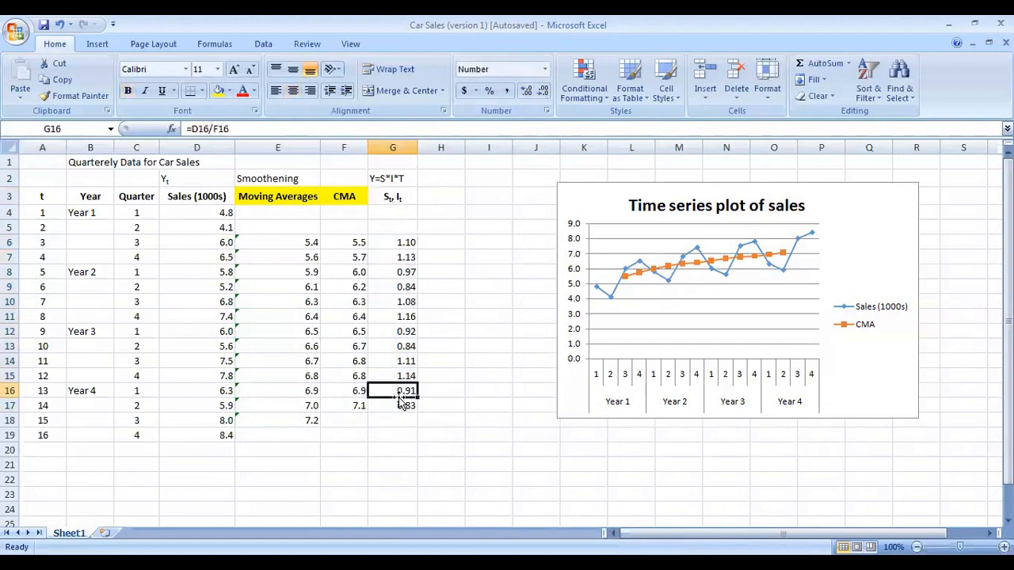
left_click(398, 178)
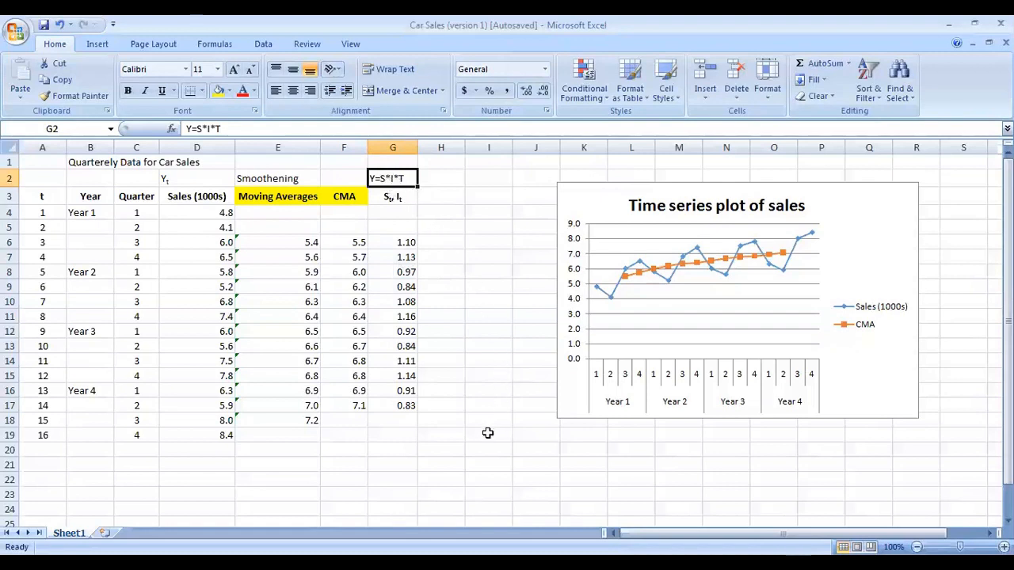
key("alt+Tab")
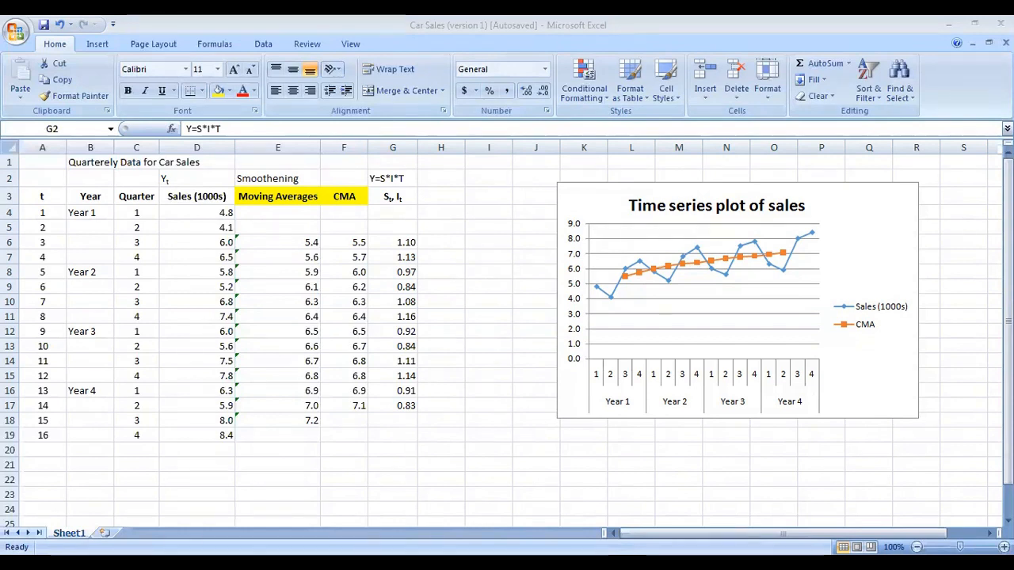
key("alt+Tab")
left_click(404, 244)
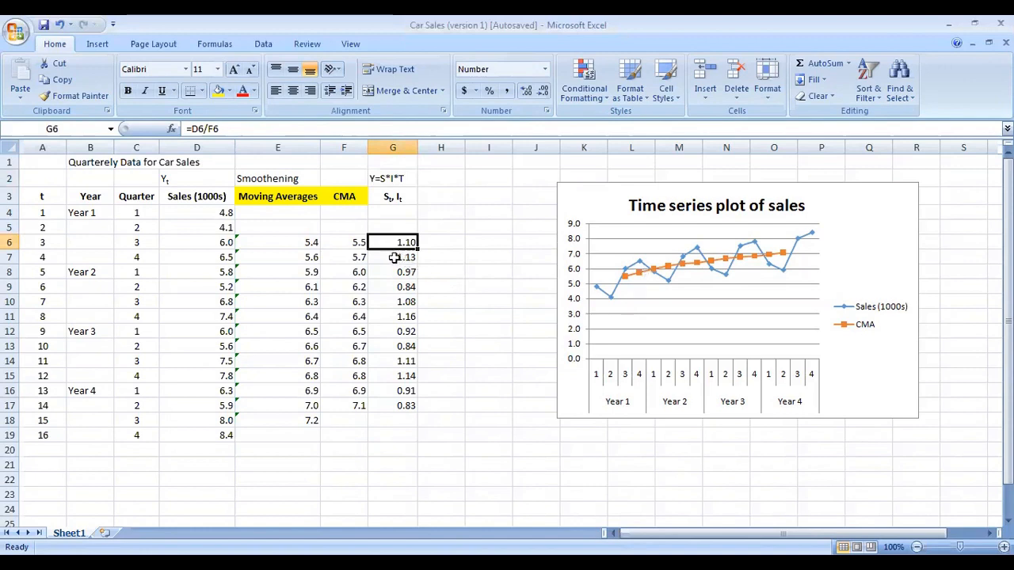
left_click(145, 239, "shift")
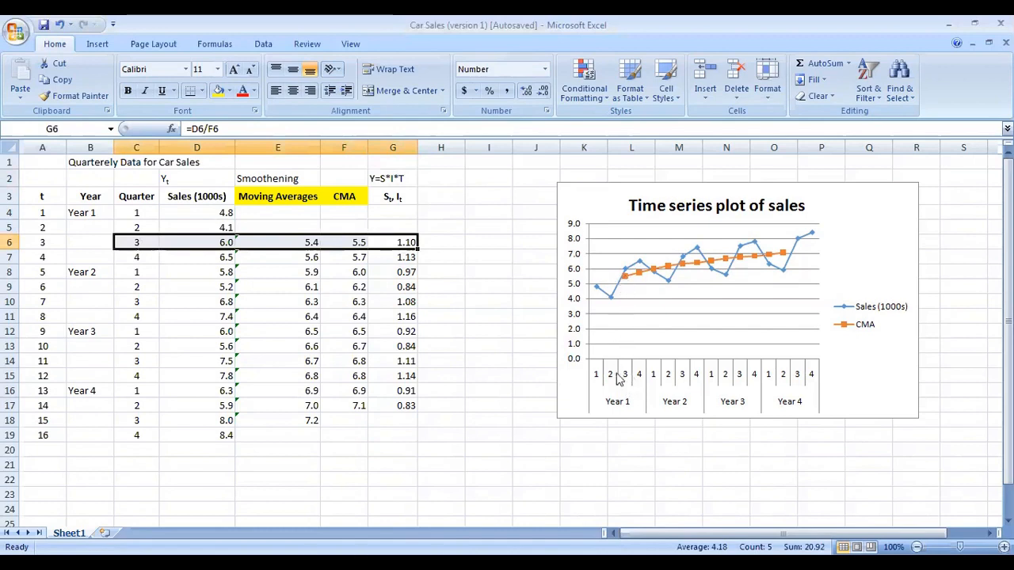
Step: Move the time-series chart slightly left so it sits closer to the table
left_click_drag(591, 187, 549, 183)
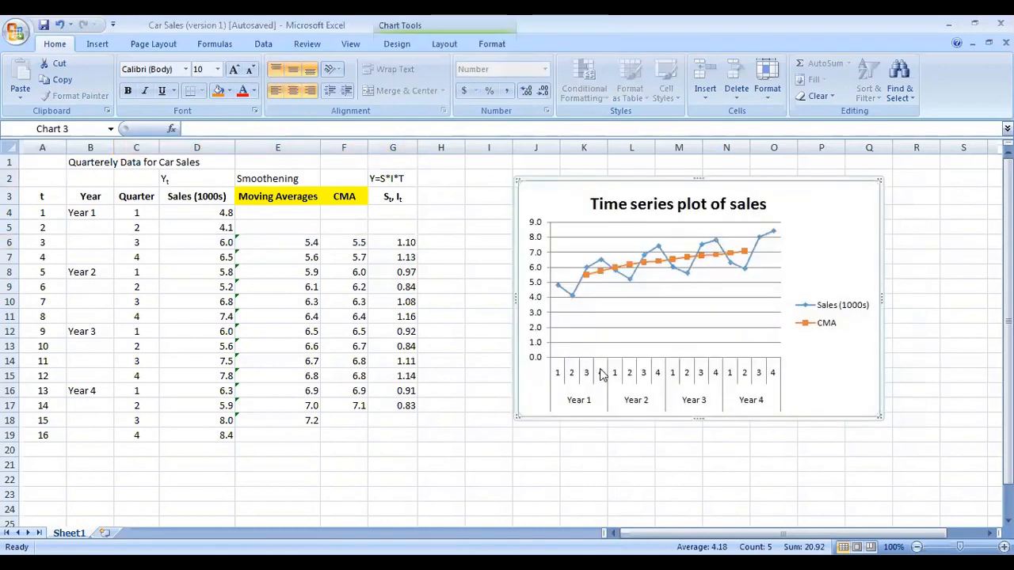
left_click(588, 279)
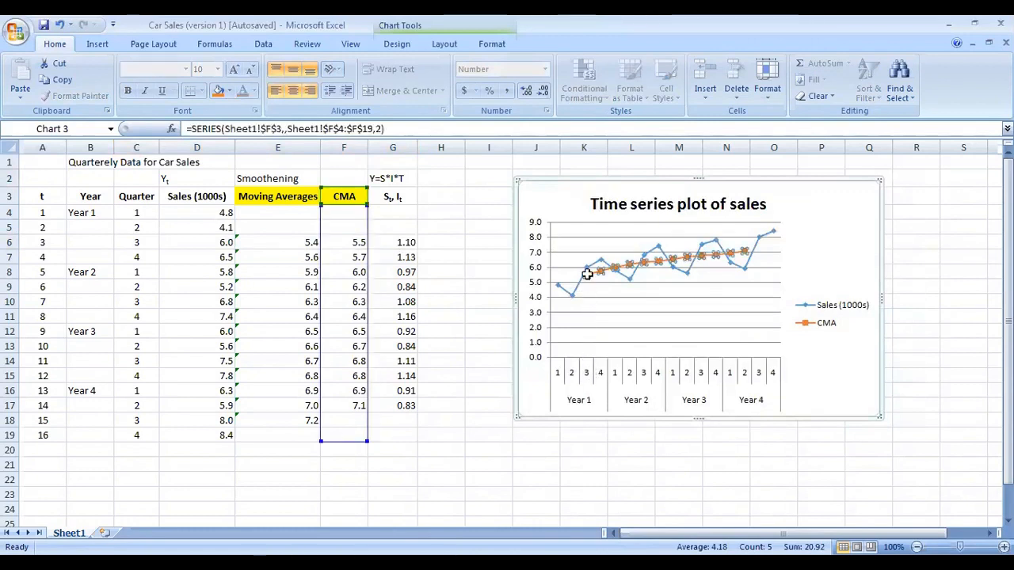
left_click(696, 307)
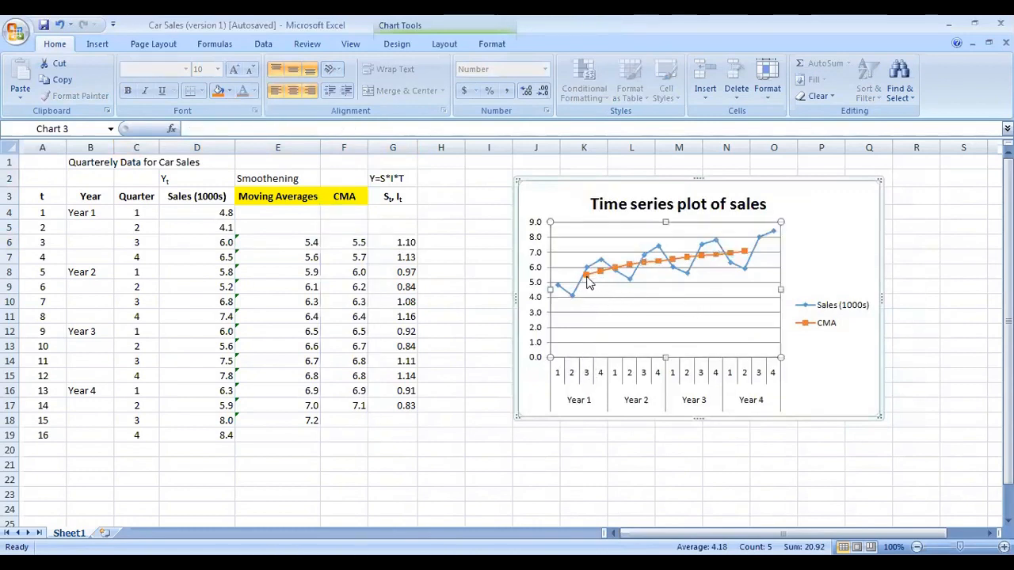
left_click(589, 278)
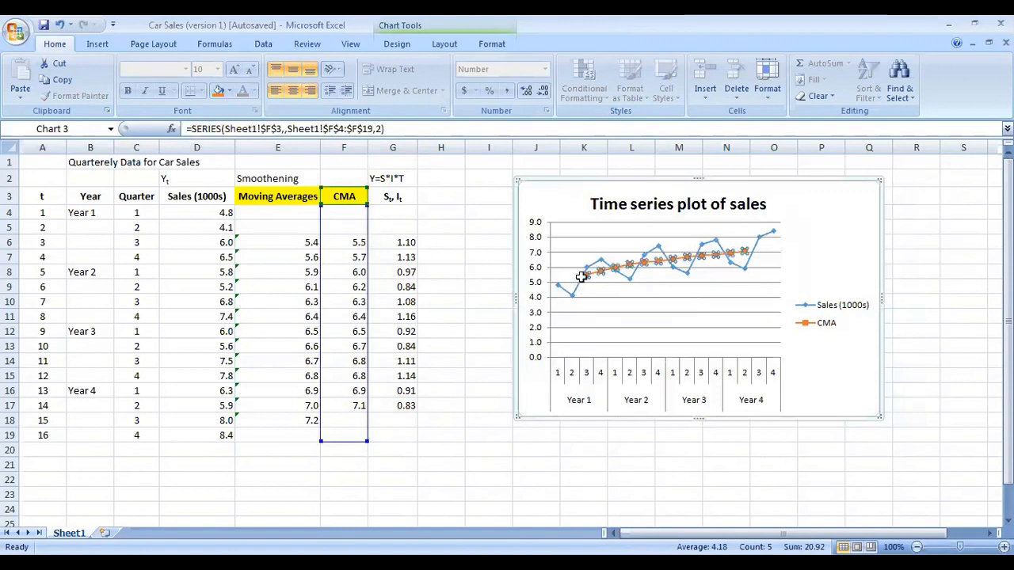
left_click(414, 244)
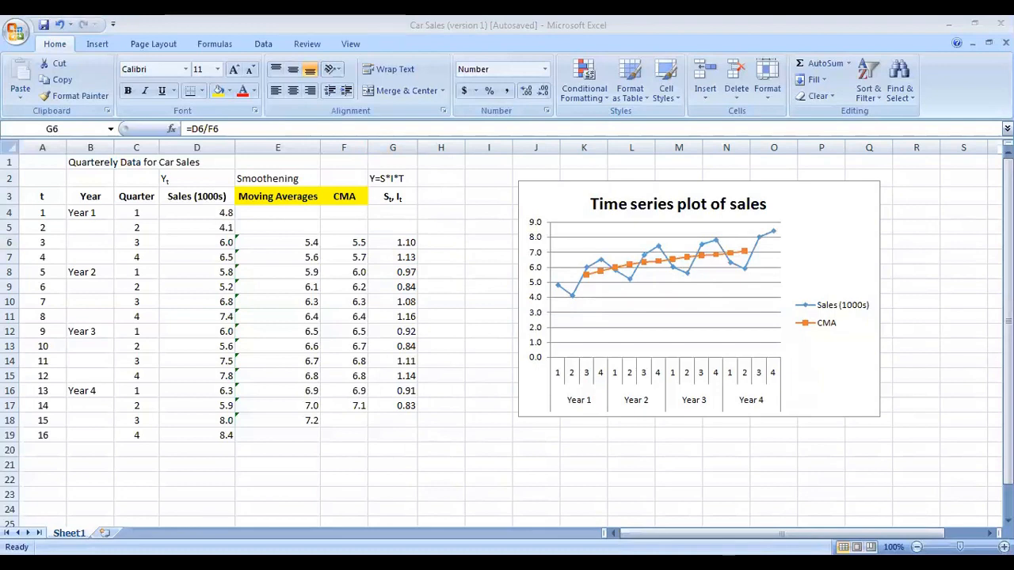
left_click(533, 321)
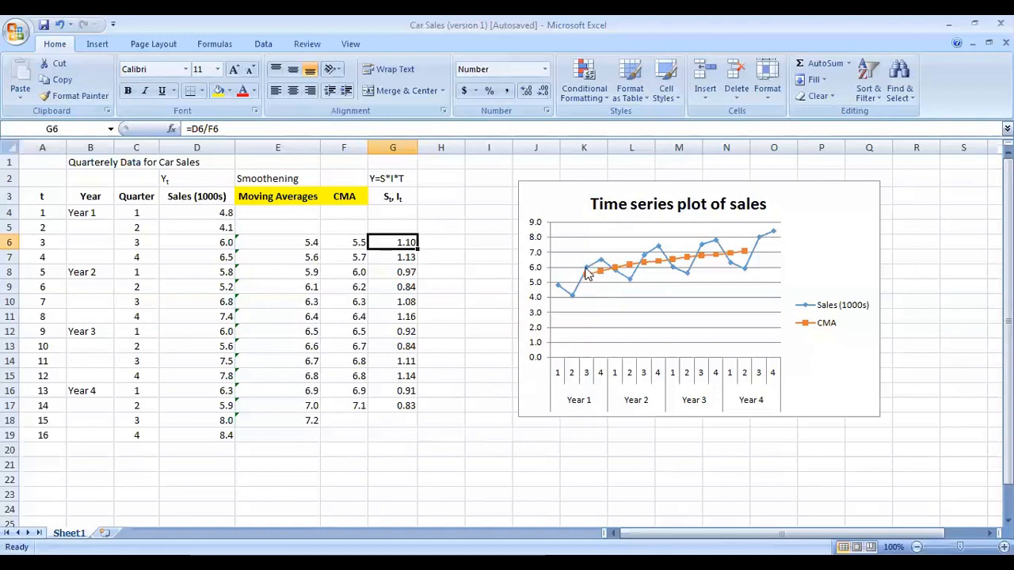
Step: Enter the label Baseline in cell F2 above the CMA header
left_click(338, 196)
left_click(351, 177)
type("B")
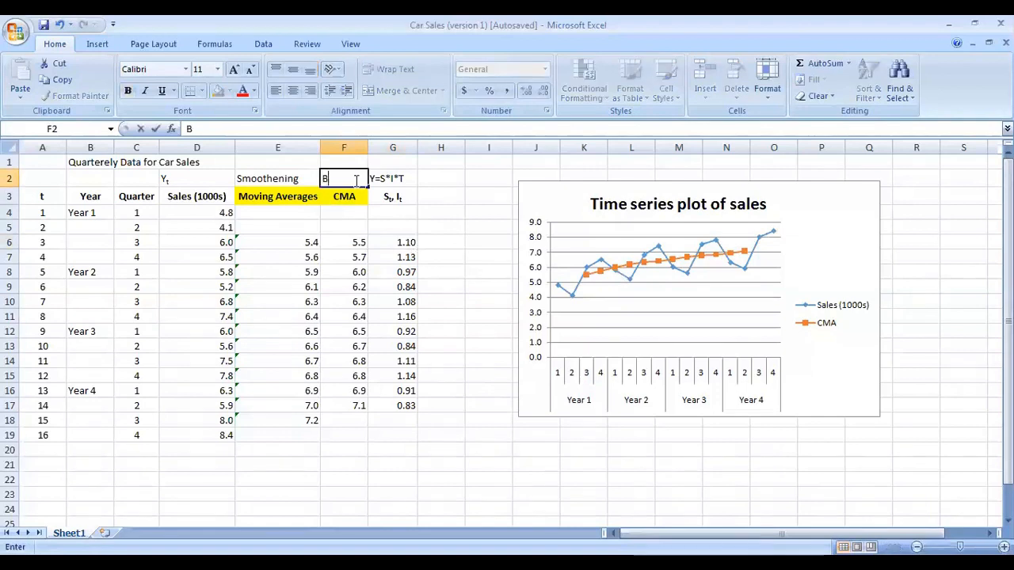
type("aseline")
key("Return")
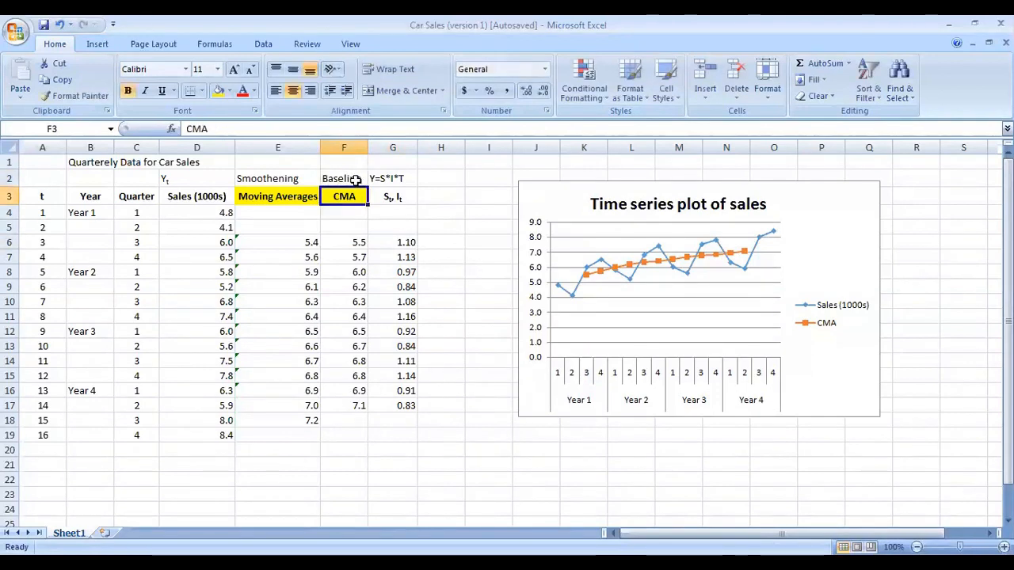
Step: Examine the St, It values row by row alongside the sales series in the chart
left_click(410, 243)
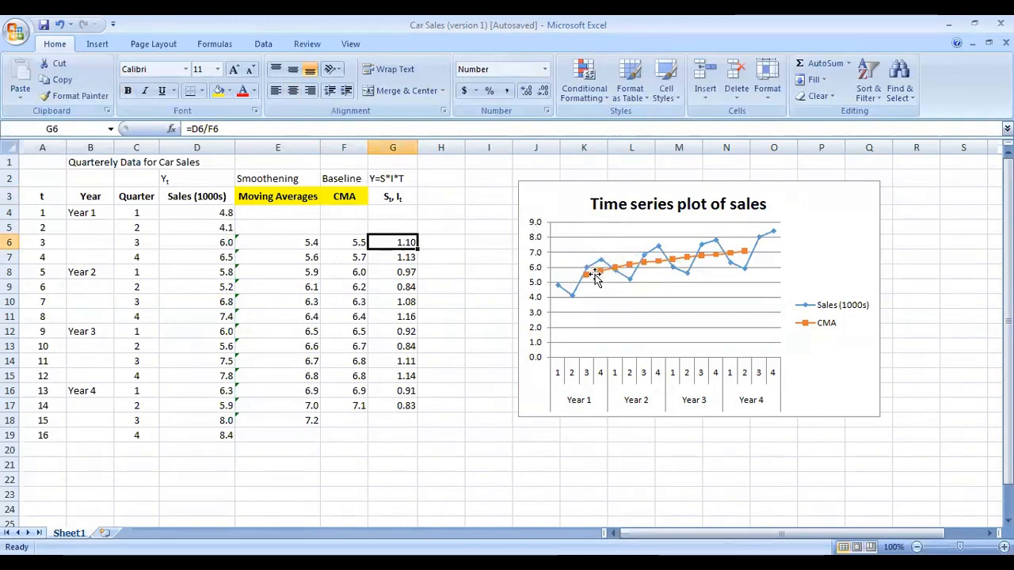
left_click(398, 198)
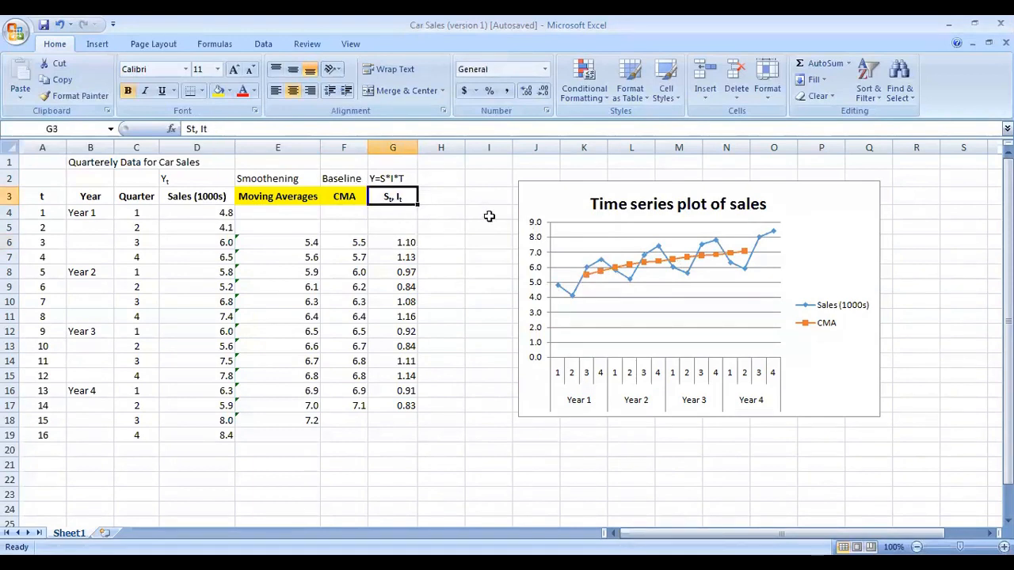
left_click(407, 288)
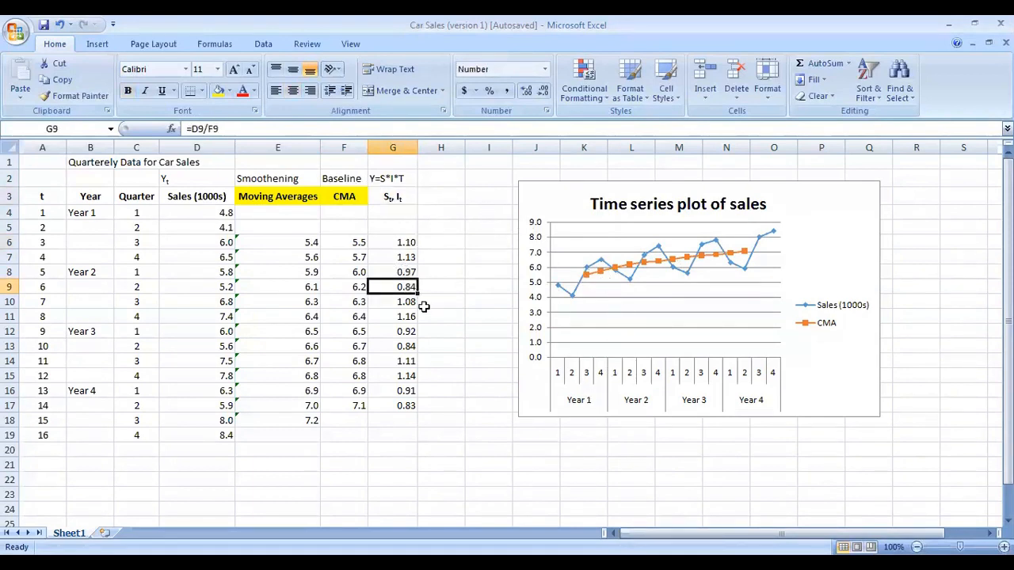
left_click(406, 273)
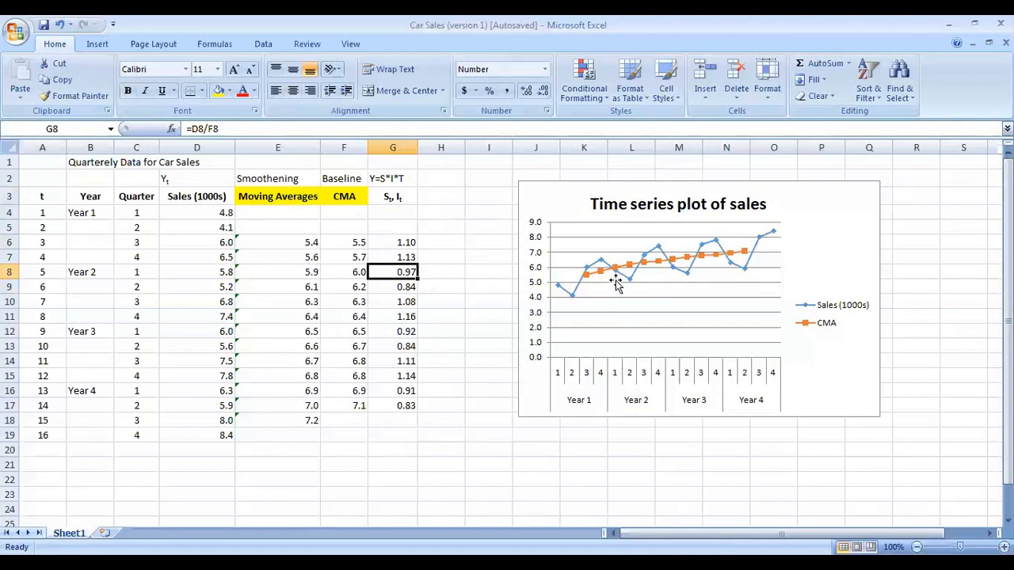
left_click(409, 287)
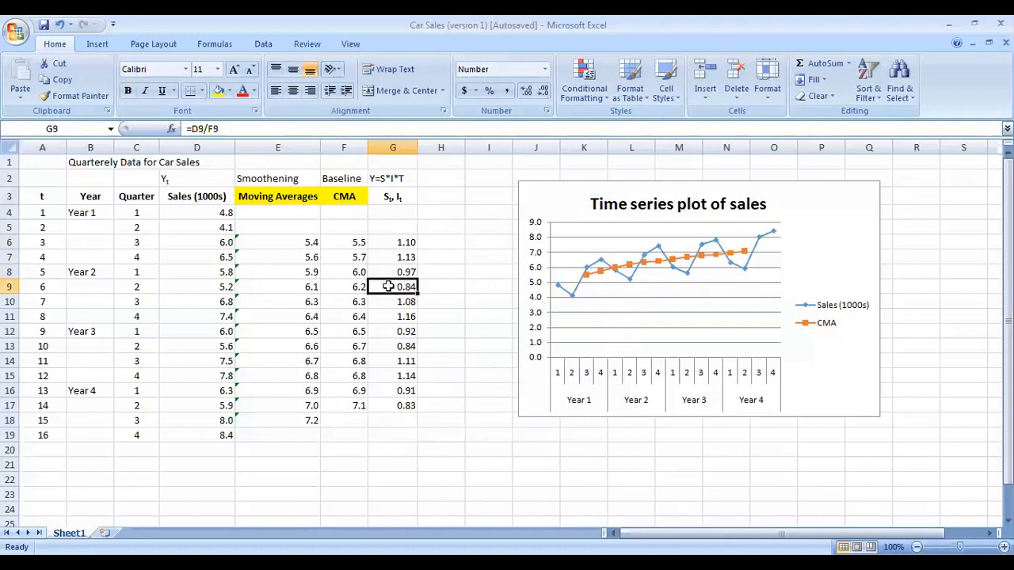
left_click(134, 290)
left_click(405, 286, "shift")
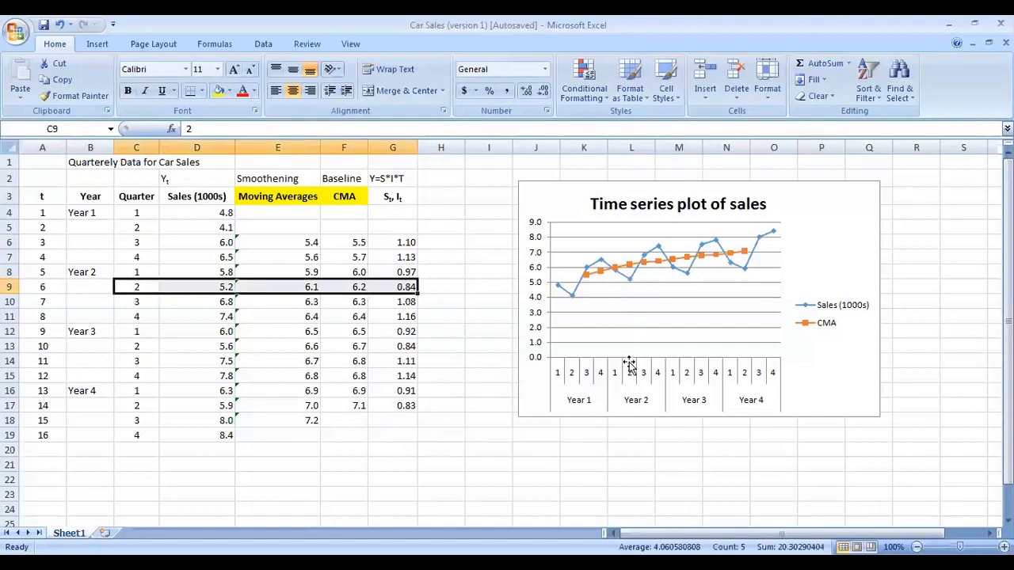
left_click(631, 285)
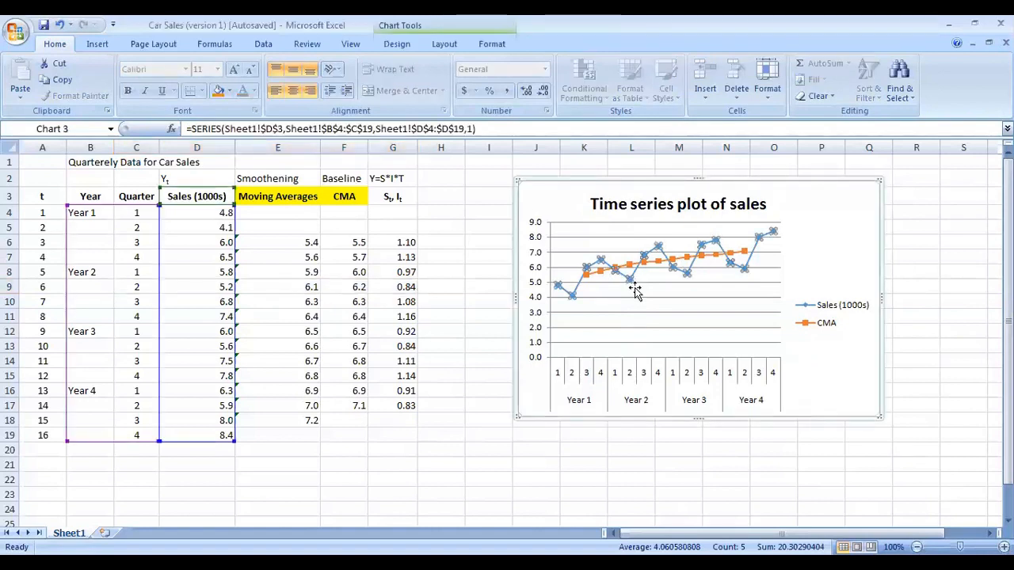
Step: Inspect the chart's sales points and the St, It formulas and header in column G
left_click(636, 287)
left_click(631, 279)
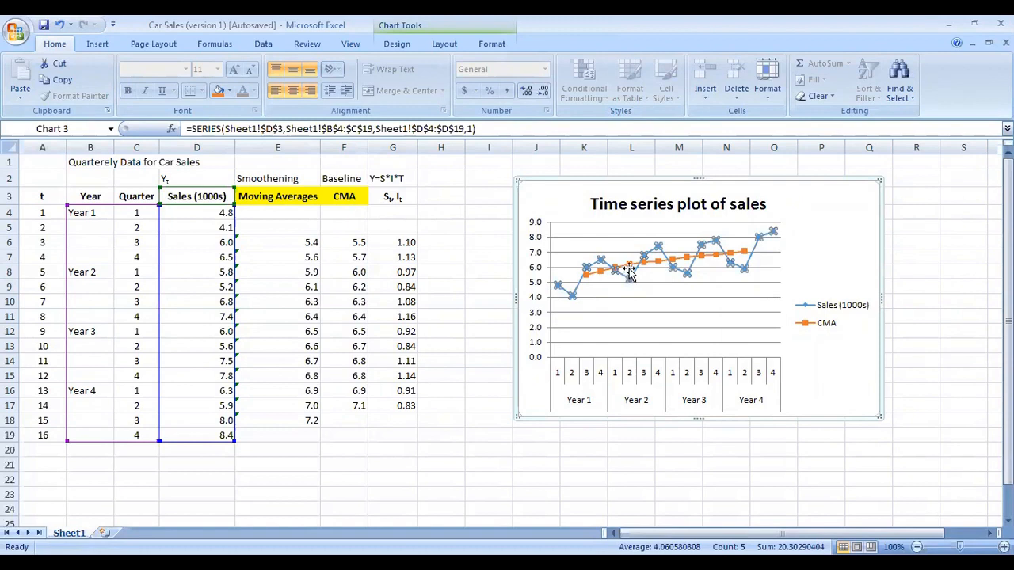
mouse_move(631, 271)
left_click(628, 274)
mouse_move(633, 274)
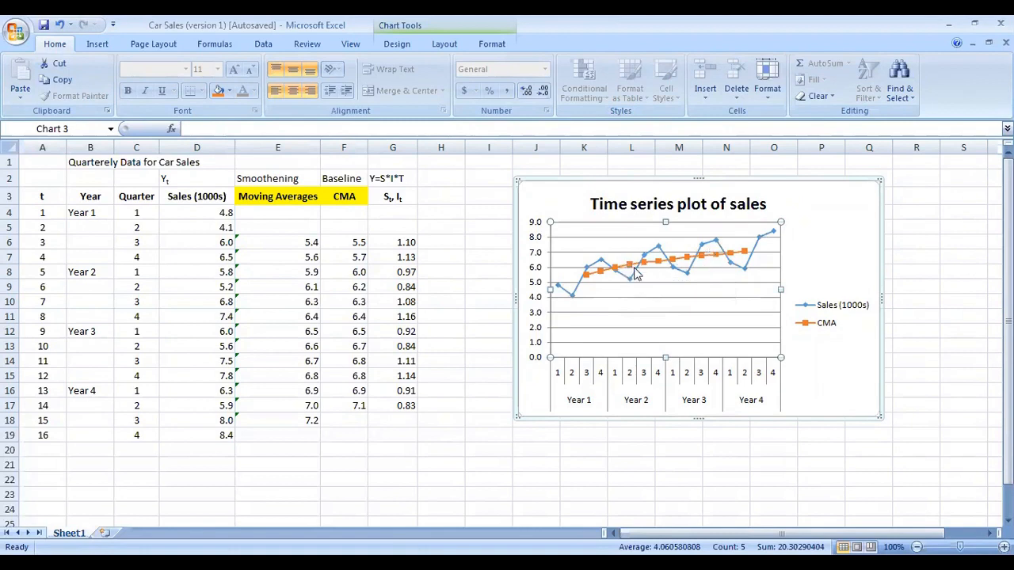
left_click(402, 287)
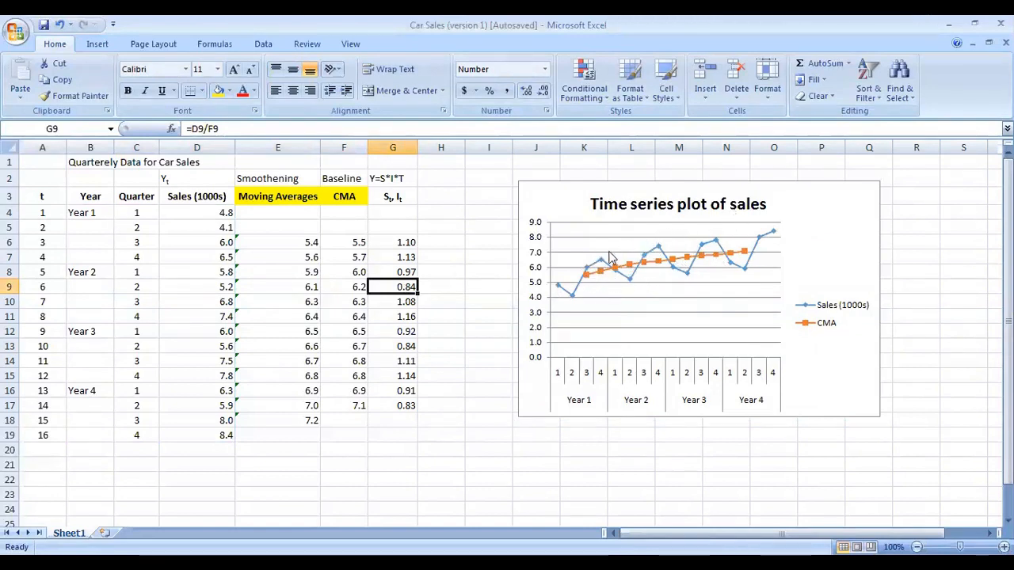
left_click(402, 195)
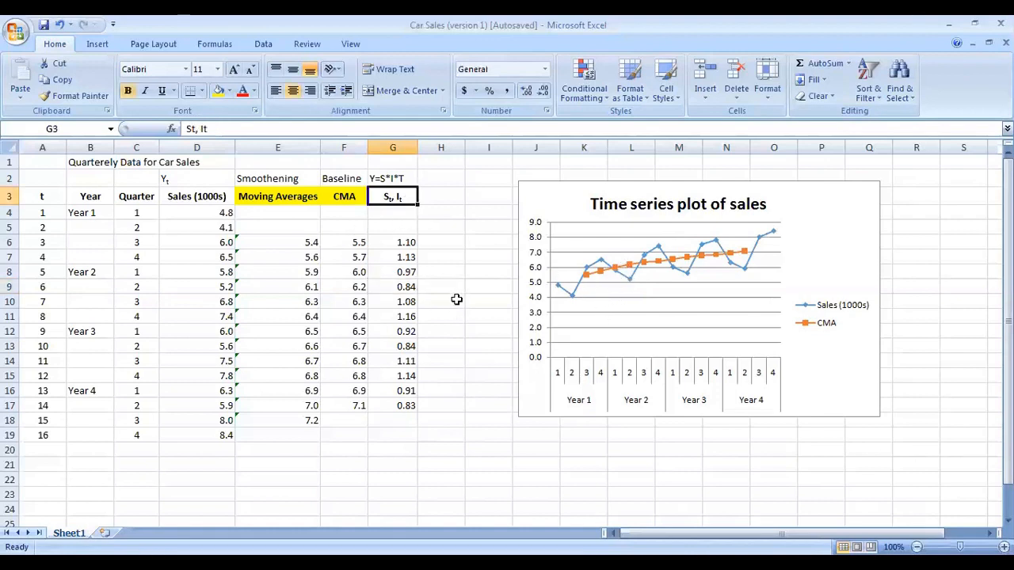
Step: Move the chart further right and enter the header St in cell H3
left_click_drag(577, 186, 670, 192)
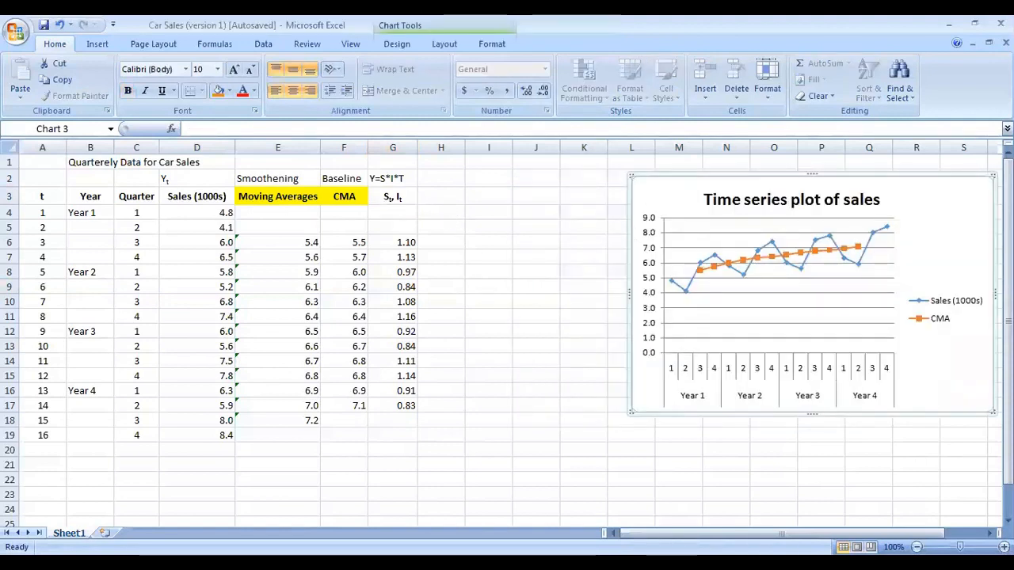
left_click(436, 200)
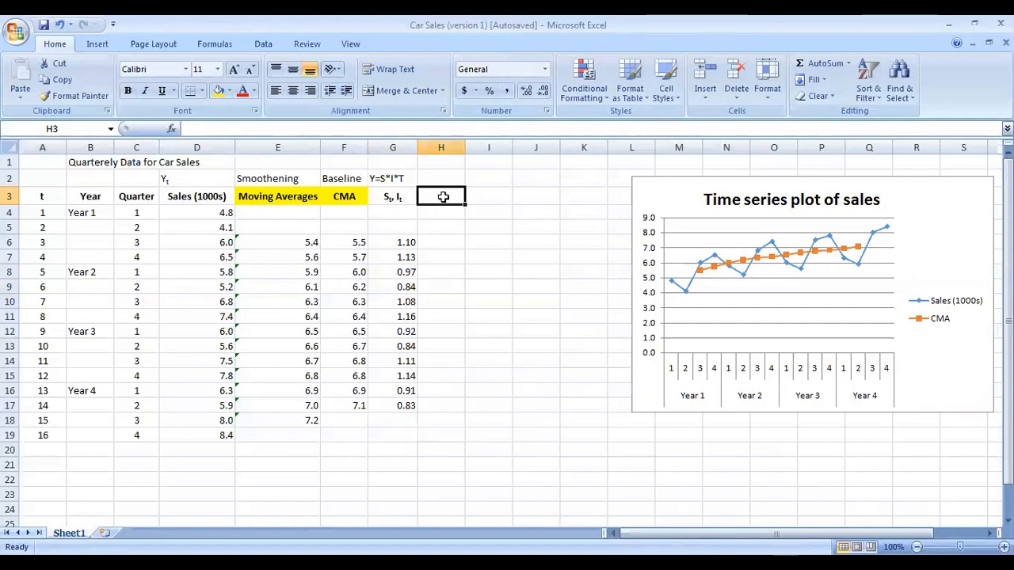
type("St")
key("Return")
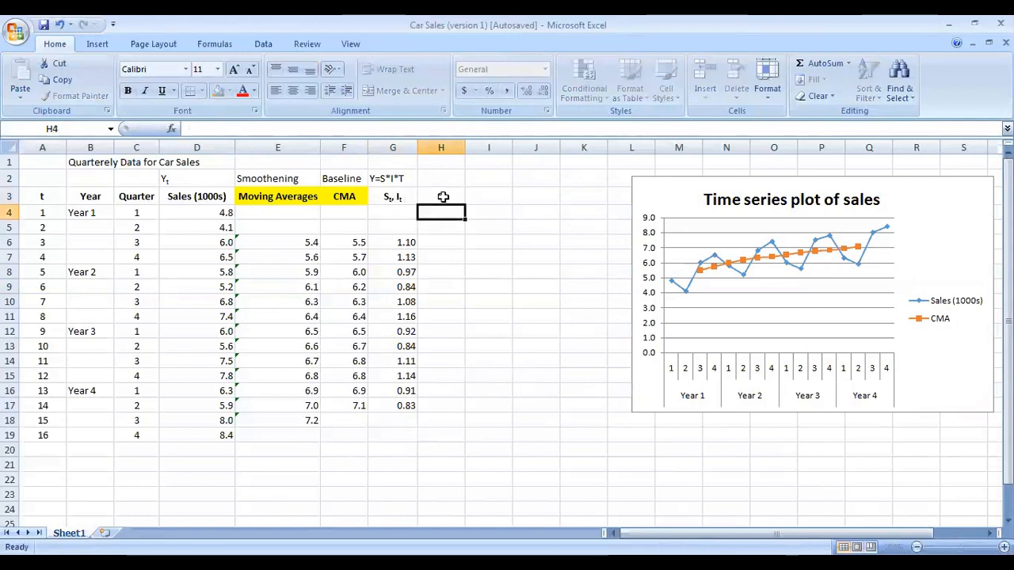
Step: Format the t of the St header in H3 as subscript
double_click(444, 198)
left_click_drag(450, 197, 444, 196)
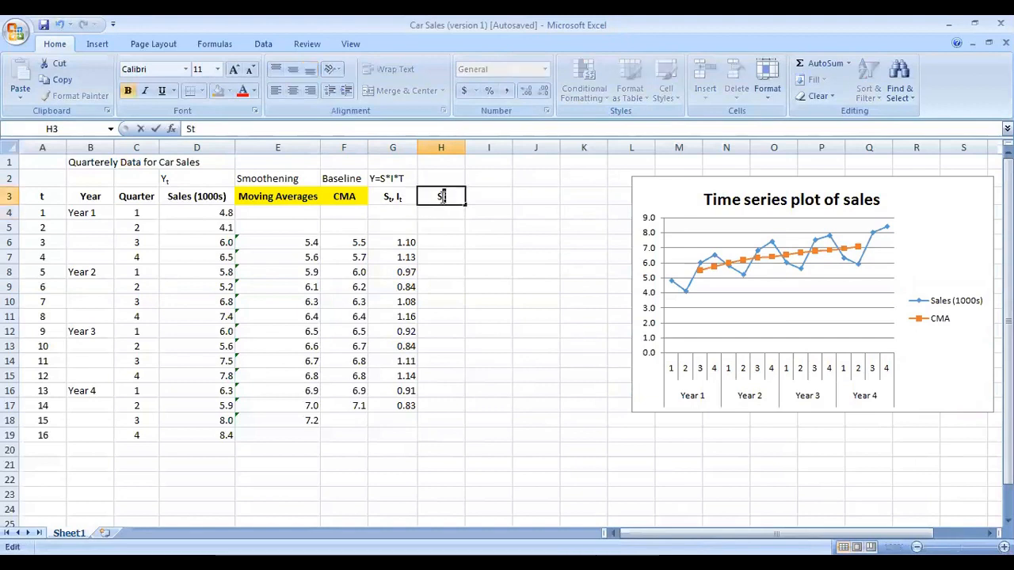
left_click(255, 111)
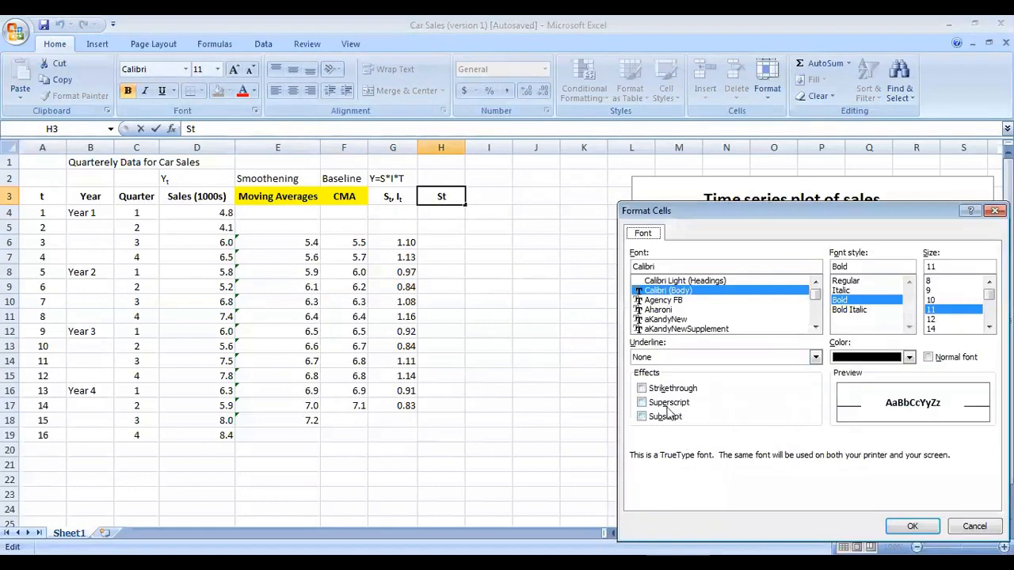
left_click(642, 416)
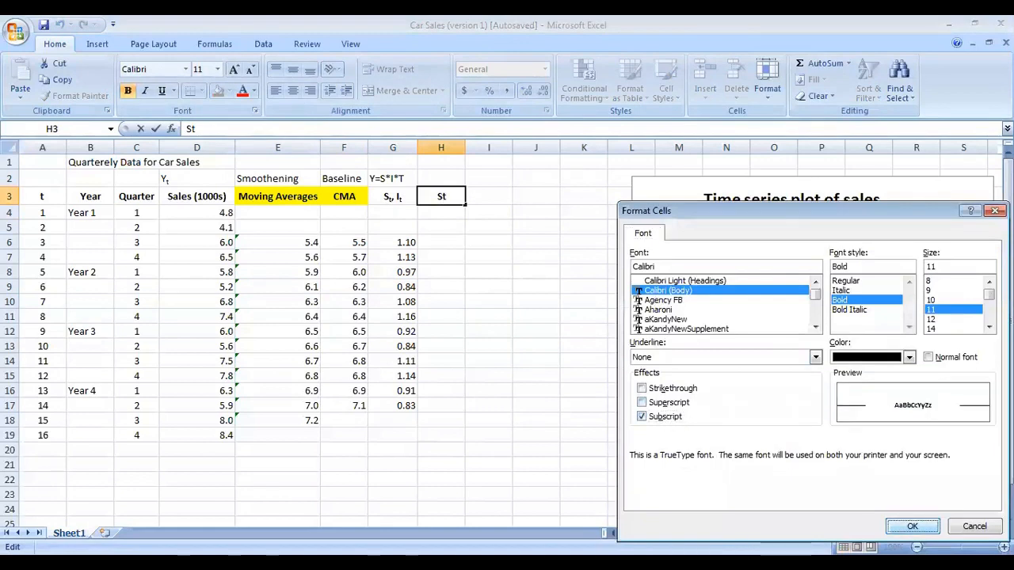
left_click(912, 526)
left_click(536, 301)
left_click(441, 196)
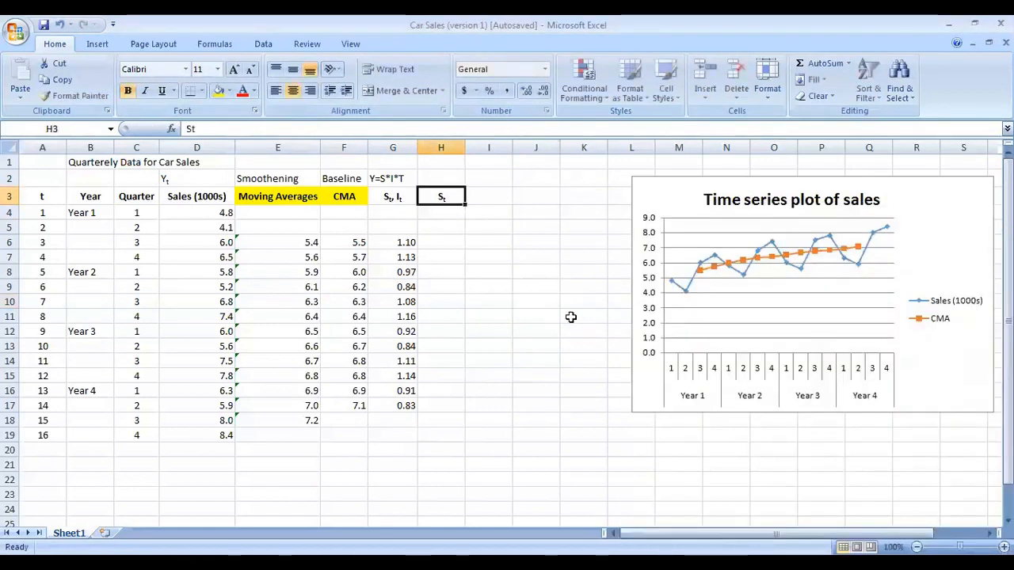
Step: Resize the chart so it spans about columns J to Q and rows 1 to 15
left_click(655, 182)
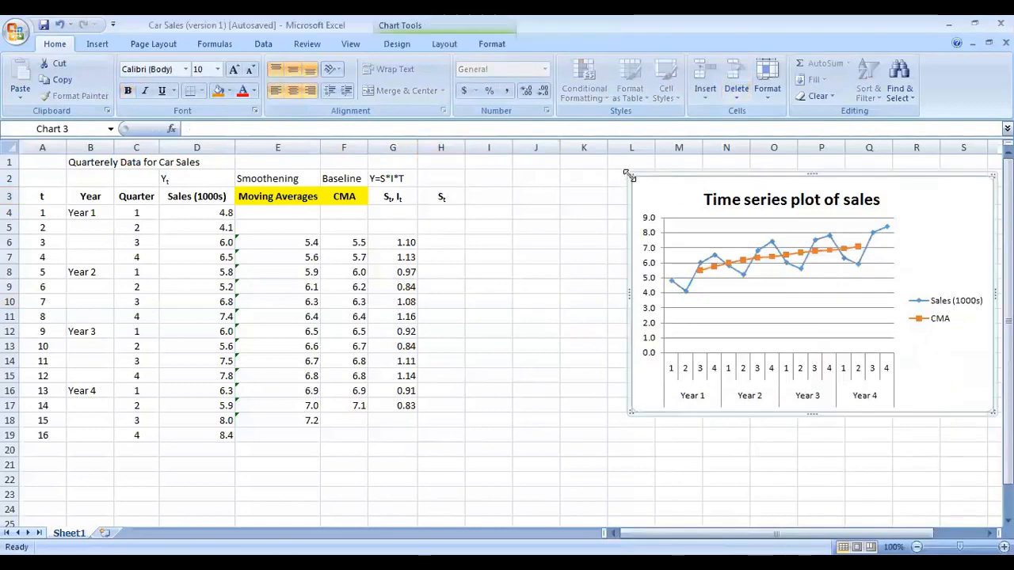
left_click_drag(630, 174, 565, 163)
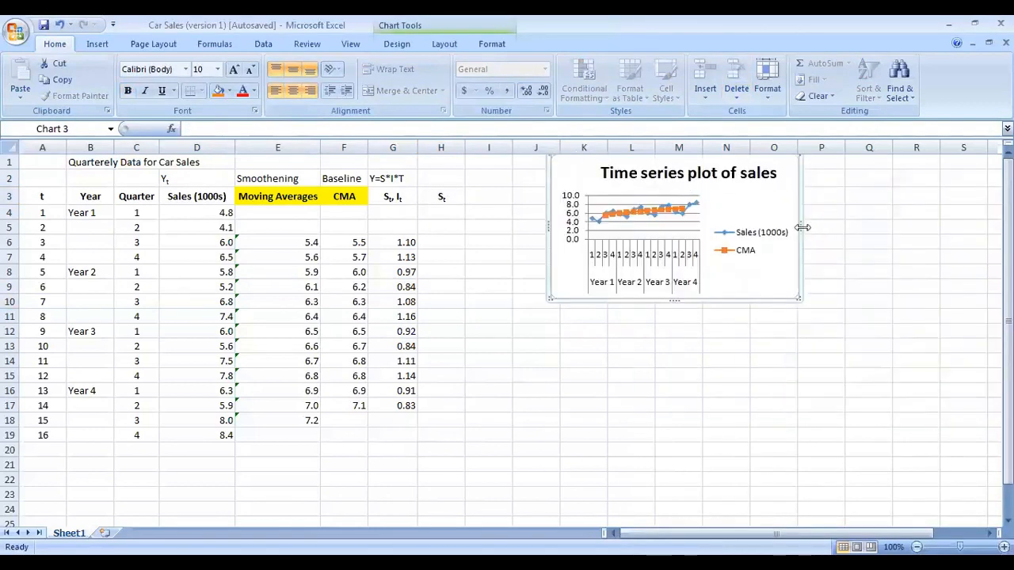
left_click_drag(802, 227, 954, 229)
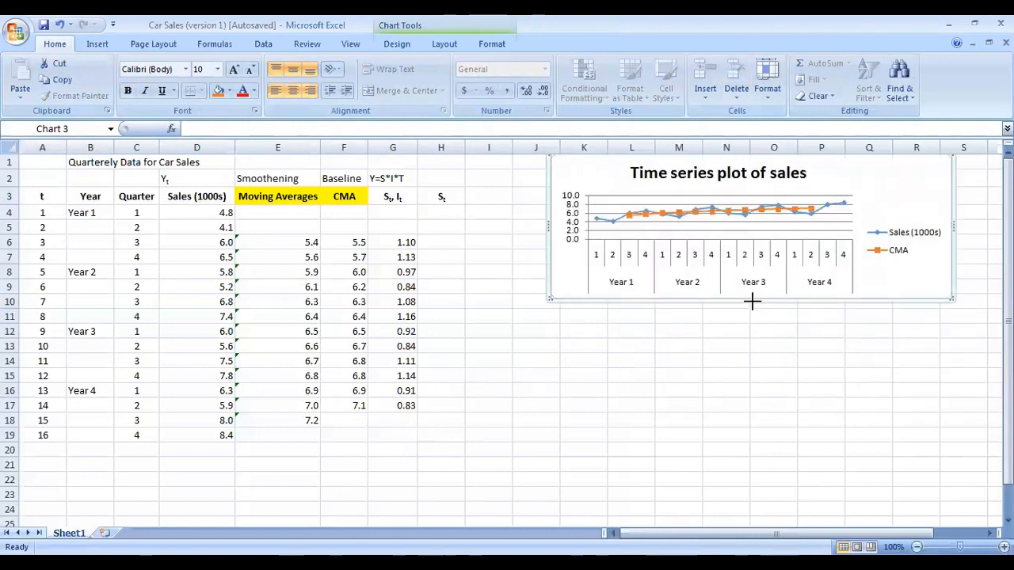
left_click_drag(752, 300, 751, 344)
left_click(591, 393)
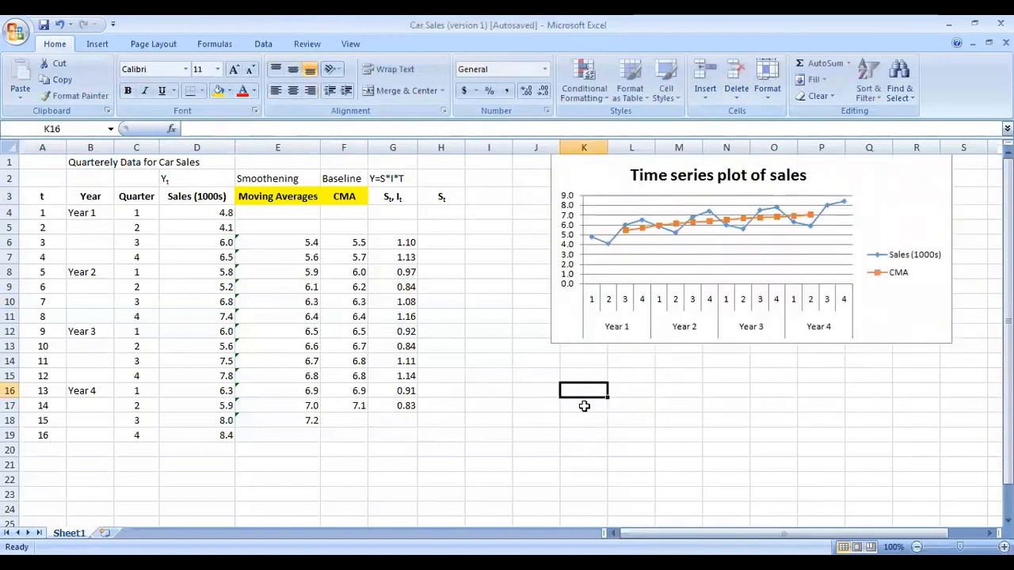
Step: Enter the headers Quarter in K16 and St in L16
type("Q")
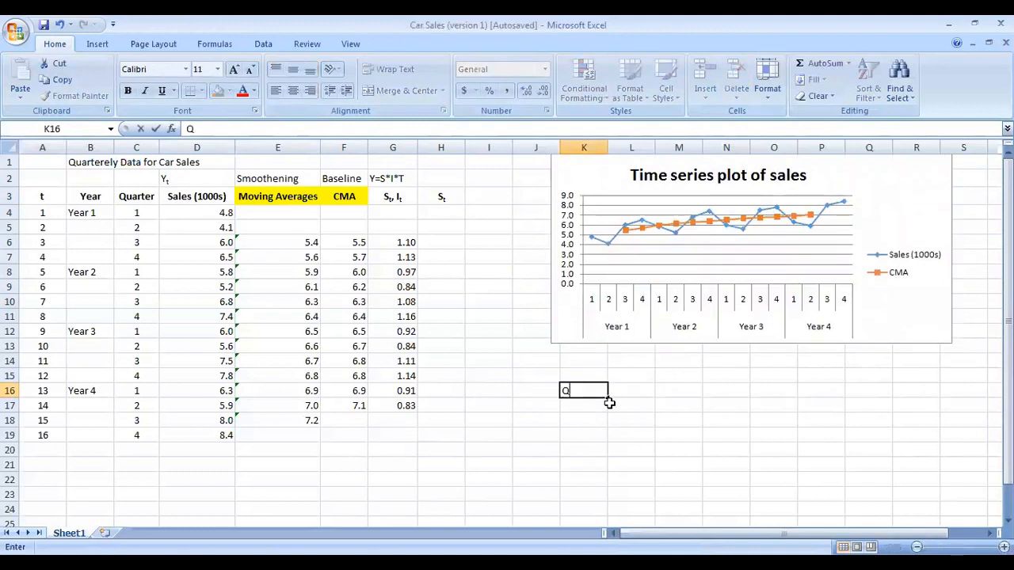
type("uarter")
key("Tab")
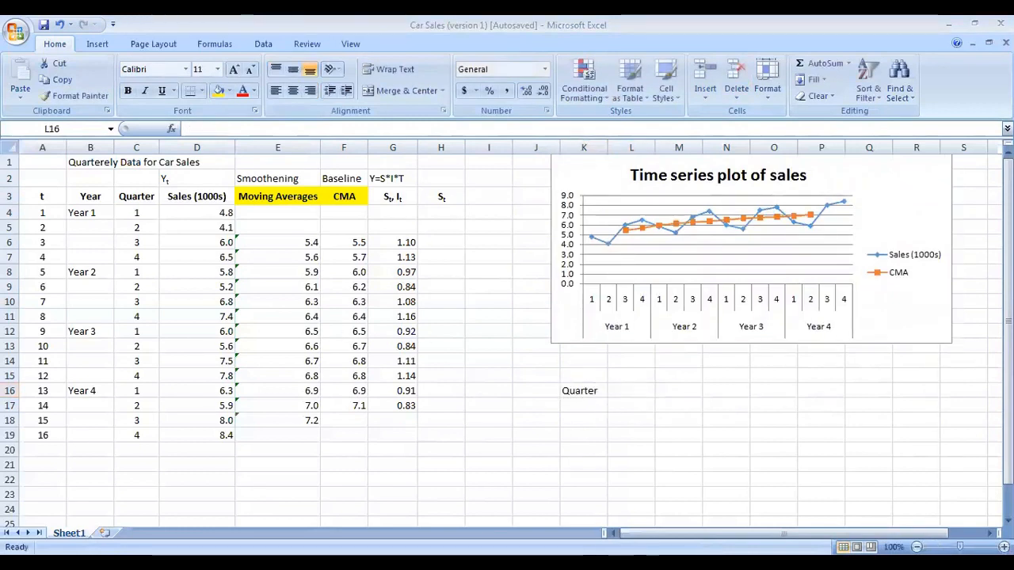
left_click(650, 388)
type("St")
key("Return")
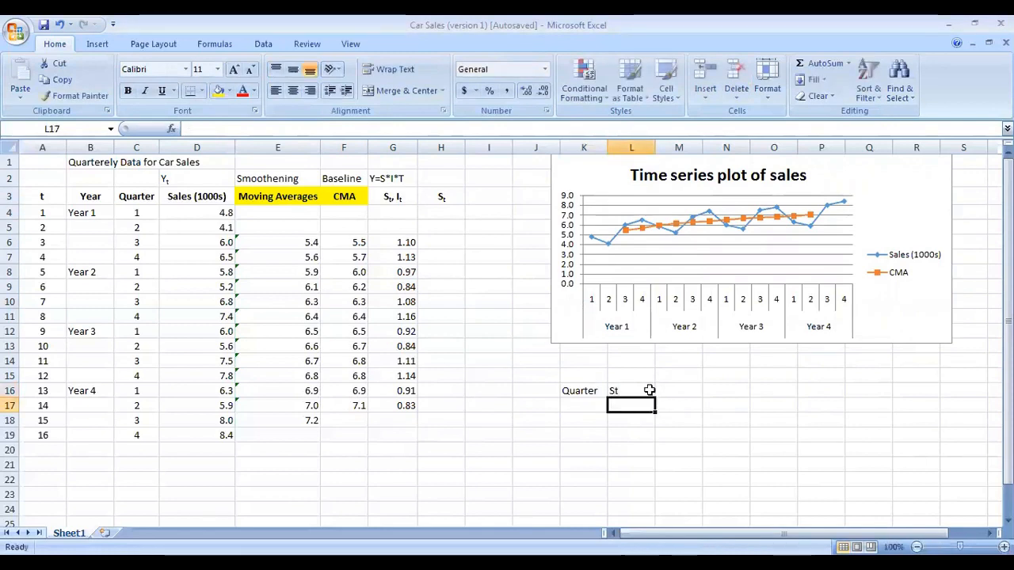
Step: Format the t of the St header in L16 as subscript
double_click(649, 389)
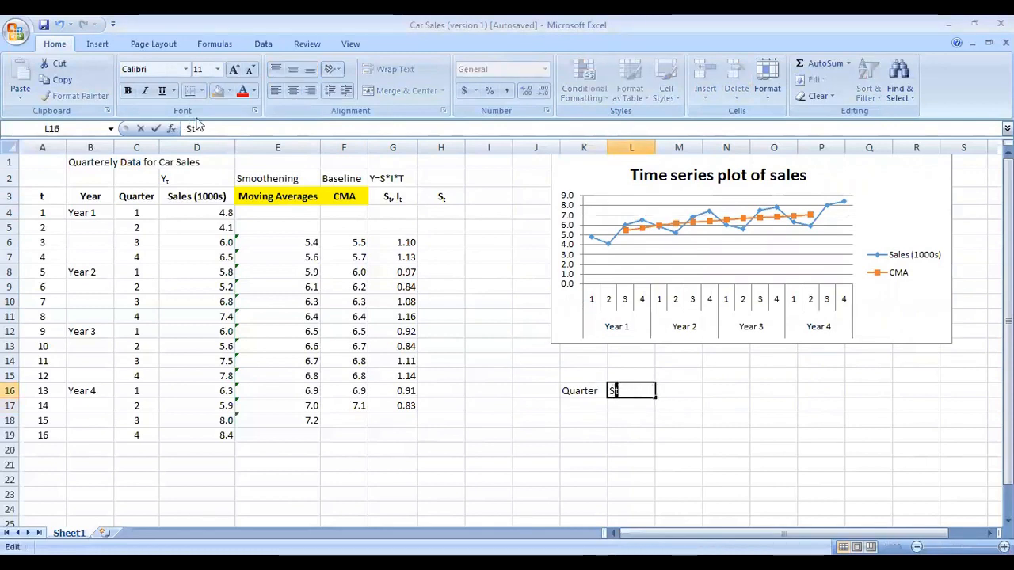
key("ctrl+1")
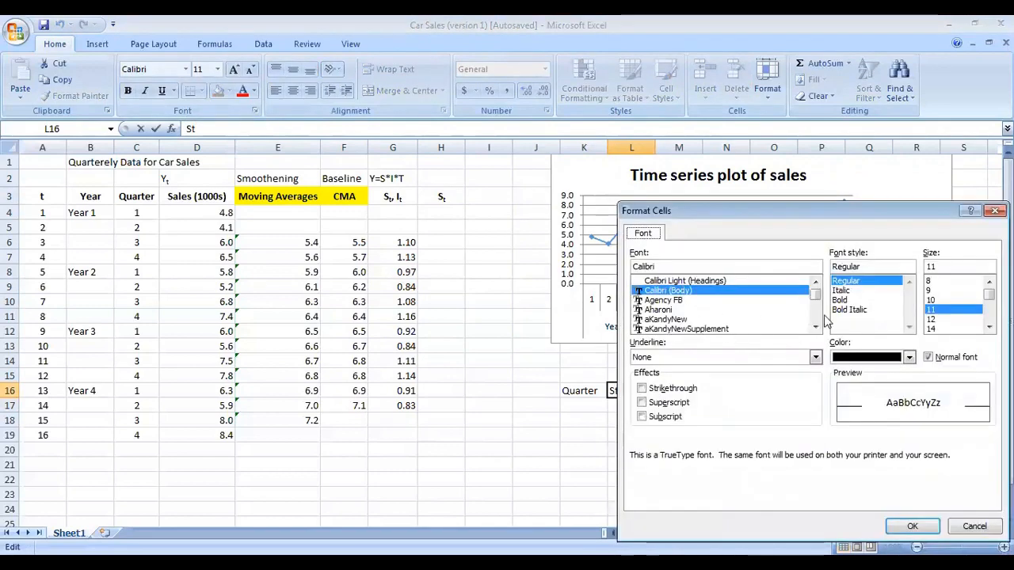
left_click(654, 417)
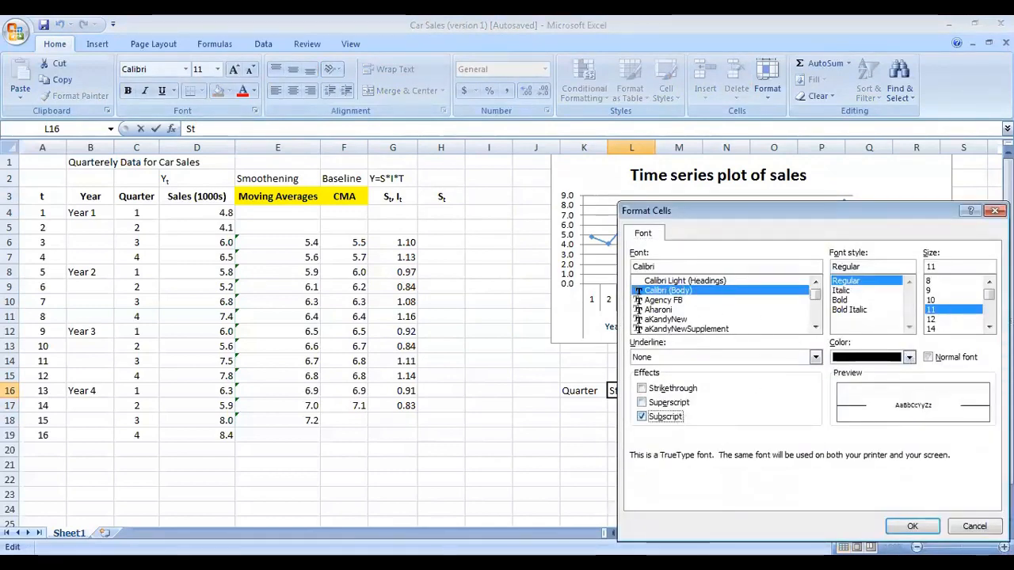
left_click(901, 529)
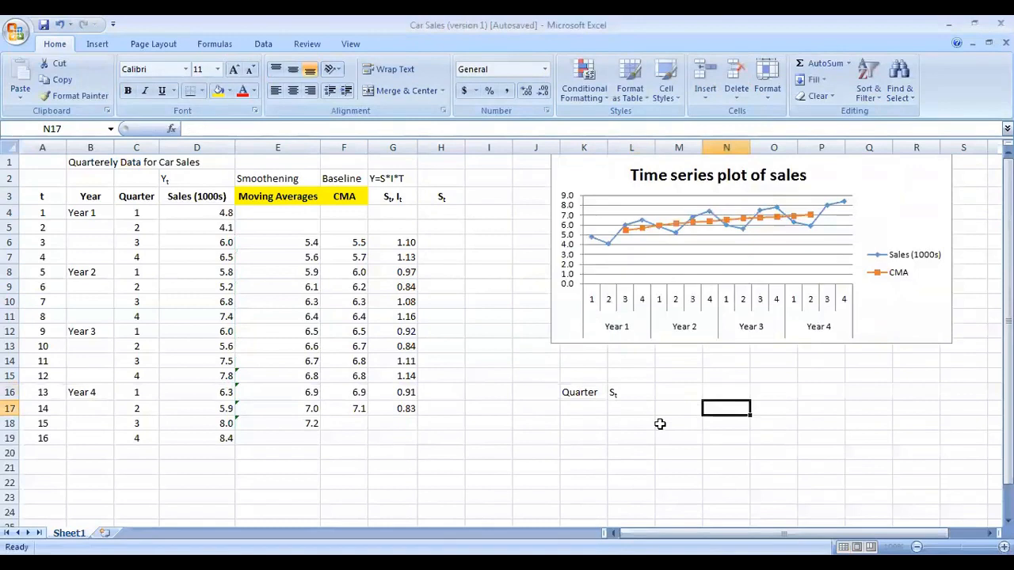
Step: Enter the quarter numbers 1 to 4 in cells K17 to K20
left_click(586, 394)
left_click_drag(595, 400, 599, 408)
left_click(596, 405)
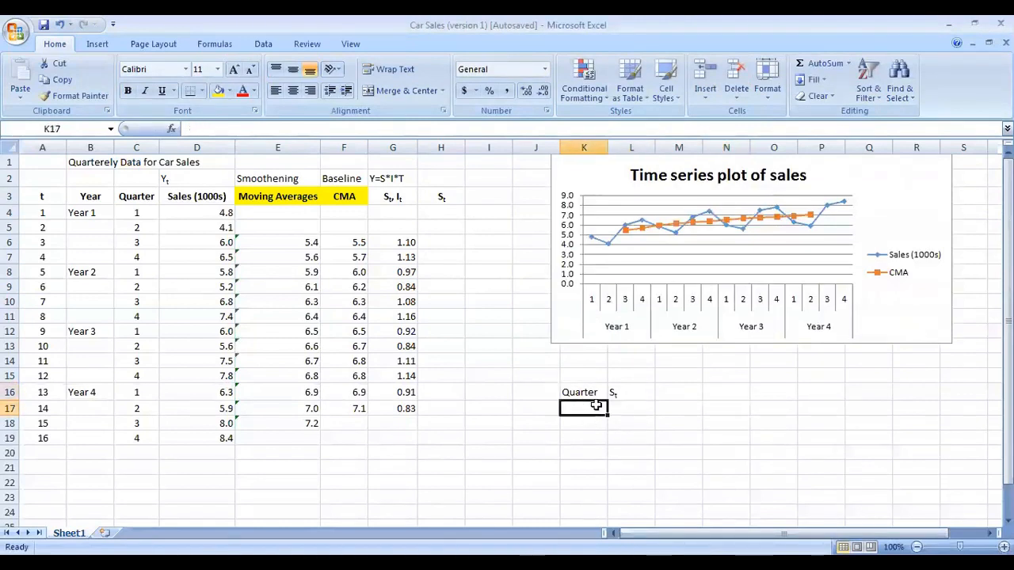
type("1")
key("Return")
type("2")
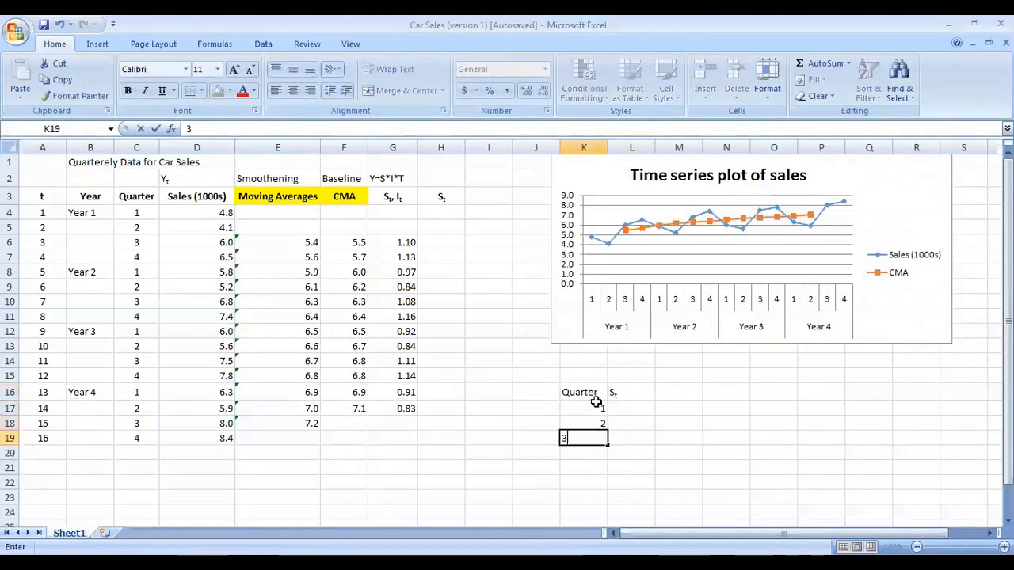
key("Return")
type("3")
key("Return")
type("4")
key("Return")
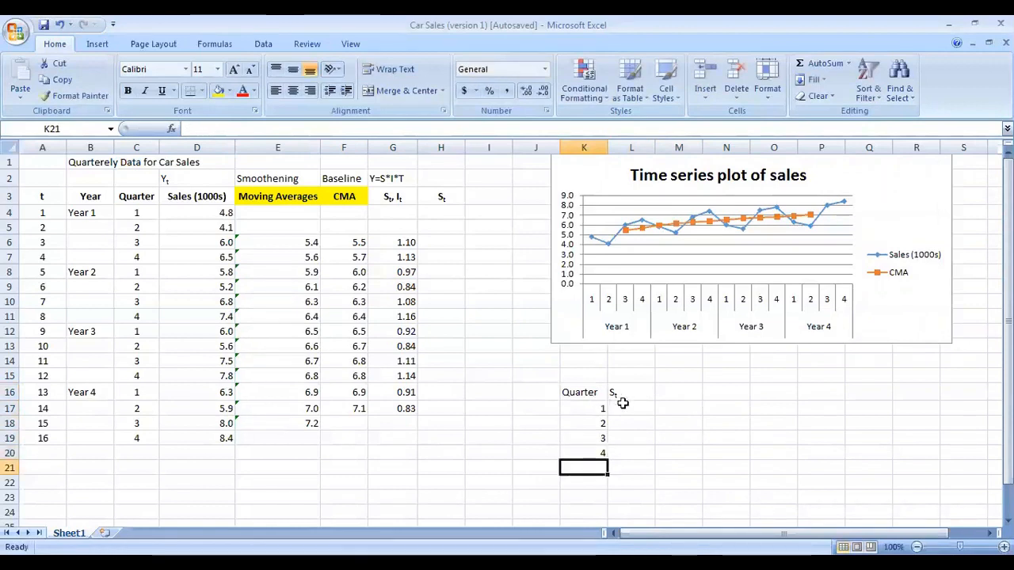
Step: In L17, compute the quarter 1 seasonal index as =AVERAGE(G8,G12,G16)
left_click(623, 407)
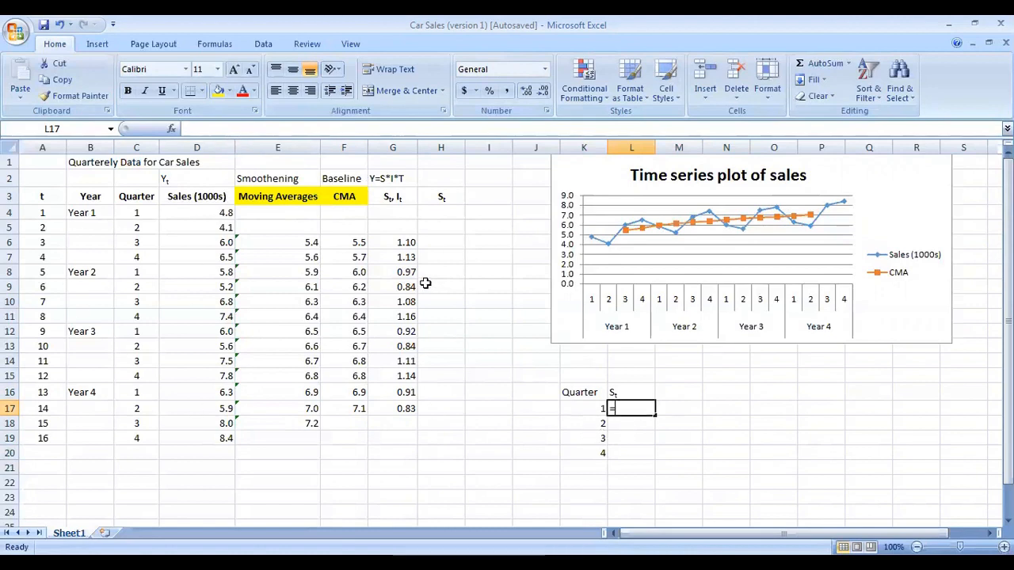
type("=")
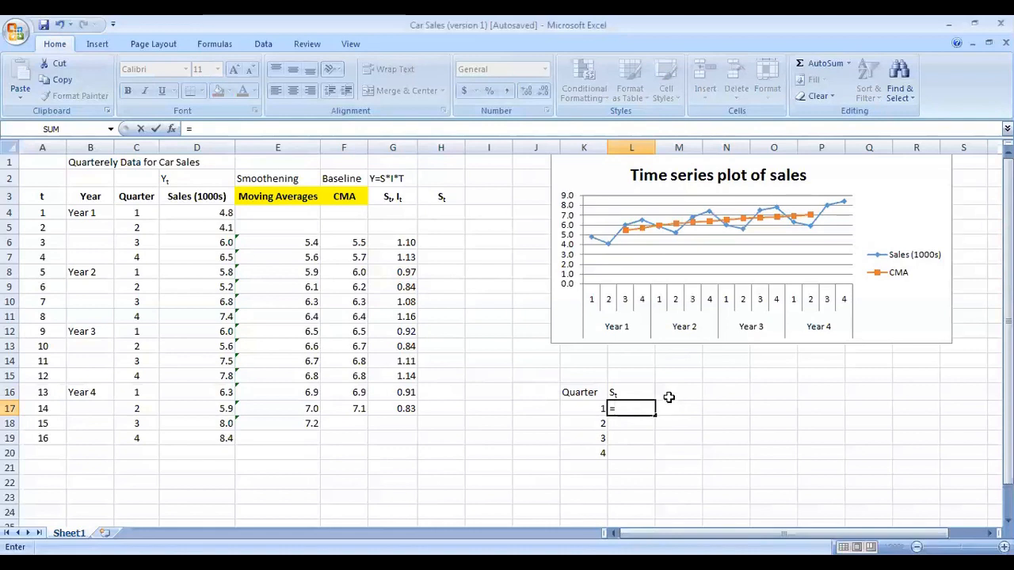
type("avera")
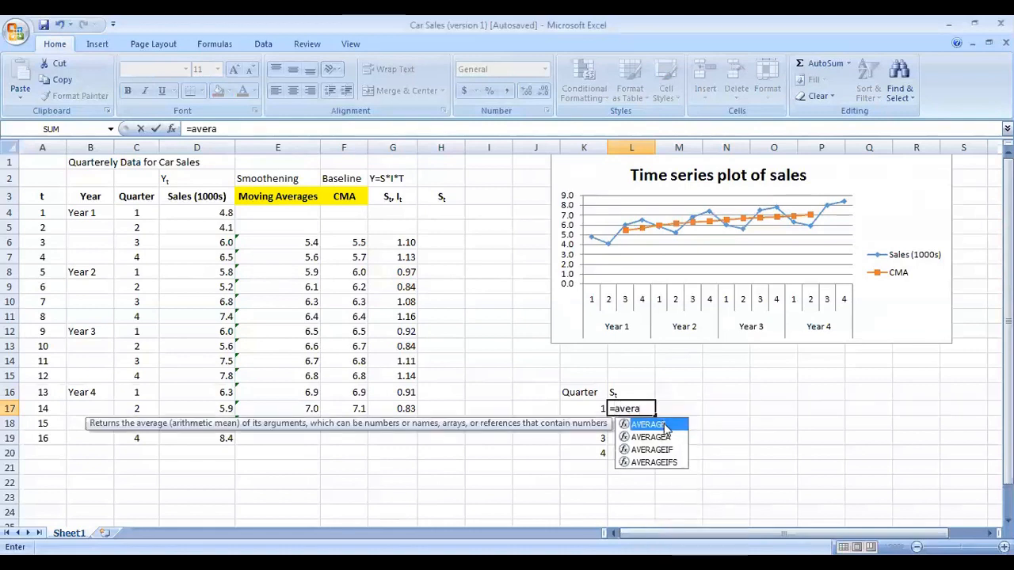
key("Tab")
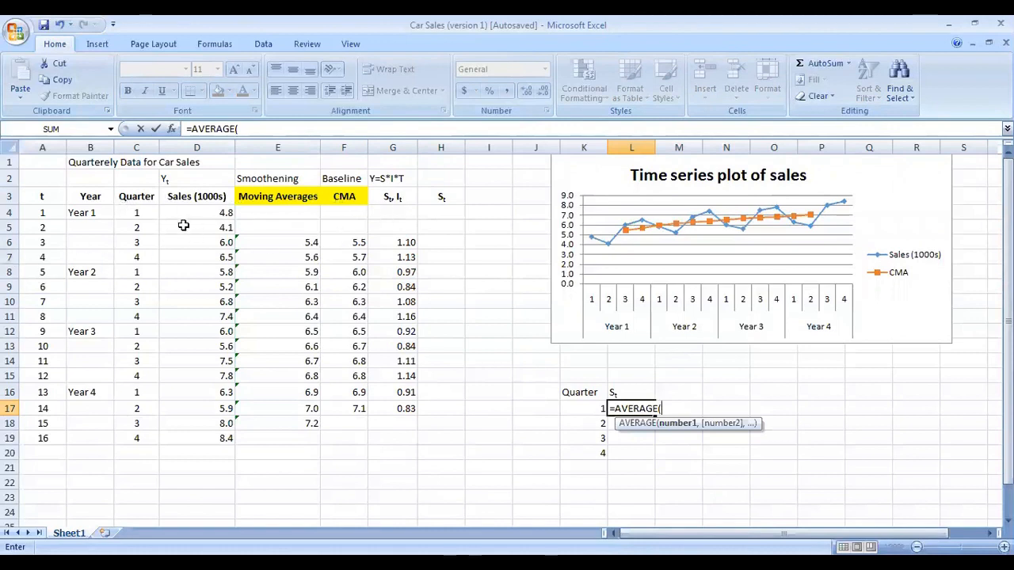
left_click(406, 272)
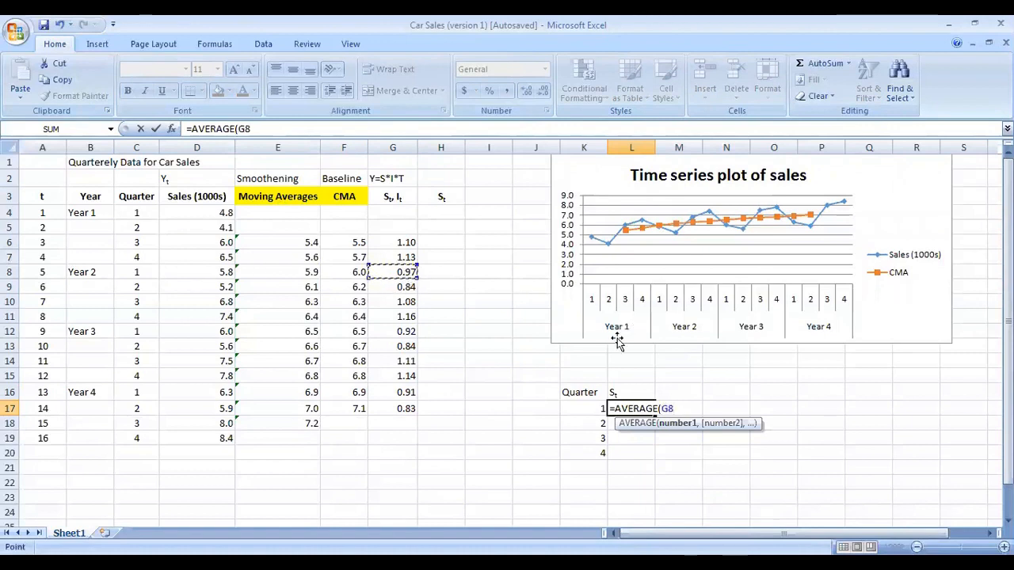
type(",")
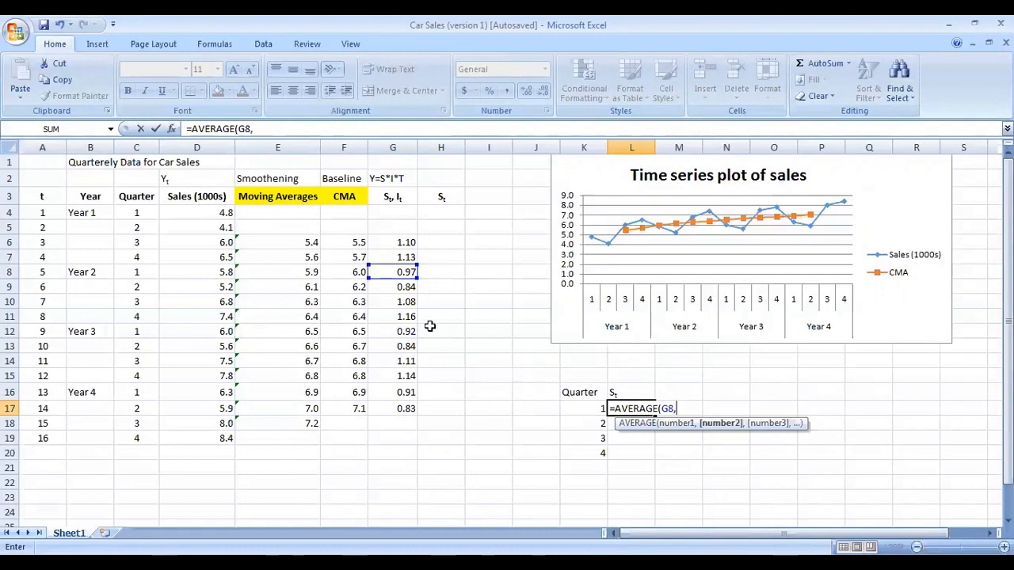
left_click(403, 334)
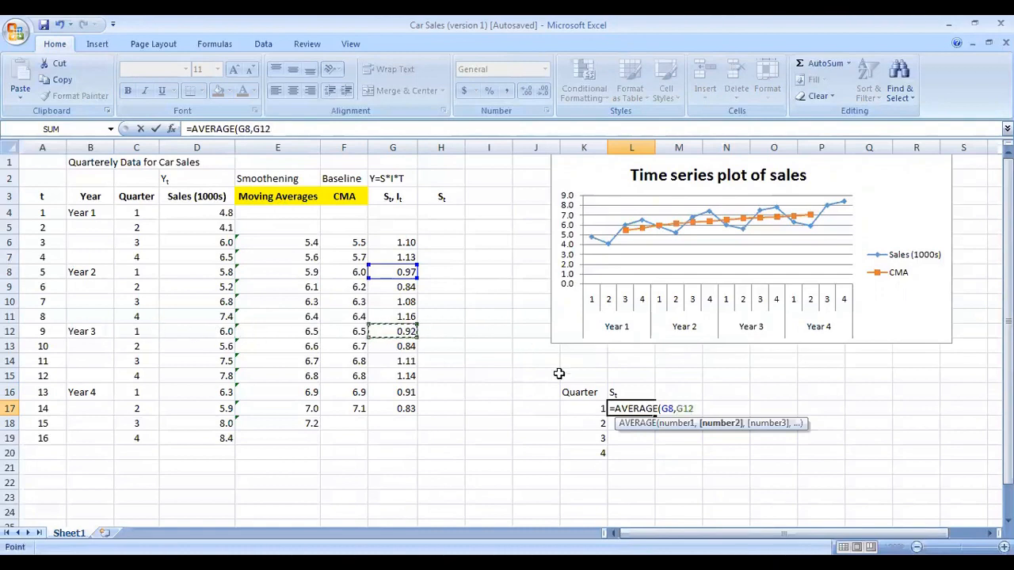
type(",")
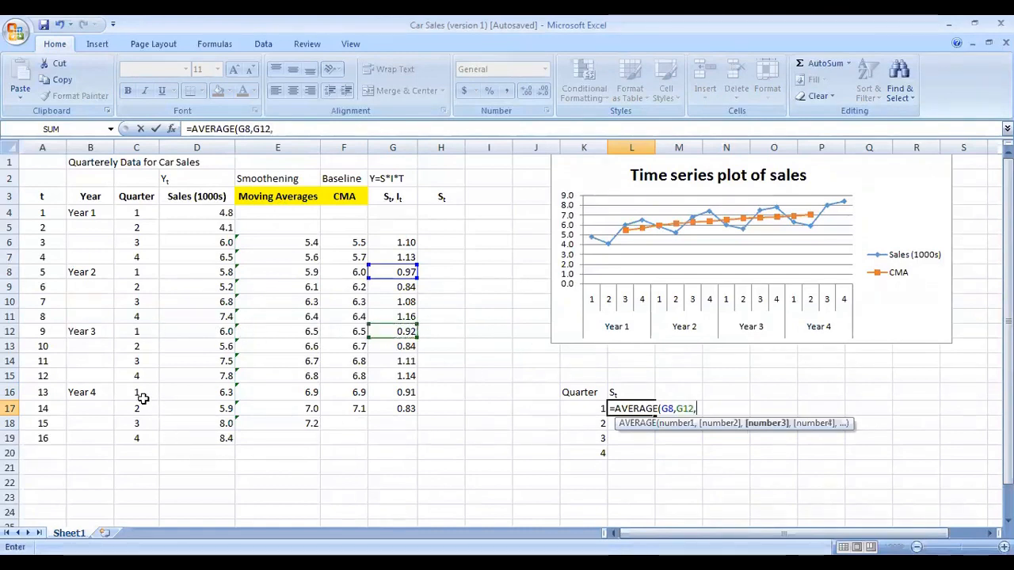
left_click(396, 395)
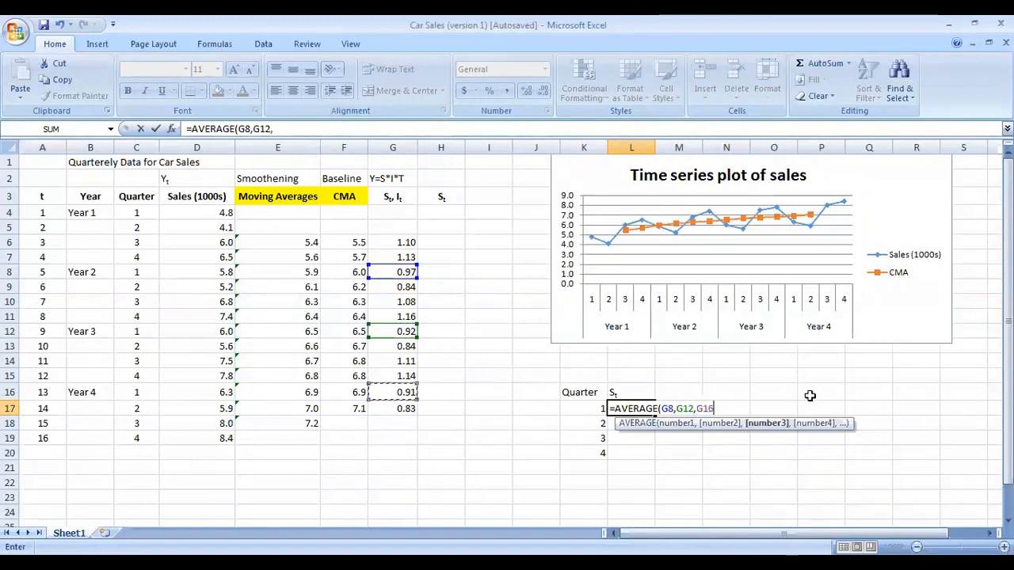
key("Tab")
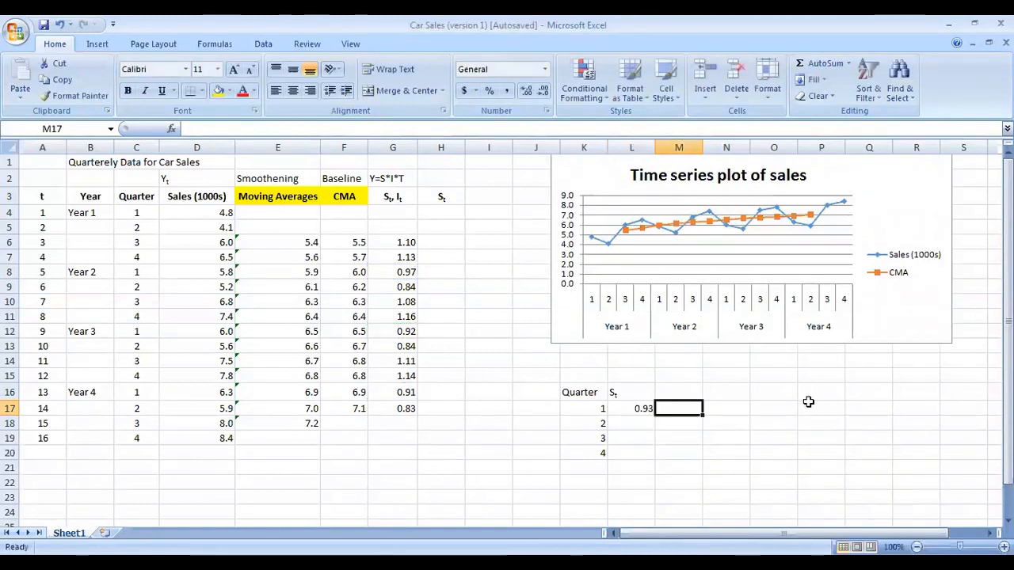
Step: Replace L17's formula with =AVERAGEIF(G6:G17,K17,C6:C17)
left_click(648, 405)
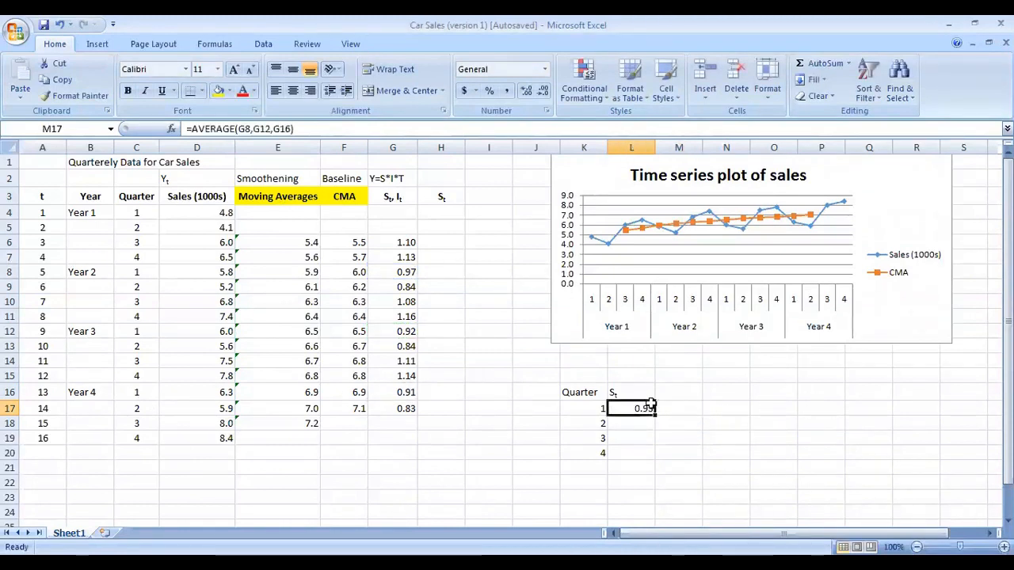
left_click(594, 408)
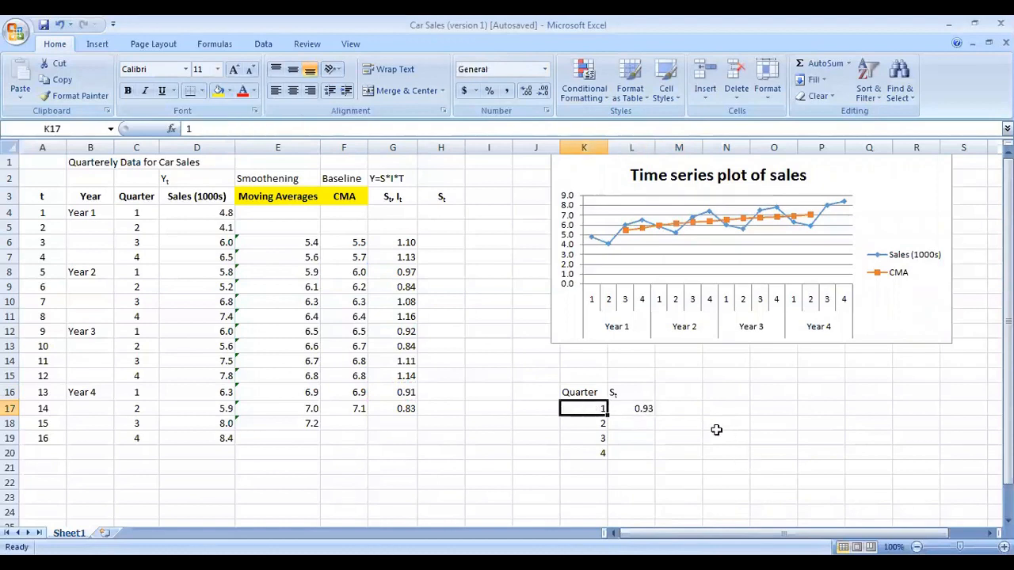
left_click(635, 405)
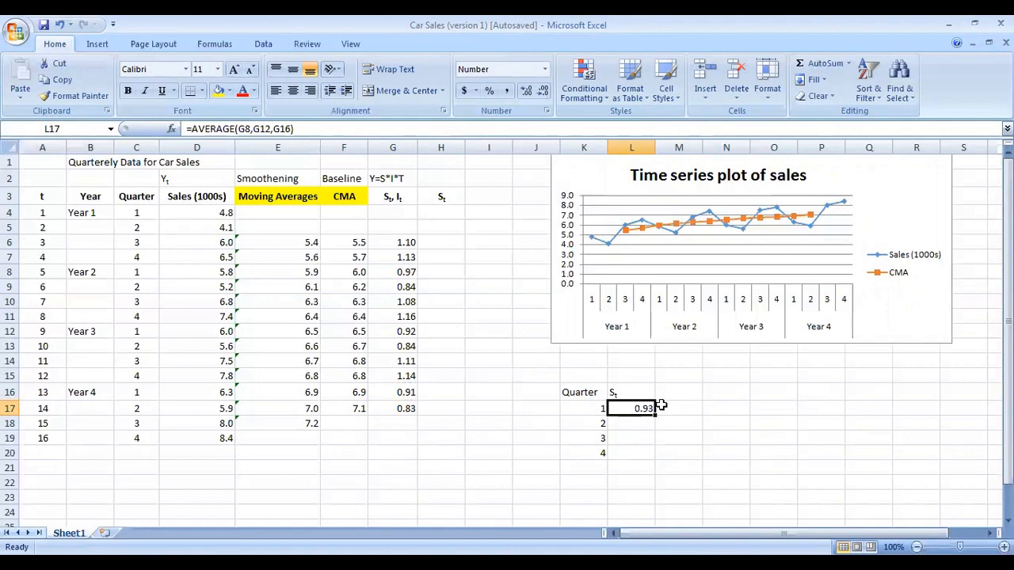
key("Delete")
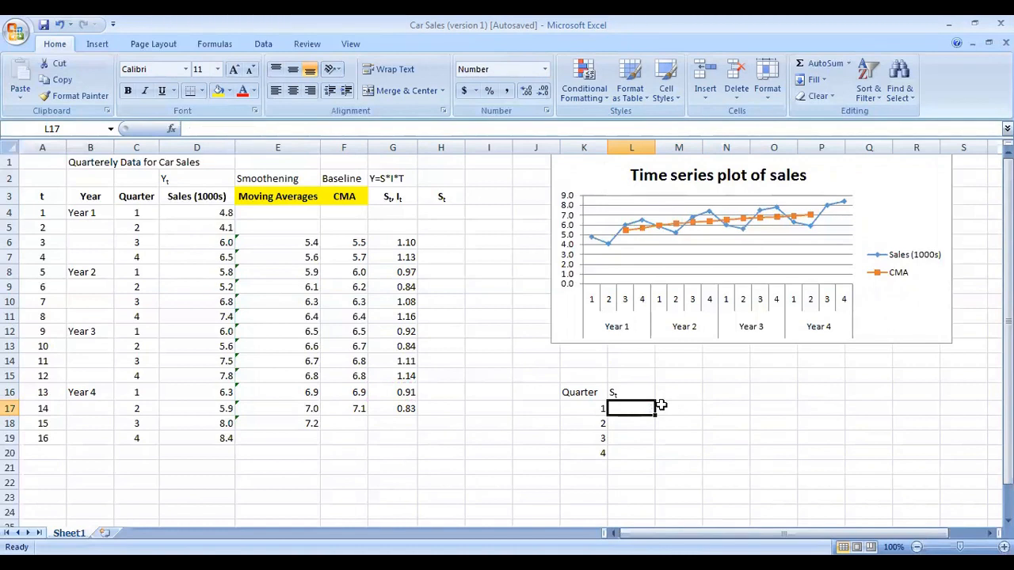
type("=")
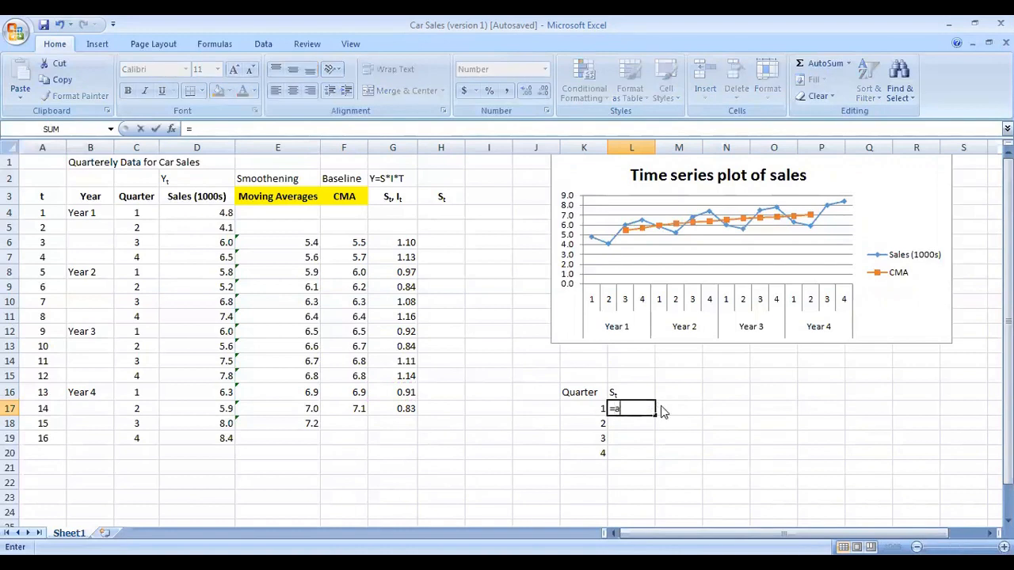
type("average")
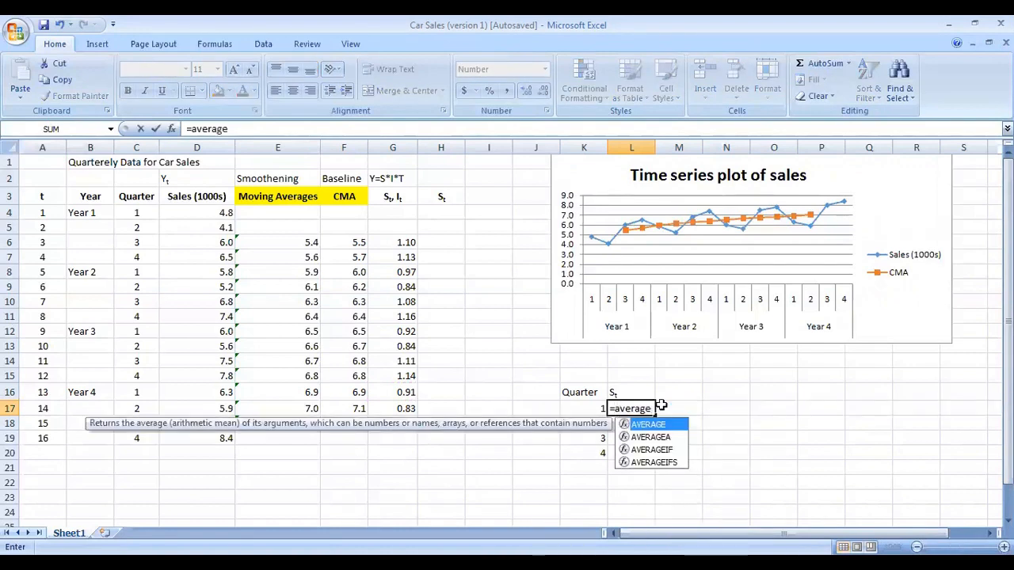
type("if")
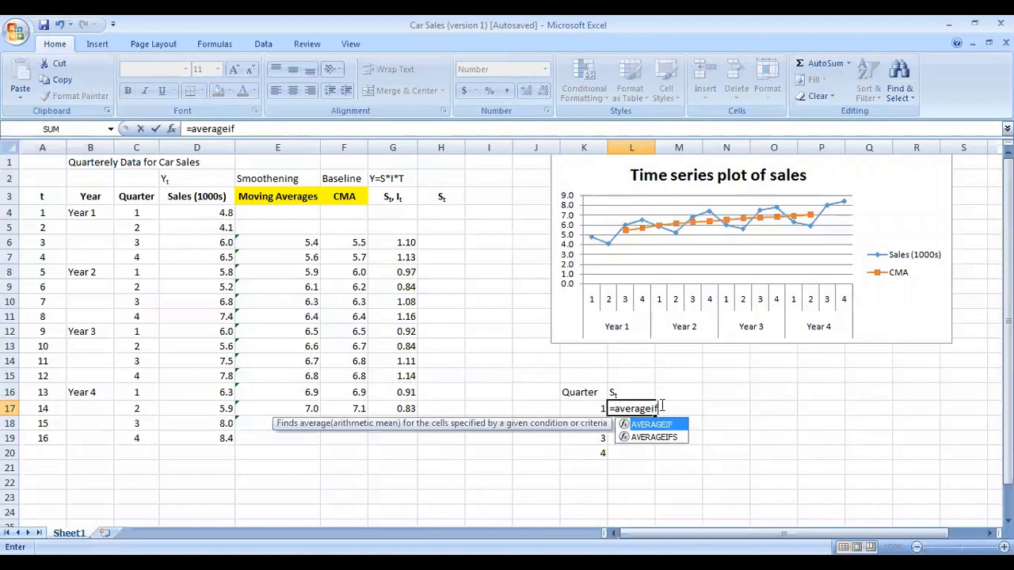
key("Tab")
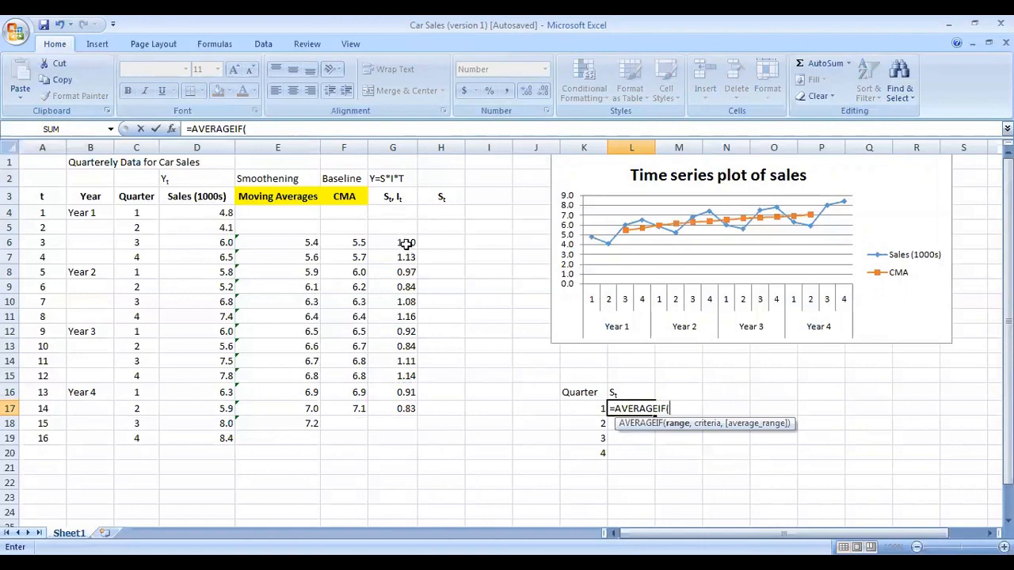
left_click_drag(406, 243, 406, 409)
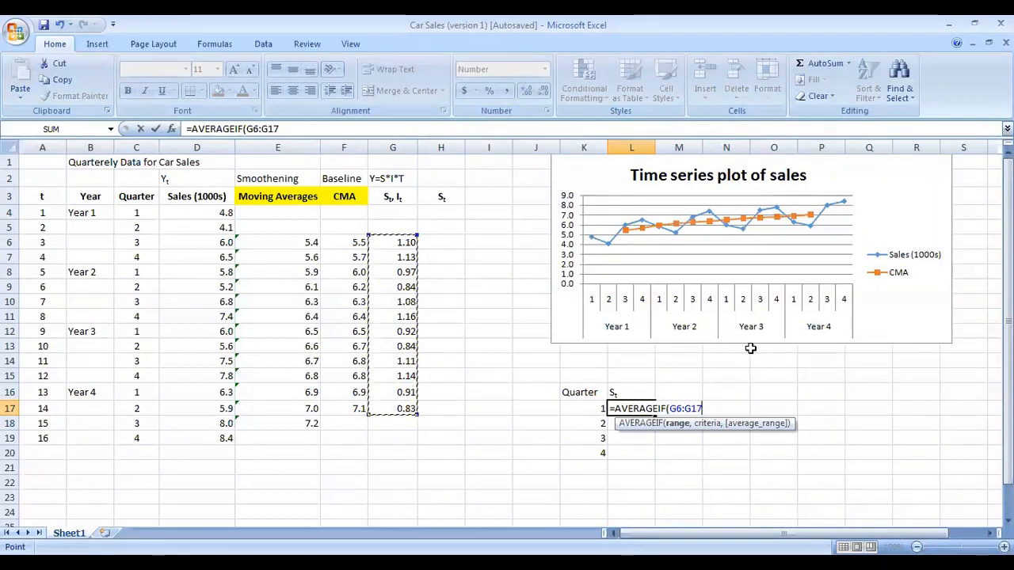
type(",")
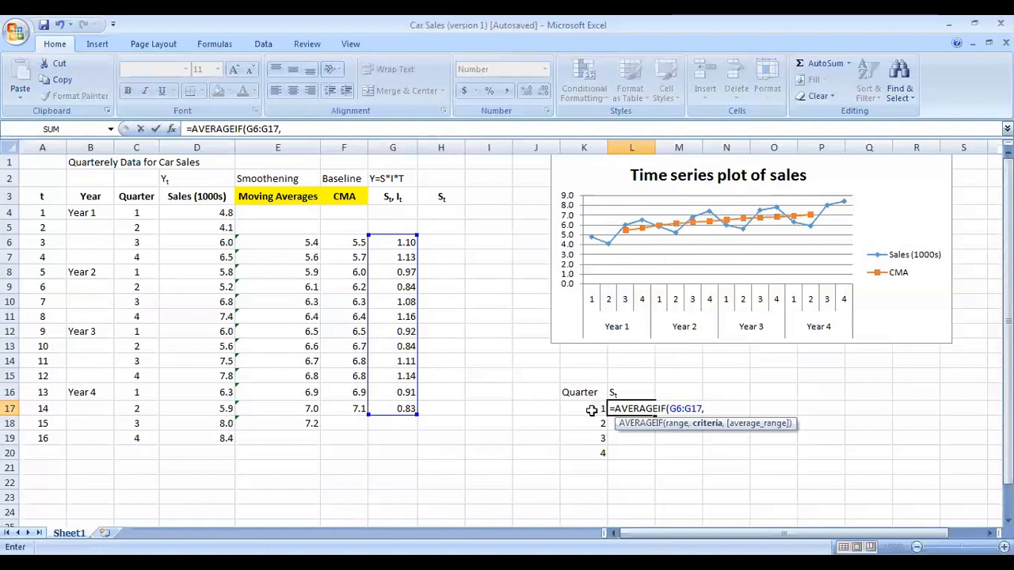
left_click(591, 410)
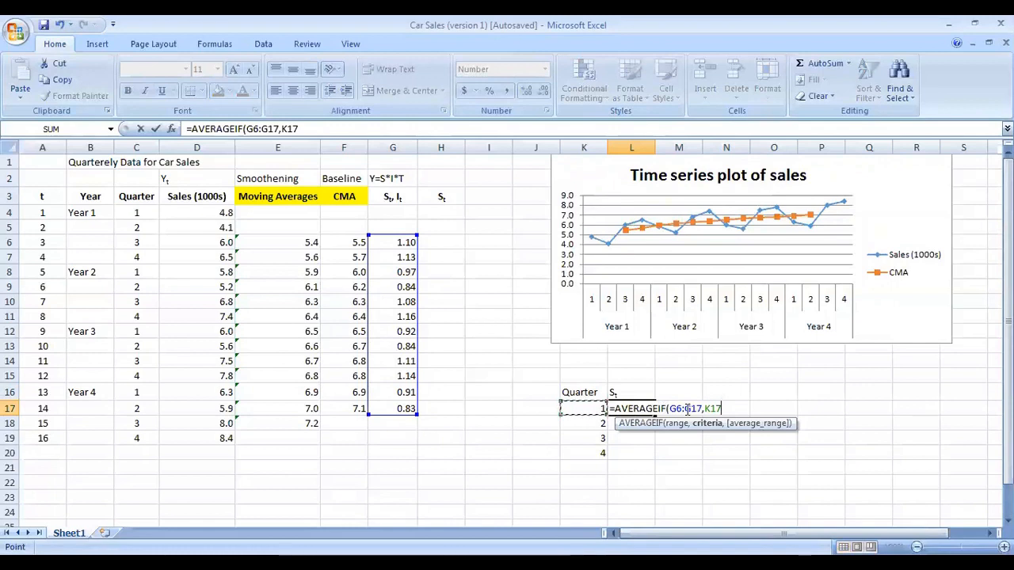
type(",")
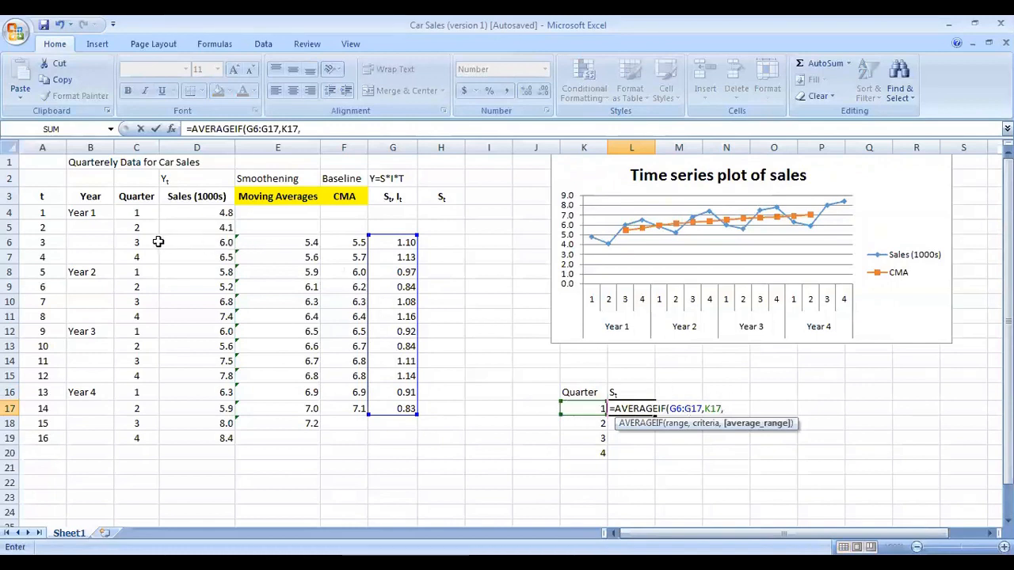
left_click_drag(147, 245, 141, 408)
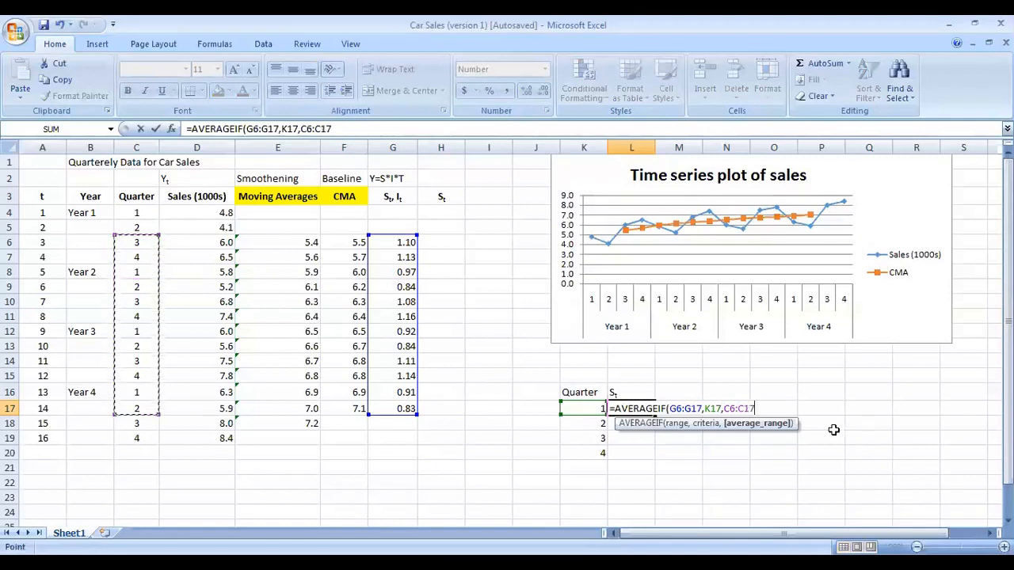
key("Tab")
Step: Erase L17's formula and restart it with the AVERAGEIF function
double_click(626, 408)
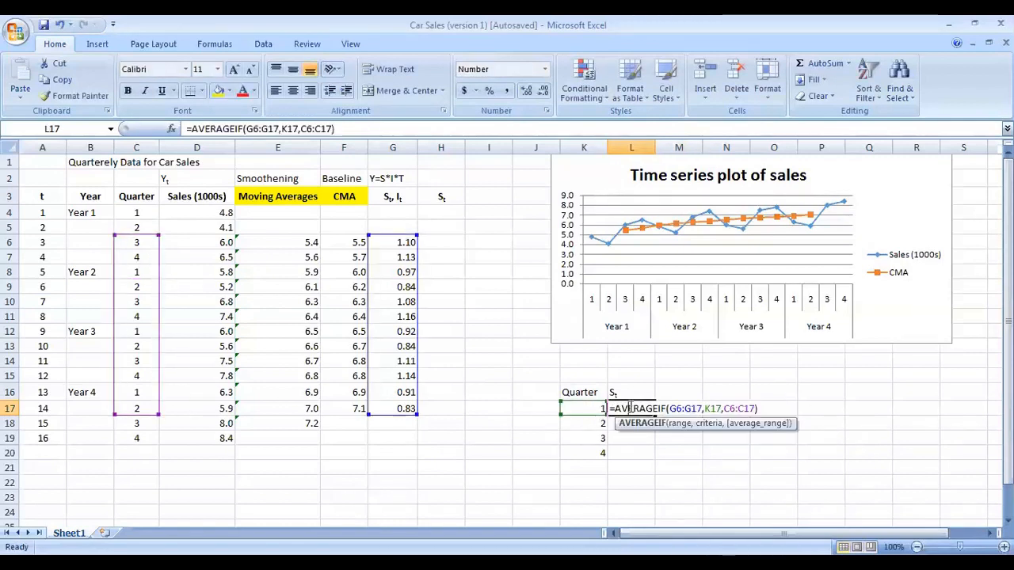
left_click(772, 408)
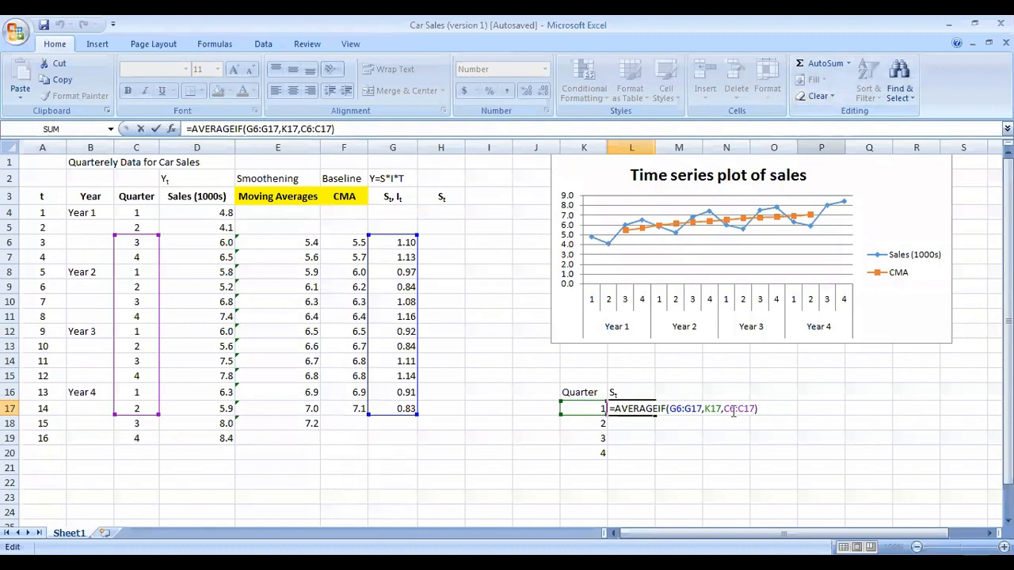
left_click_drag(758, 409, 626, 414)
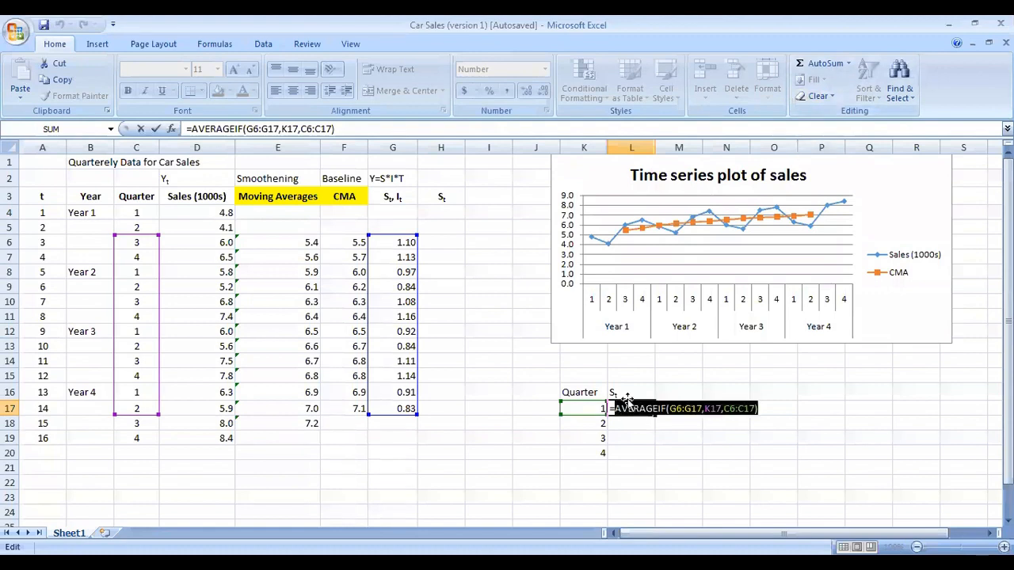
key("BackSpace")
type("a")
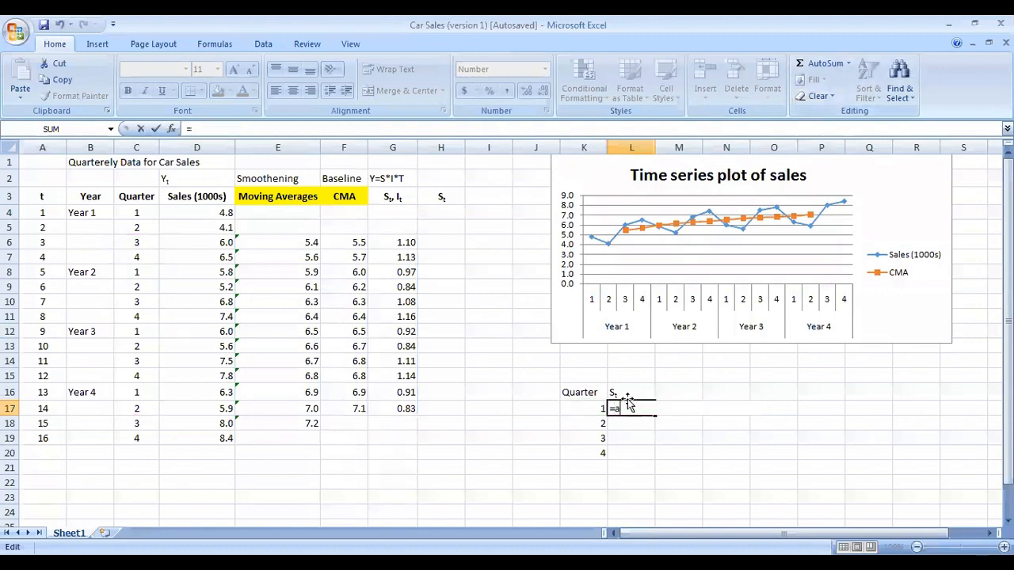
type("verageif")
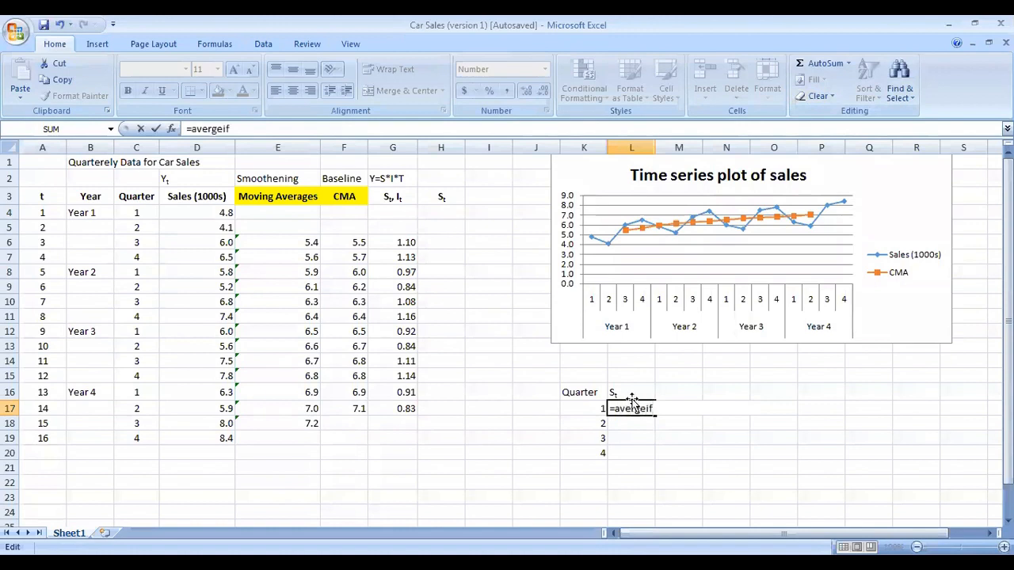
key("BackSpace")
key("BackSpace")
key("BackSpace")
key("BackSpace")
key("BackSpace")
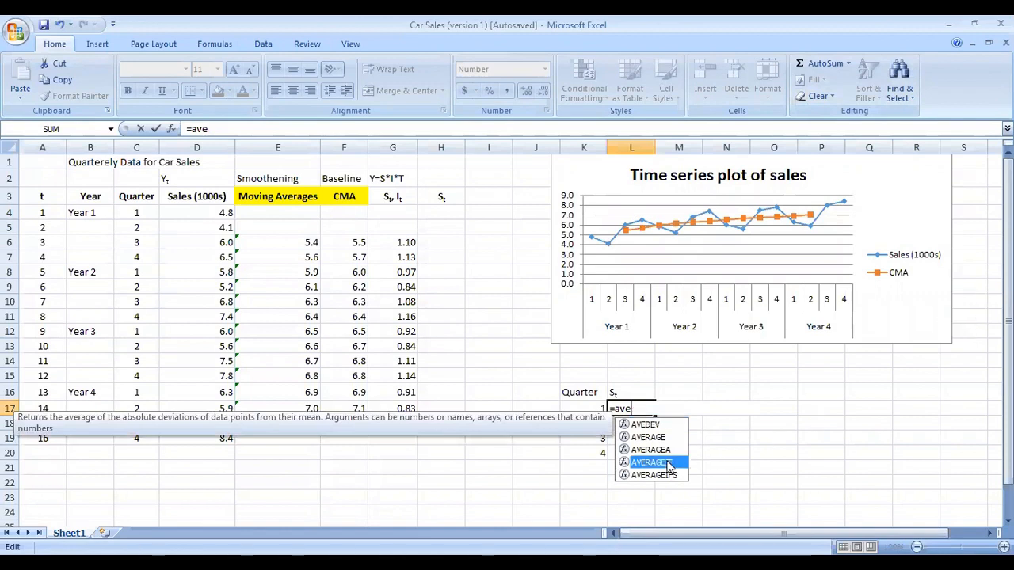
key("Tab")
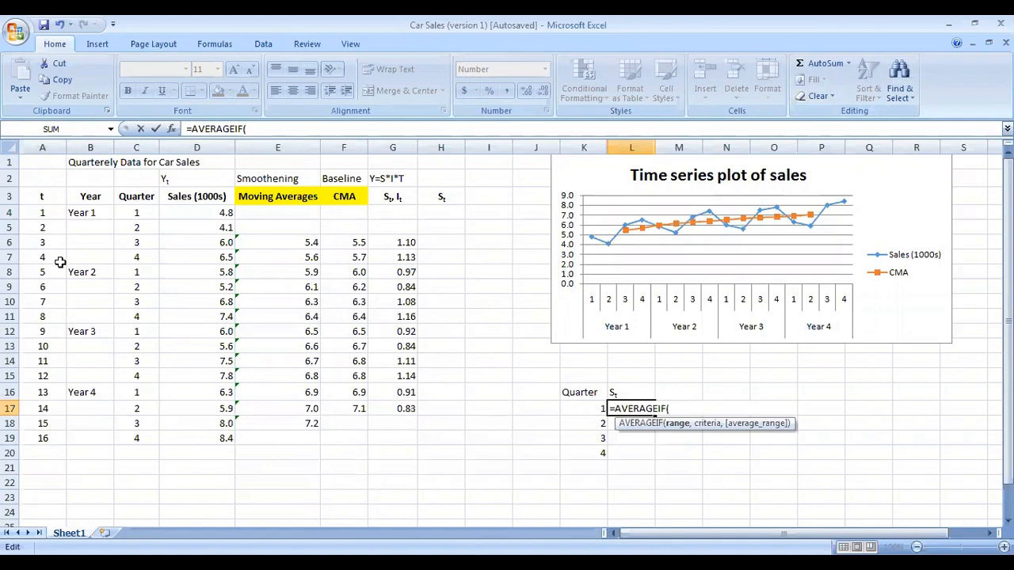
Step: Complete L17 as =AVERAGEIF(C6:C17,K17,G6:G17), averaging the ratios whose quarter matches K17
left_click_drag(149, 212, 137, 438)
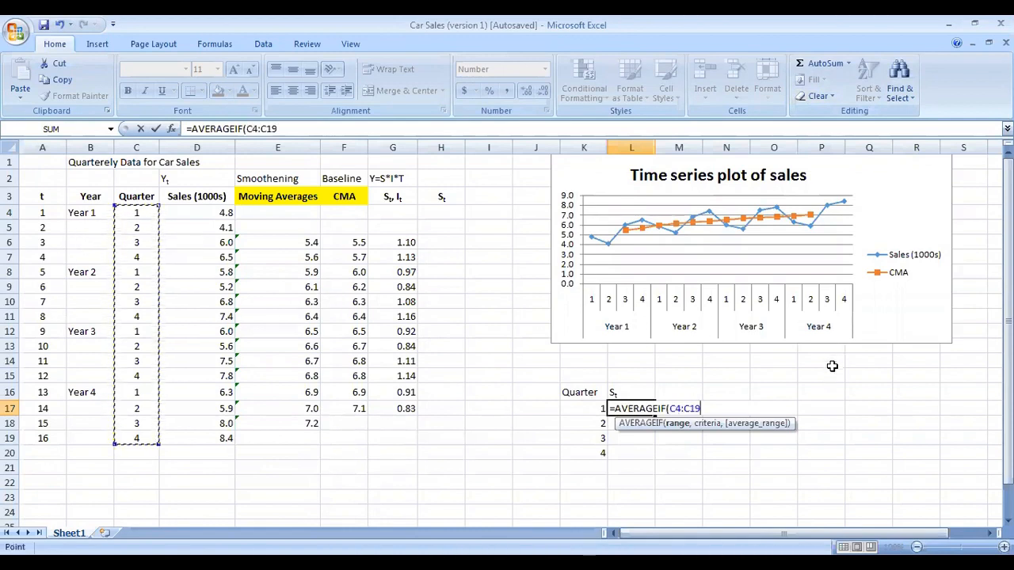
type(",")
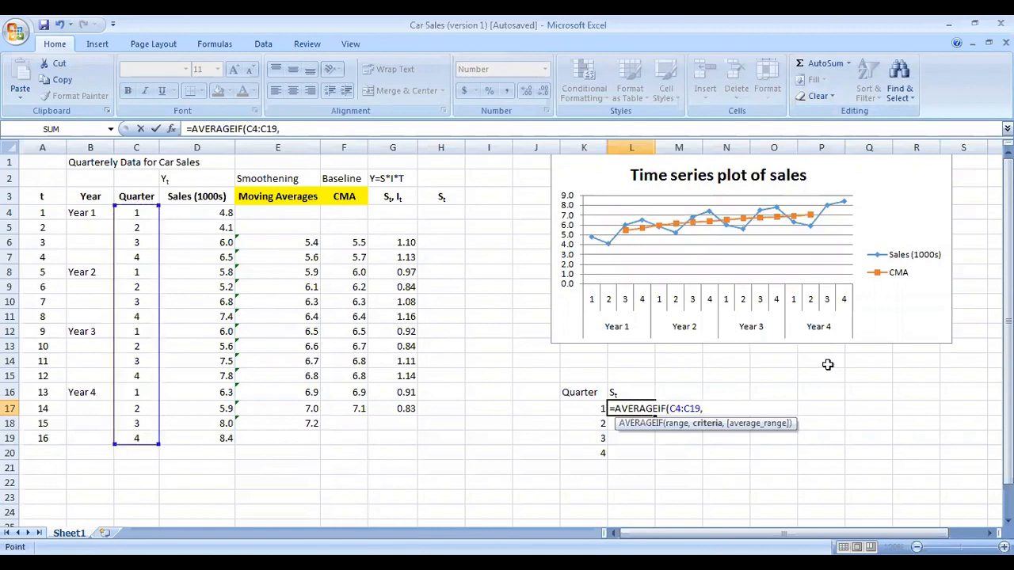
left_click(591, 409)
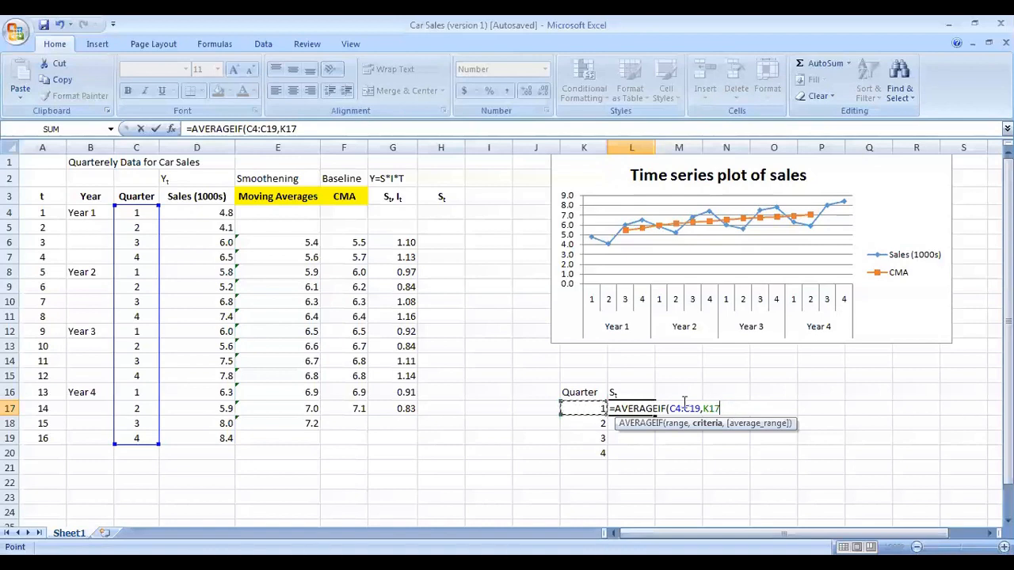
type(",")
left_click_drag(392, 247, 396, 409)
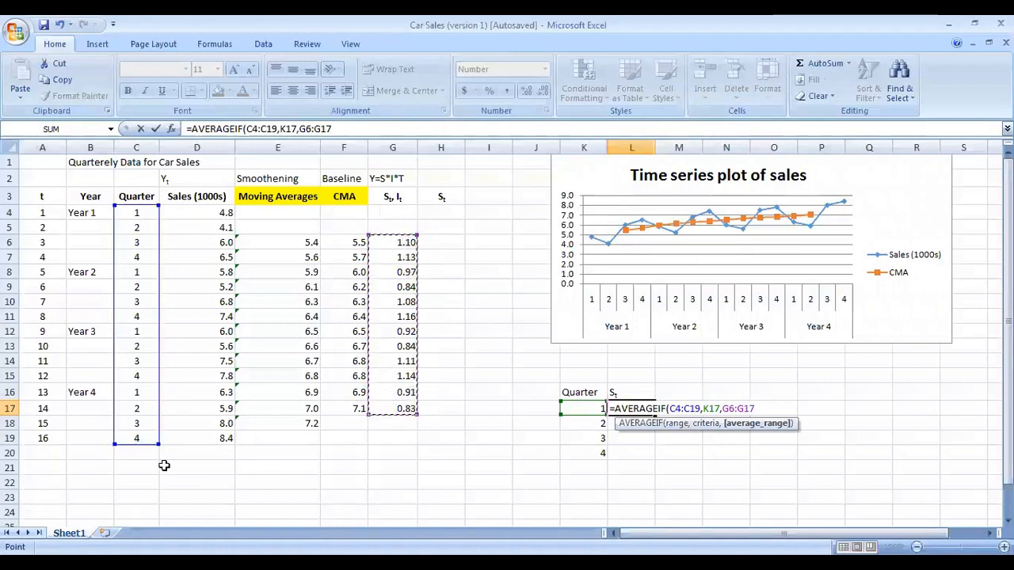
left_click_drag(159, 444, 158, 414)
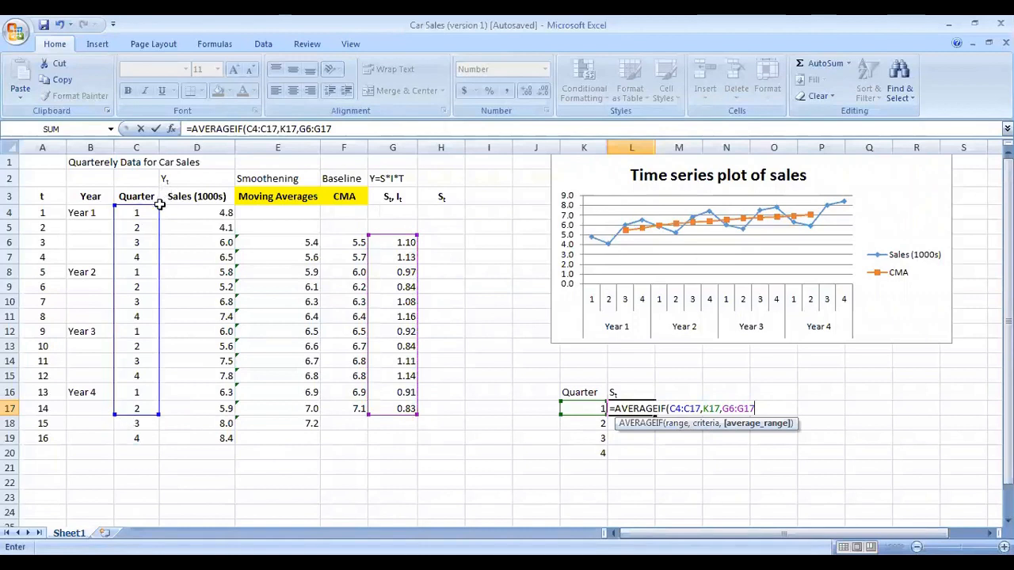
left_click_drag(160, 205, 159, 235)
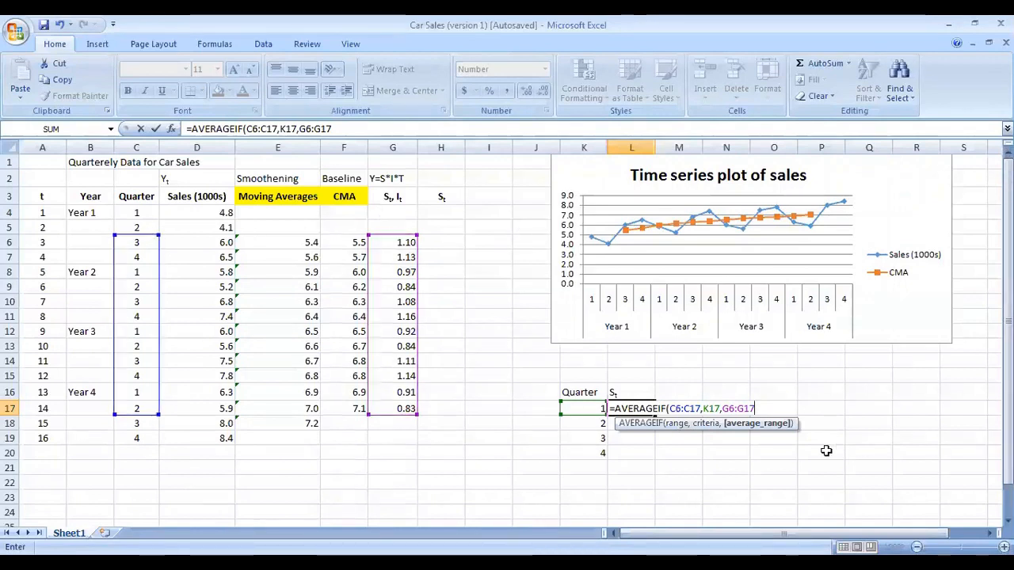
key("Tab")
Step: Fill the AVERAGEIF formula from L17 down to L20
left_click(645, 408)
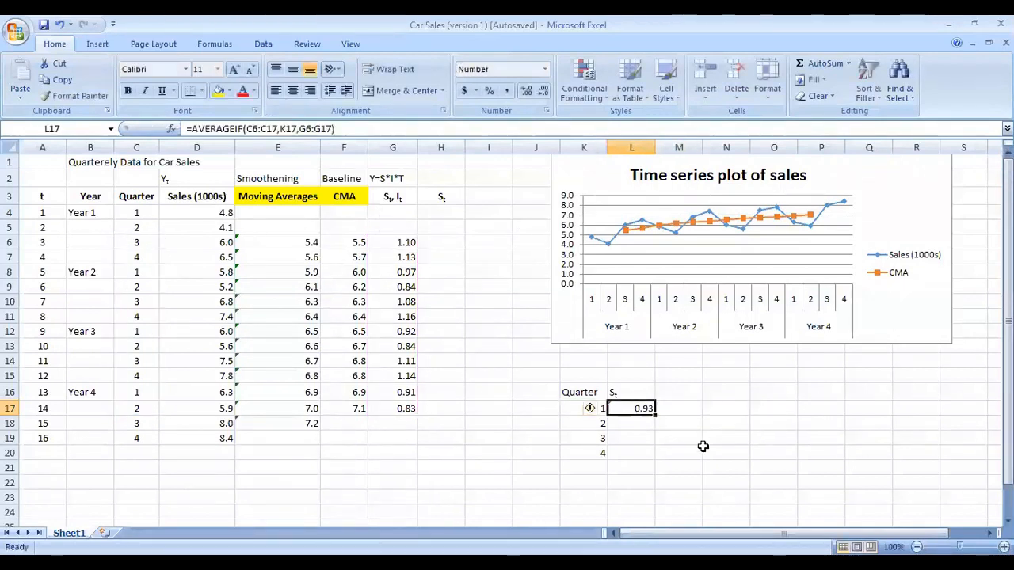
left_click_drag(654, 415, 657, 464)
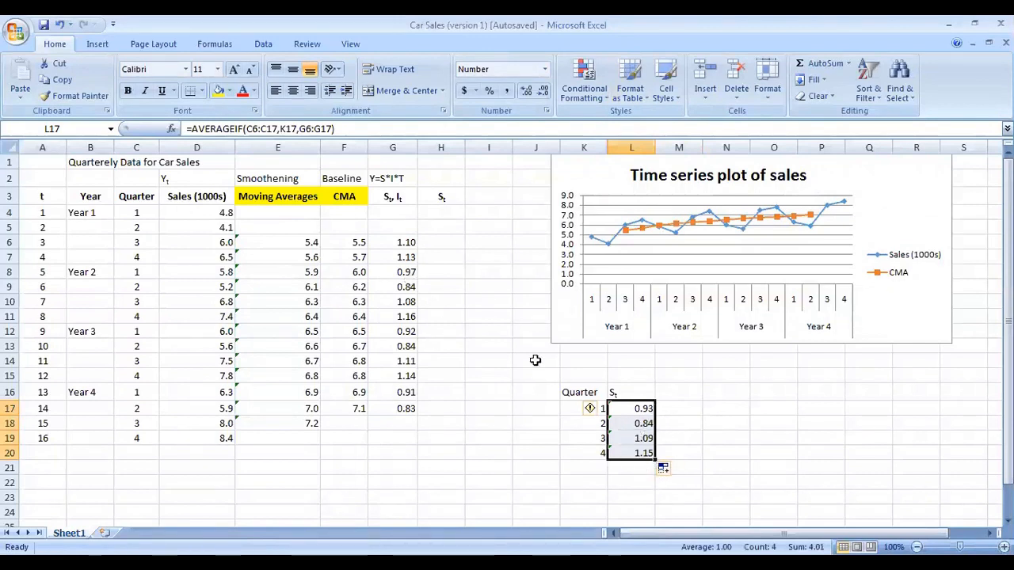
Step: Inspect the AVERAGEIF formulas in L17 and L18 and their argument ranges
double_click(630, 409)
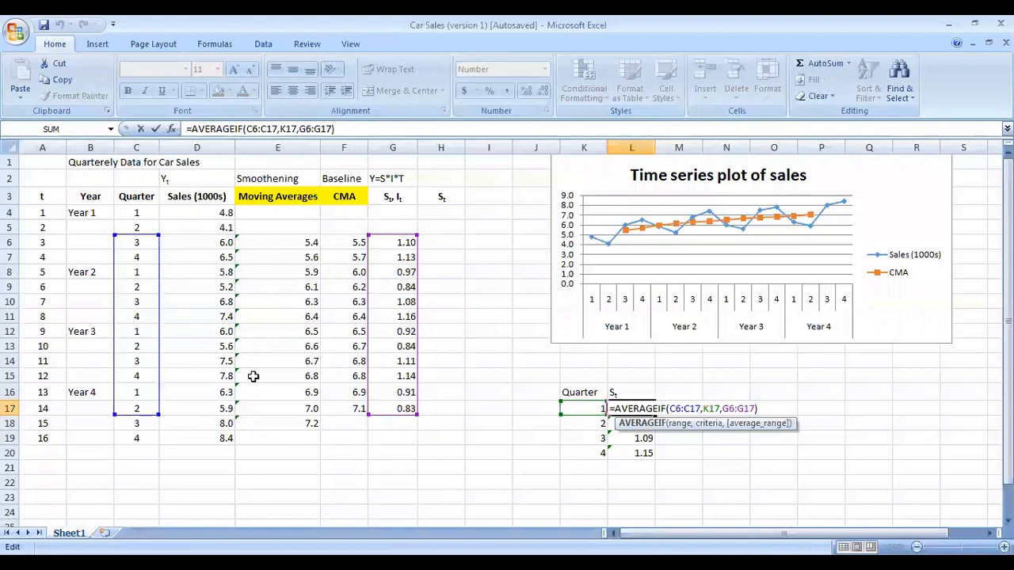
left_click(766, 406)
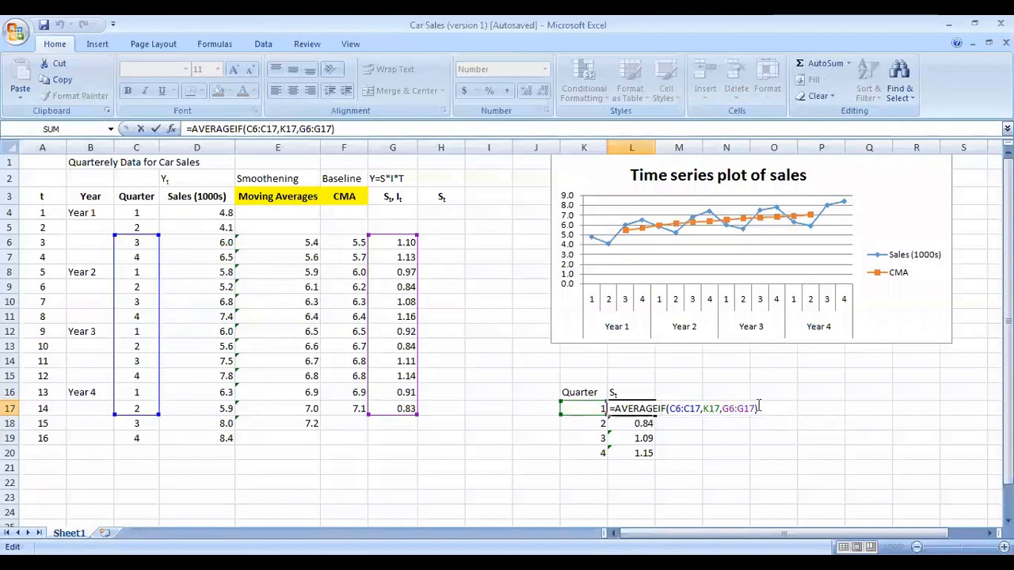
key("Return")
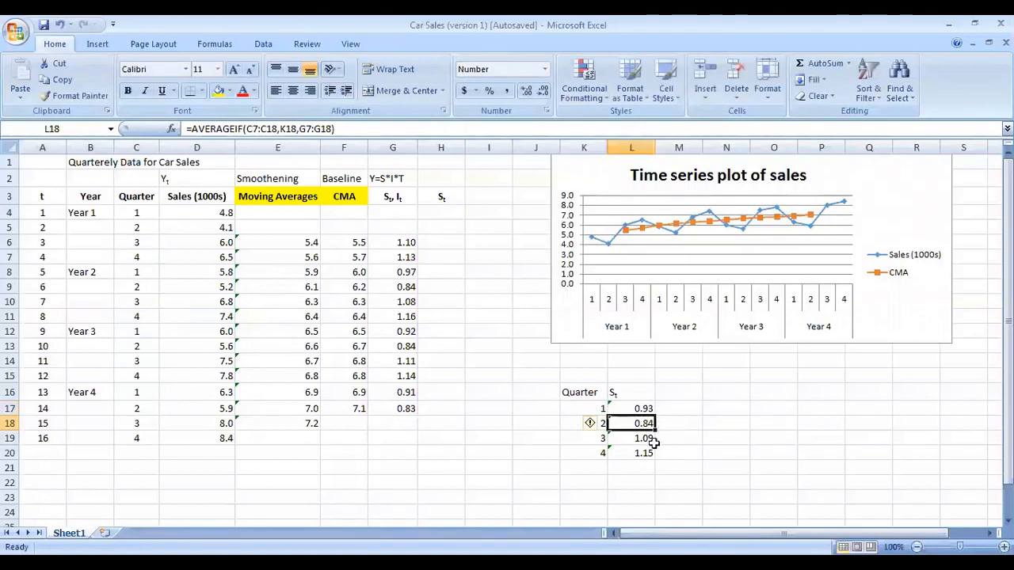
double_click(645, 423)
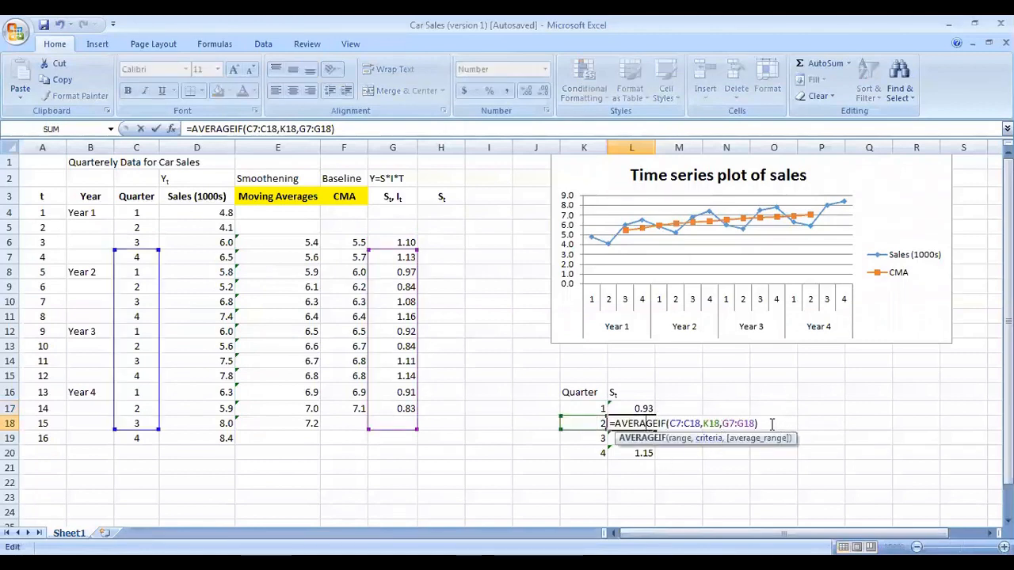
left_click(772, 425)
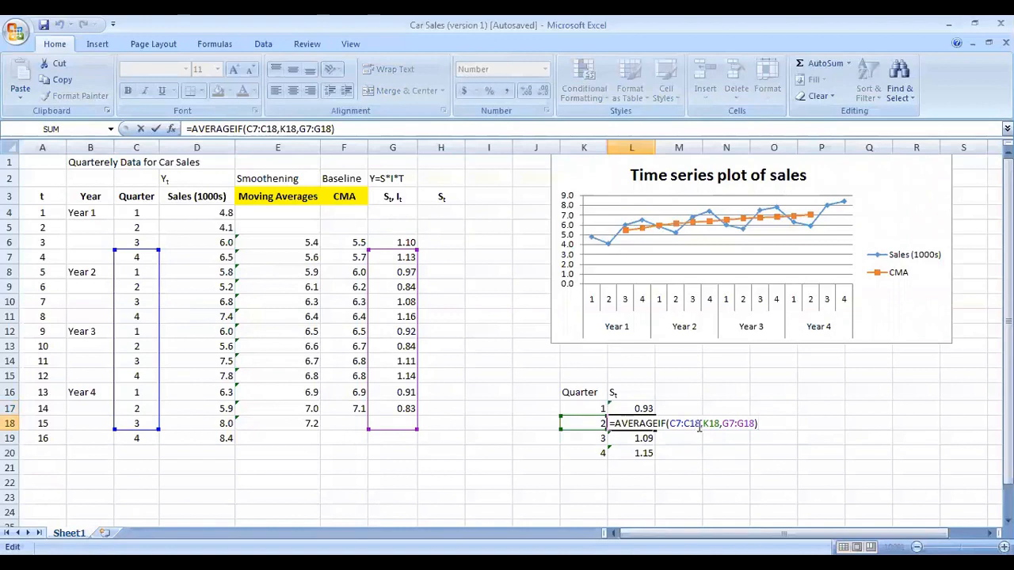
left_click(704, 423)
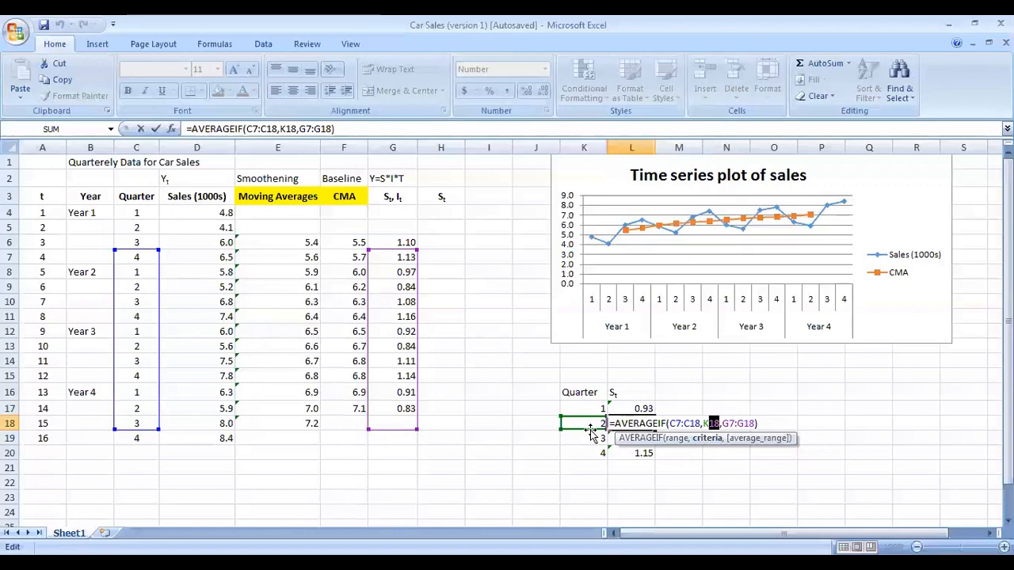
left_click(721, 424)
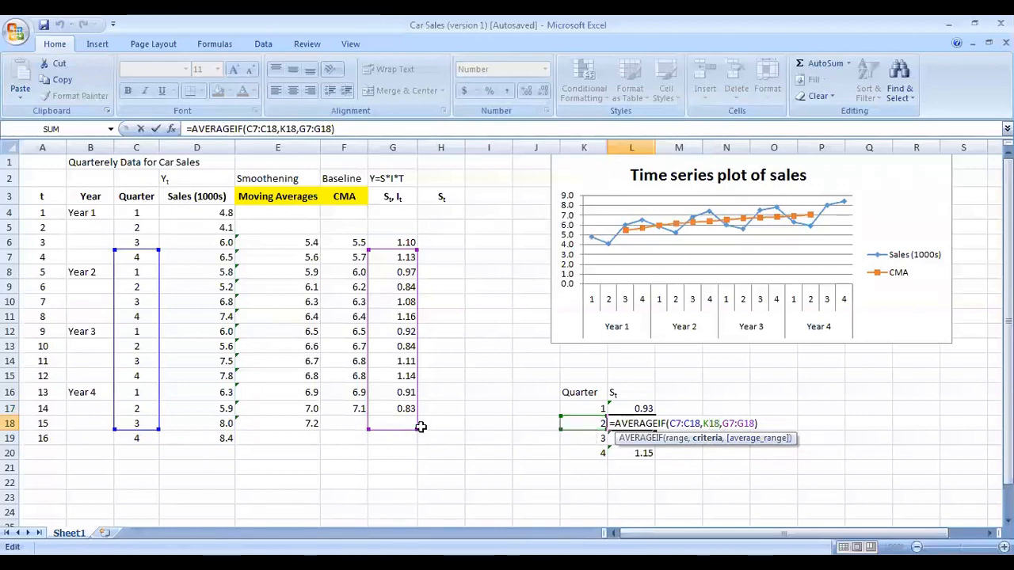
Step: Examine the quarter 2 ratios in column G and the seasonal index table K16:L20
left_click(141, 291)
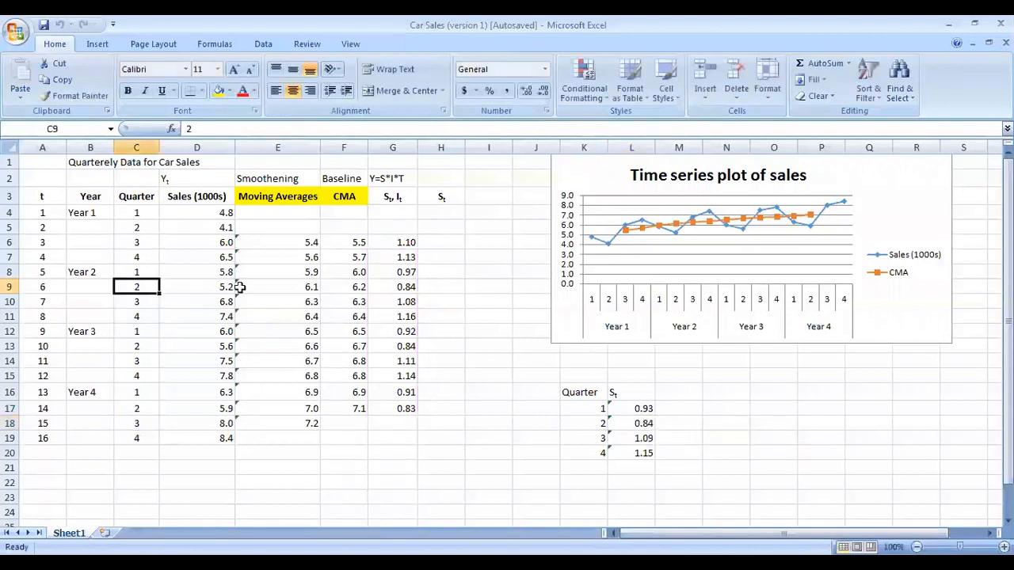
left_click(406, 289)
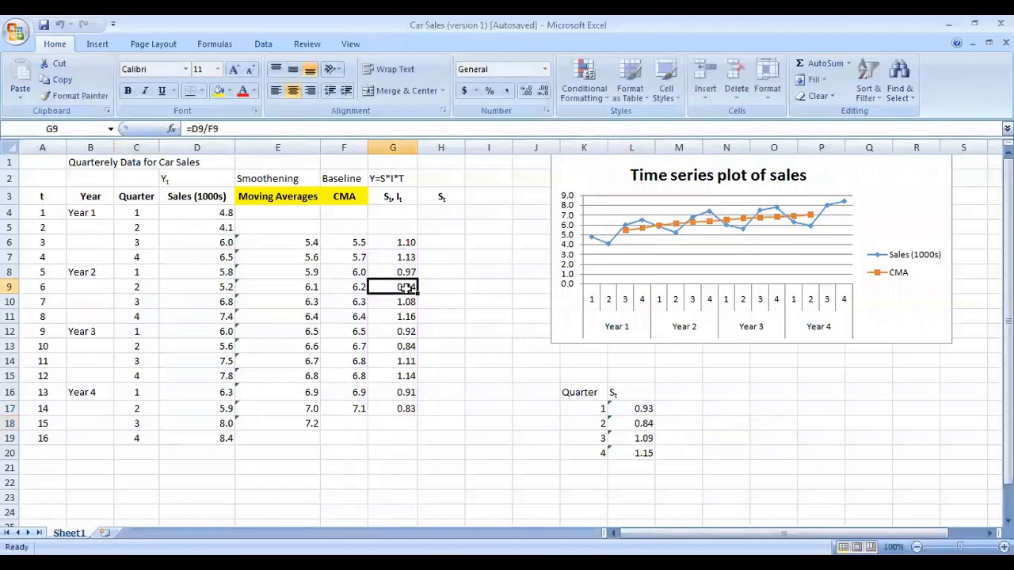
left_click(402, 346)
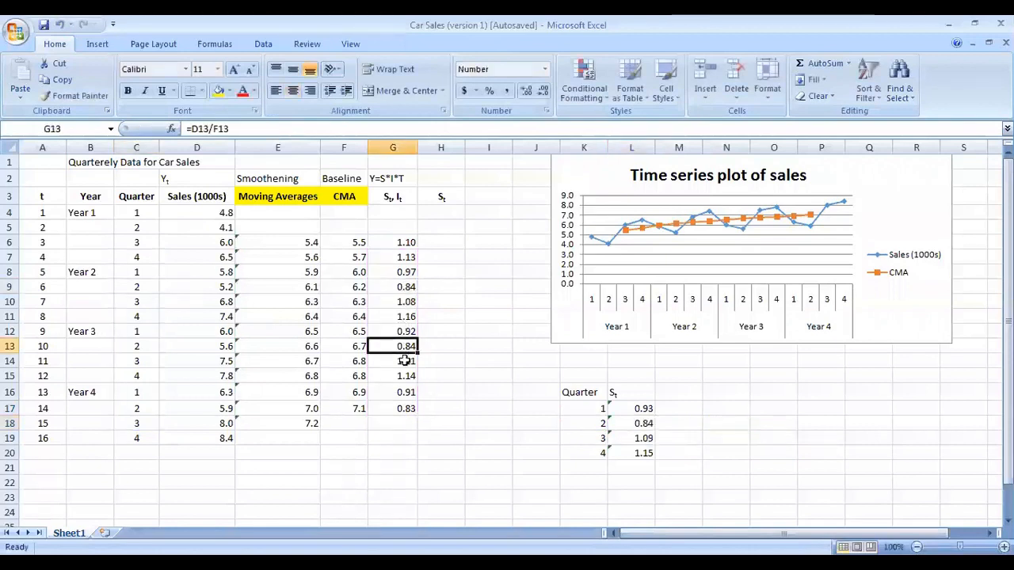
left_click(403, 411)
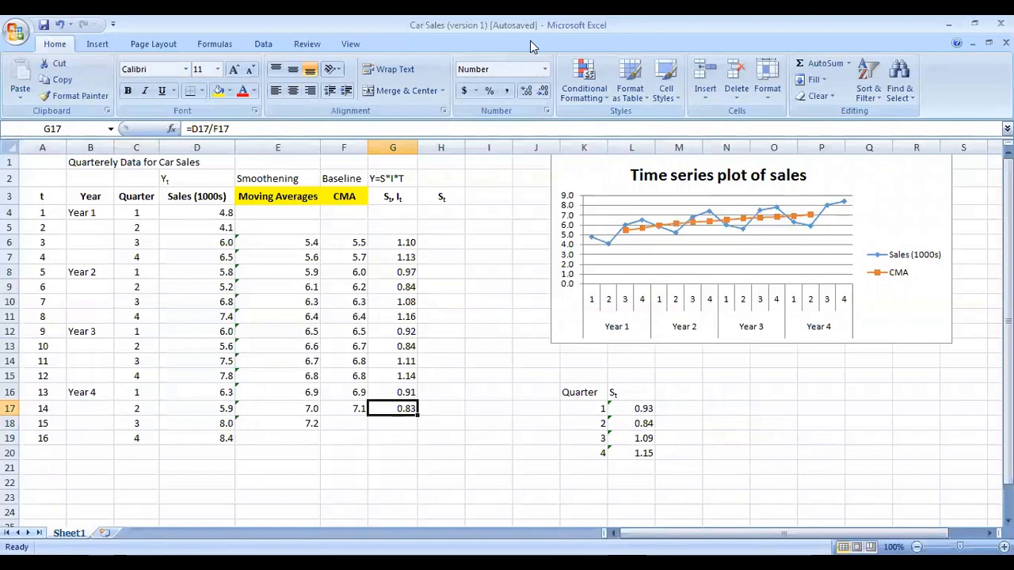
left_click(643, 413)
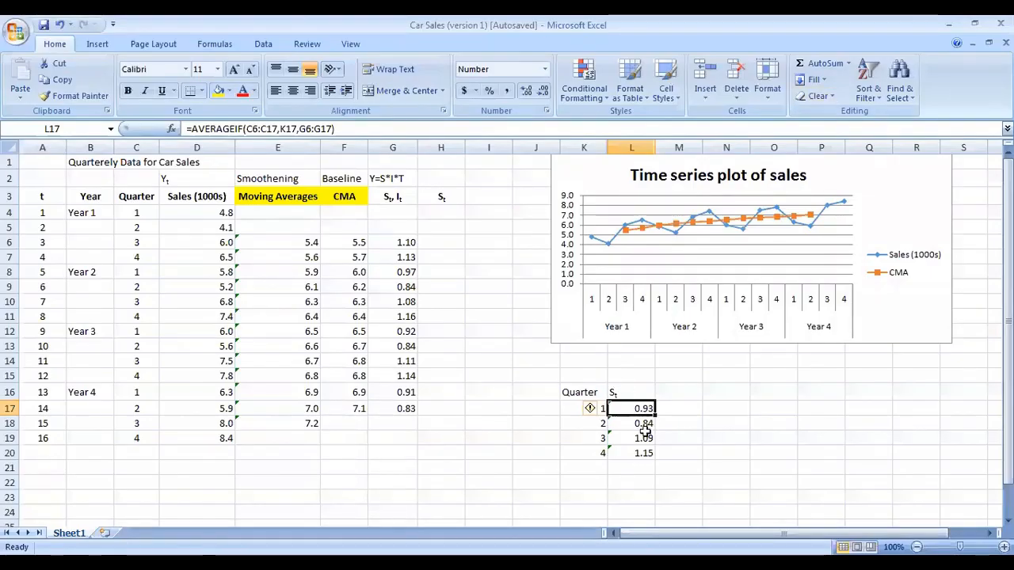
left_click_drag(612, 447, 610, 394)
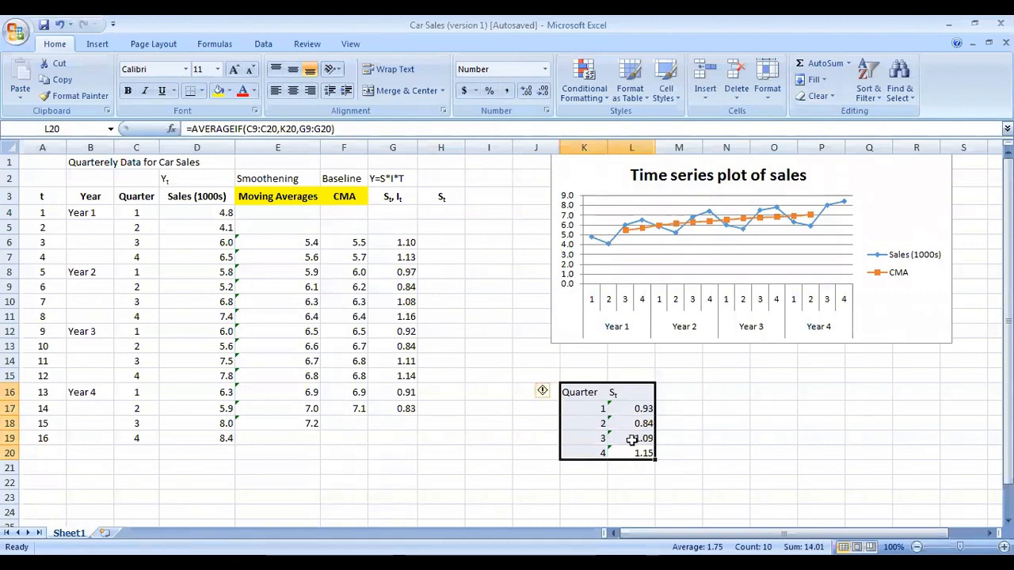
left_click_drag(612, 452, 645, 407)
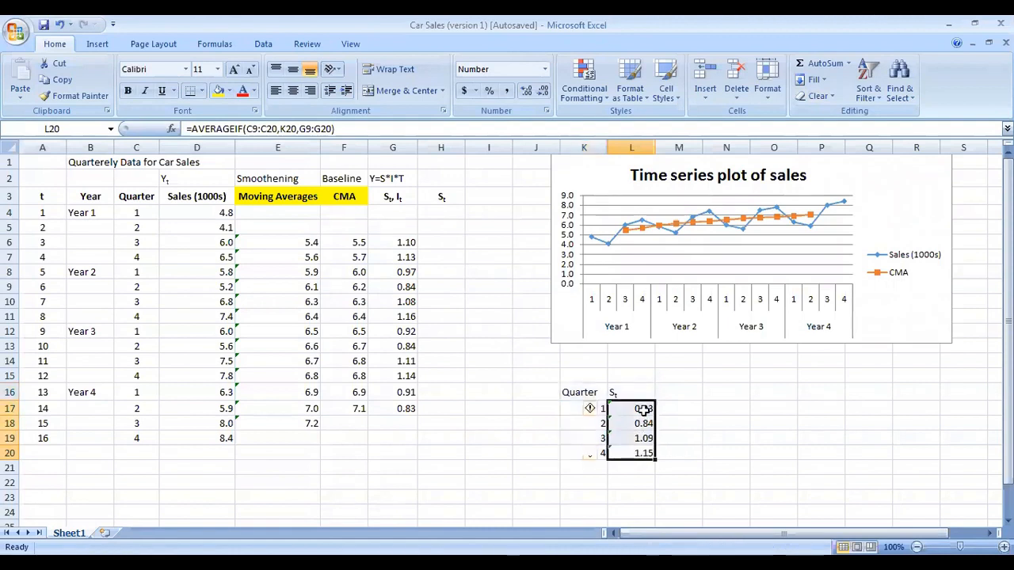
Step: Type seasonal indices by hand: 0.93 in H4, H8 and H12, and 0.84 in H5
left_click(463, 218)
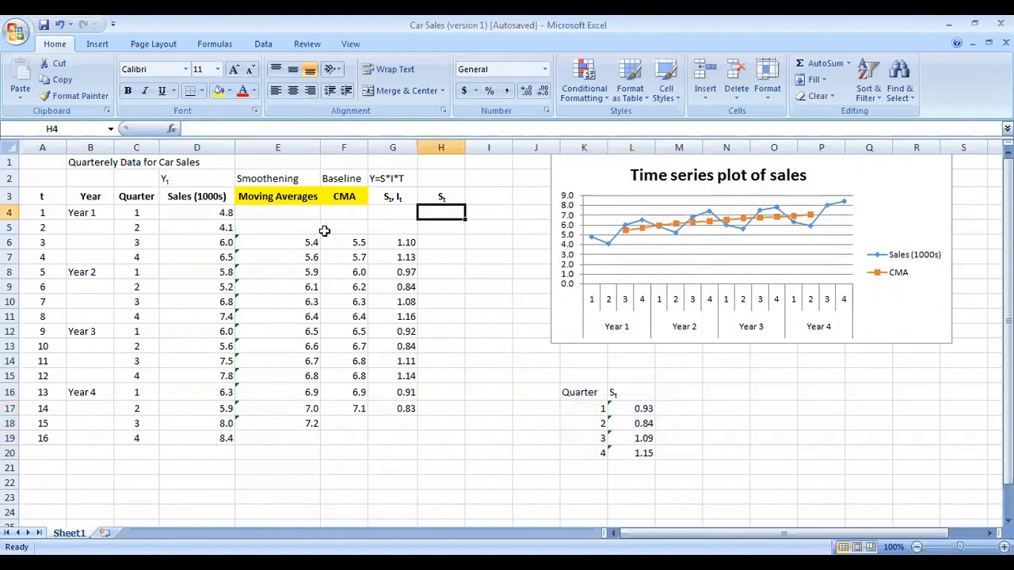
type("0.93")
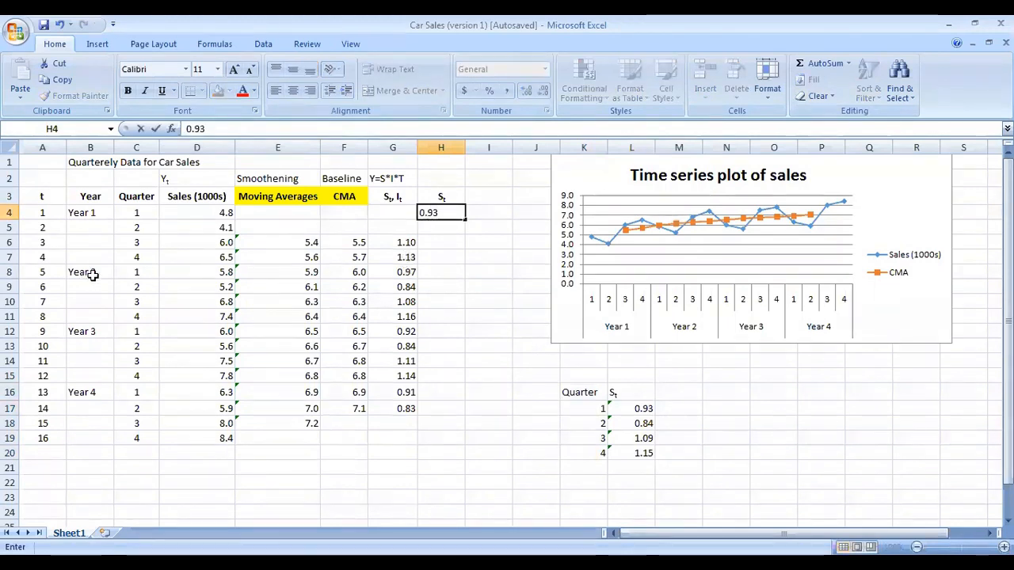
left_click(450, 271)
type("0.93")
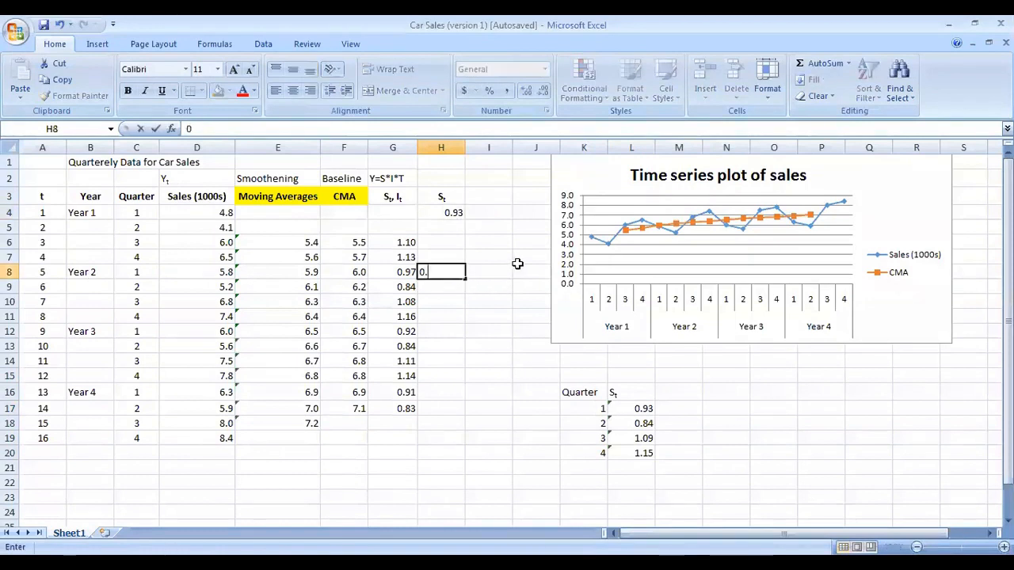
left_click(455, 317)
left_click(456, 331)
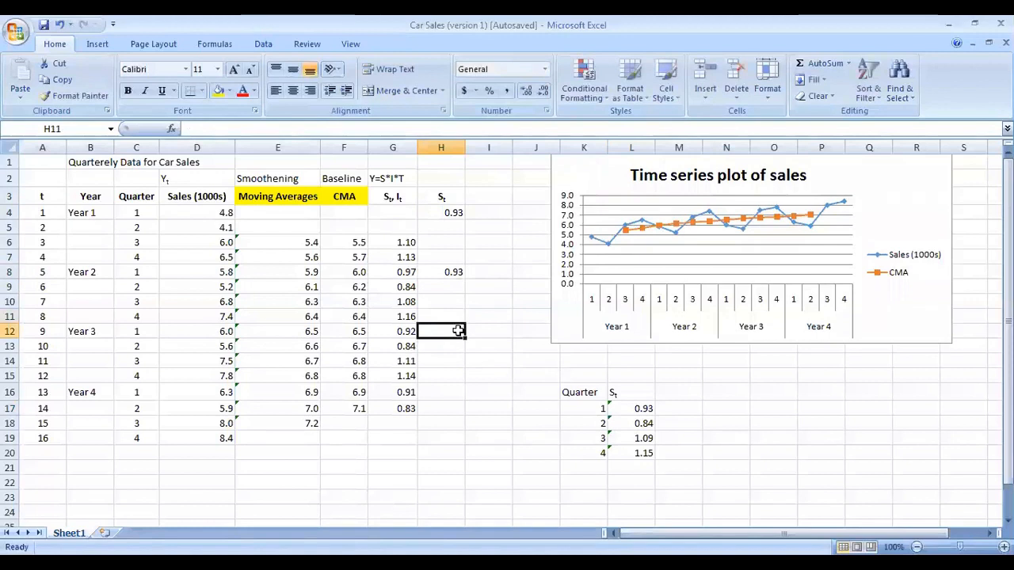
type("0.93")
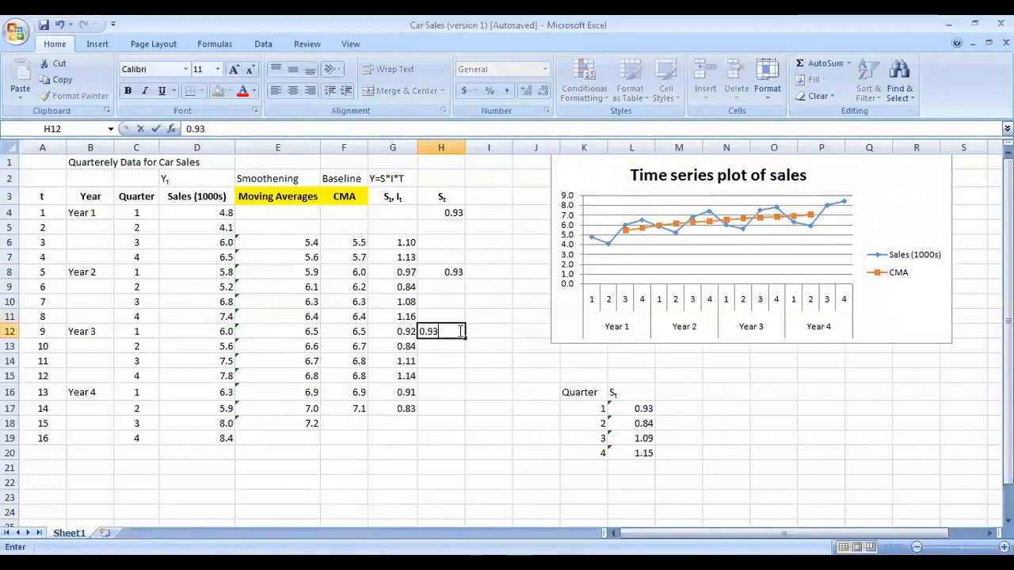
left_click(643, 423)
left_click(451, 227)
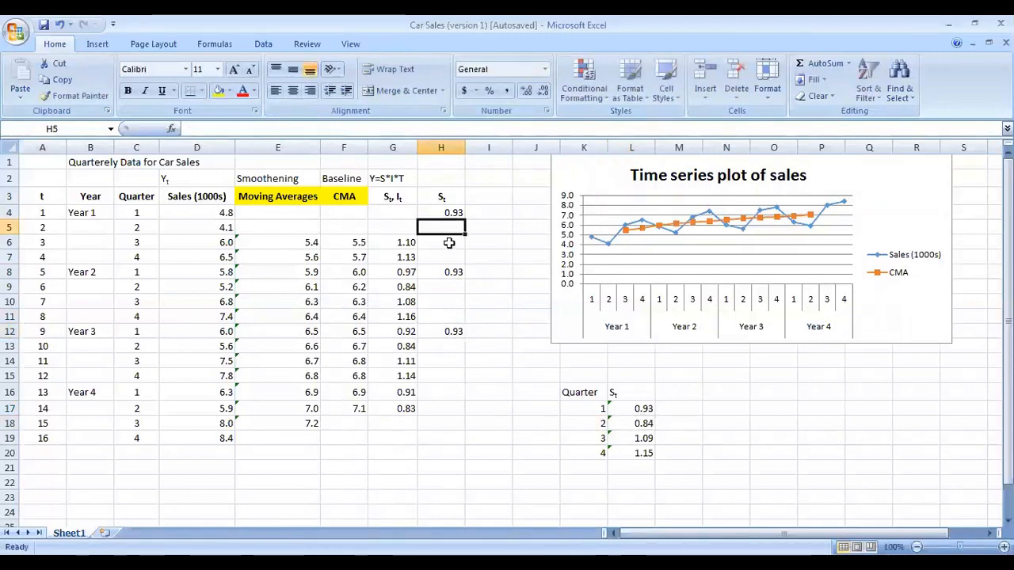
type("0.84")
left_click(489, 370)
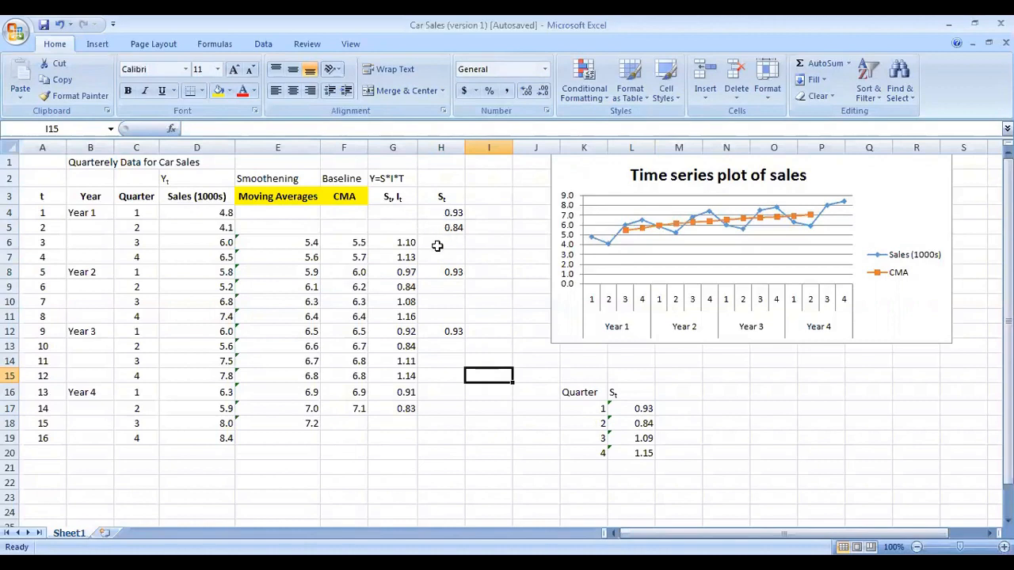
Step: Clear the hand-typed values from the H4:I16 range
left_click_drag(452, 214, 473, 384)
key("Delete")
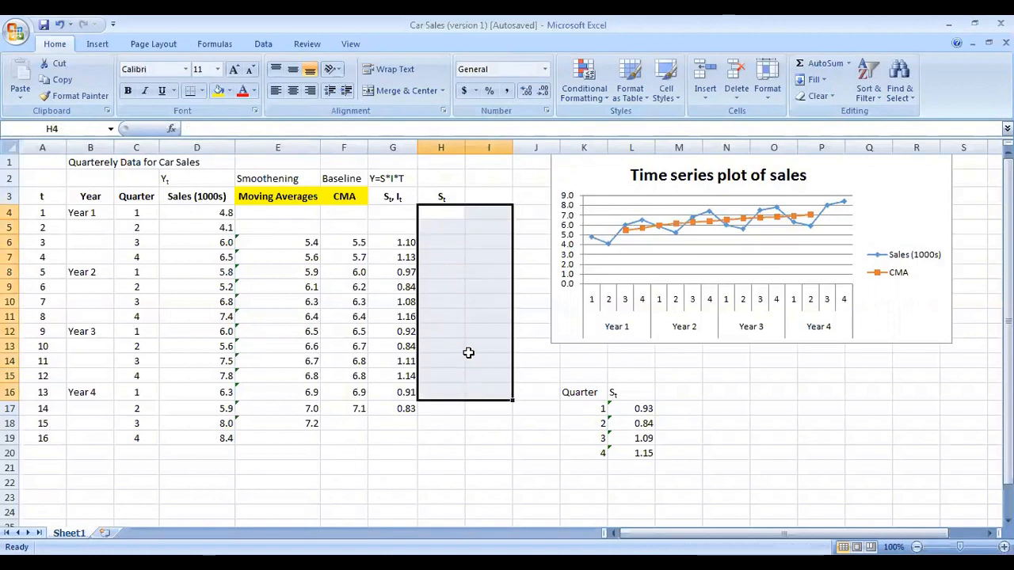
Step: Start a VLOOKUP formula in H4 with C4 as the lookup value
left_click(446, 207)
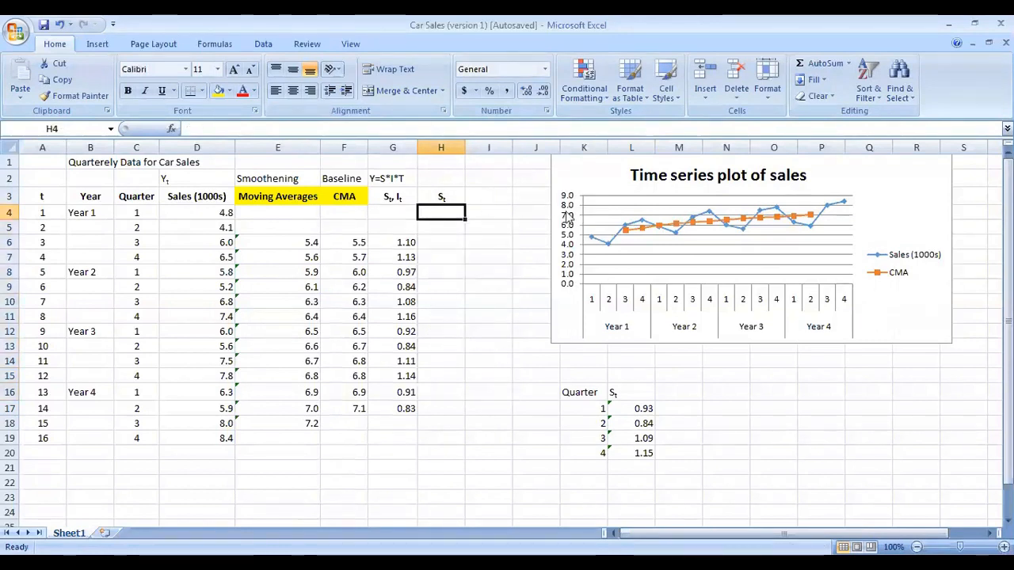
type("=")
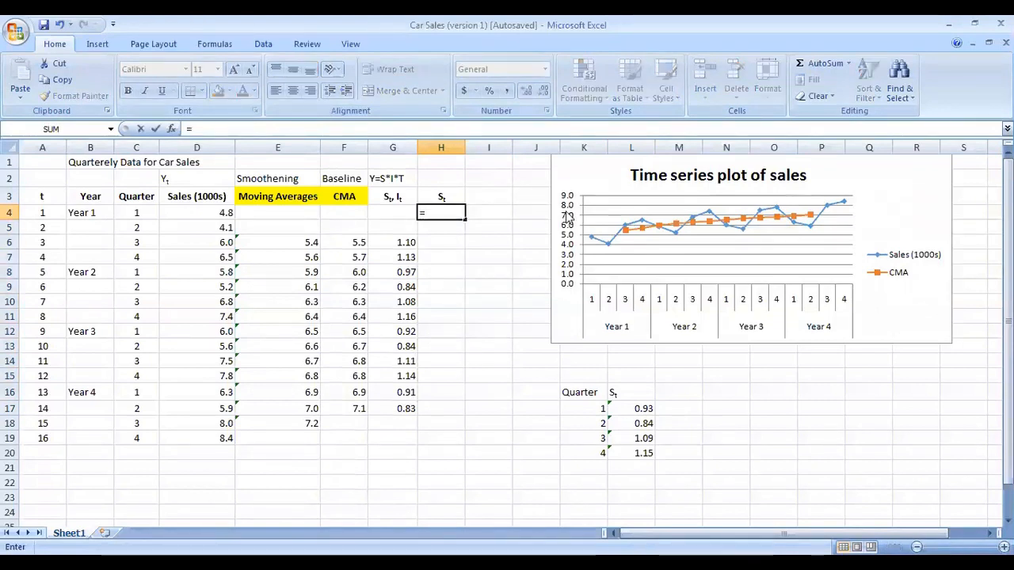
type("vlook")
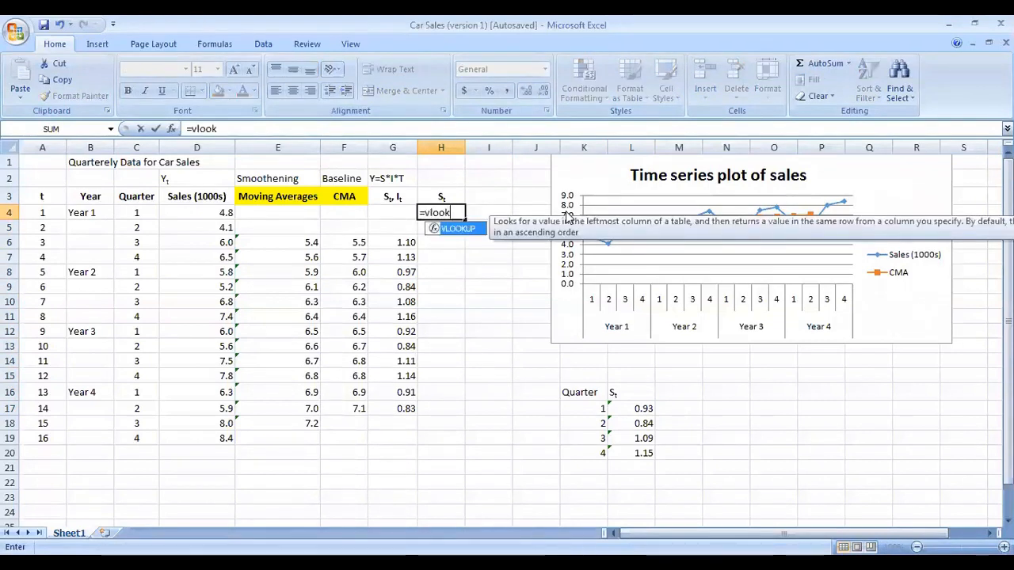
key("Tab")
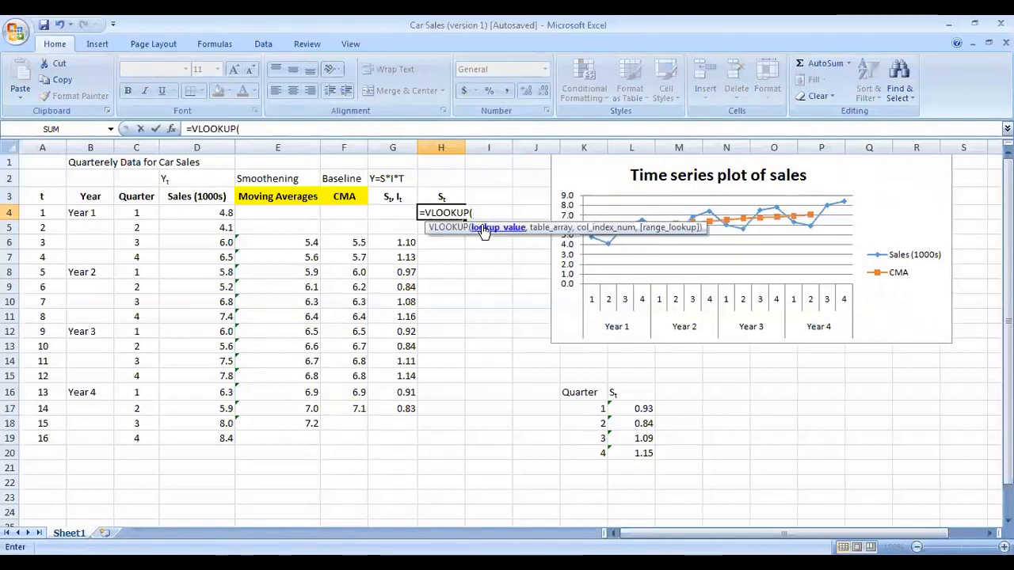
left_click(135, 213)
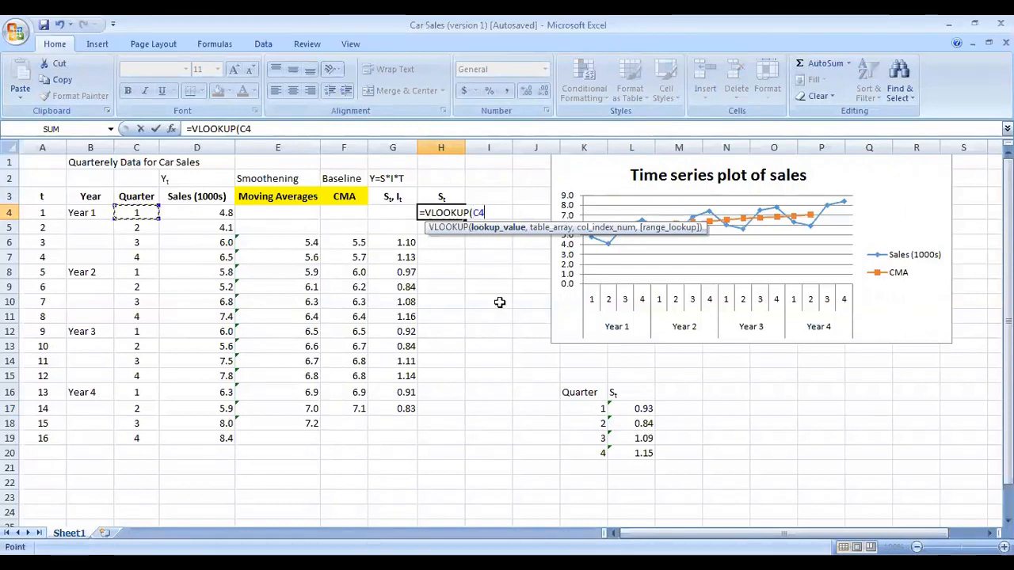
type(",")
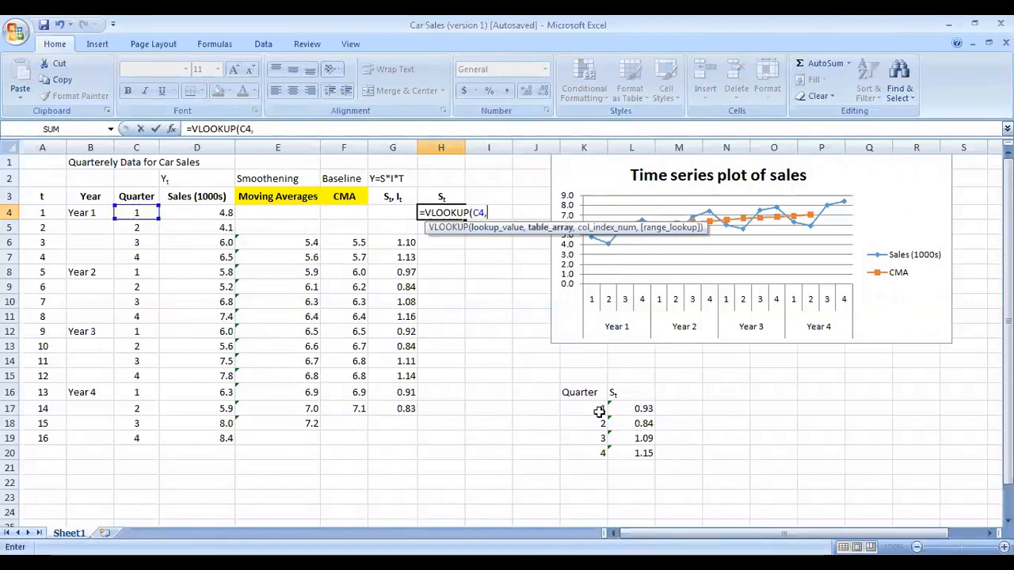
Step: Set the lookup table to the quarter index table as the absolute range $K$16:$L$20
left_click_drag(585, 392, 629, 450)
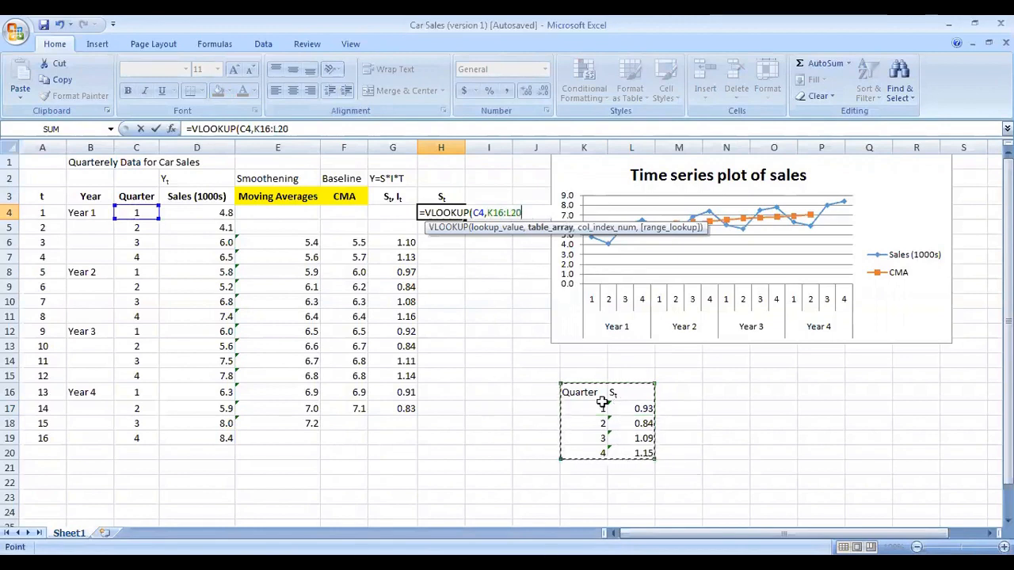
double_click(494, 213)
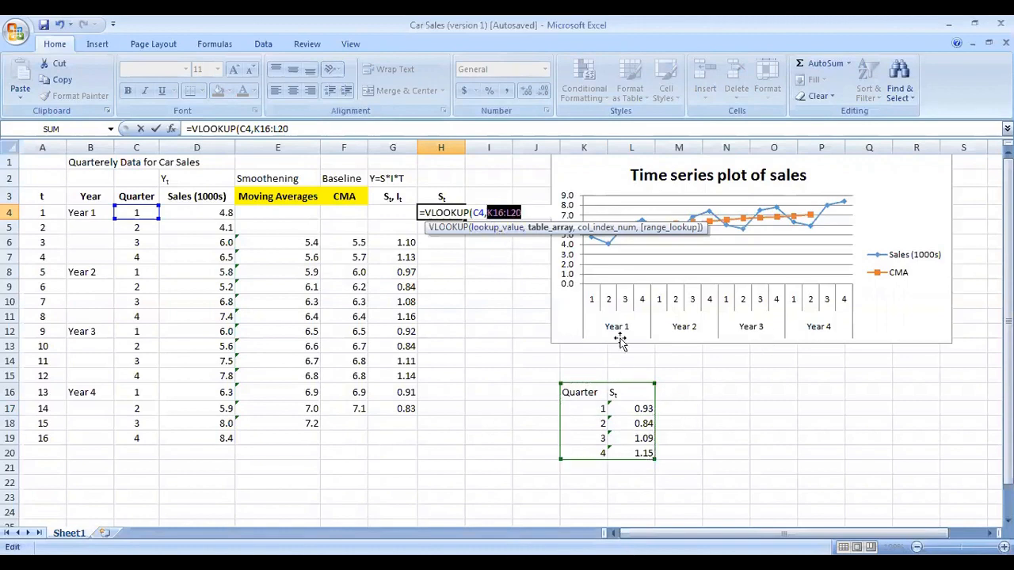
key("F4")
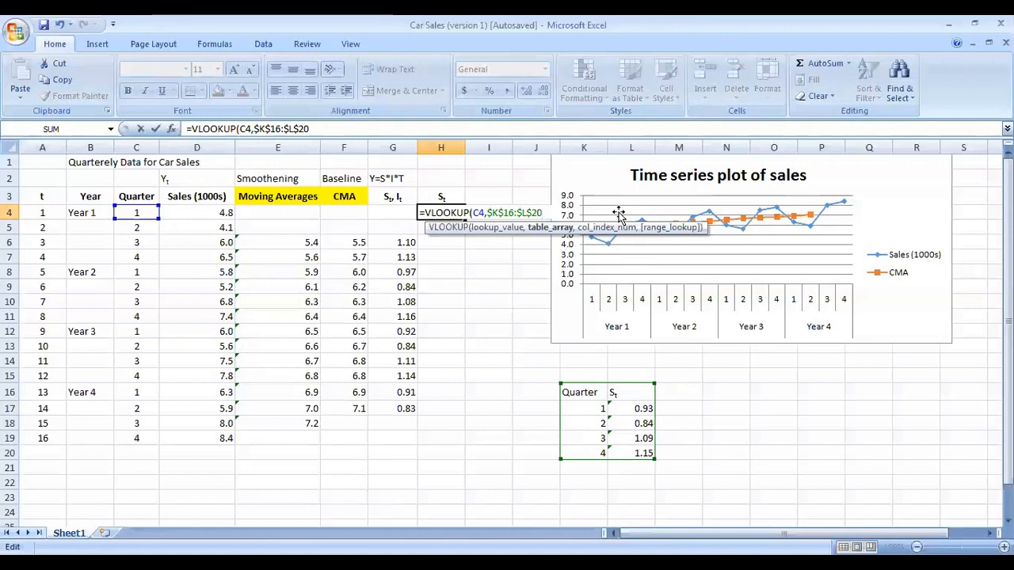
Step: Complete the VLOOKUP in H4 with column index 2 and FALSE for an exact match
type(",2")
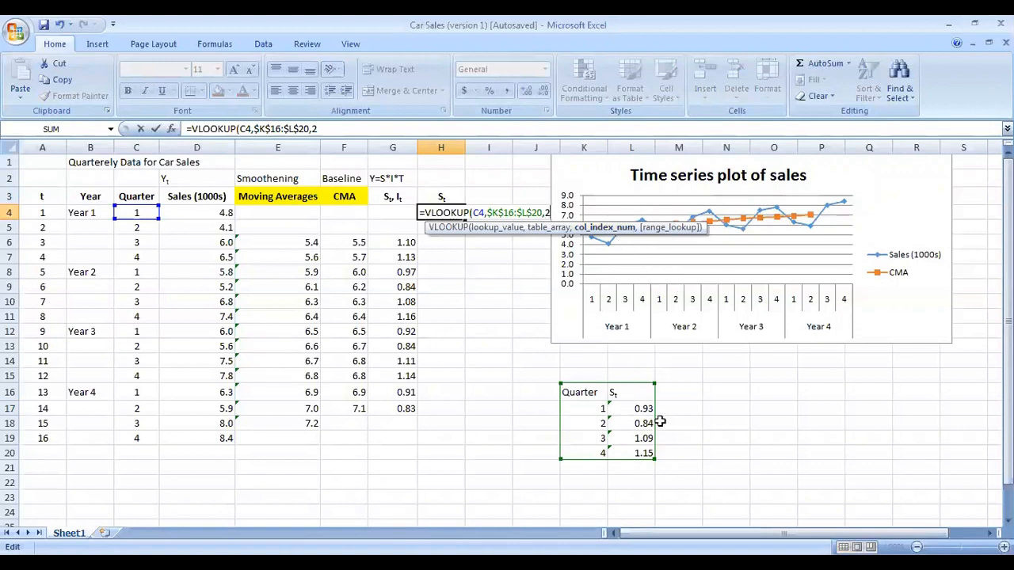
type(",")
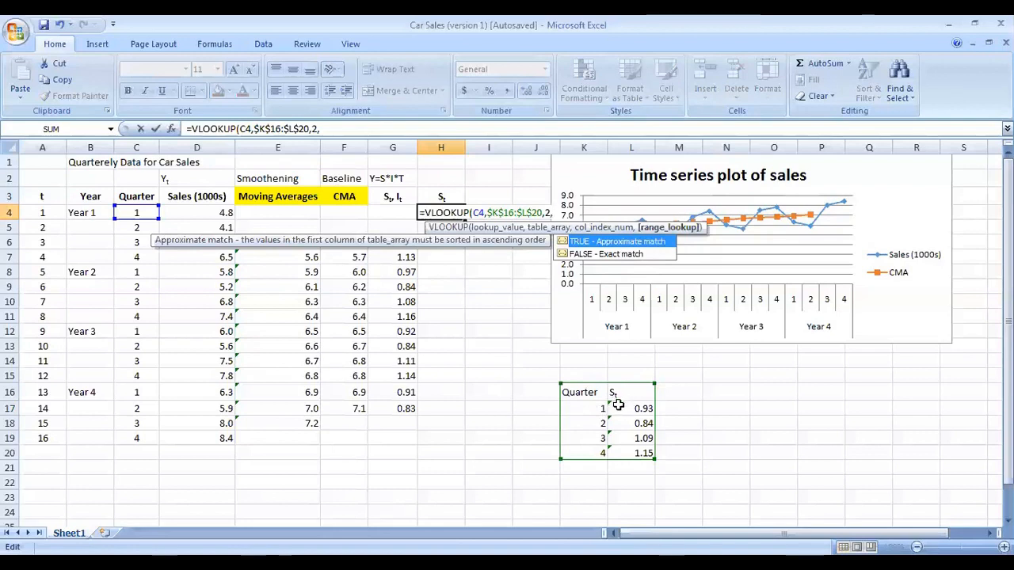
left_click(619, 257)
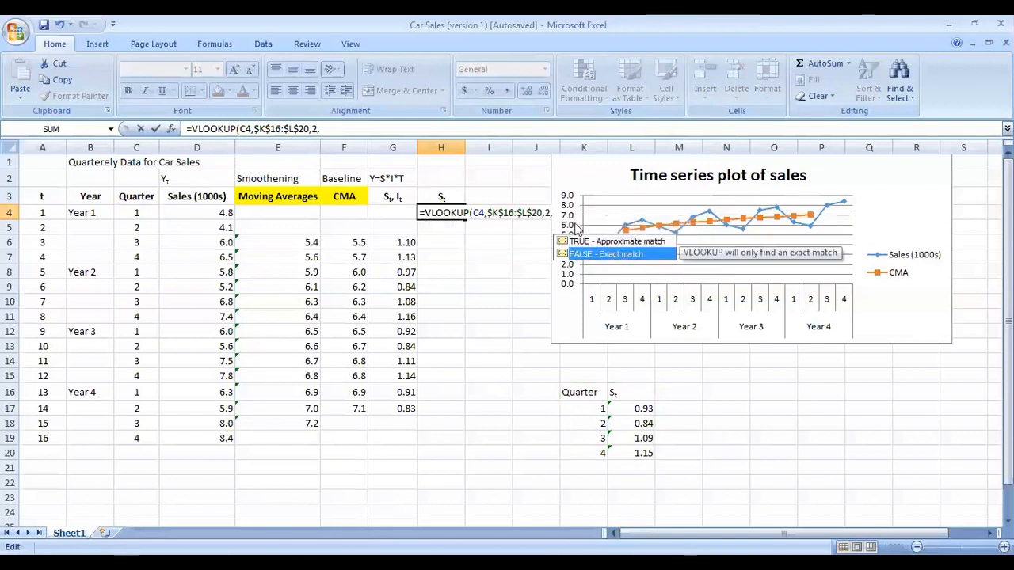
double_click(592, 255)
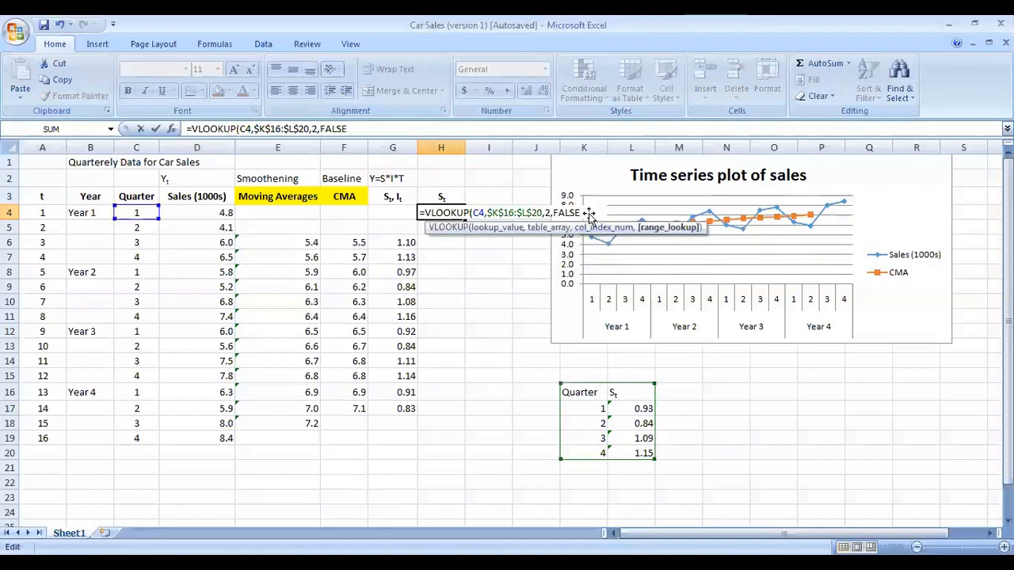
key("Tab")
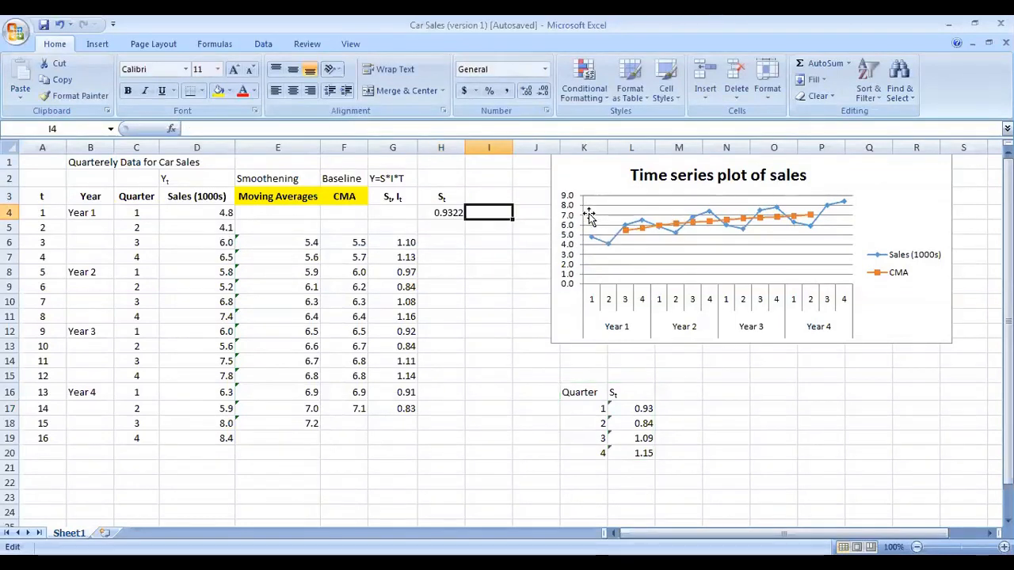
Step: Fill the H4 VLOOKUP formula down to H19 and reduce the results to two decimal places
left_click(445, 212)
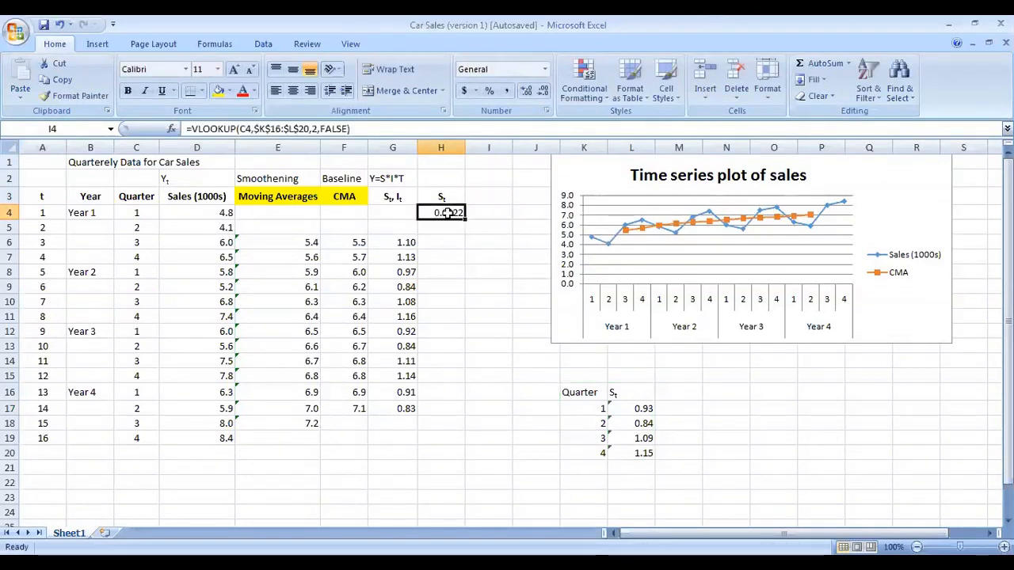
double_click(448, 213)
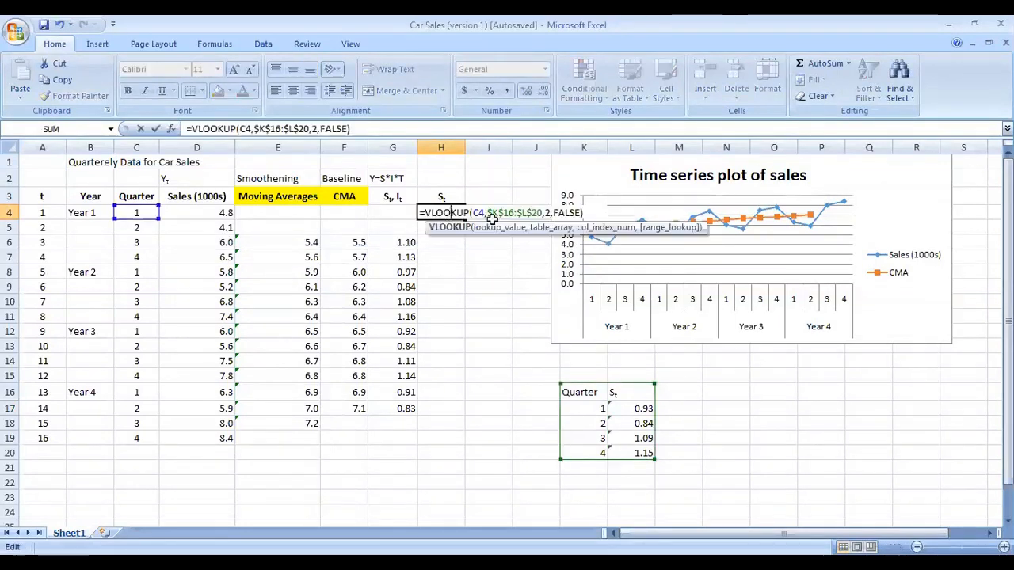
left_click(583, 214)
key("Return")
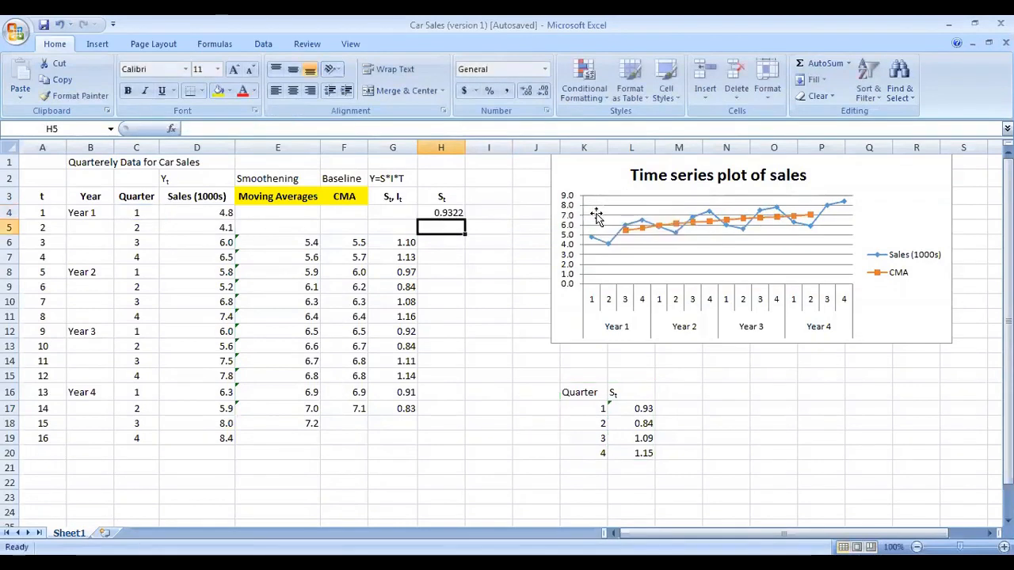
left_click(440, 212)
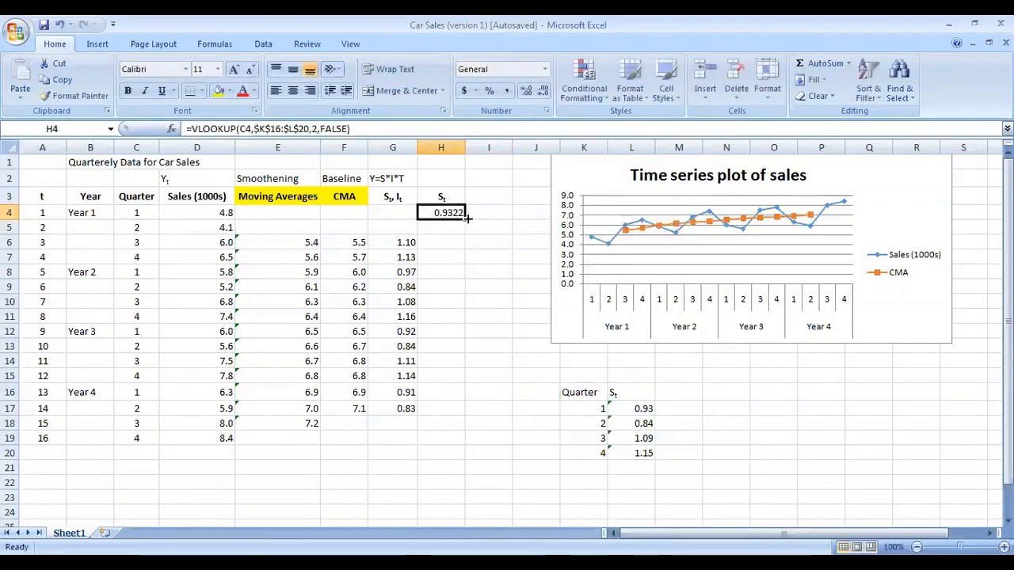
left_click_drag(466, 219, 466, 444)
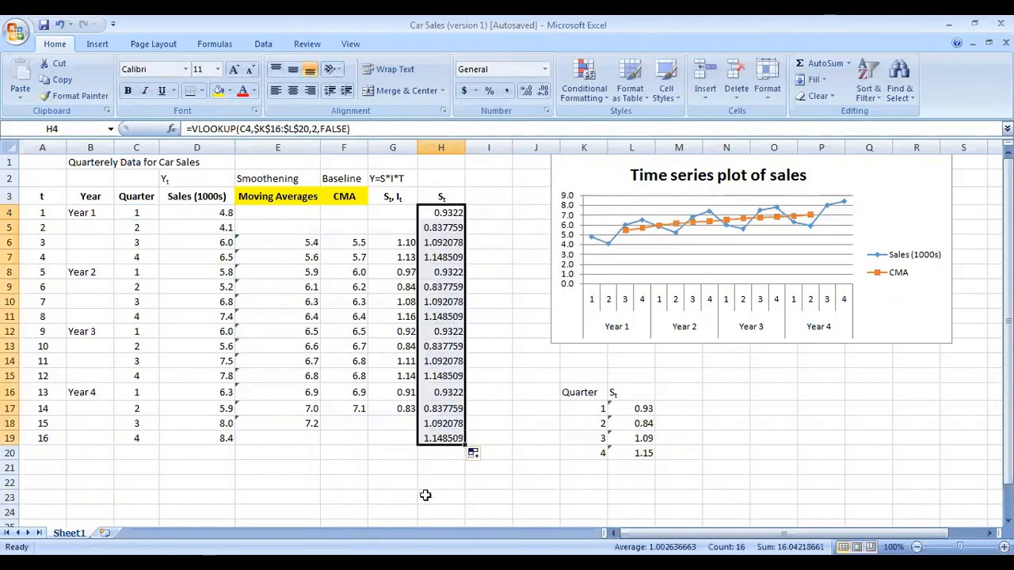
left_click(543, 92)
left_click(543, 92)
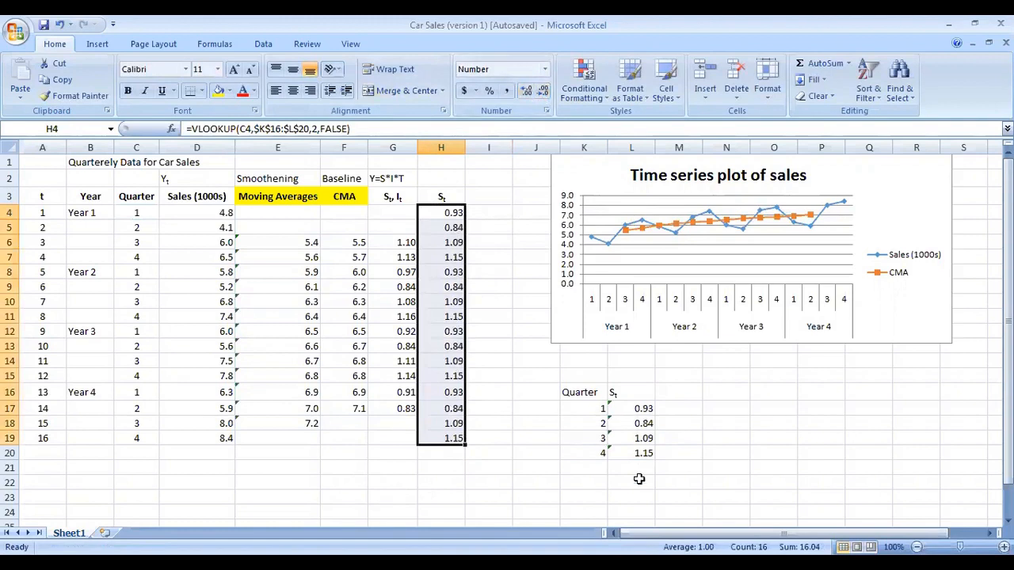
Step: Move the time series chart to the right, away from the sheet's columns
left_click_drag(555, 322, 650, 322)
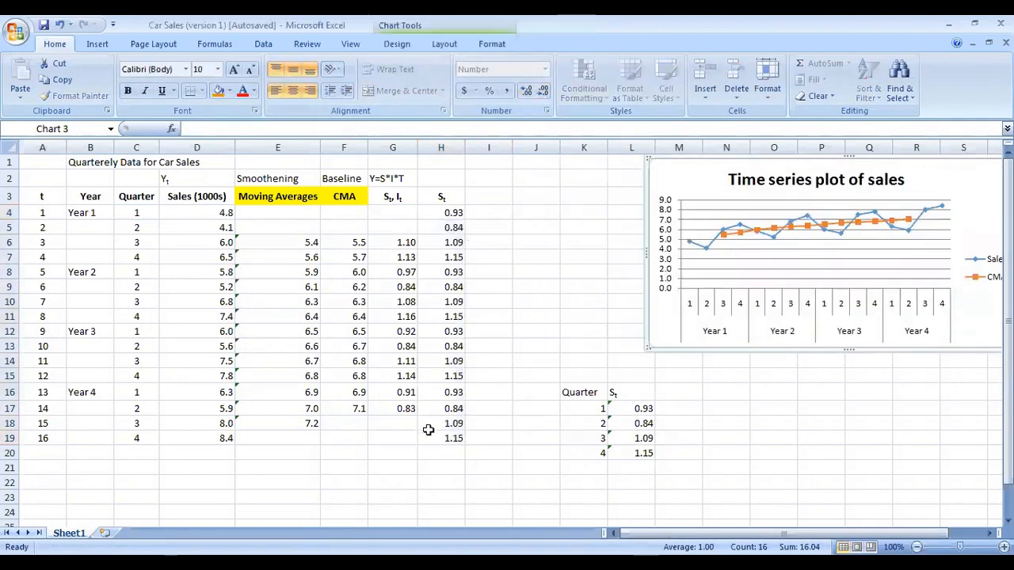
key("Escape")
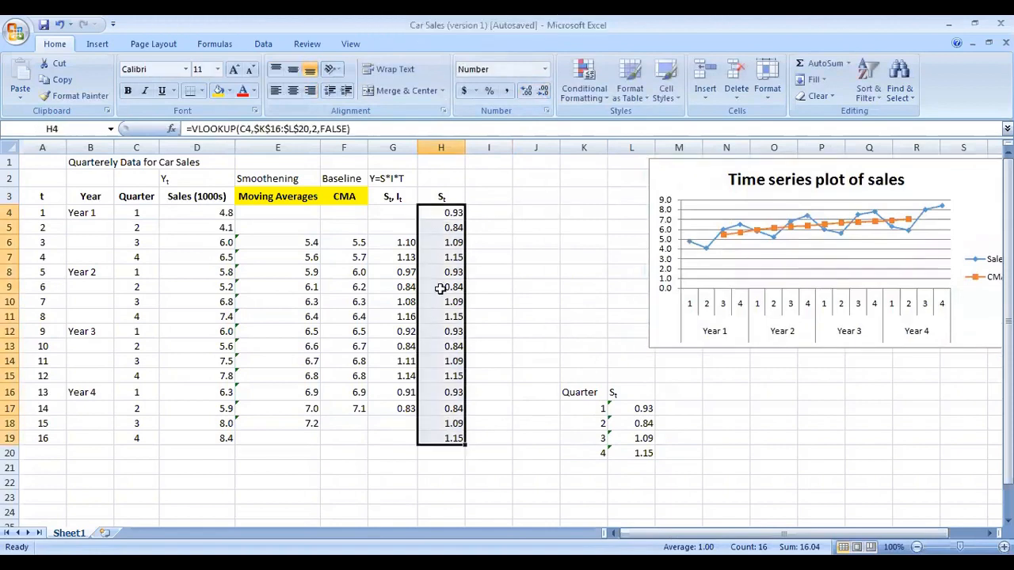
Step: Inspect the St formulas in column H cell by cell and the chart's sales series
left_click(454, 196)
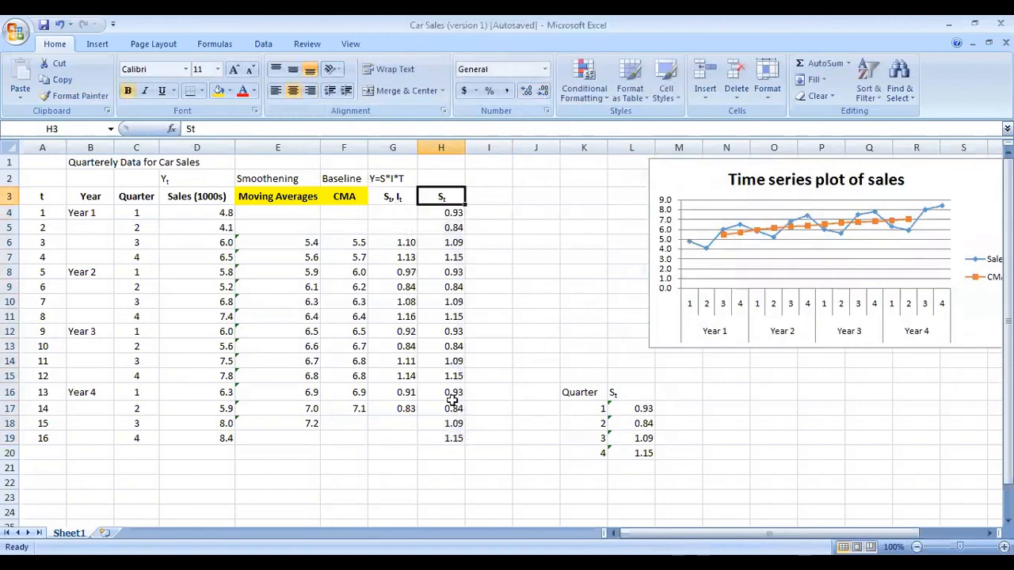
left_click(334, 201)
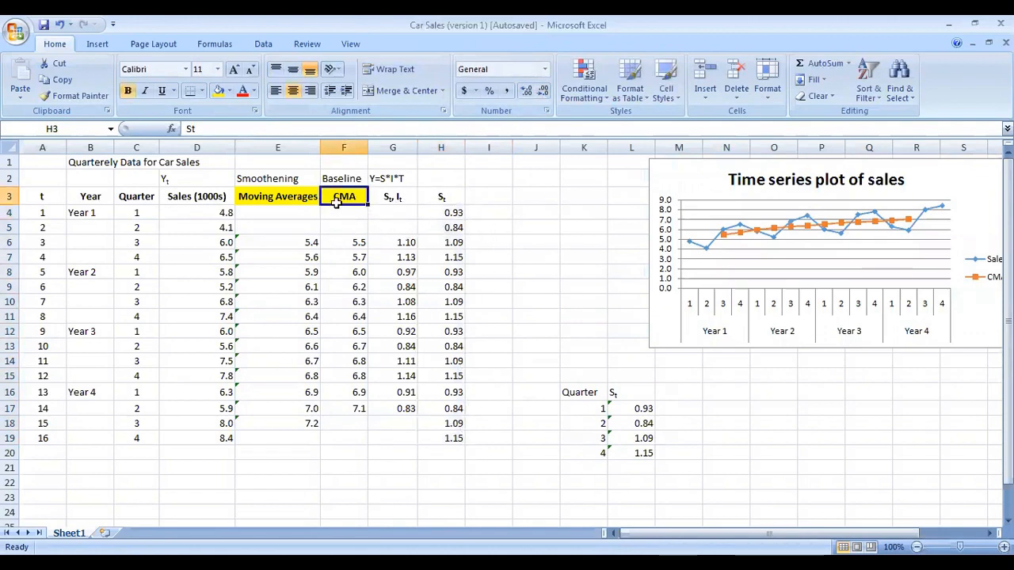
left_click(443, 203)
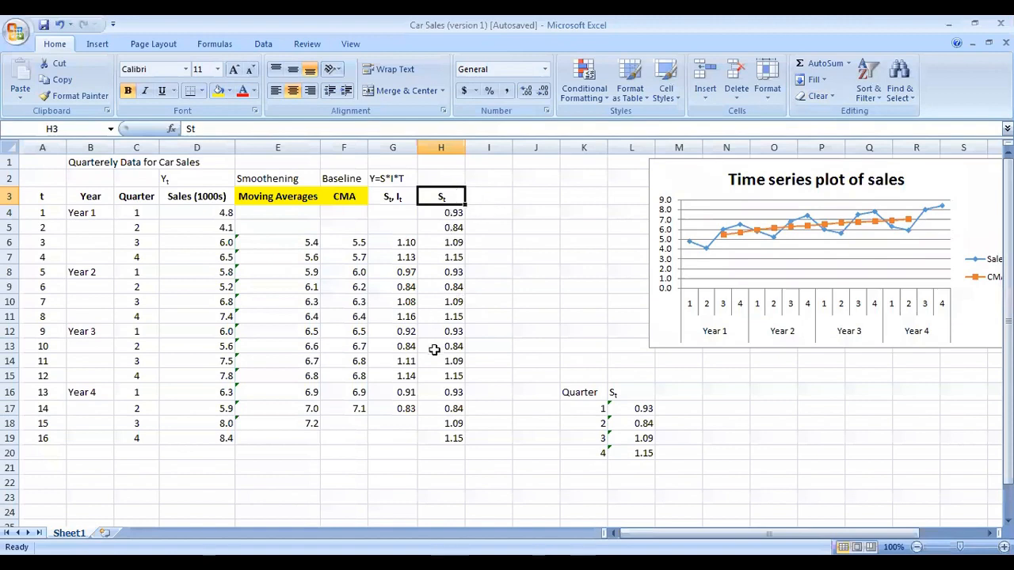
left_click(452, 435)
left_click(441, 217)
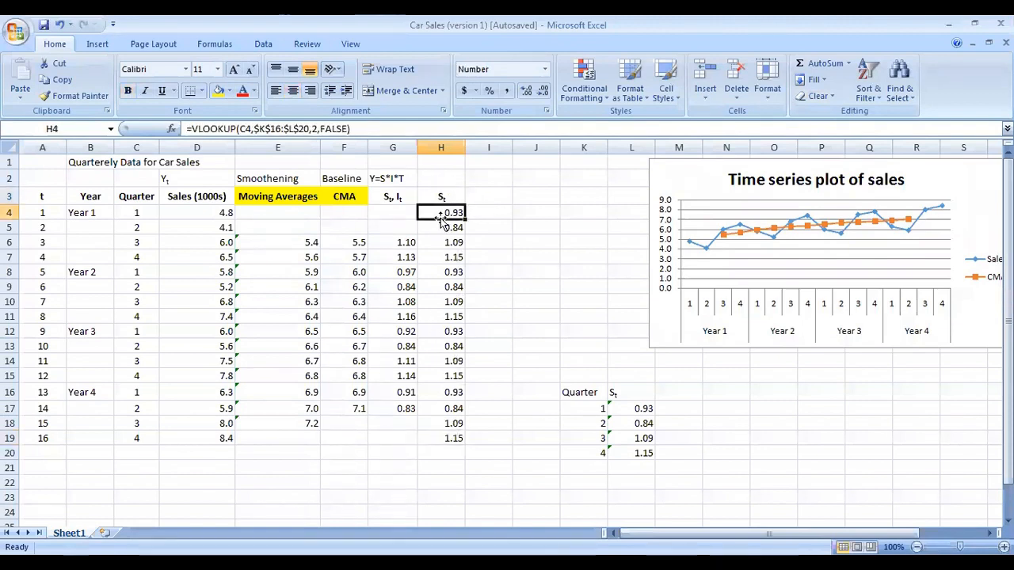
left_click(445, 228)
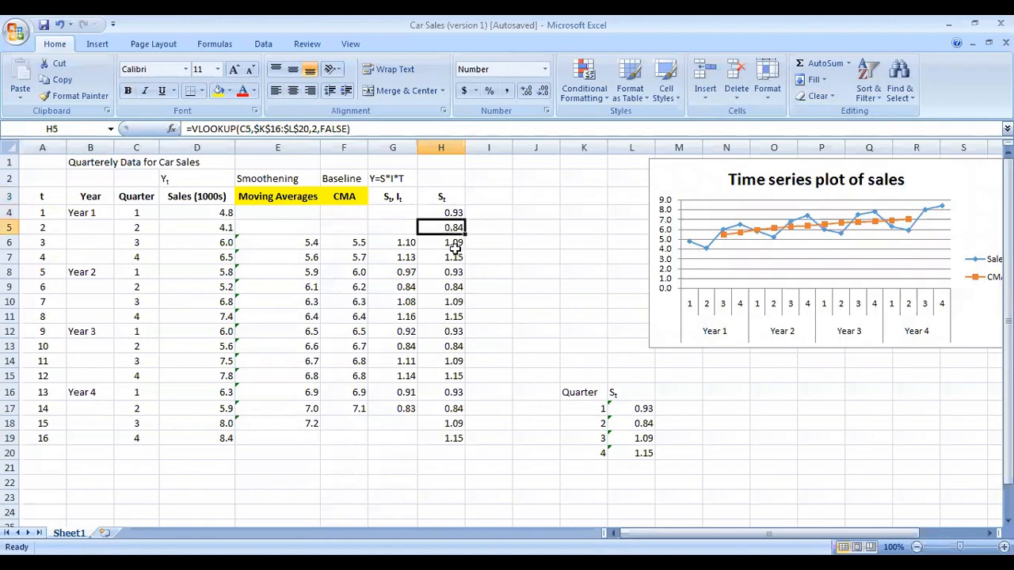
left_click(459, 212)
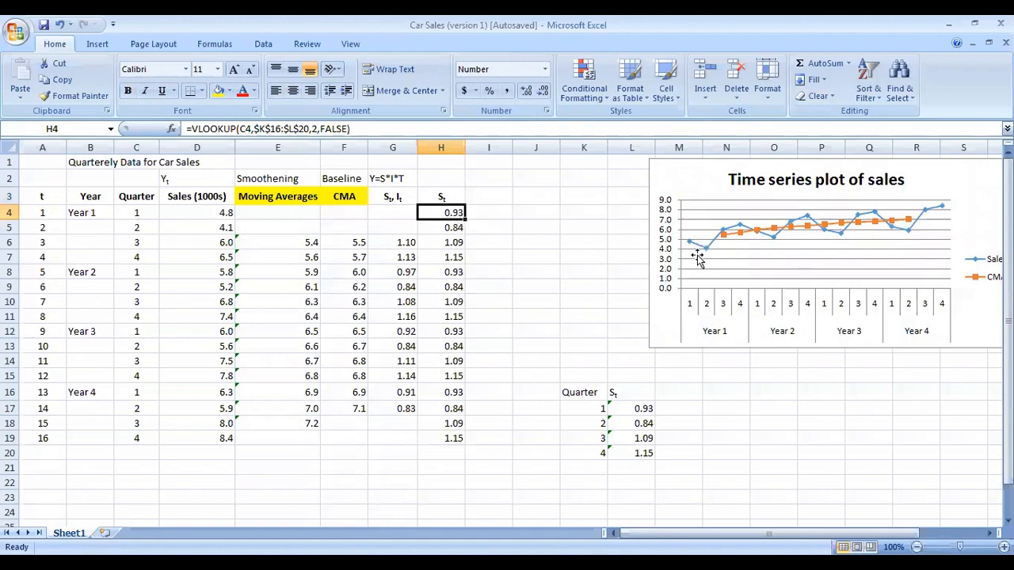
left_click(447, 244)
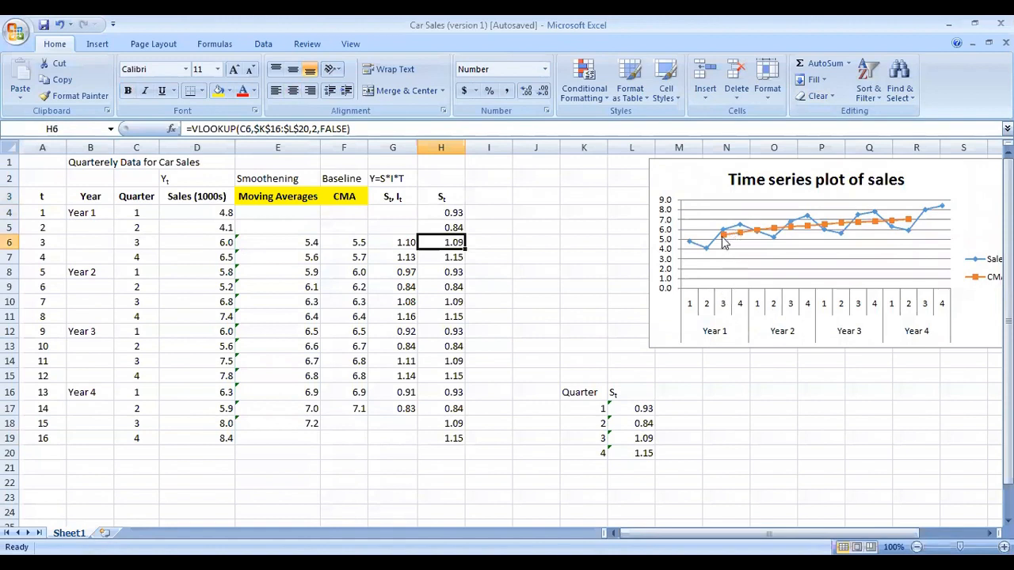
left_click(354, 246)
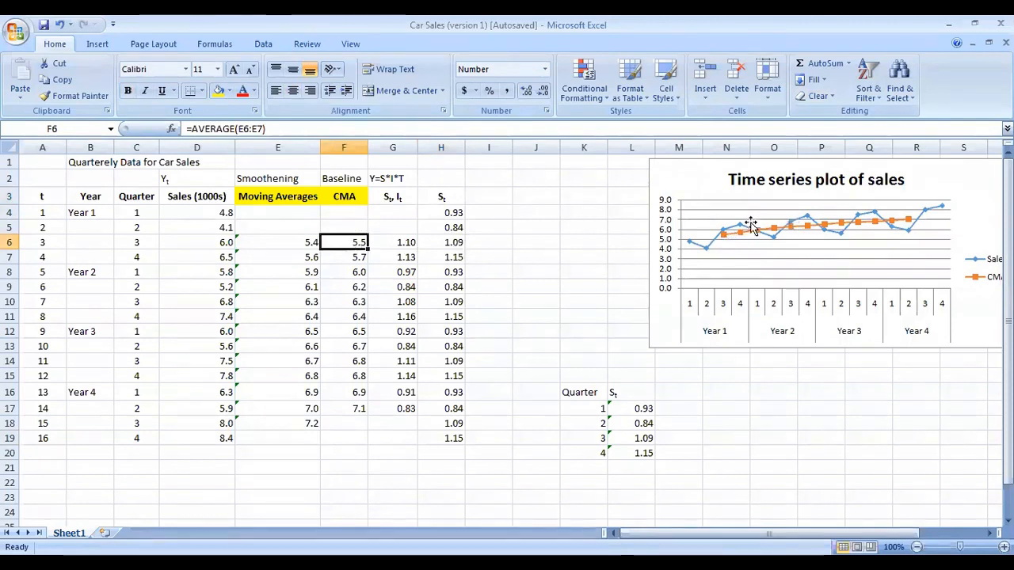
left_click(458, 245)
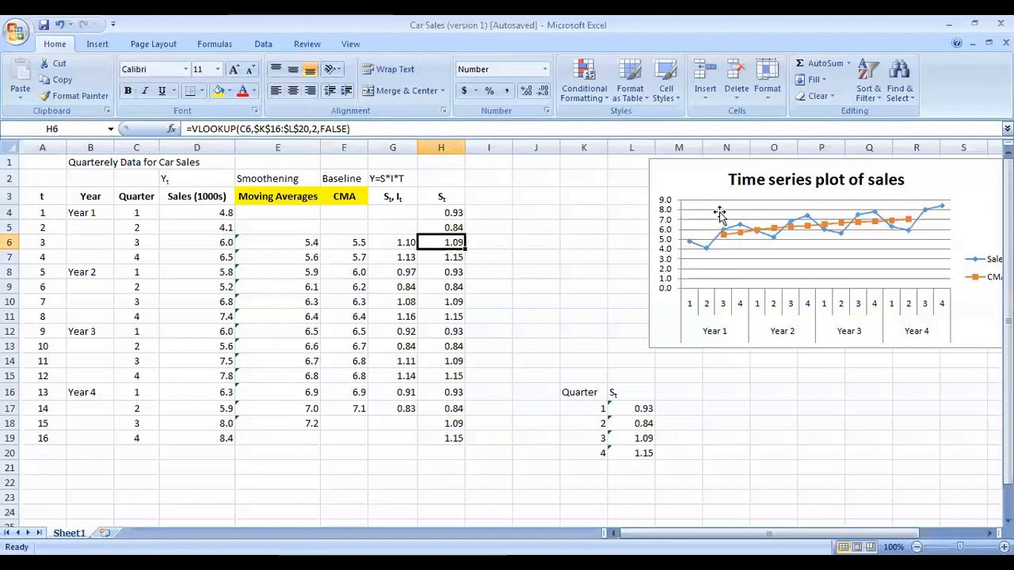
left_click(451, 256)
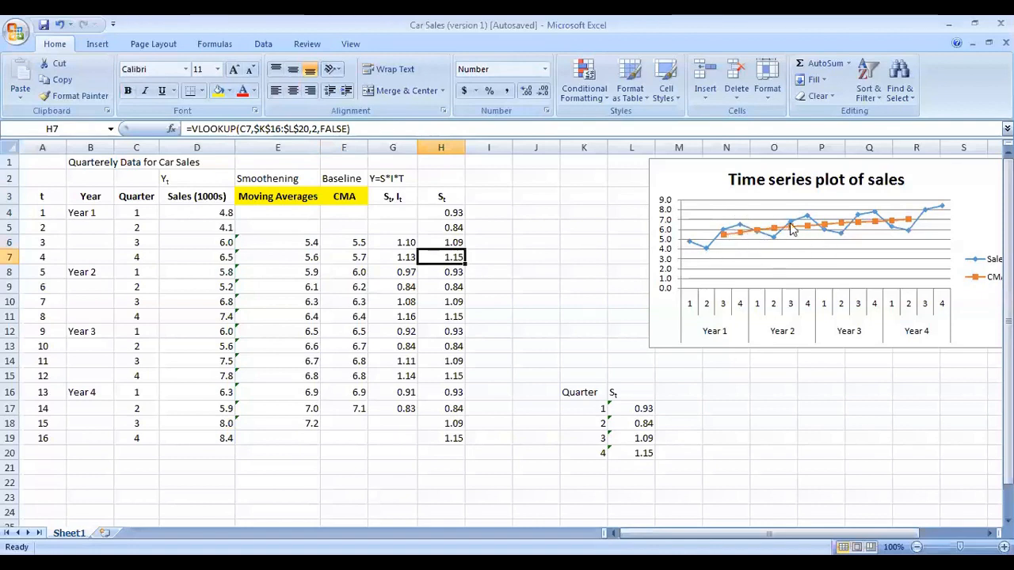
left_click(454, 275)
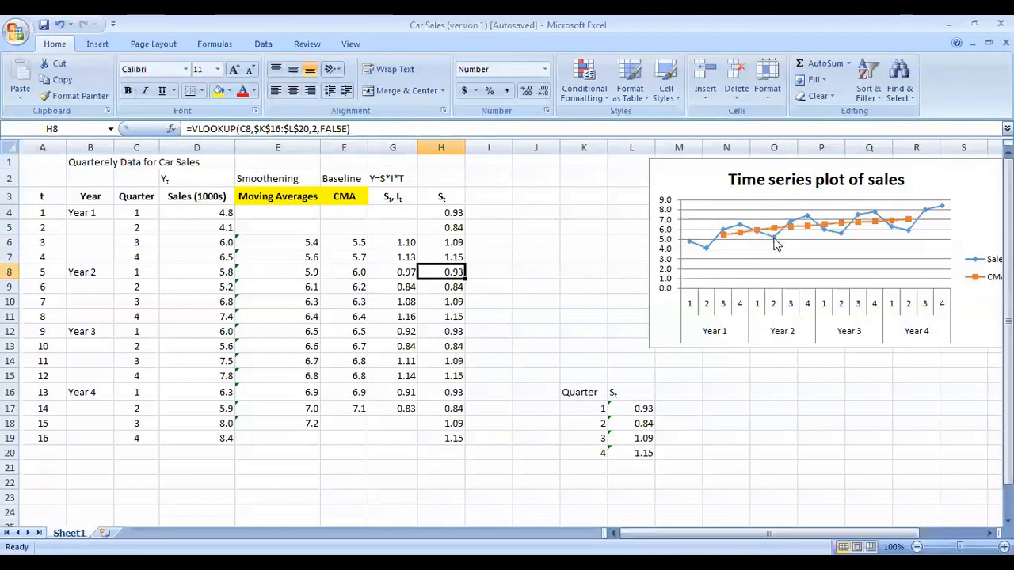
left_click(438, 291)
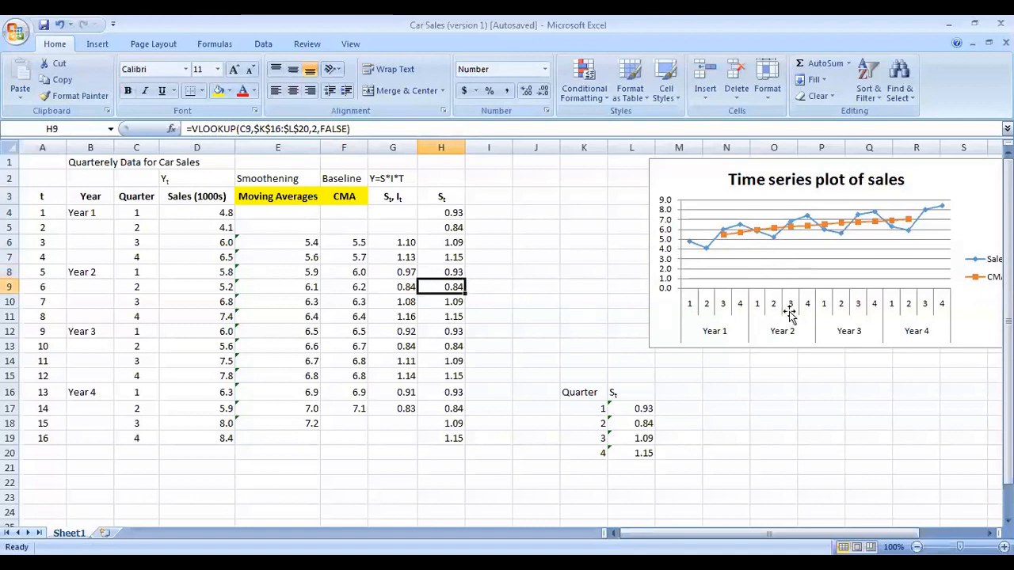
left_click(775, 246)
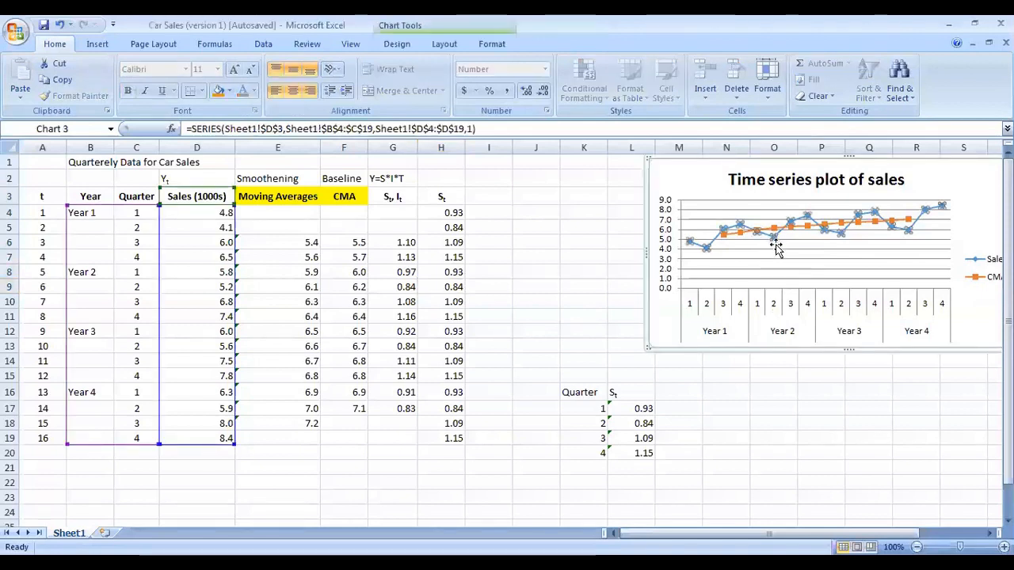
left_click(776, 247)
mouse_move(777, 246)
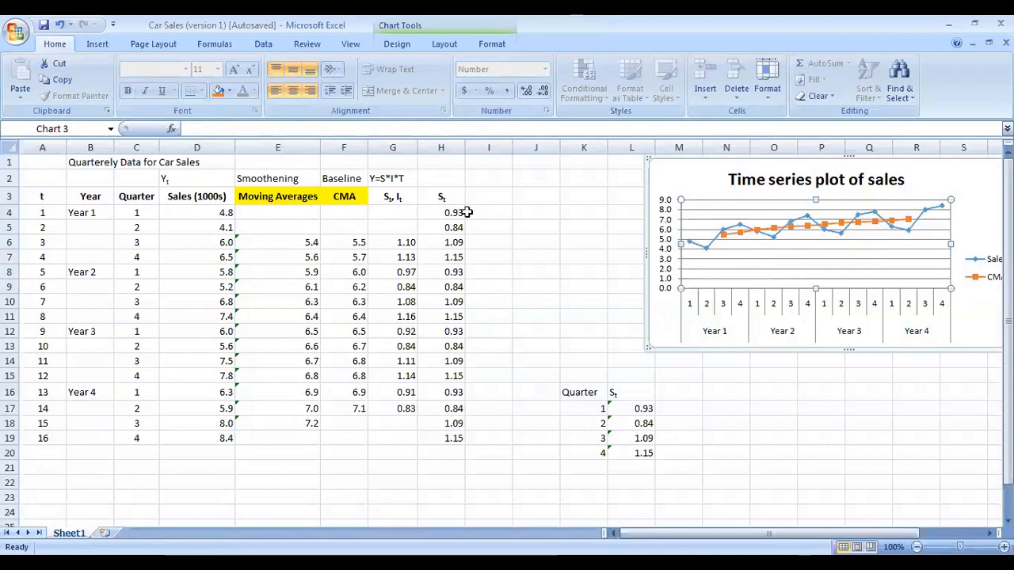
Step: Enter the header Deasonalizing in I3 and autofit column I to its width
left_click(509, 196)
type("Deasona")
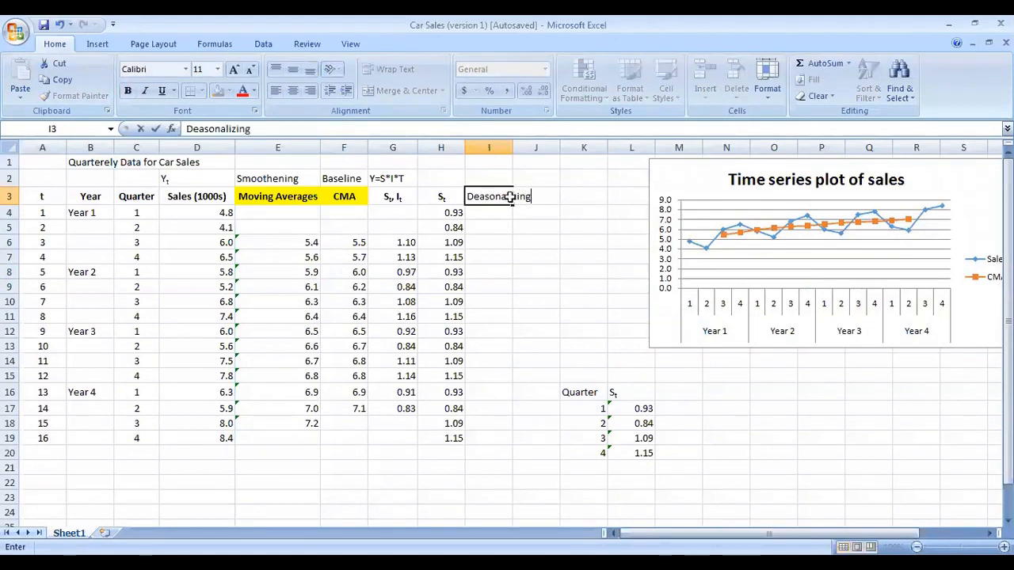
type("lizing")
key("Return")
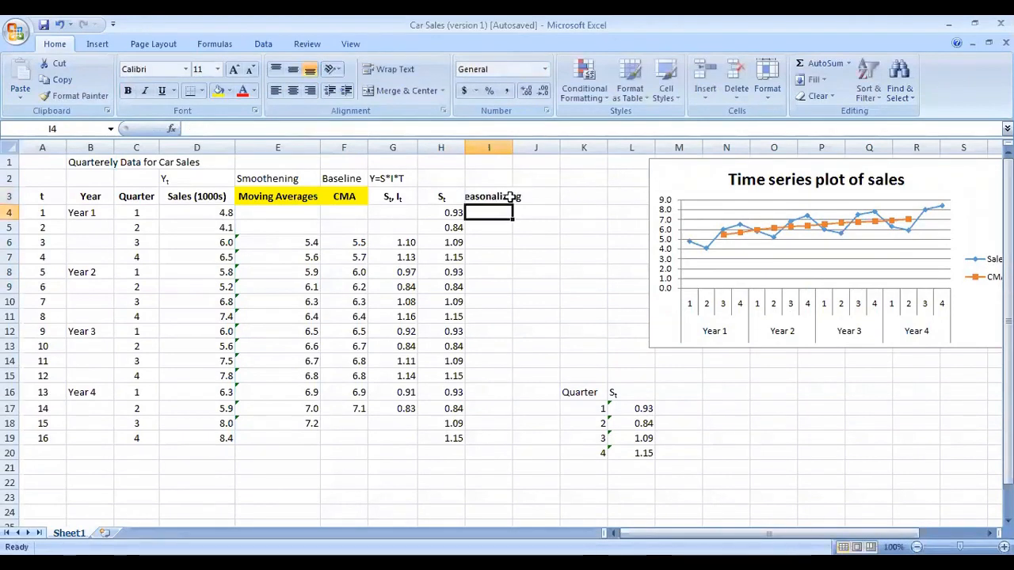
double_click(512, 147)
Step: Label cell I2 as Y/St
left_click(520, 180)
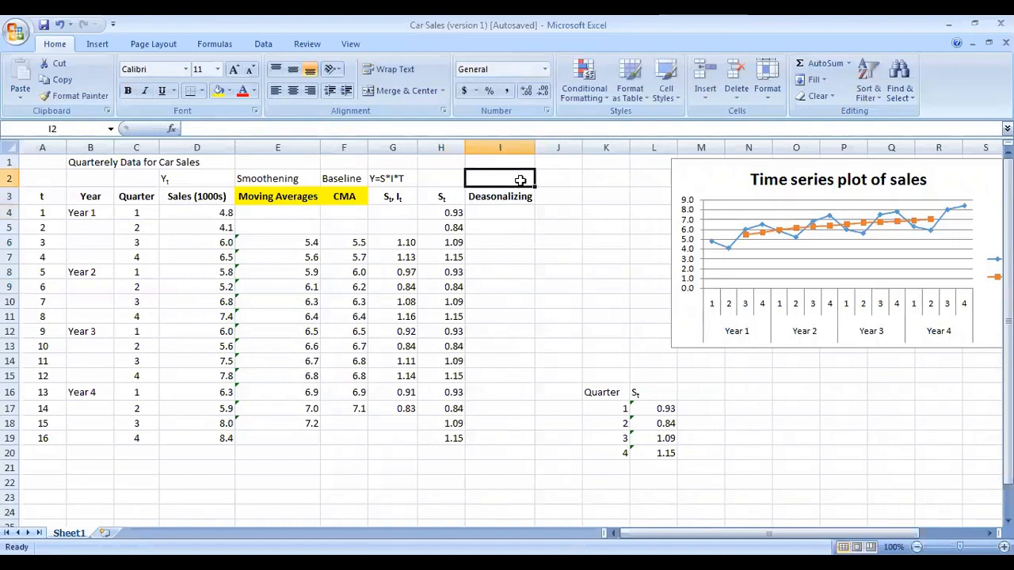
type("Y/S")
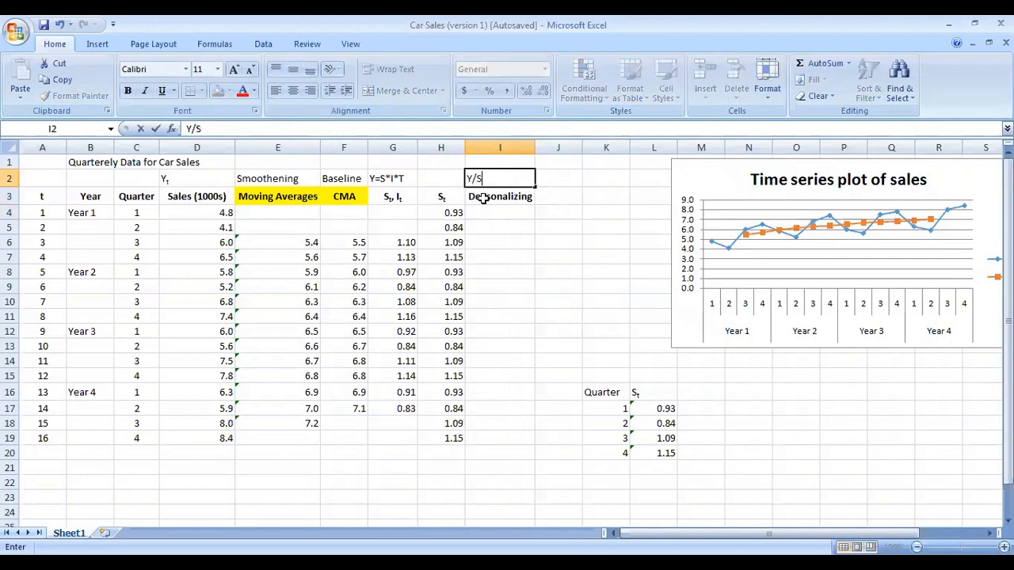
type("t")
left_click(563, 205)
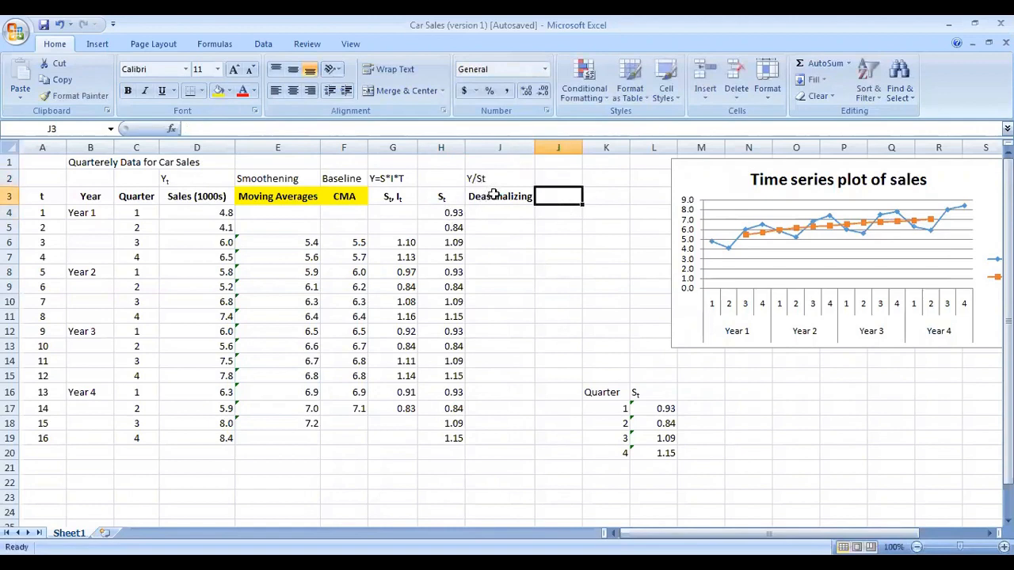
Step: Compute the first deseasonalized value in I4 as sales D4 divided by the seasonal index H4
left_click(499, 198)
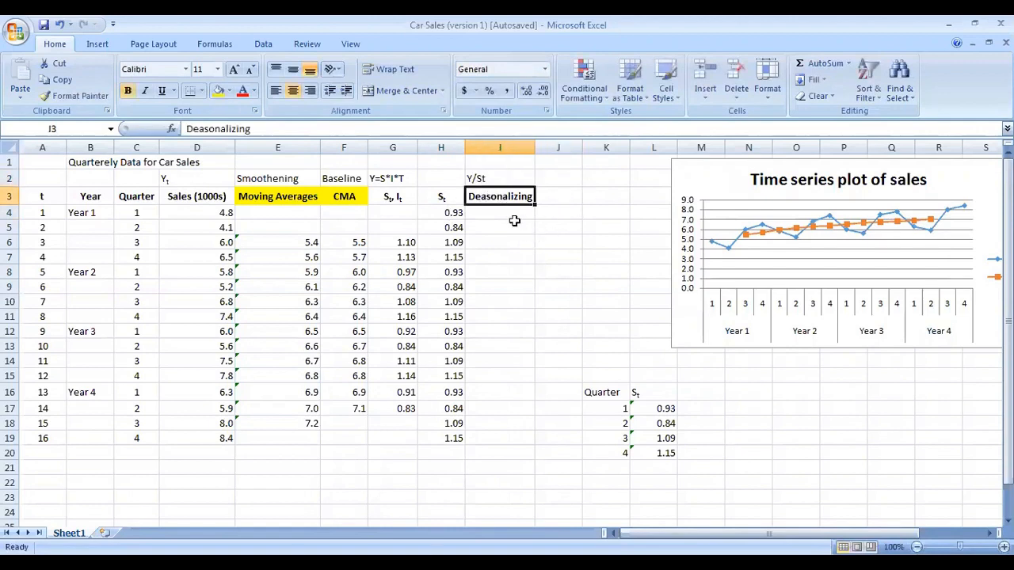
left_click(509, 215)
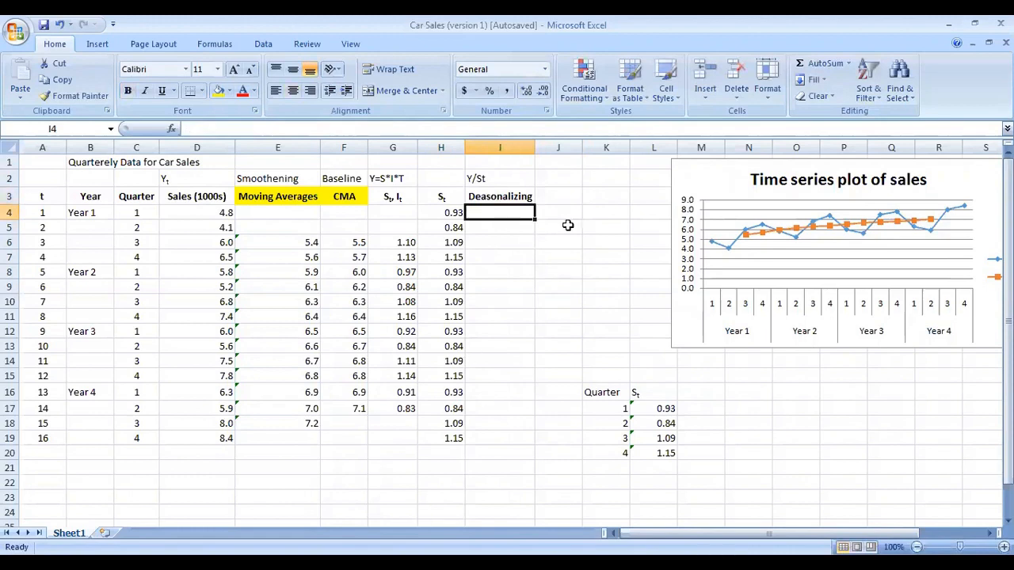
type("=")
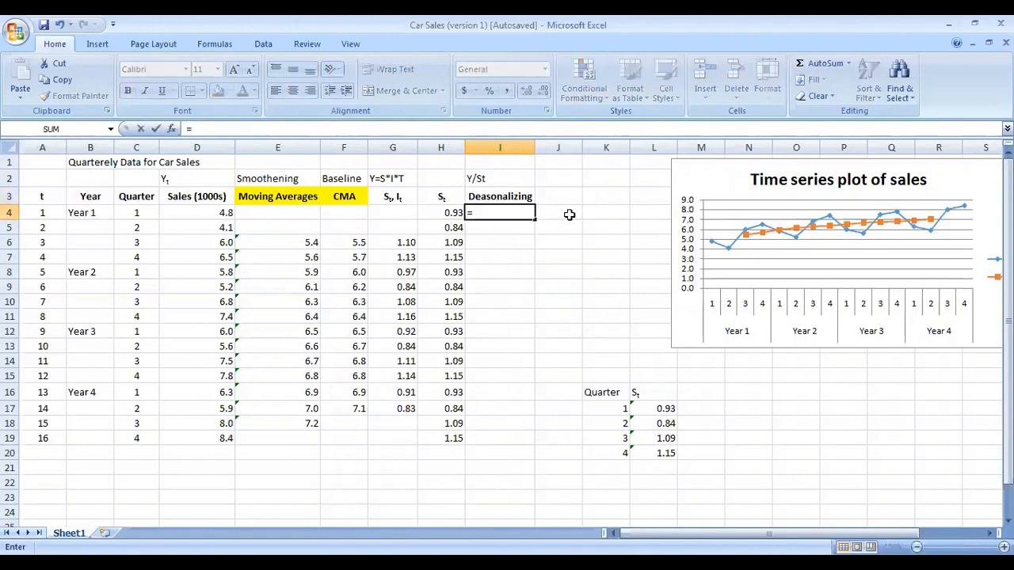
left_click(226, 211)
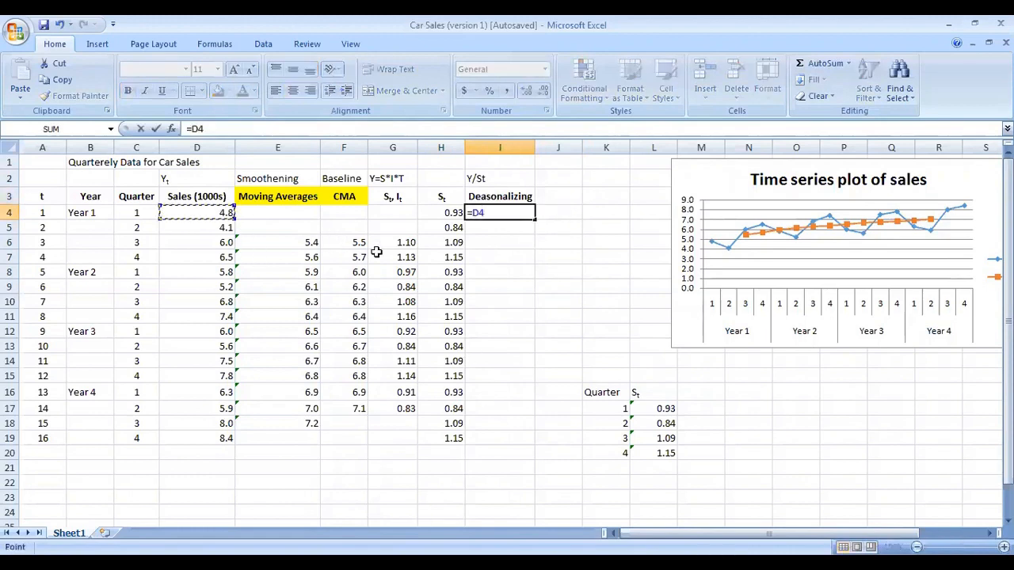
type("/")
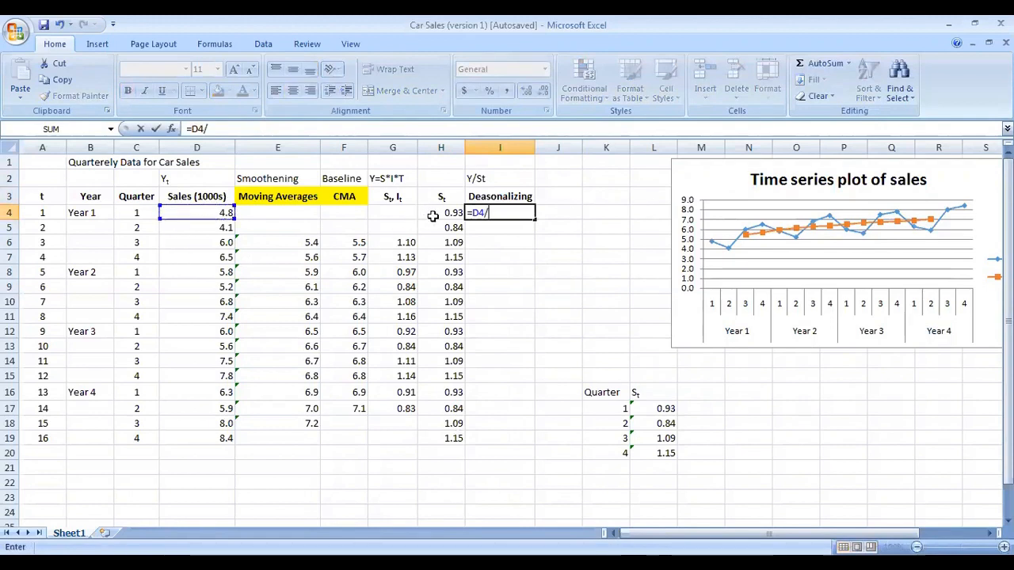
left_click(420, 213)
key("Return")
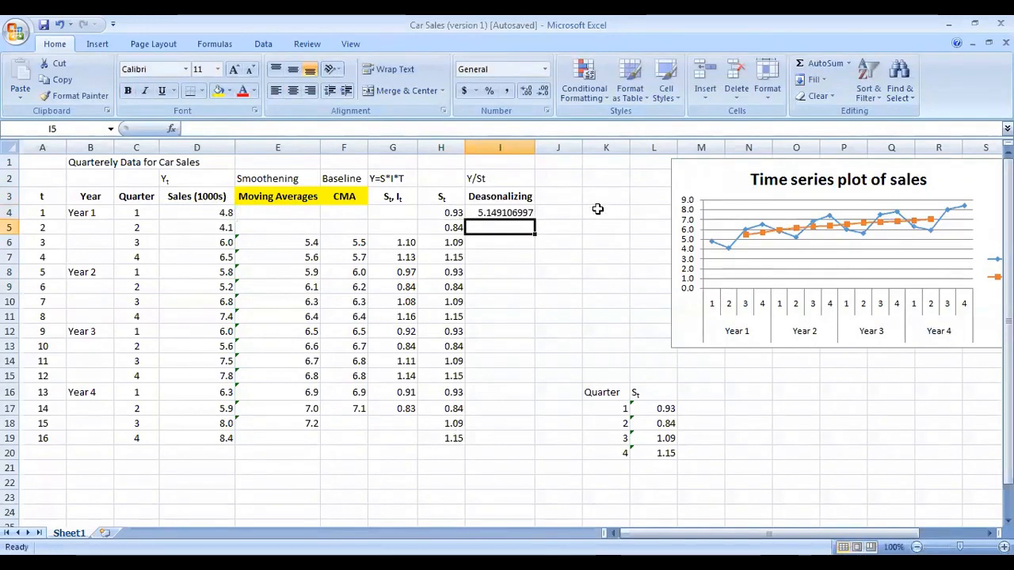
Step: Fill the I4 formula down to I19 and format the deseasonalized results to two decimal places
left_click(527, 213)
left_click_drag(535, 220, 512, 441)
left_click(543, 91)
left_click(543, 91)
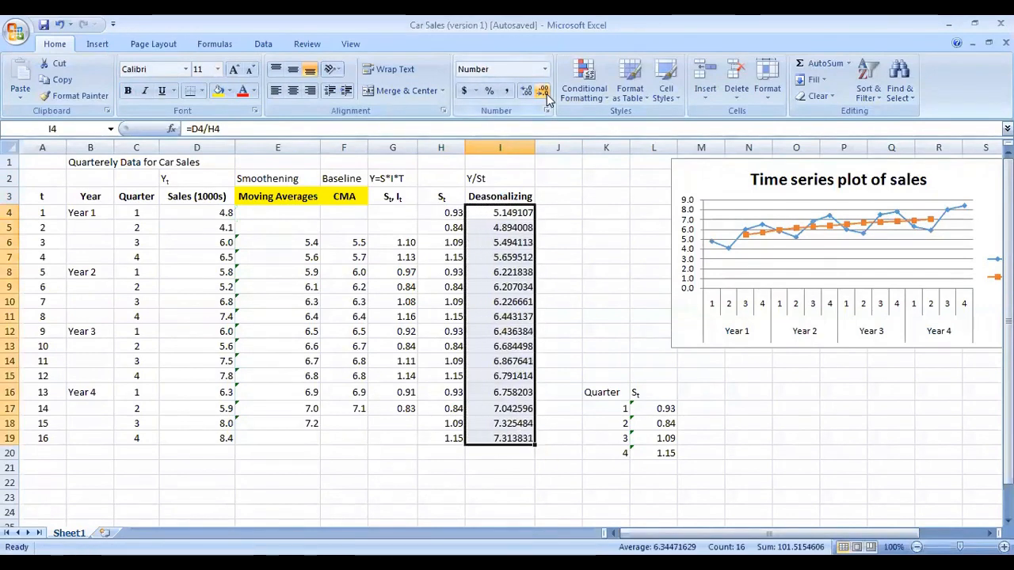
left_click(543, 91)
left_click(544, 91)
left_click(544, 91)
left_click(543, 91)
left_click(544, 91)
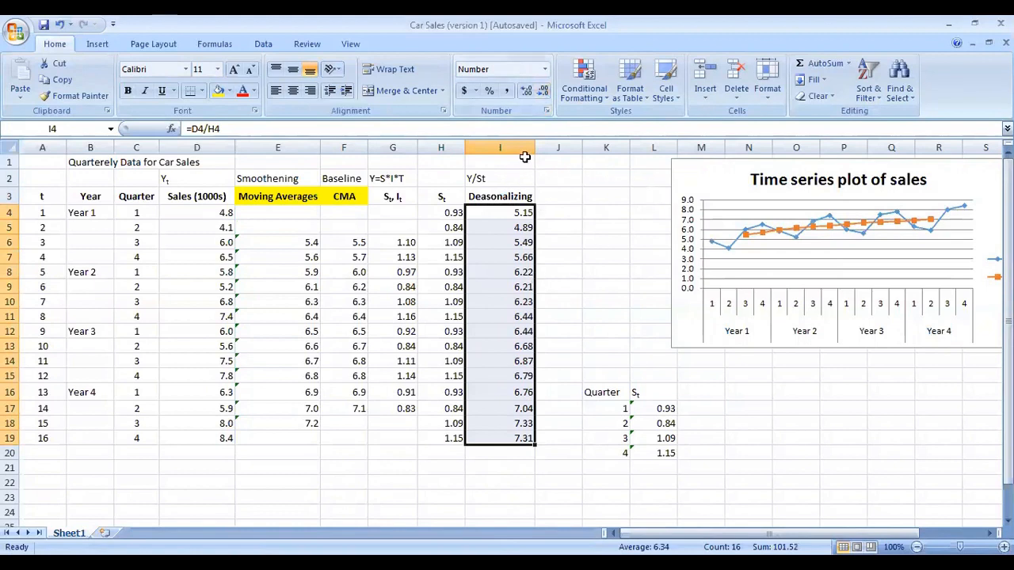
Step: Autofit column I to its contents and select the table range A1 through I20
left_click_drag(533, 147, 510, 147)
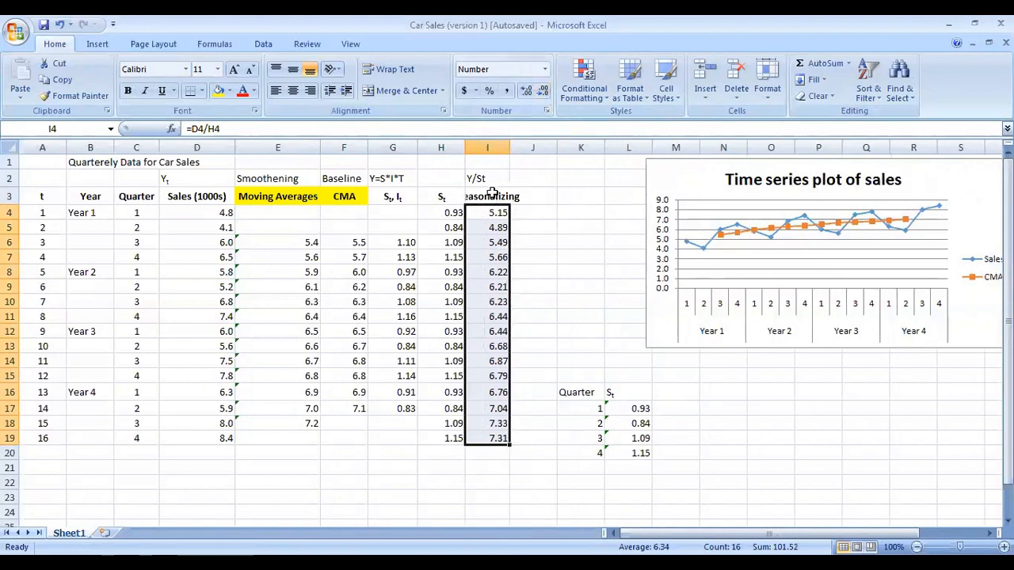
double_click(510, 147)
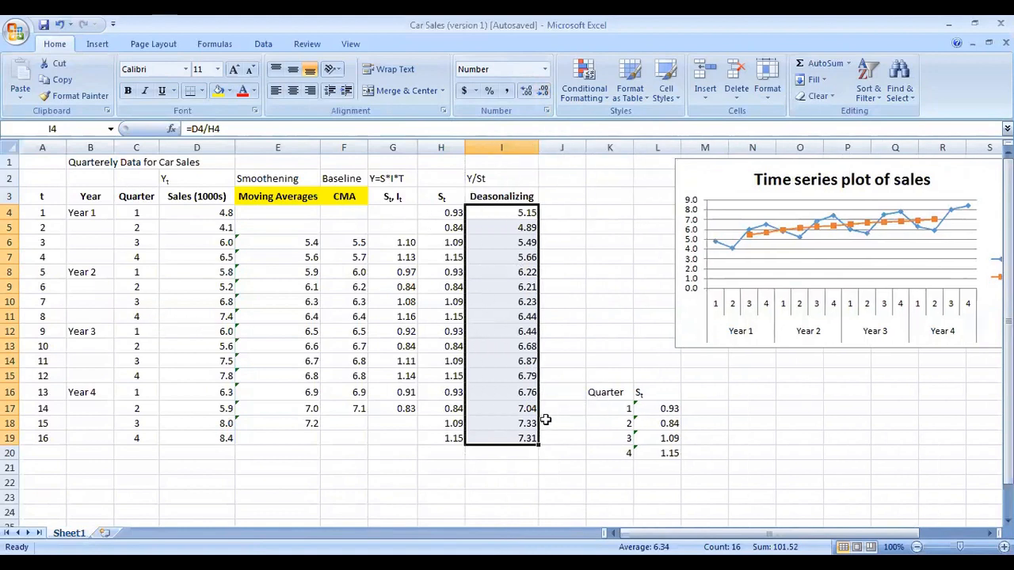
left_click(513, 424)
left_click_drag(500, 449, 35, 159)
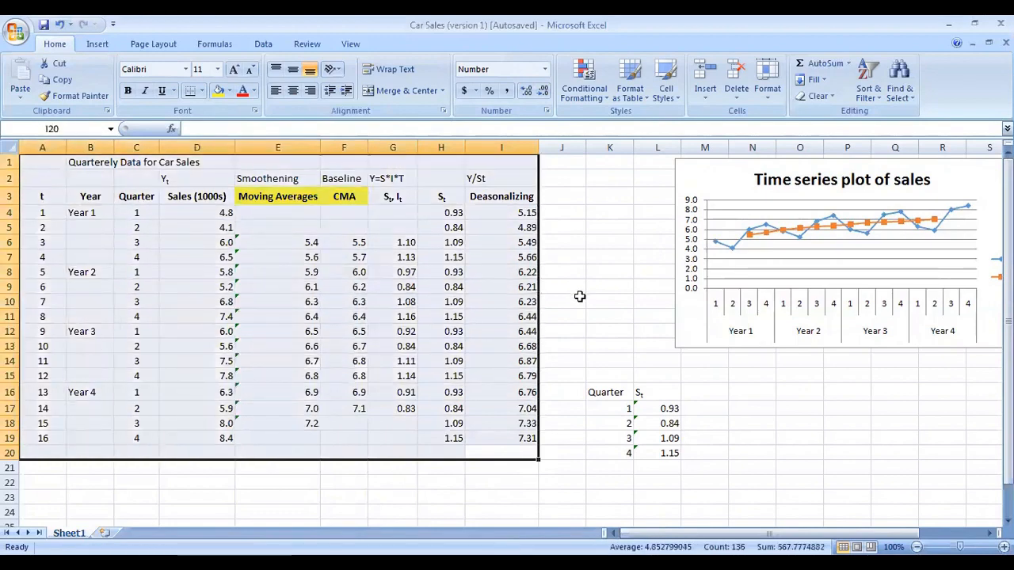
left_click_drag(743, 176, 686, 192)
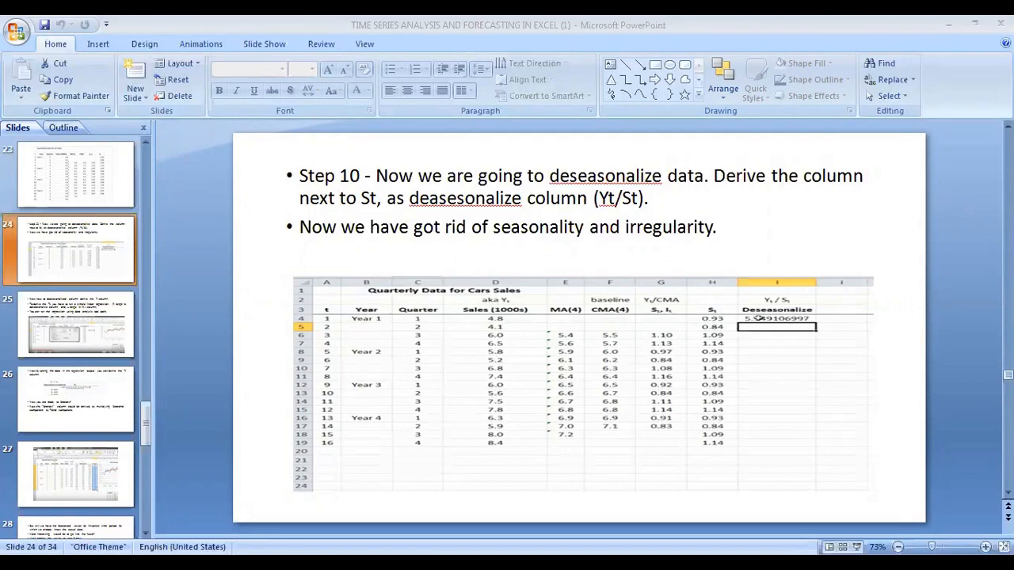
Step: Switch back to the Excel workbook and move its time series chart slightly left
key("alt+Tab")
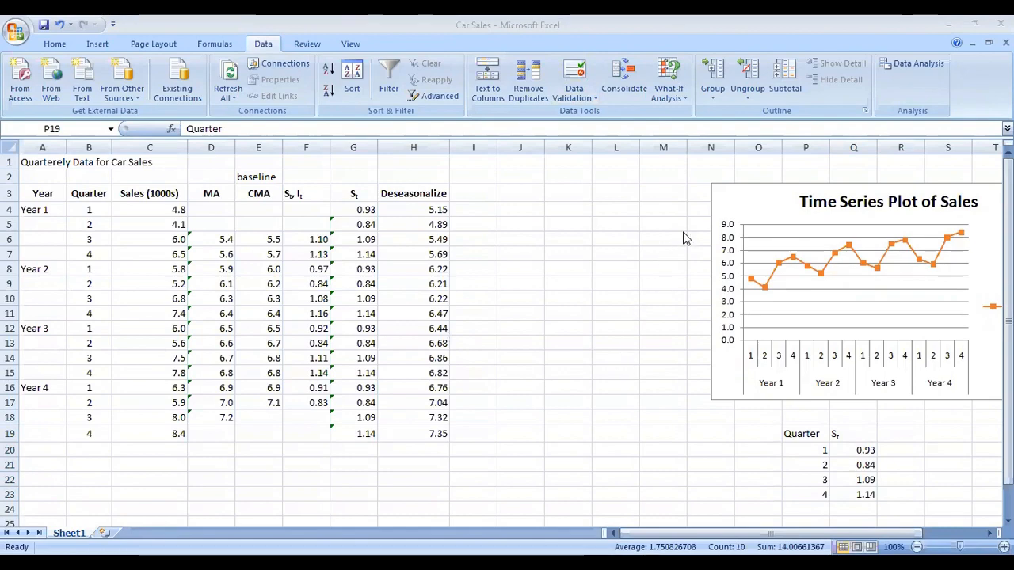
left_click_drag(770, 198, 747, 200)
Step: Enter the trend header Tt in I3, formatting the second t as subscript
left_click(355, 202)
left_click(357, 176)
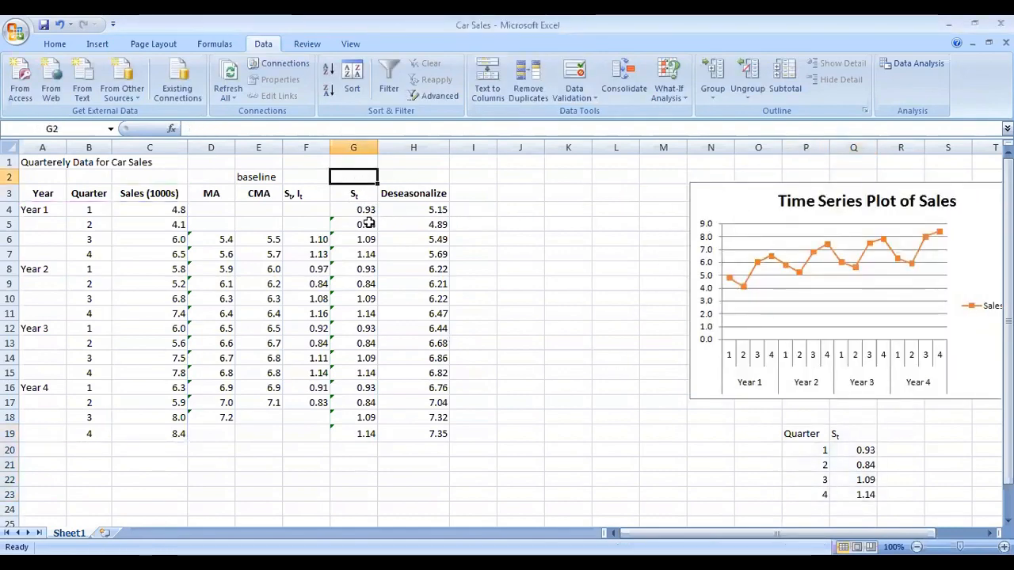
left_click(369, 203)
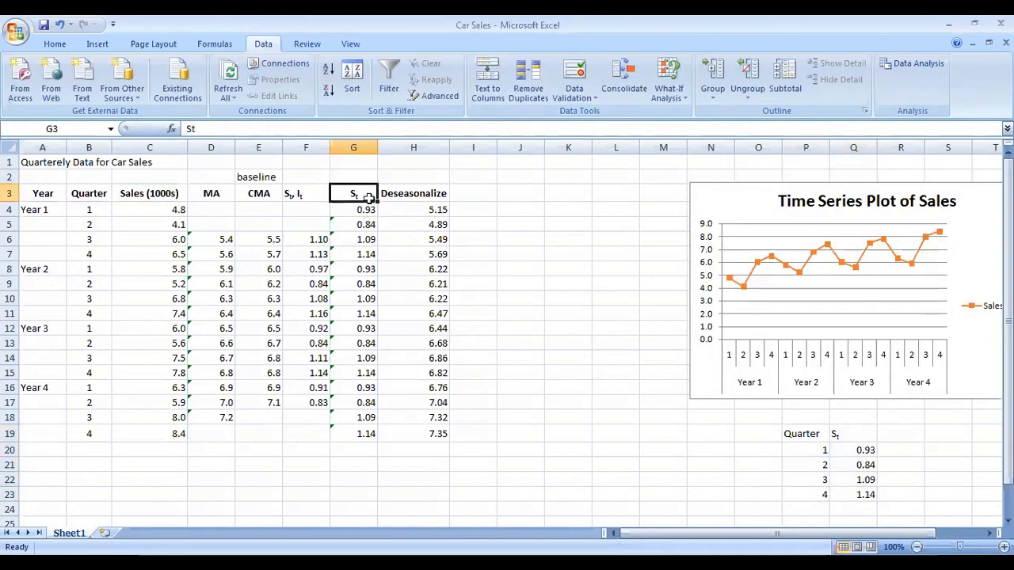
left_click(314, 197)
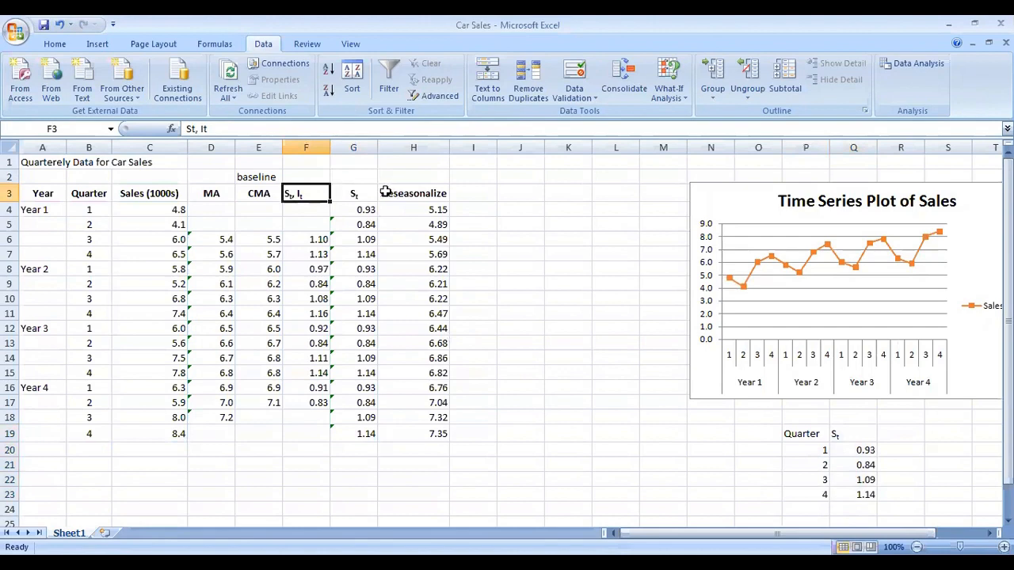
left_click(371, 194)
left_click(492, 191)
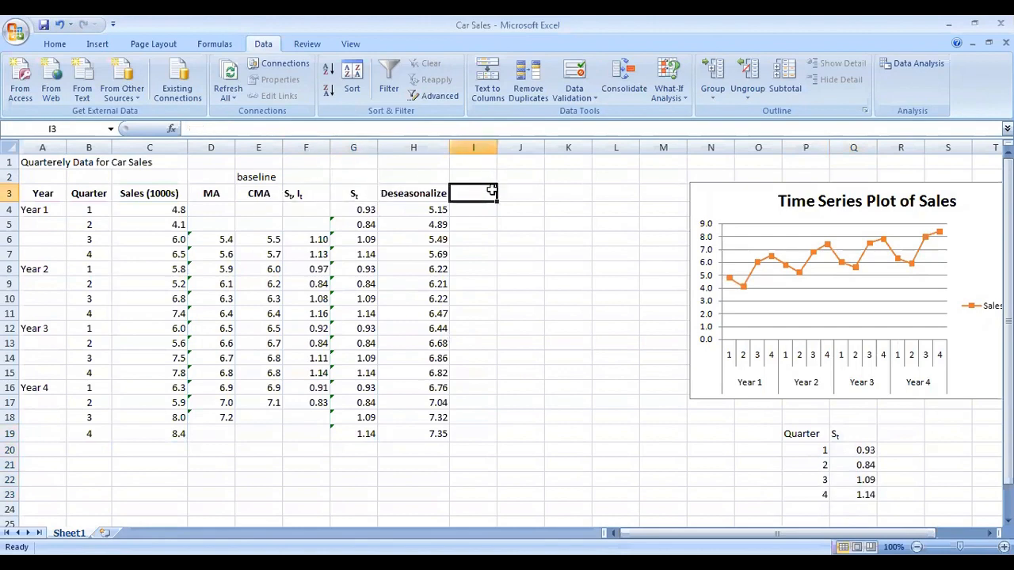
type("Tt")
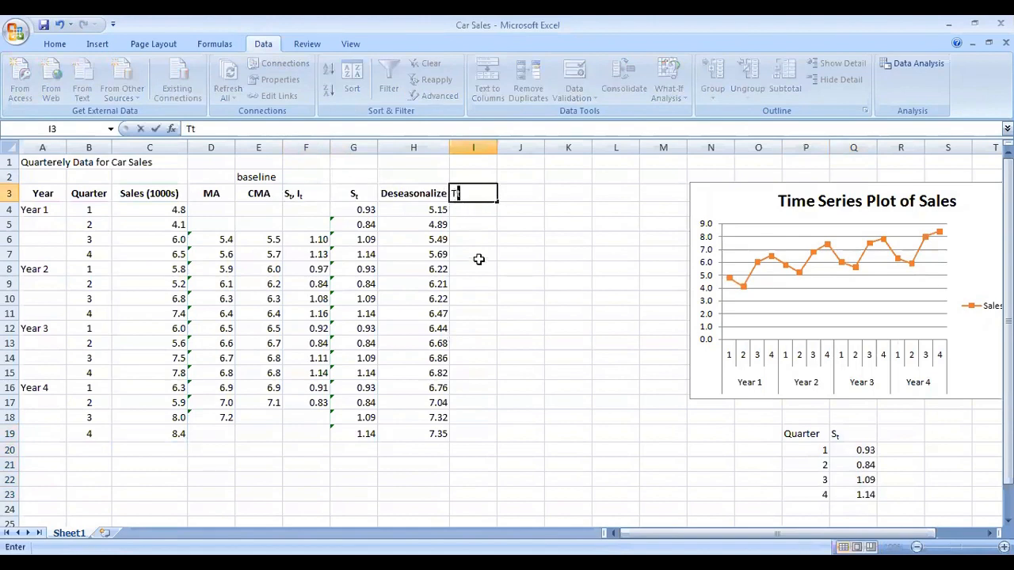
left_click(55, 45)
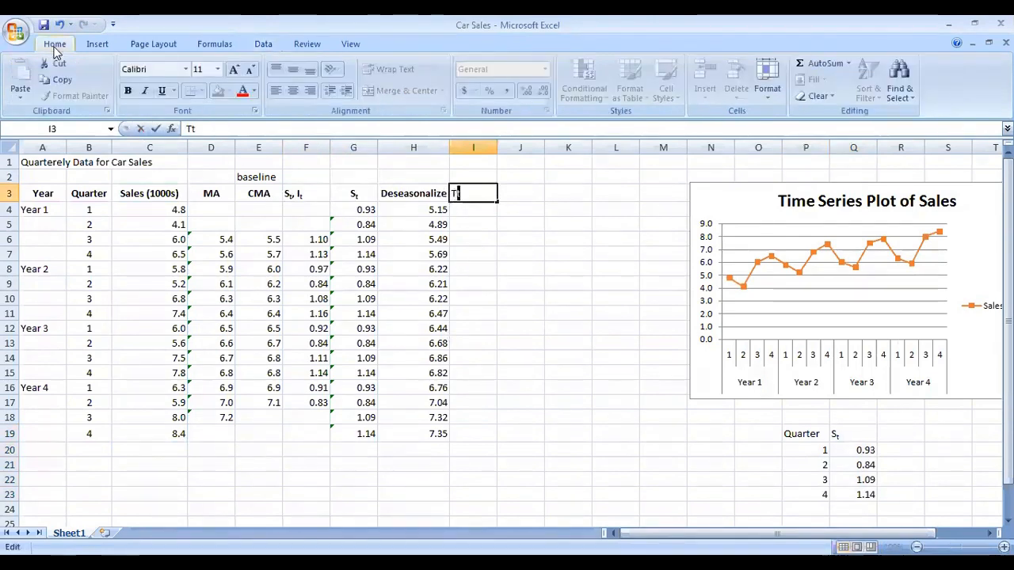
left_click(255, 111)
left_click(640, 234)
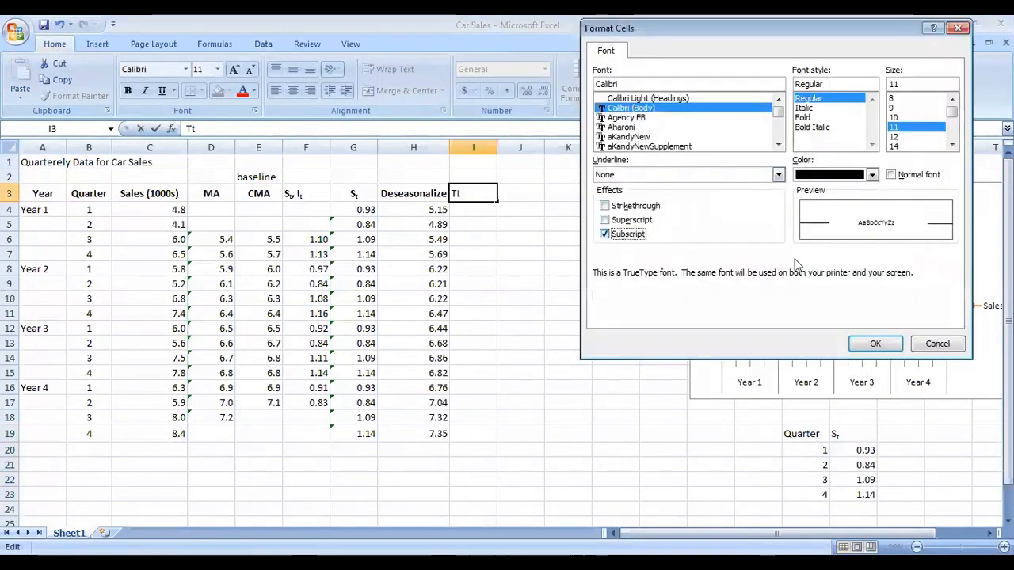
left_click(875, 343)
left_click(523, 193)
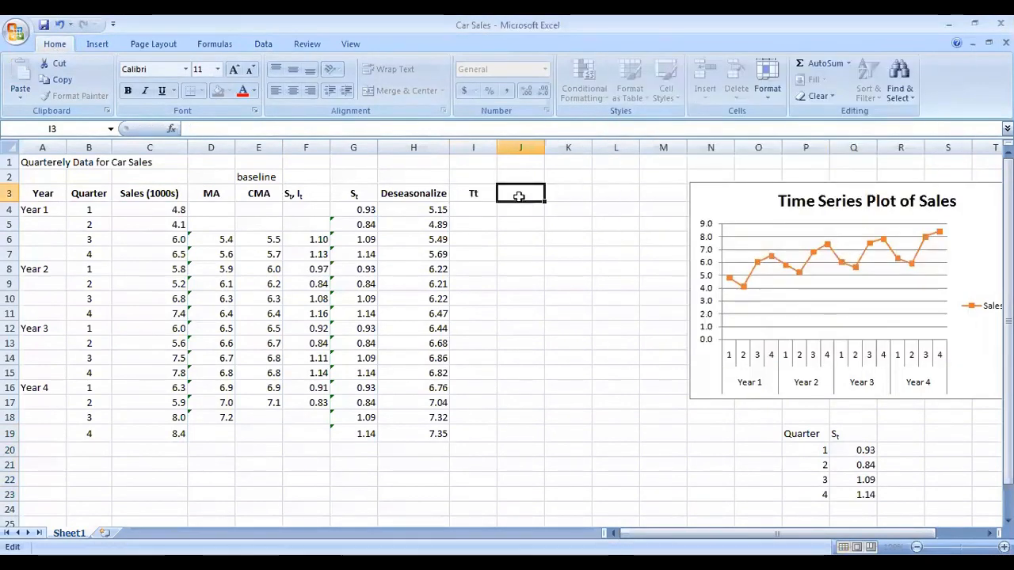
left_click(470, 196)
Step: Label cell H1 with the model formula Y=S*I*T
left_click(427, 163)
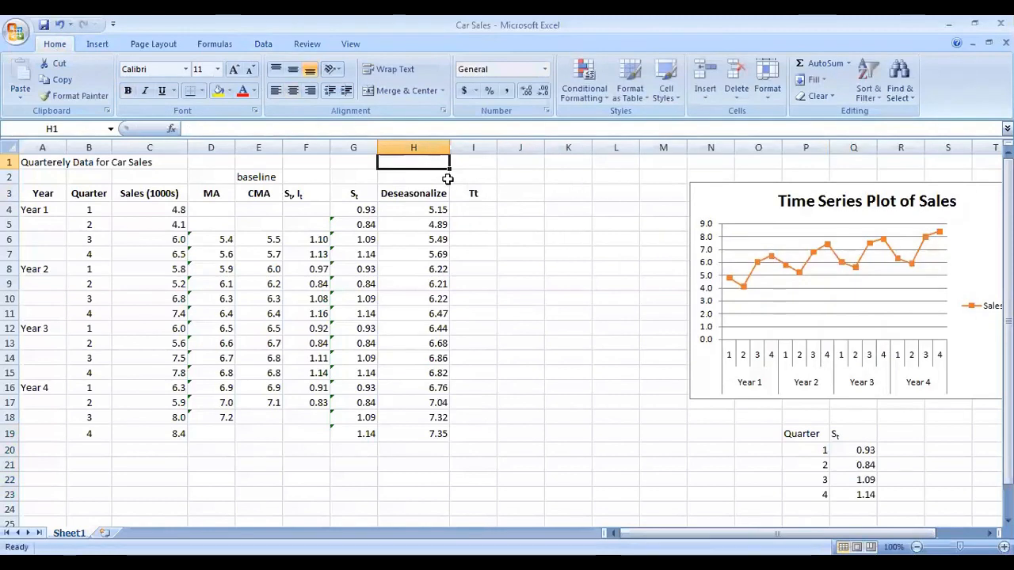
type("Y=")
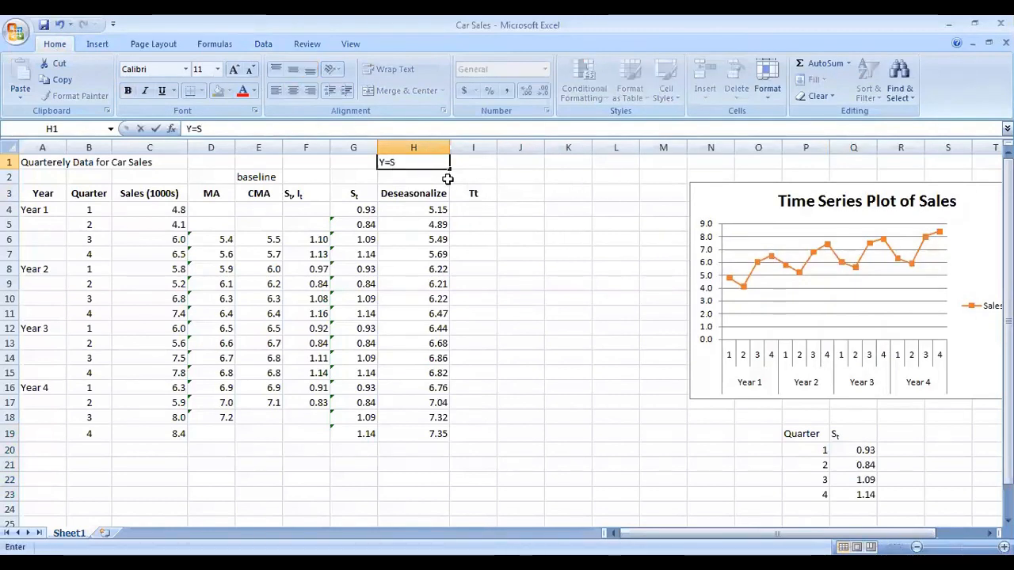
type("S*")
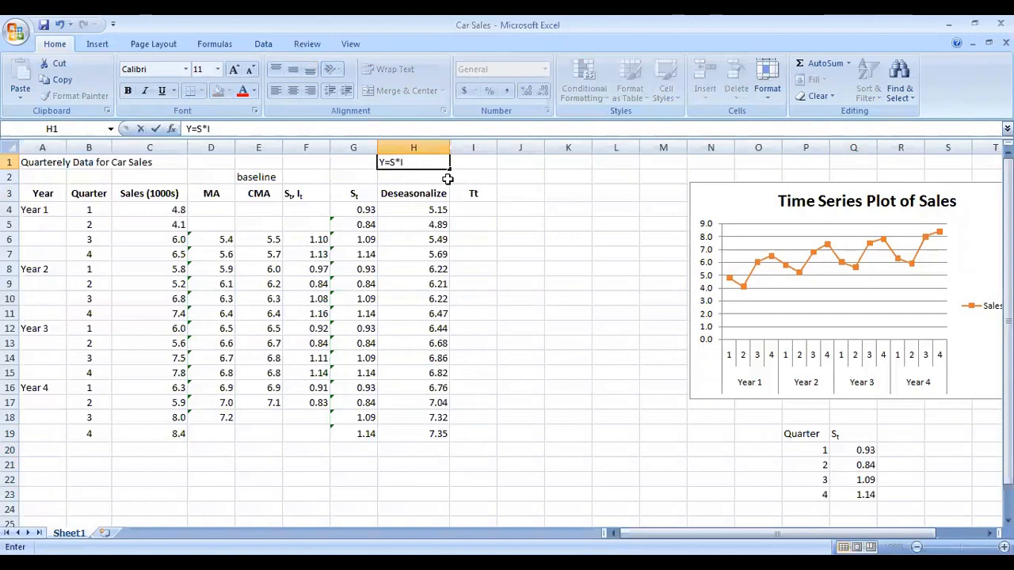
type("I*T")
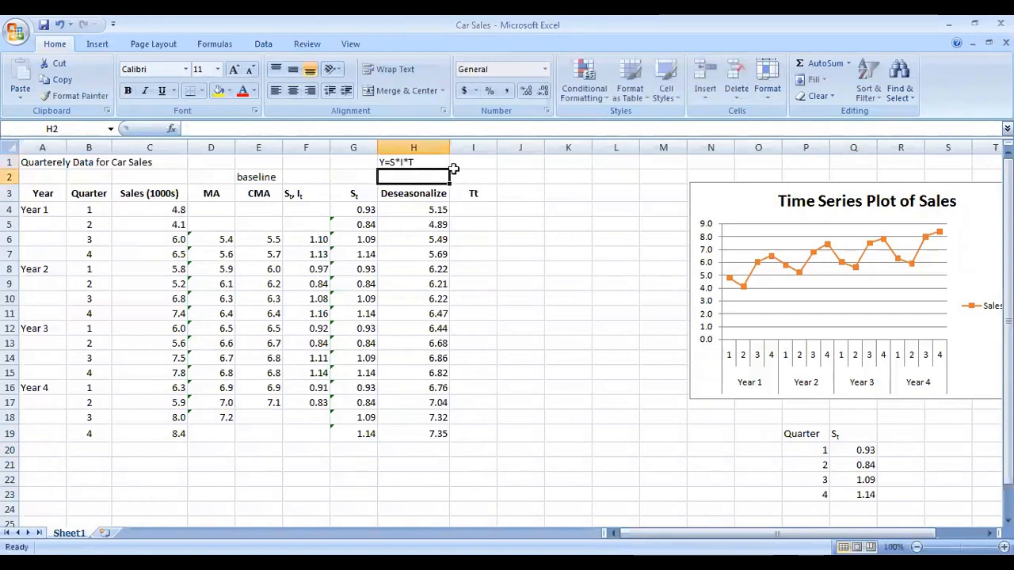
left_click(428, 172)
left_click(425, 163)
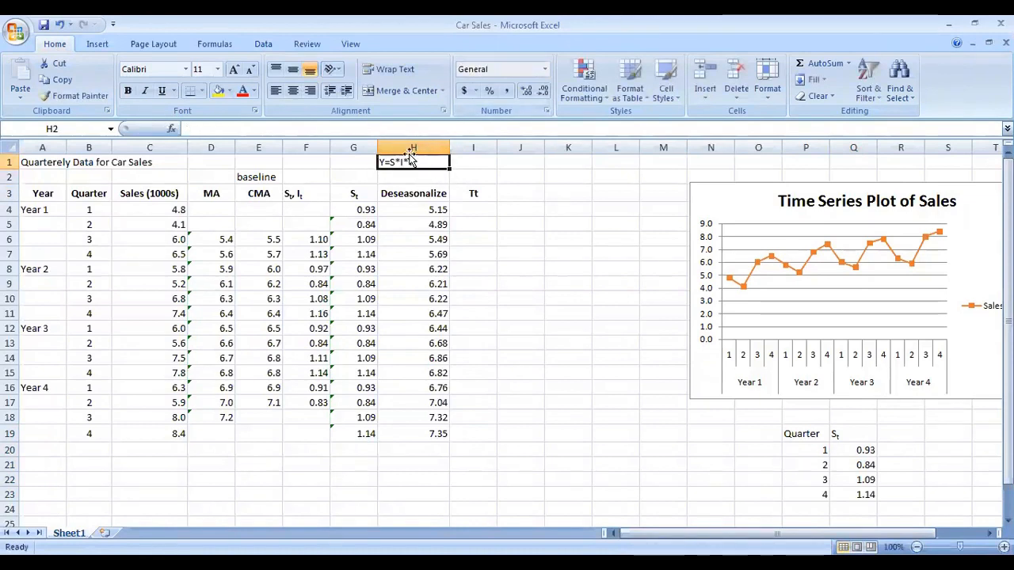
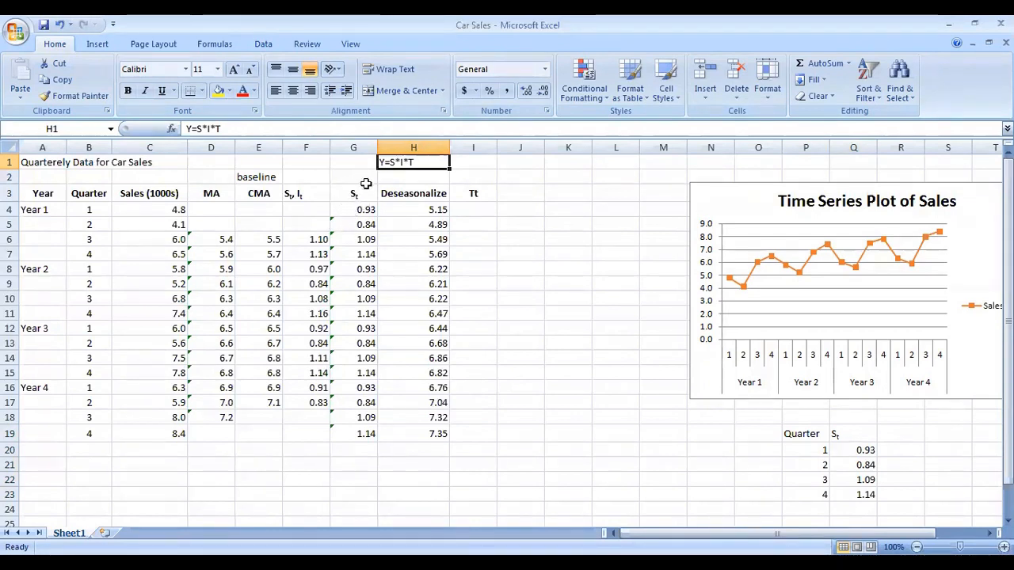
Step: Format the second t of the I3 trend header Tt as subscript
left_click(466, 195)
left_click(469, 209)
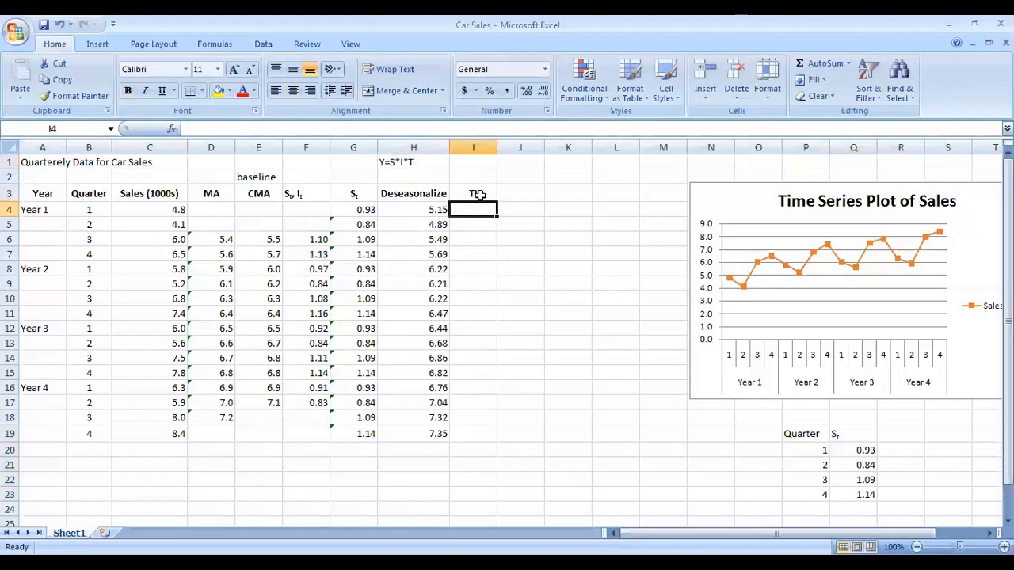
double_click(474, 195)
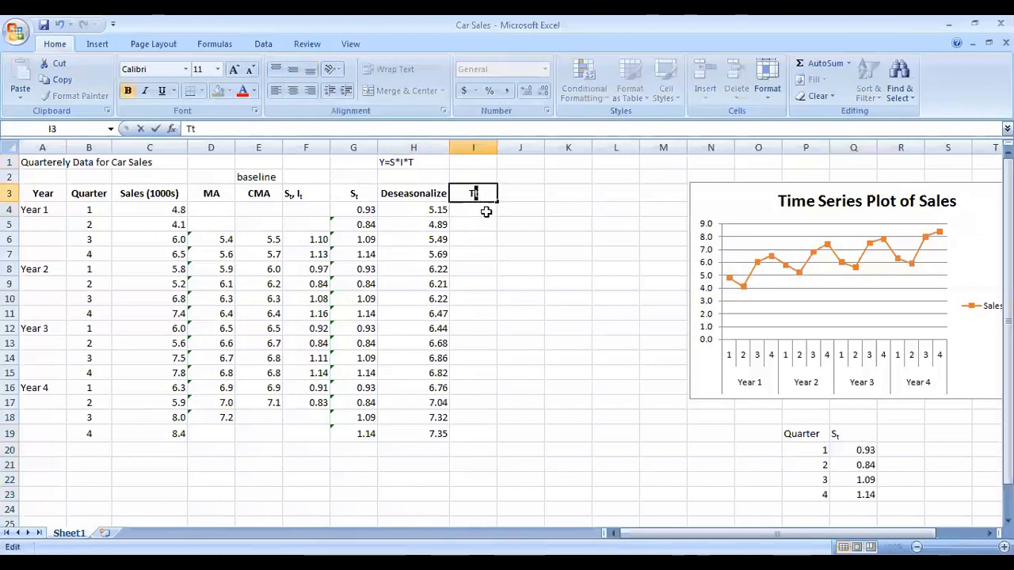
left_click(255, 111)
left_click(605, 234)
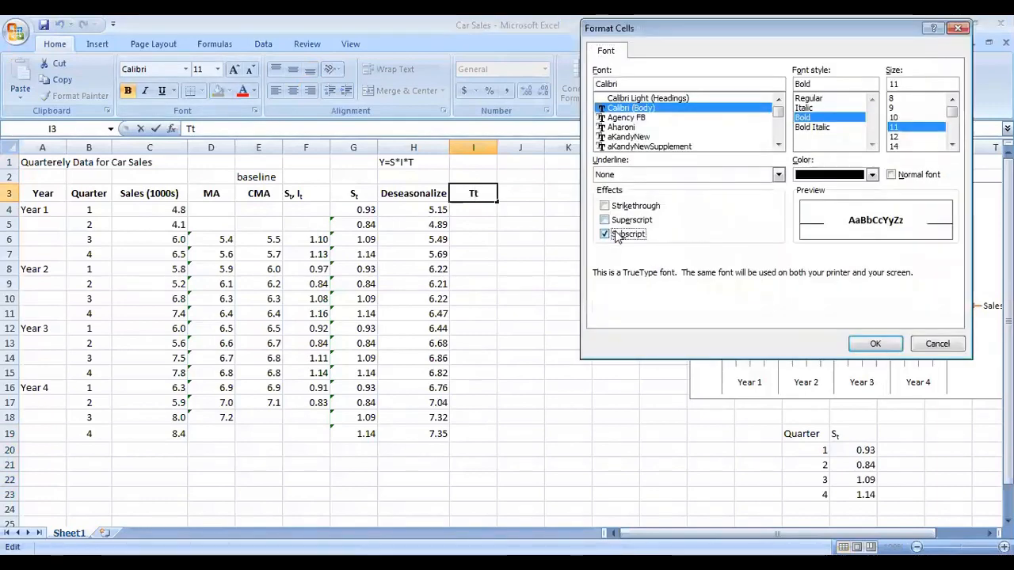
left_click(875, 345)
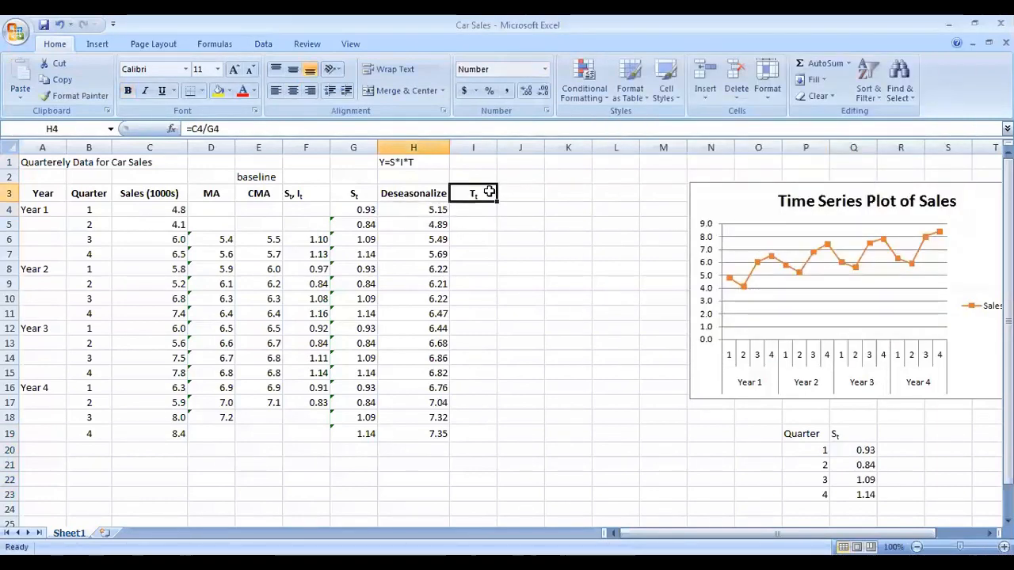
double_click(481, 193)
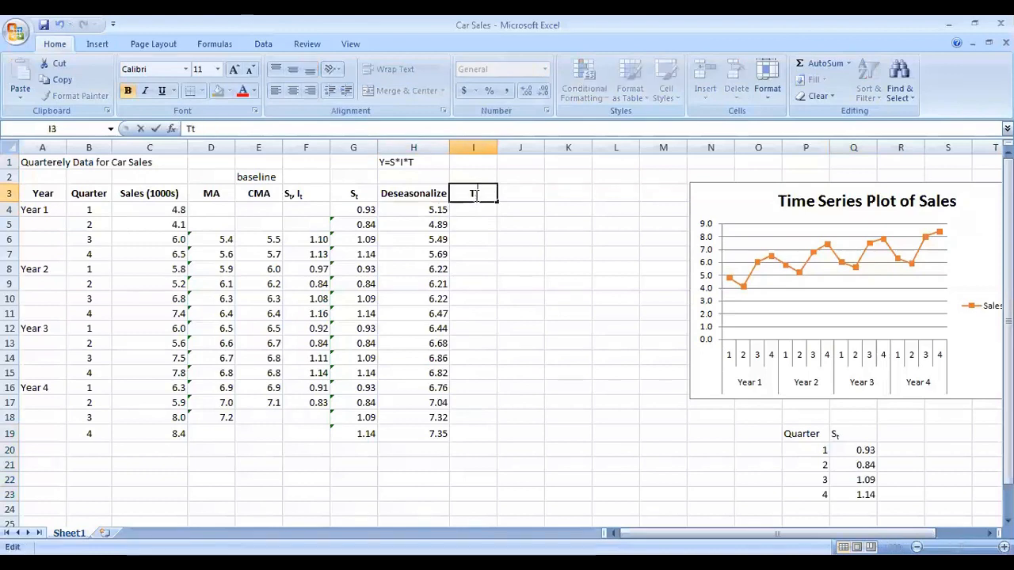
left_click(358, 200)
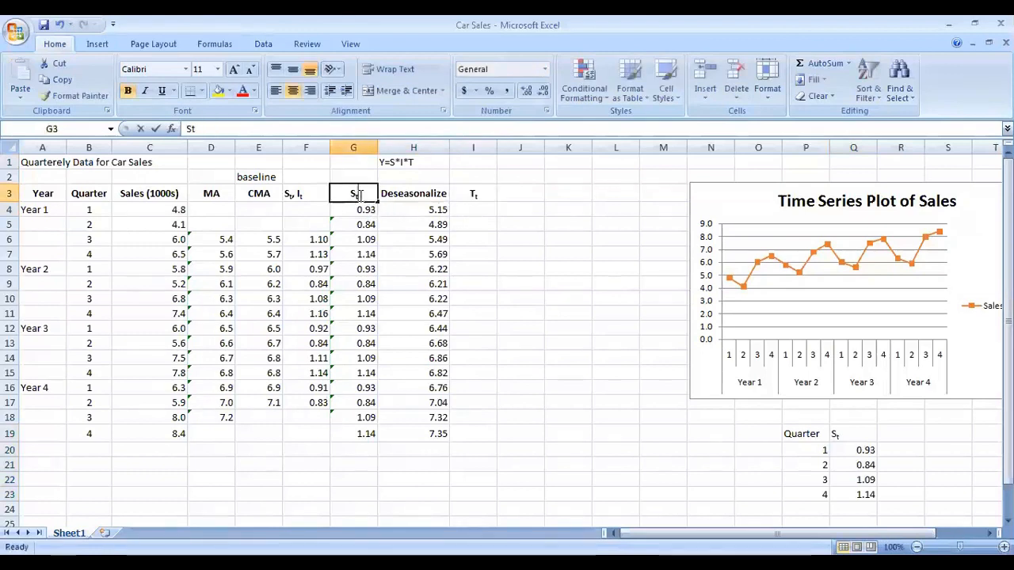
double_click(357, 199)
left_click(485, 200)
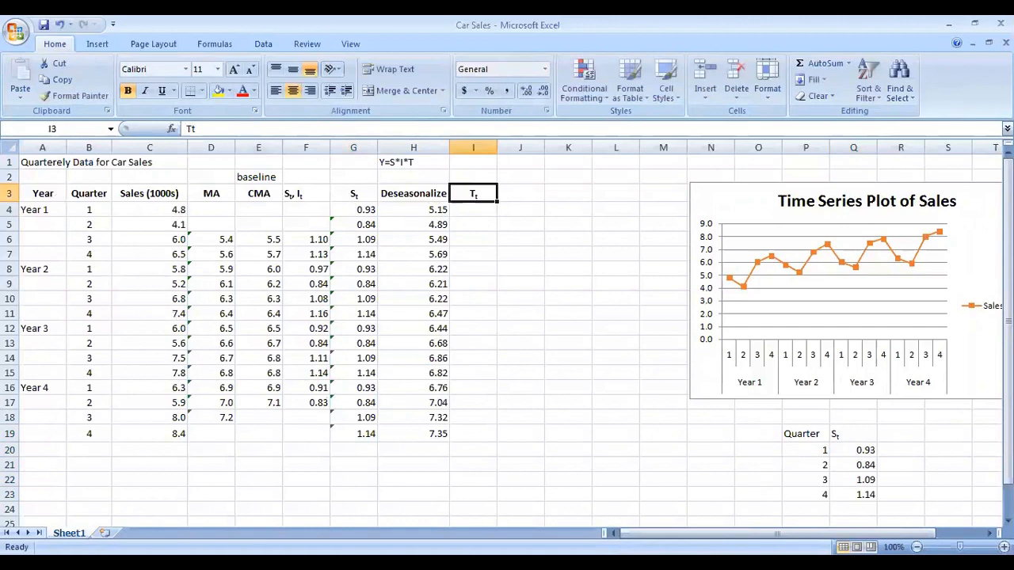
Step: Insert a new blank column before column A
left_click(45, 146)
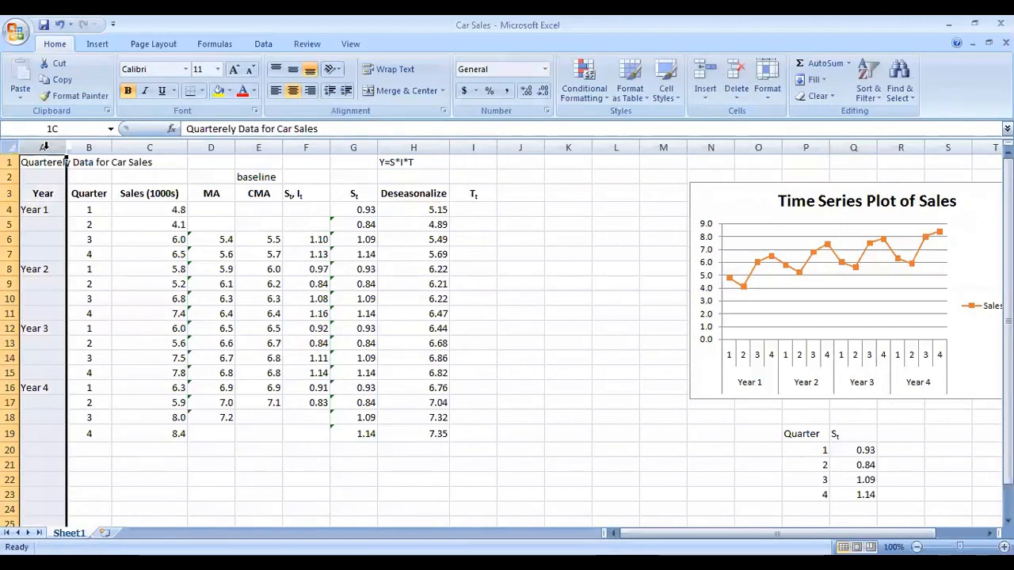
right_click(45, 146)
left_click(119, 229)
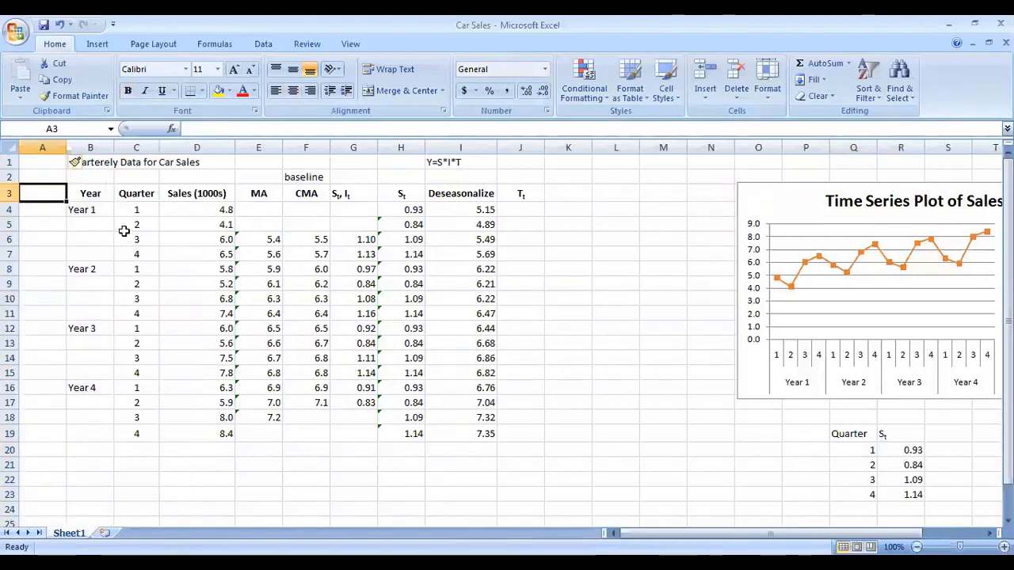
Step: Label A3 as t and enter the time index 1, 2, 3 in A4 through A6
type("t")
key("Return")
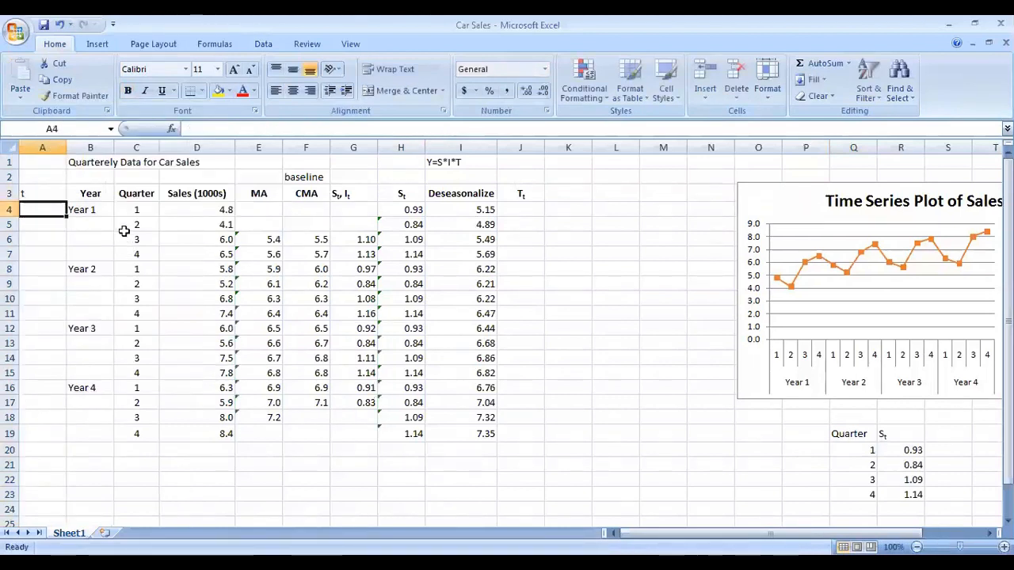
type("1")
key("Return")
type("2")
key("Return")
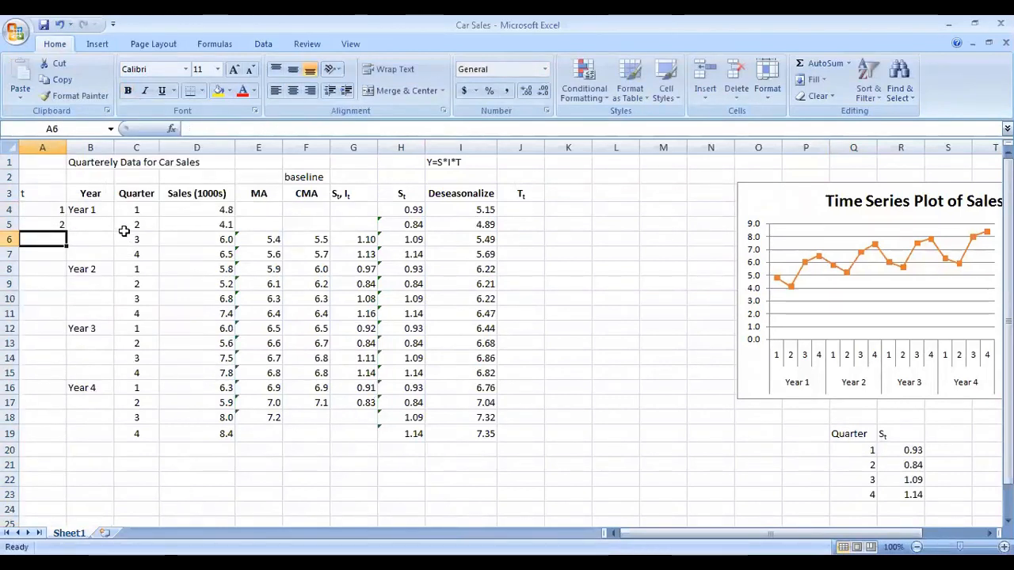
type("3")
key("Return")
Step: Fill the time index down to 16 in A19 and center the t column and its header
left_click_drag(45, 209, 65, 435)
left_click(293, 90)
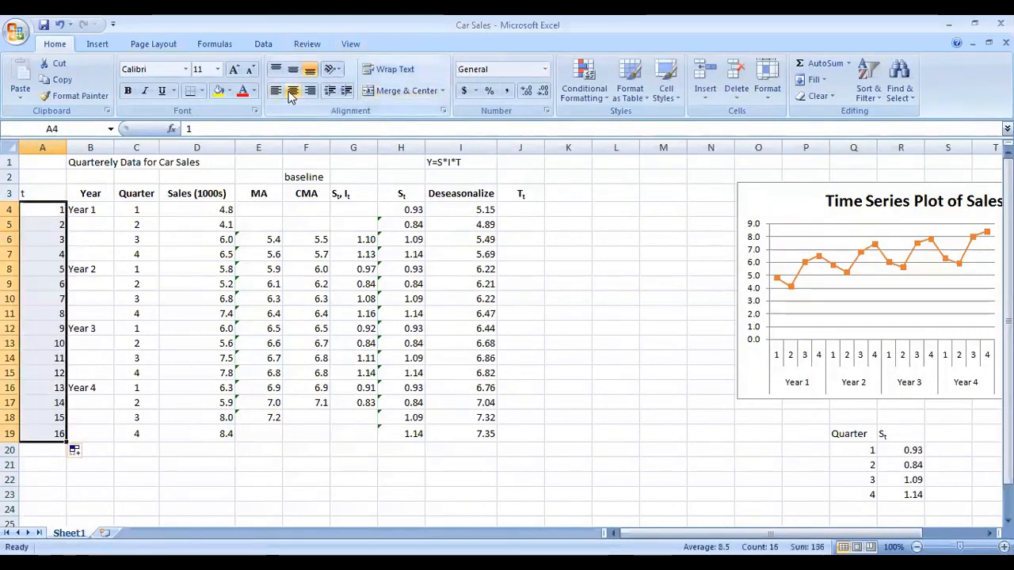
left_click(44, 194)
left_click(293, 90)
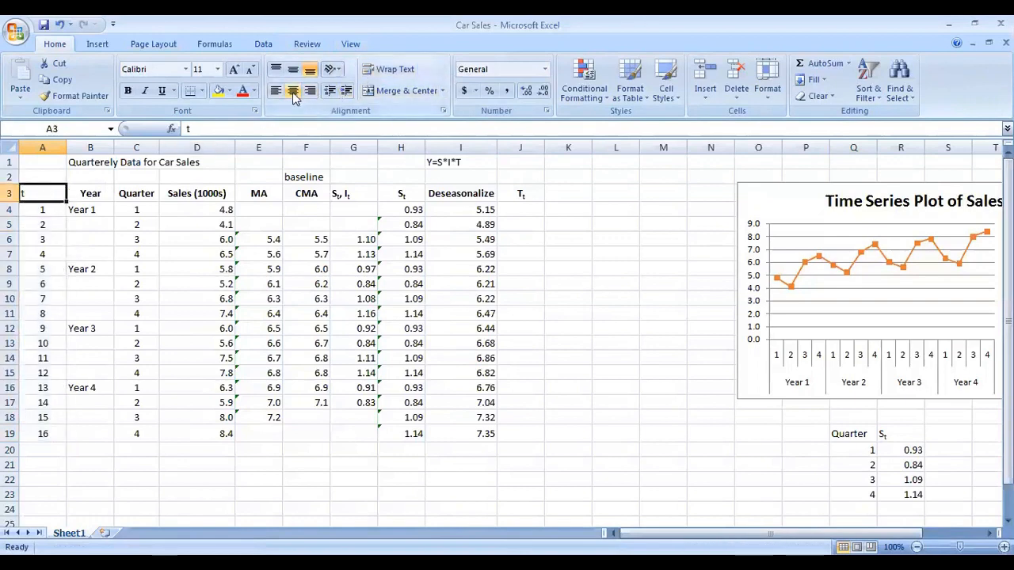
Step: Review the t and Deseasonalize columns by selecting their ranges
left_click(39, 436, "shift")
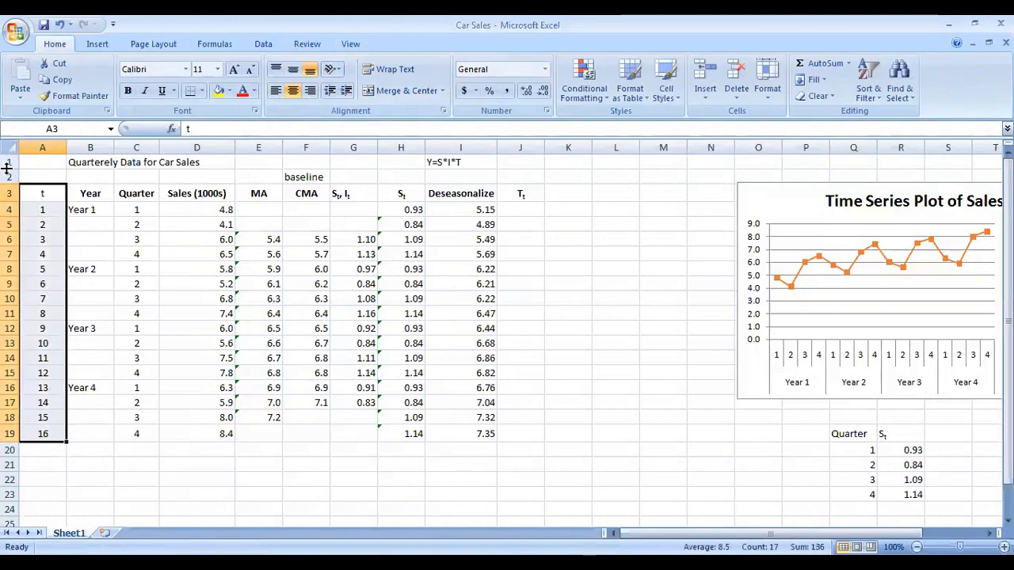
left_click(52, 198)
left_click(217, 331)
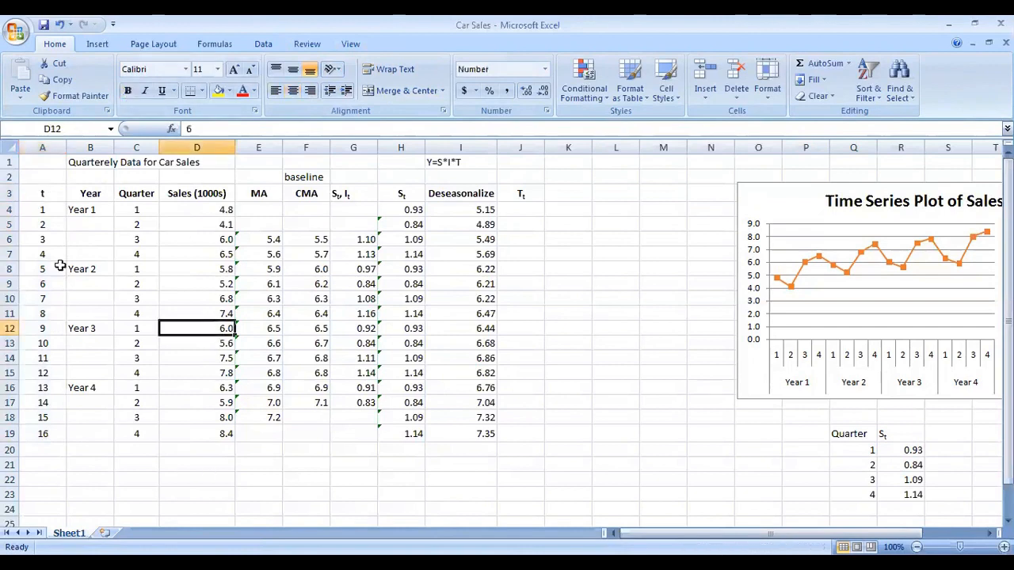
left_click(538, 218)
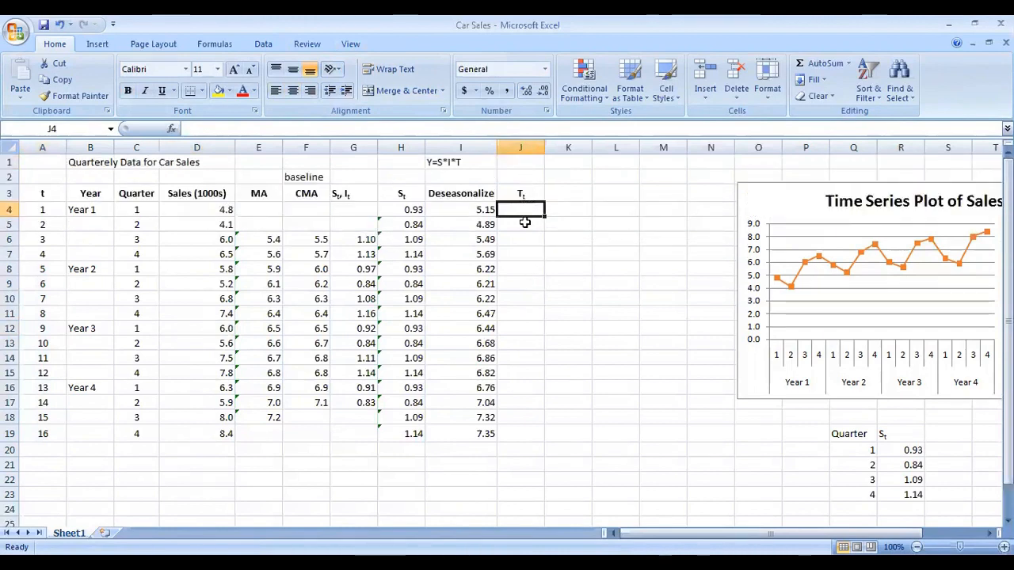
scroll(520, 232, "down", 1)
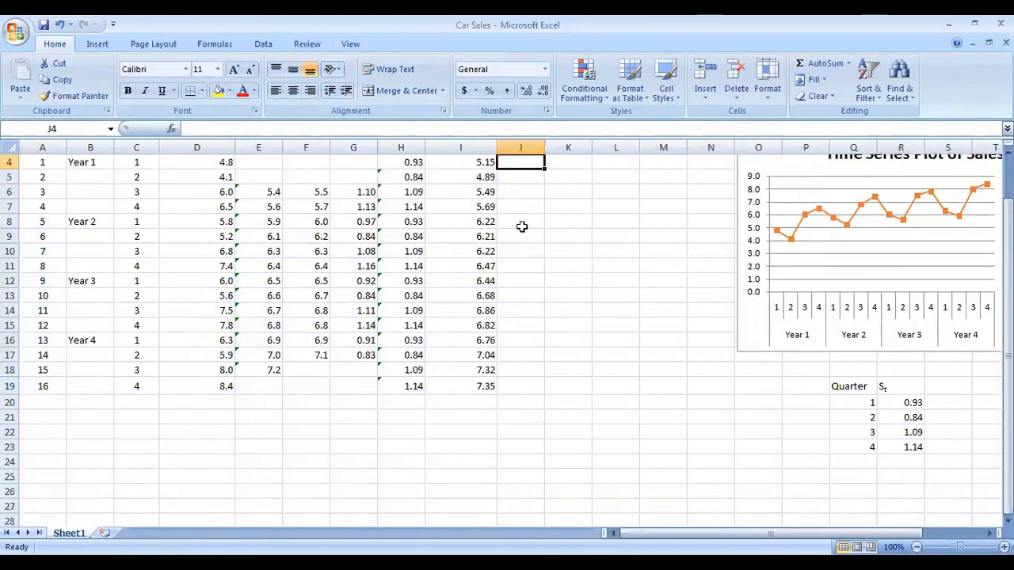
scroll(522, 227, "up", 1)
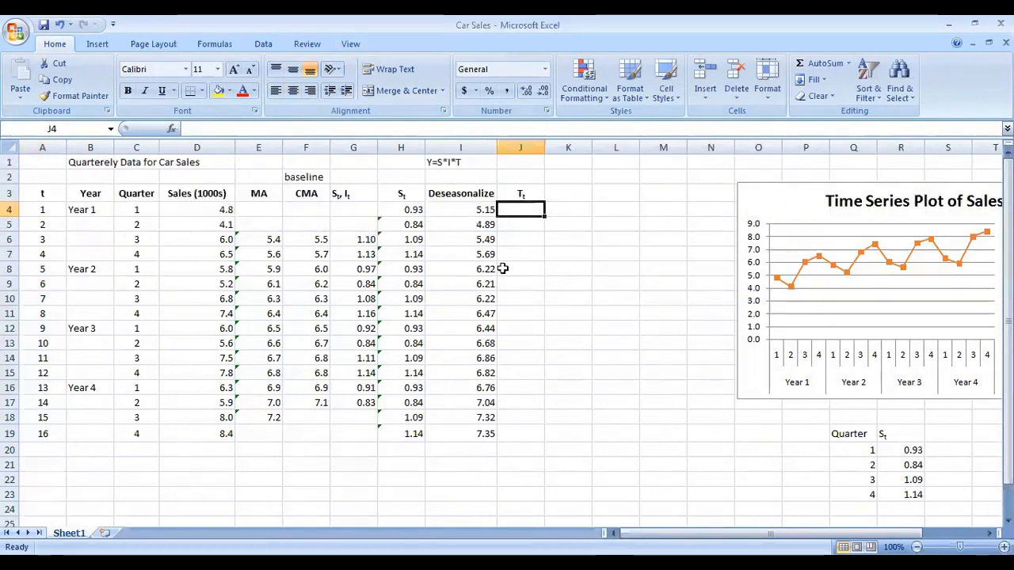
left_click(482, 195)
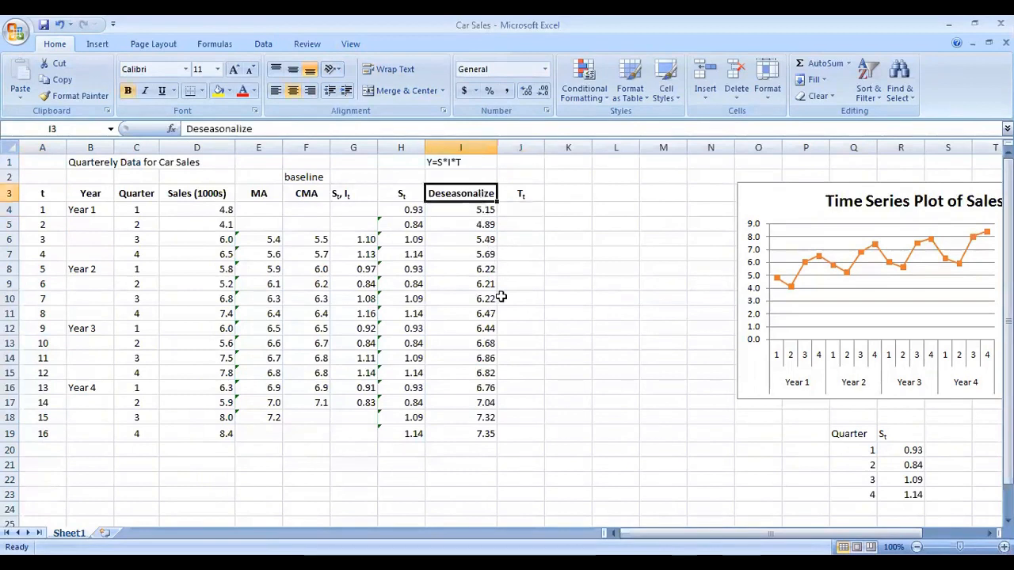
left_click(484, 432, "shift")
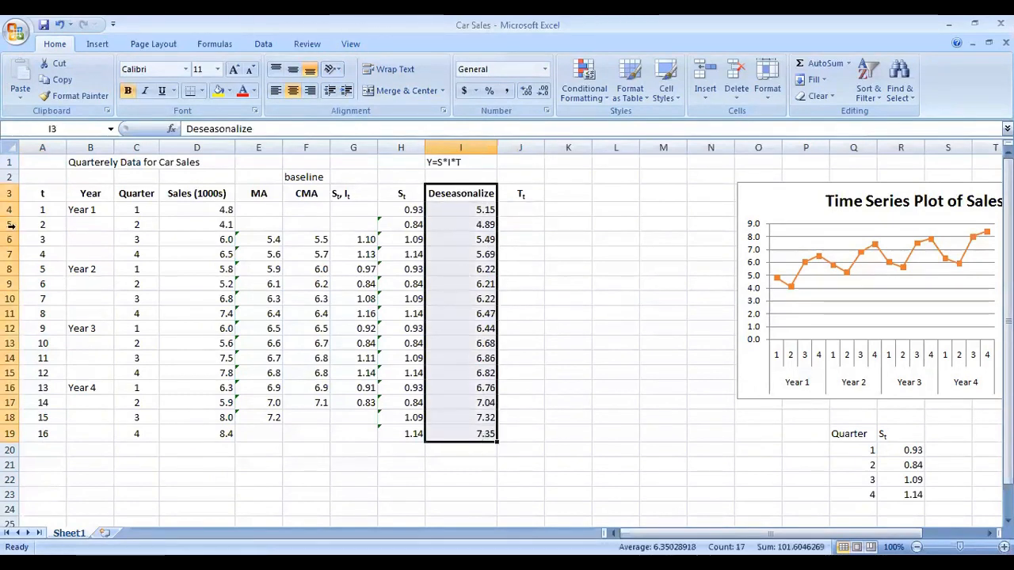
left_click_drag(42, 194, 50, 403)
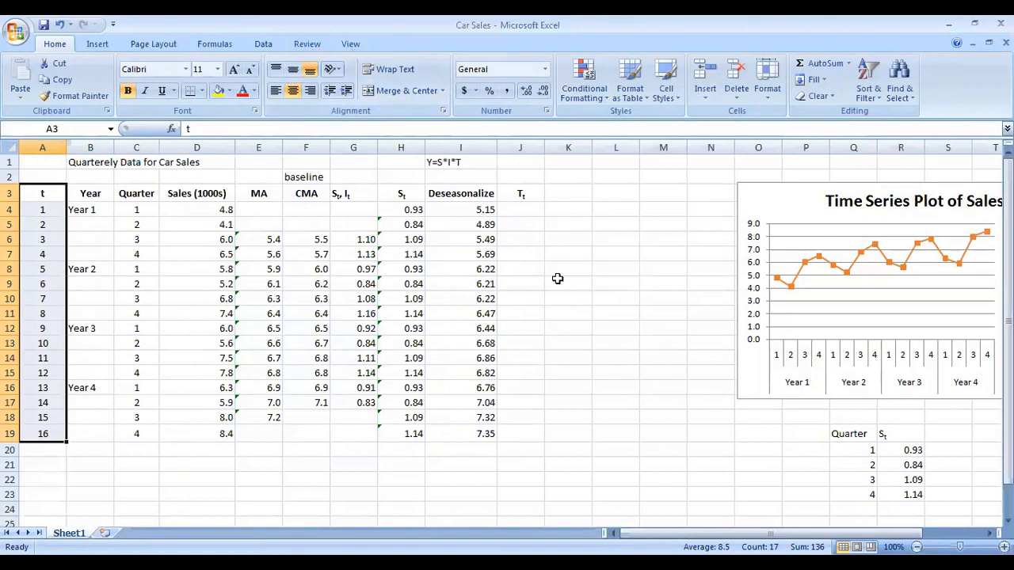
Step: Check in Excel Options that the Analysis ToolPak add-in is enabled
left_click(266, 49)
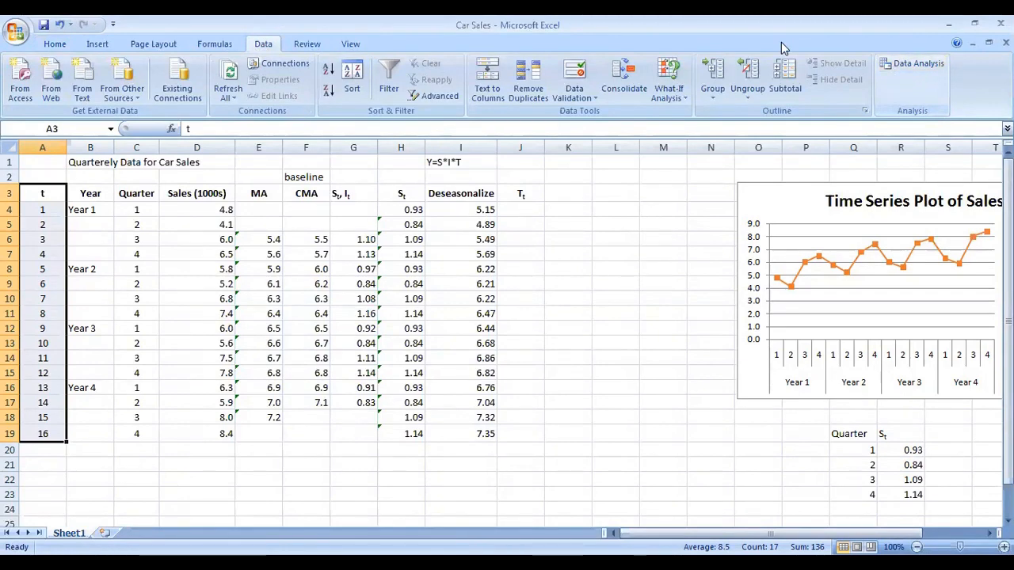
key("alt+f")
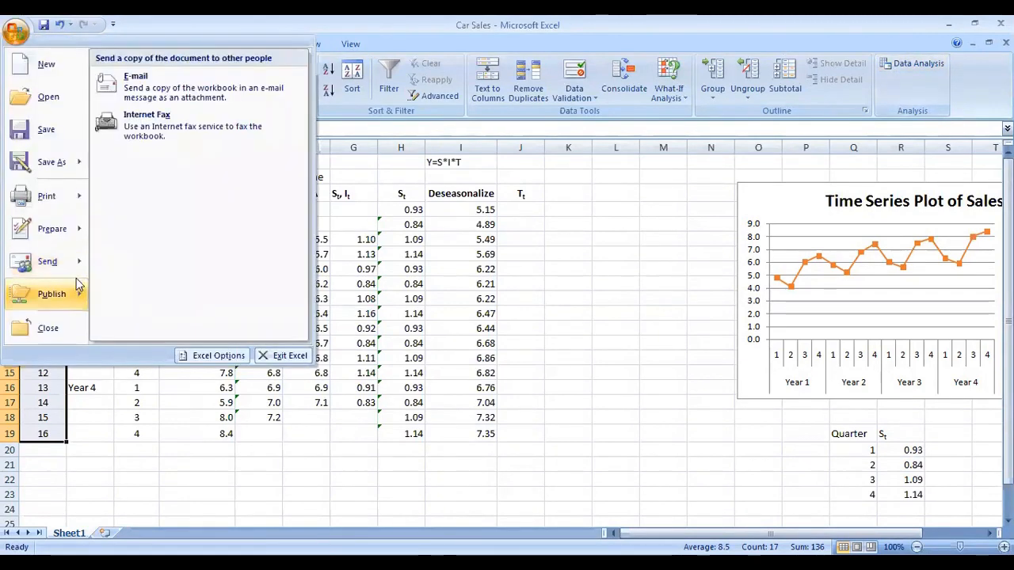
left_click(199, 358)
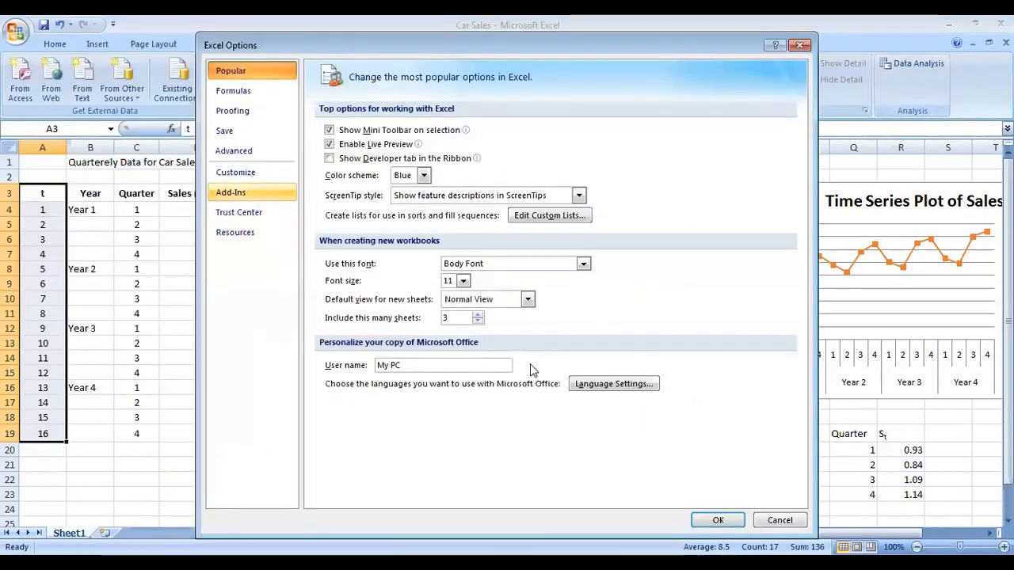
left_click(460, 490)
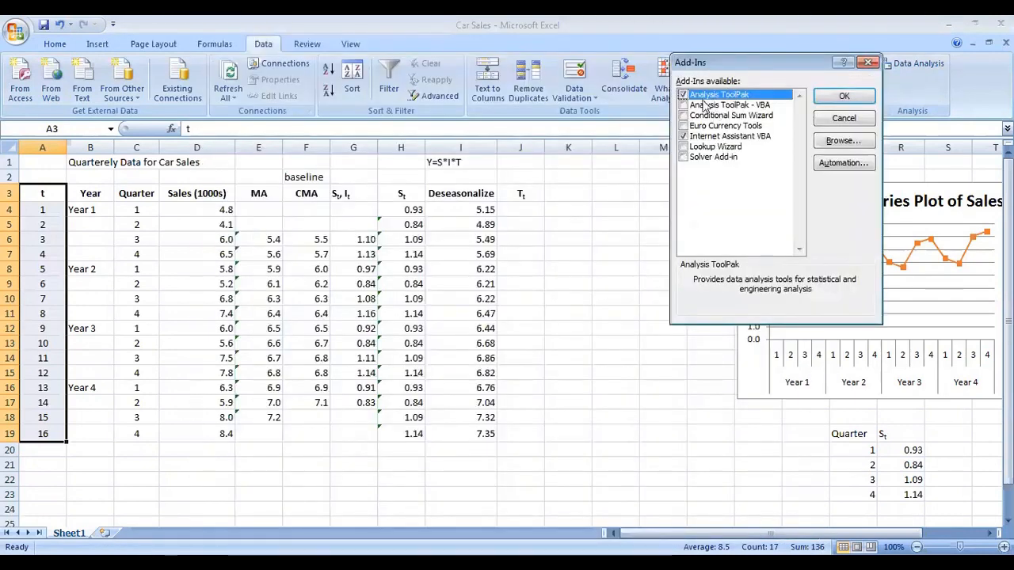
left_click(868, 63)
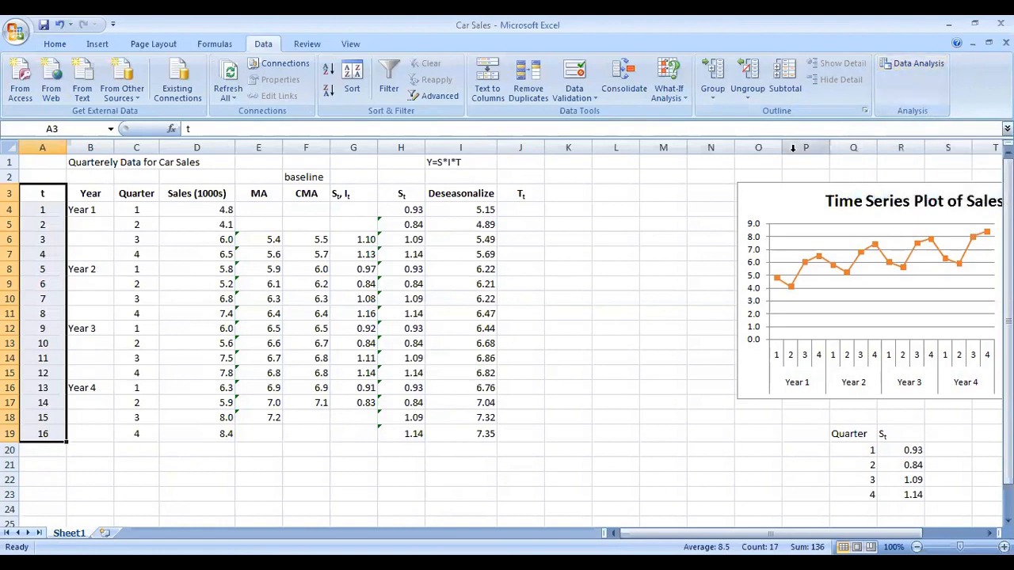
Step: Open Data Analysis and choose the Regression tool
left_click(883, 65)
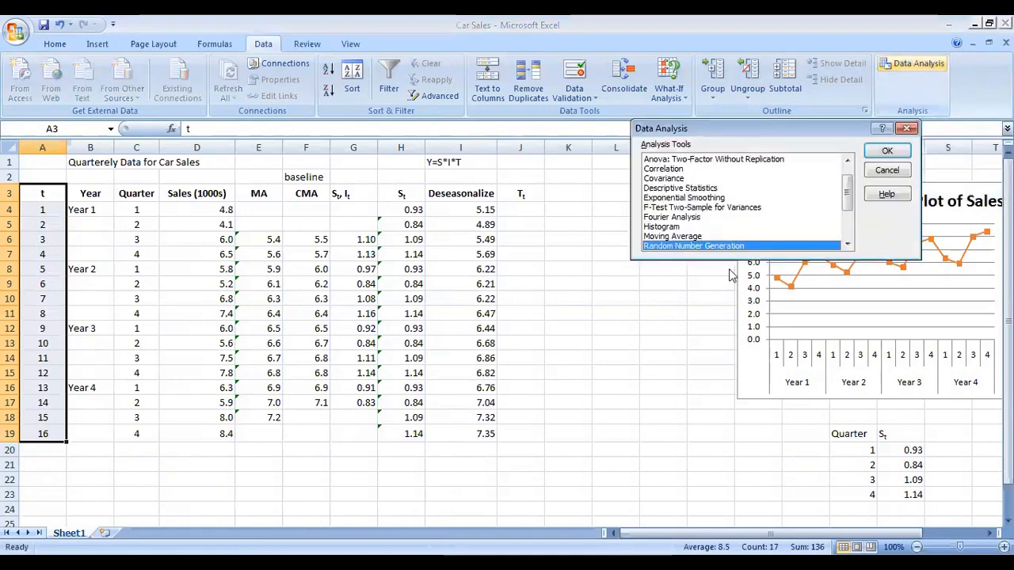
scroll(757, 223, "down", 3)
left_click(687, 207)
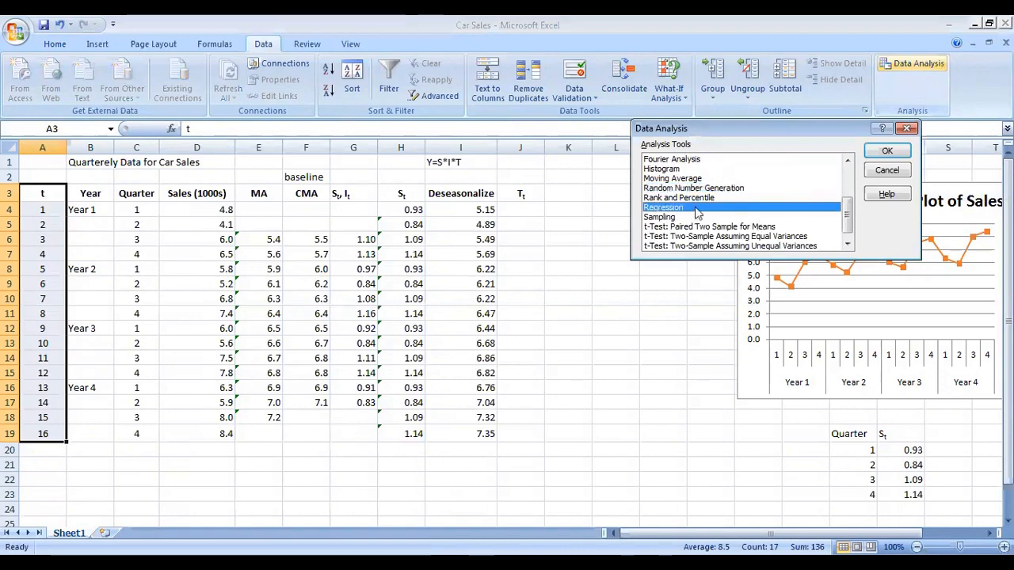
left_click(887, 150)
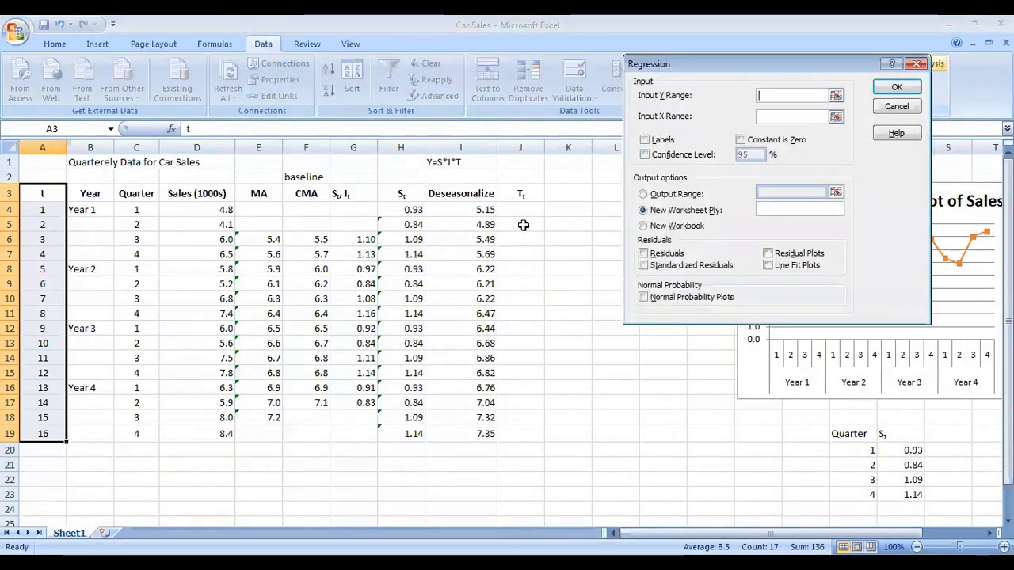
Step: Set the regression Y range to I3:I19 and the X range to A3:A19, with Labels enabled
left_click_drag(464, 196, 467, 433)
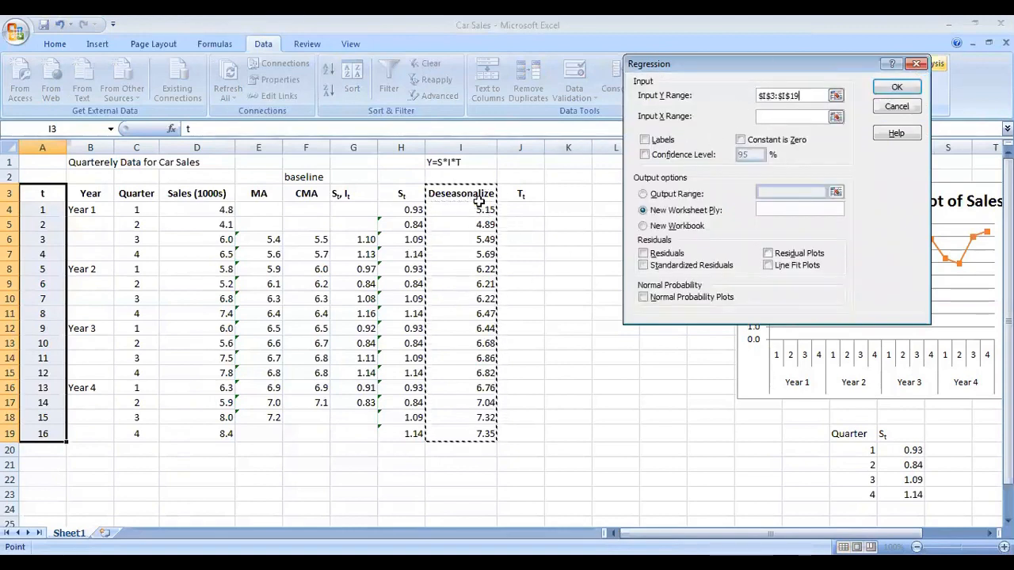
left_click(801, 116)
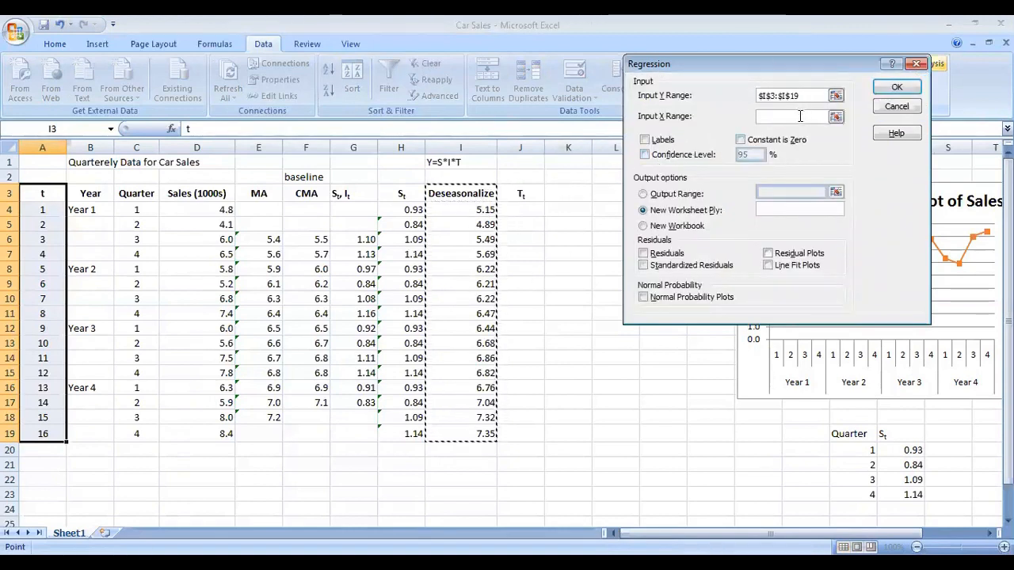
left_click_drag(38, 210, 43, 433)
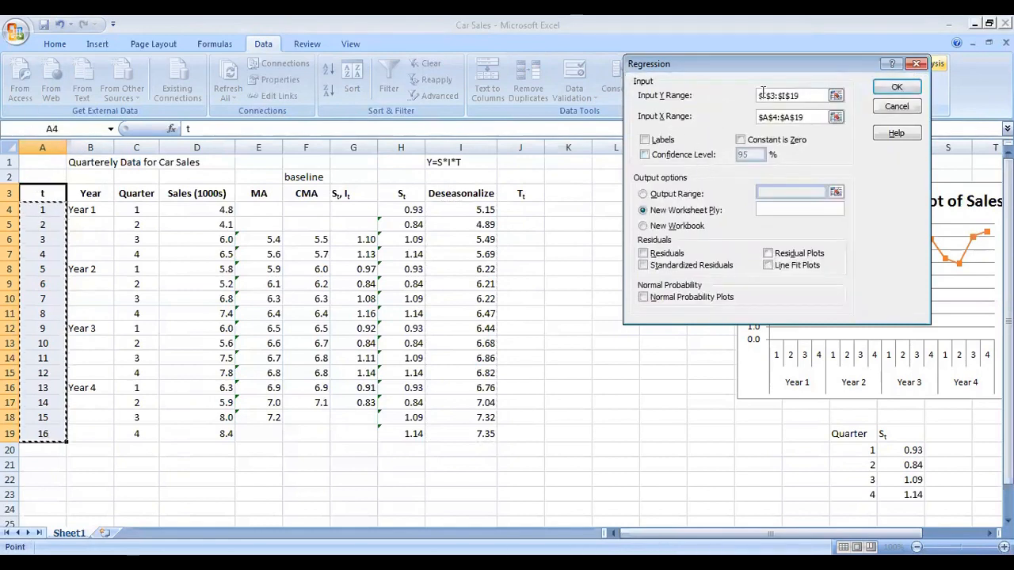
left_click_drag(45, 191, 50, 204)
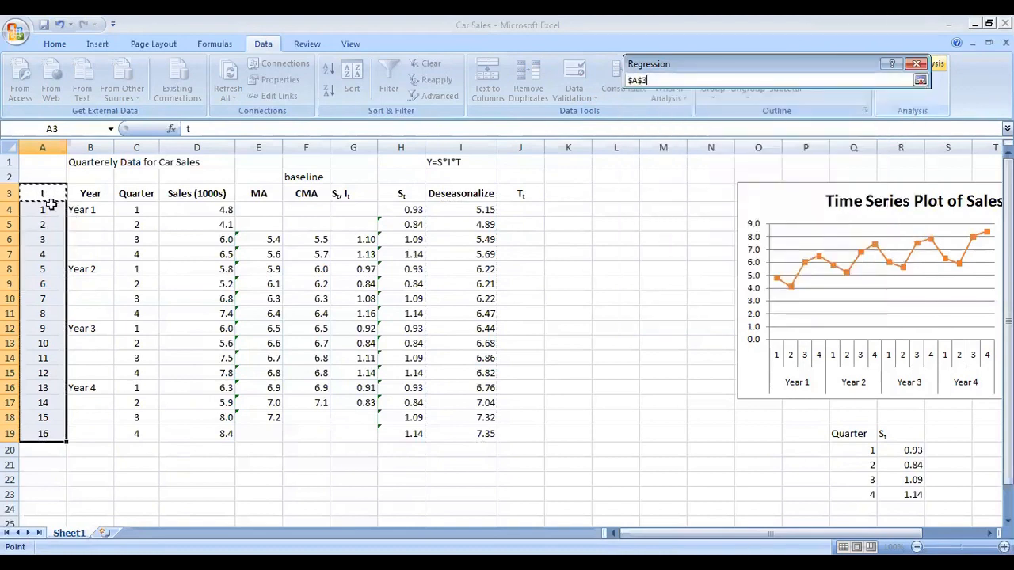
left_click_drag(43, 432, 43, 433)
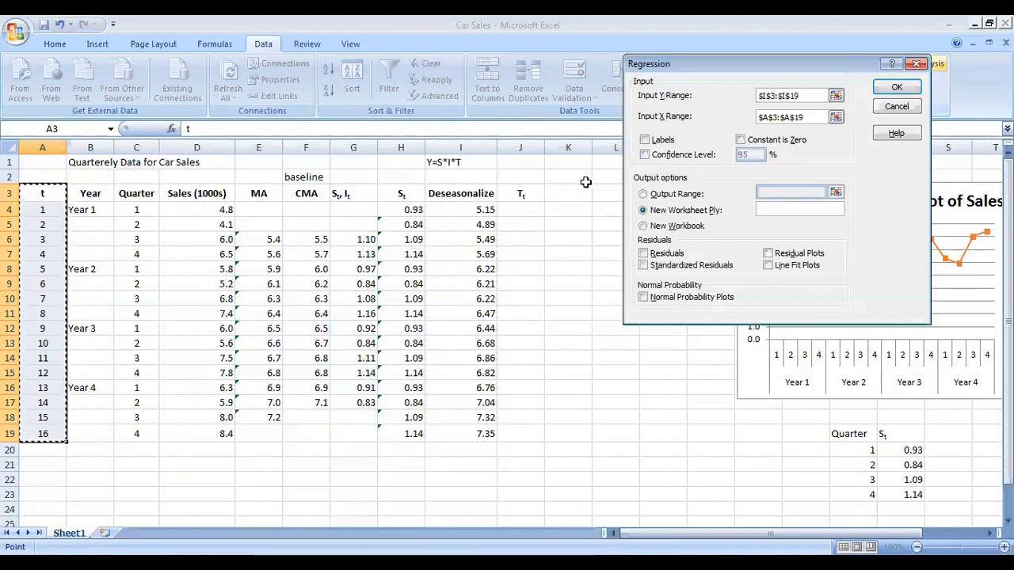
left_click(668, 140)
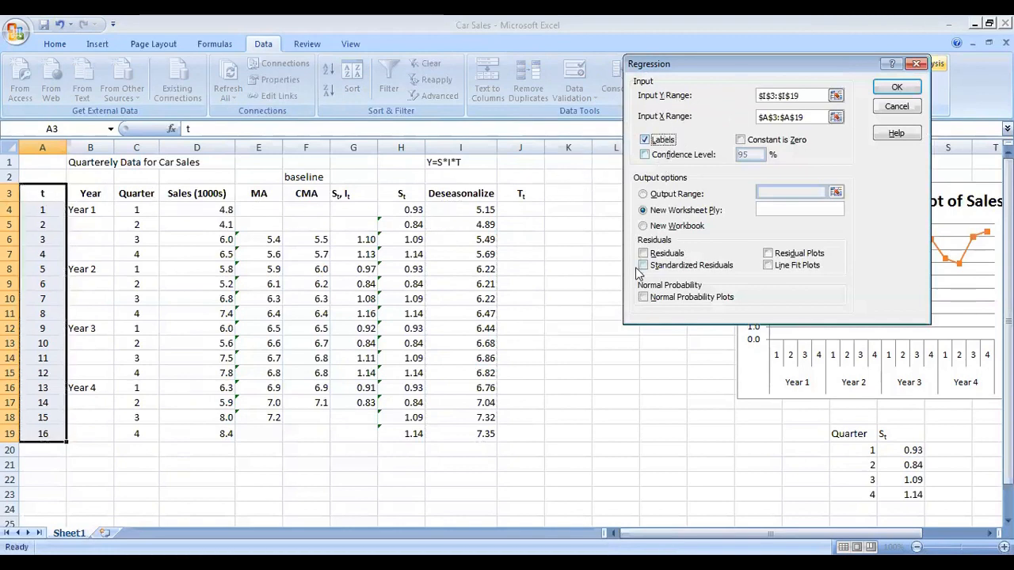
Step: Direct the regression output to cell A26 on the same sheet and run the regression
left_click(655, 195)
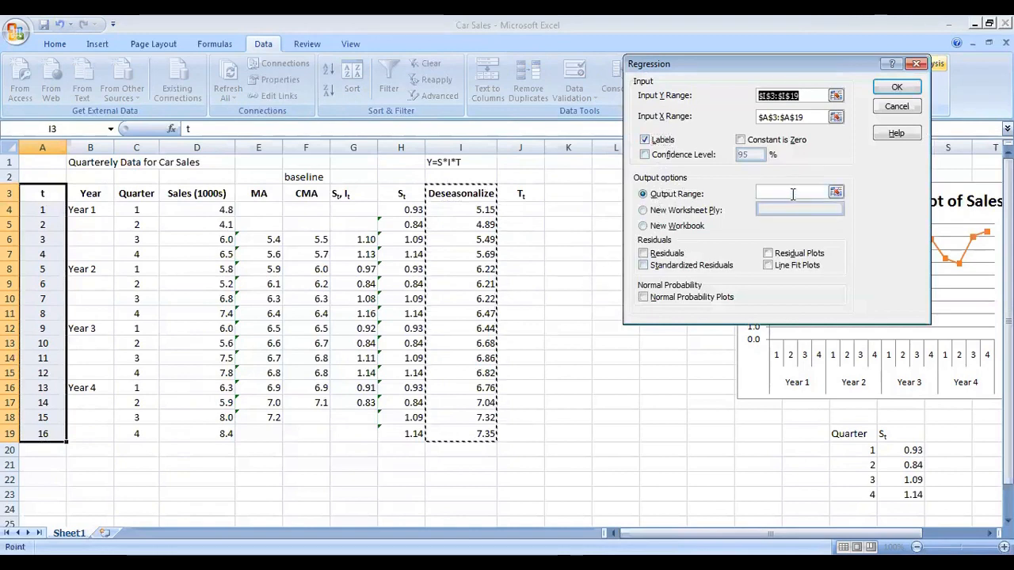
scroll(493, 396, "down", 1)
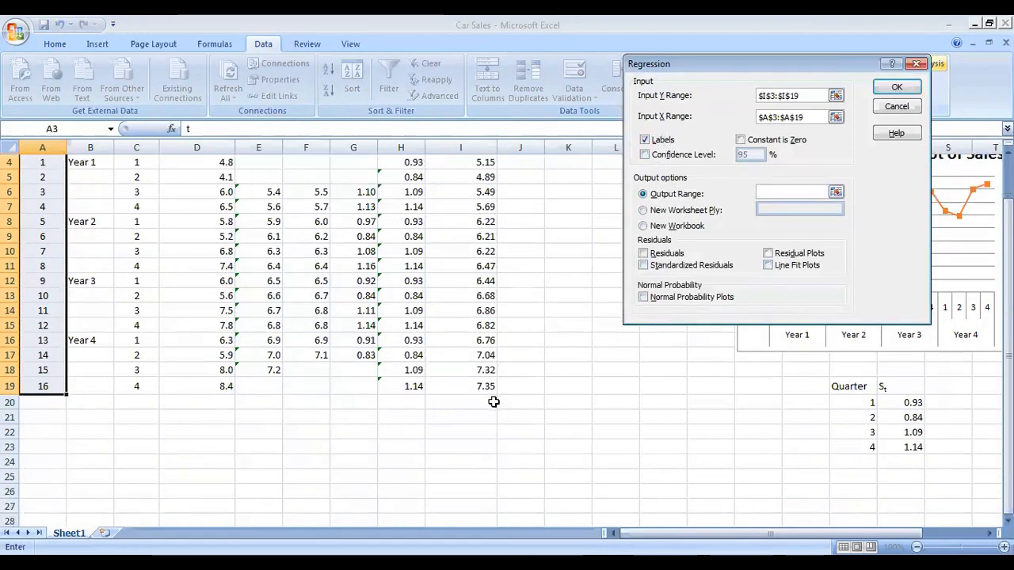
left_click(44, 491)
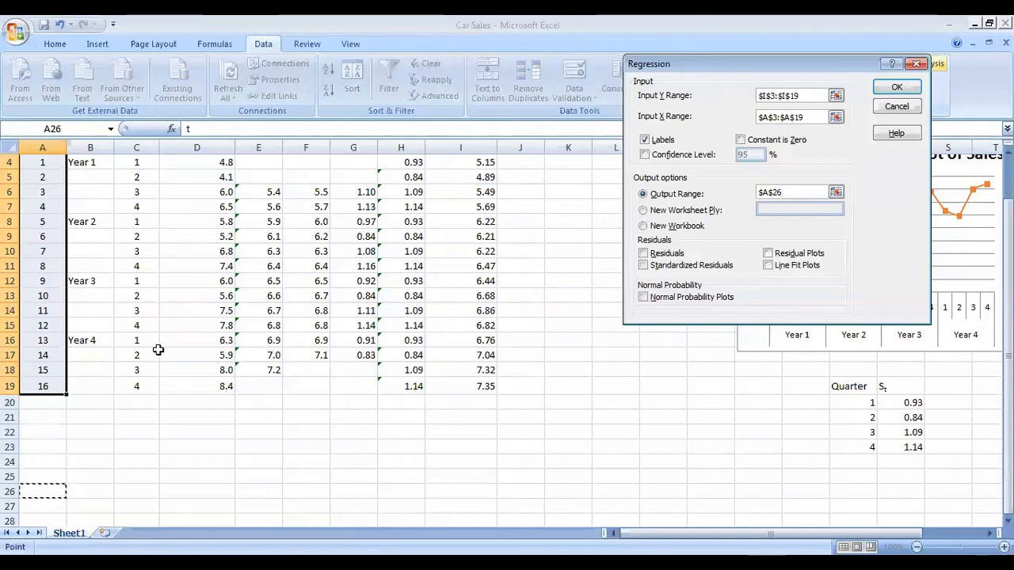
scroll(151, 381, "up", 1)
scroll(151, 377, "down", 3)
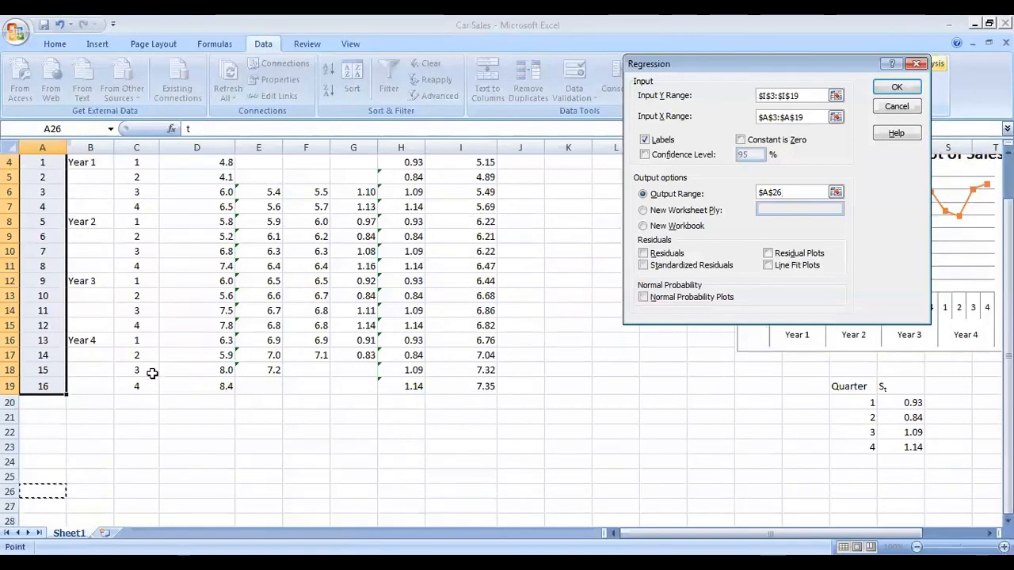
scroll(152, 373, "up", 1)
scroll(301, 249, "up", 2)
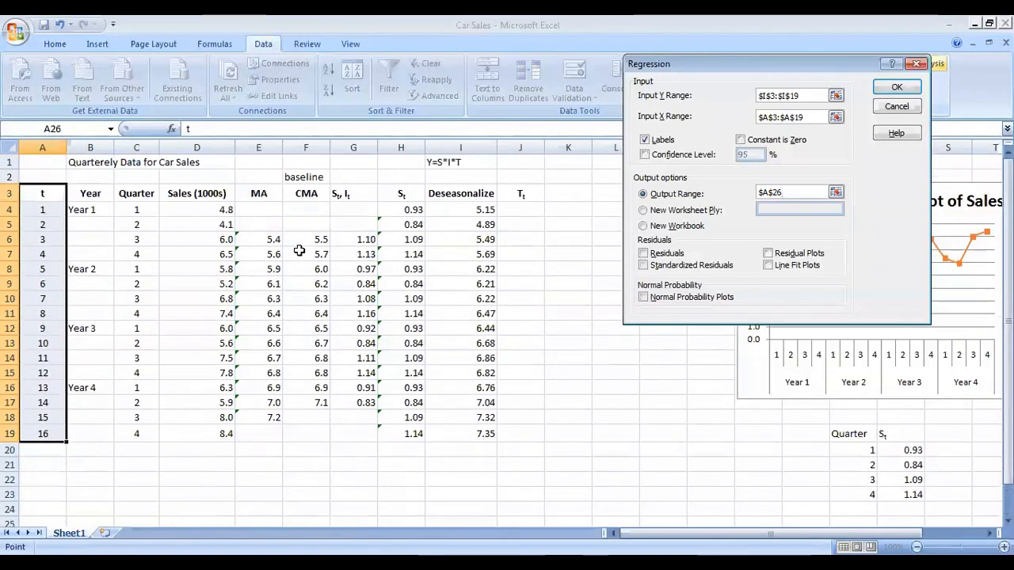
scroll(127, 385, "down", 2)
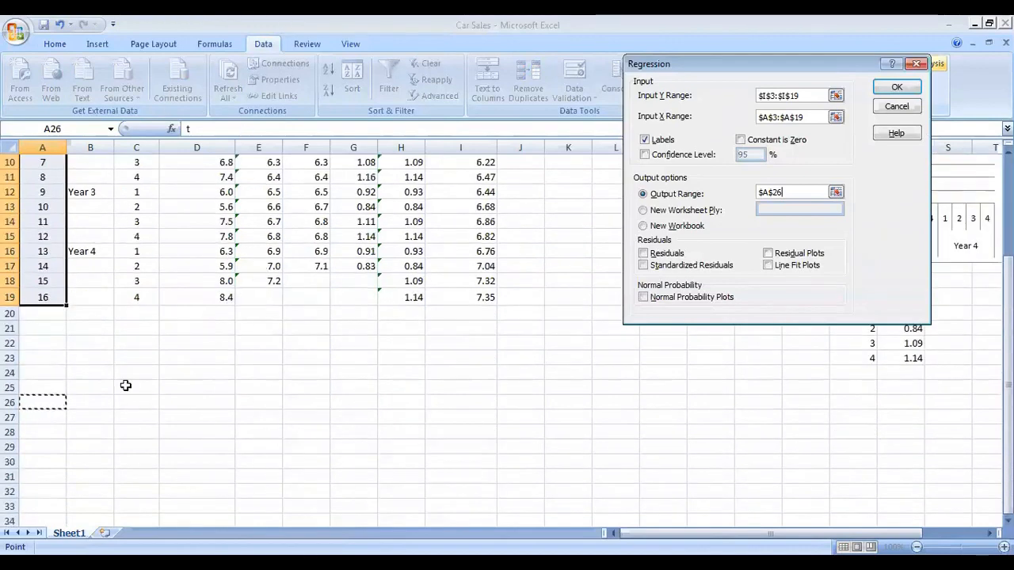
scroll(52, 409, "down", 1)
left_click(886, 92)
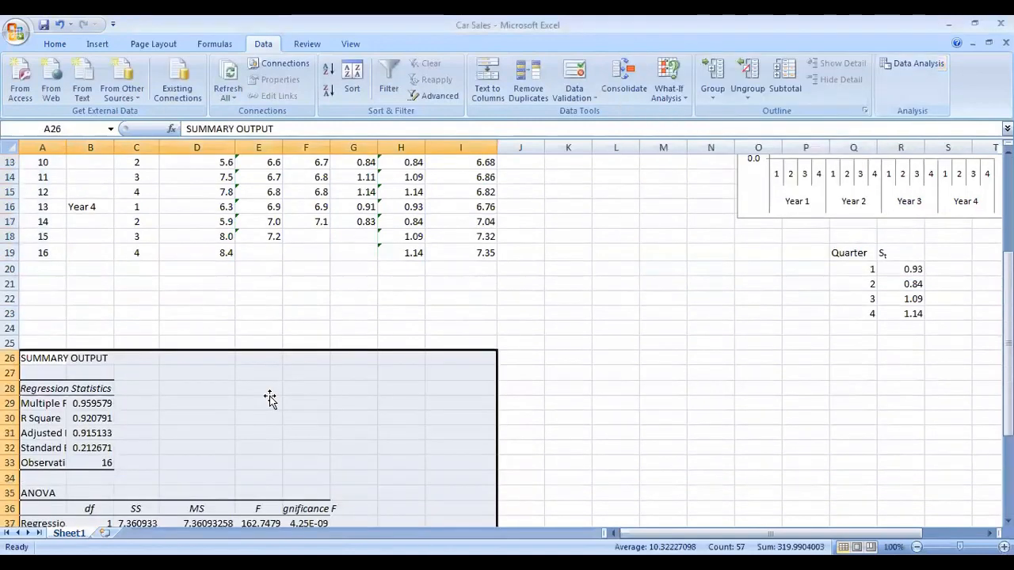
Step: Autofit column A so the regression output labels are fully readable
double_click(61, 146)
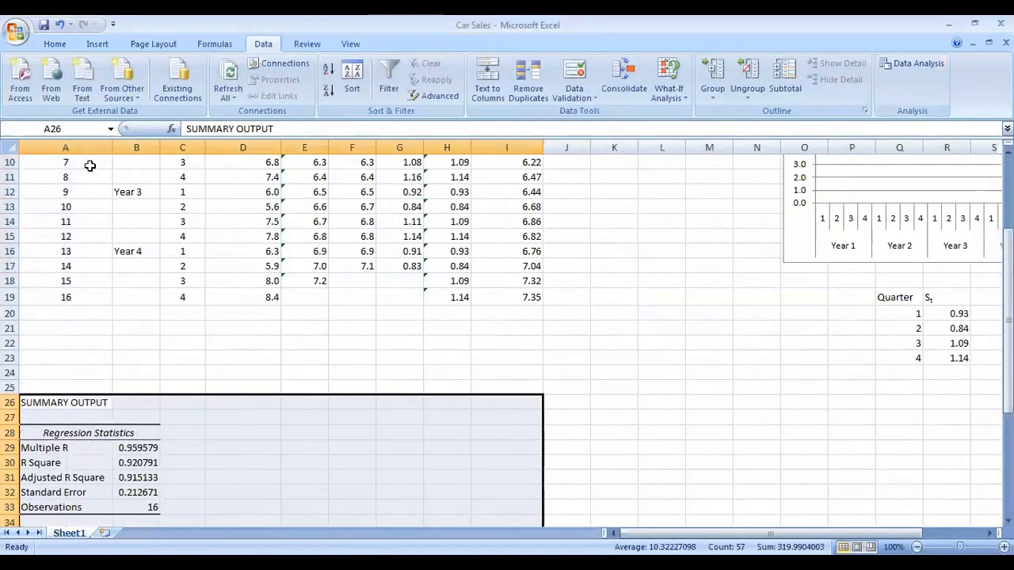
scroll(179, 282, "down", 4)
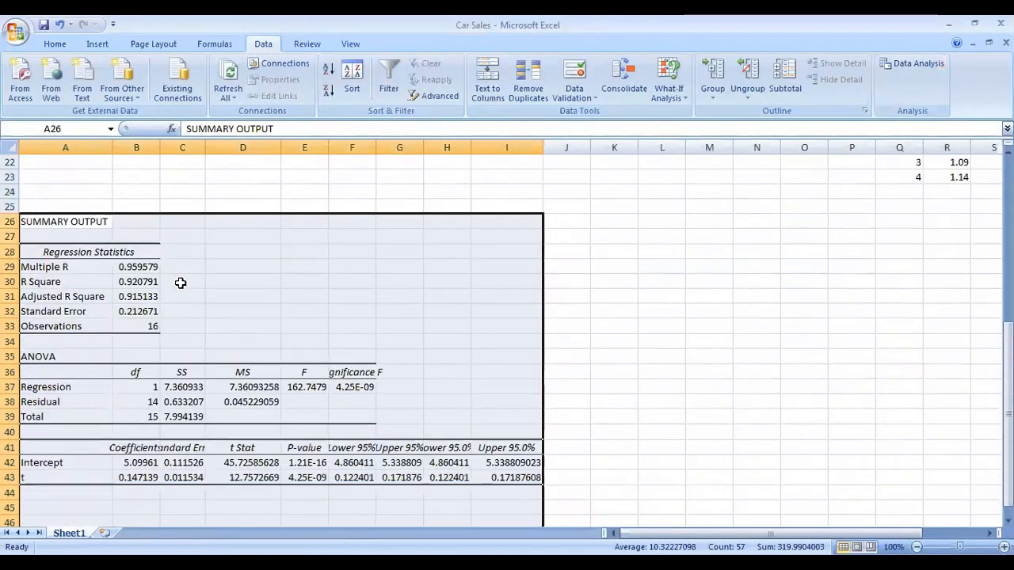
scroll(181, 283, "up", 6)
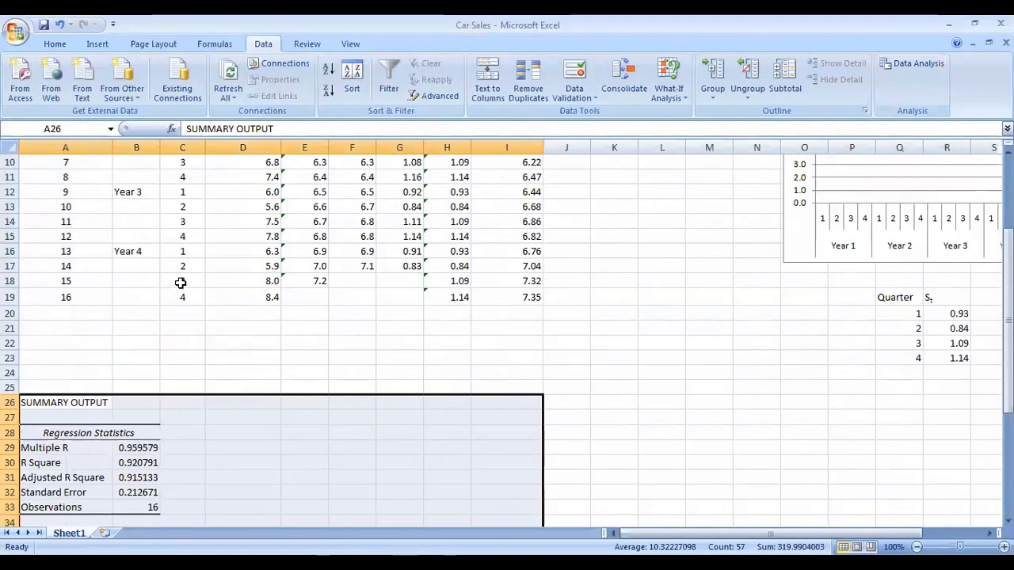
scroll(182, 285, "down", 8)
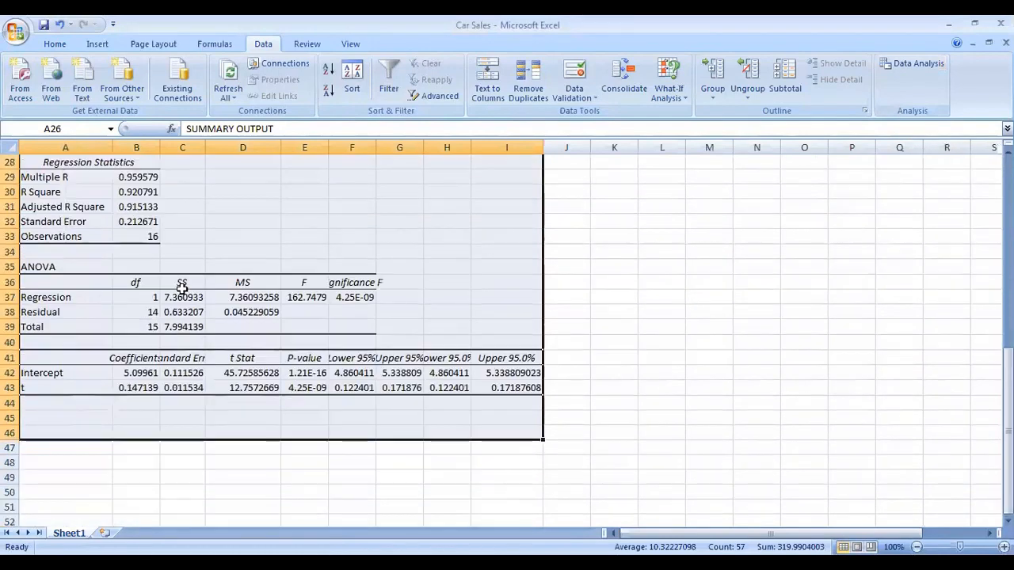
Step: Highlight the two P-values in E42:E43 and the Significance F value in F37 with yellow fill
left_click(141, 373)
left_click_drag(301, 375, 302, 389)
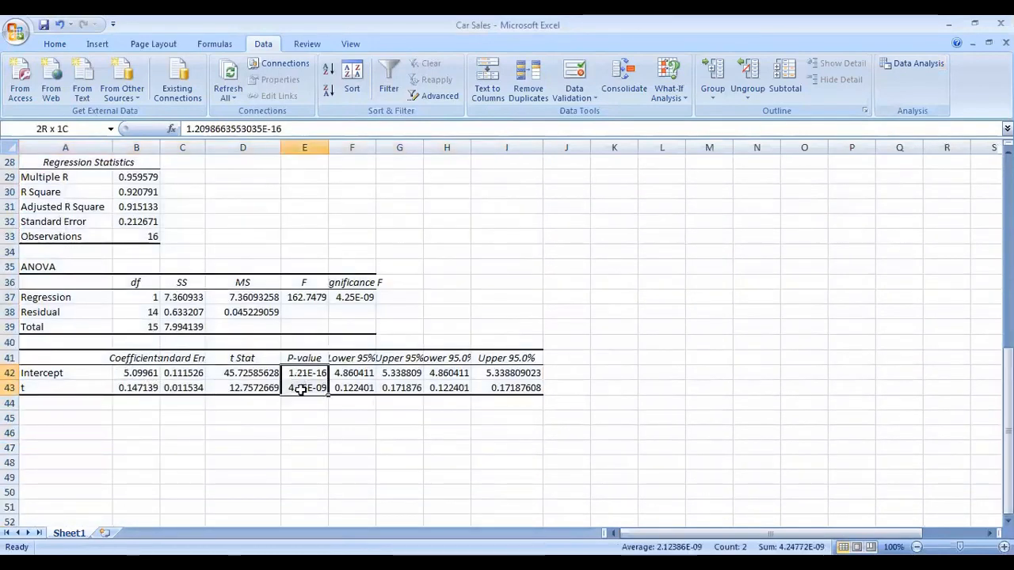
left_click(55, 44)
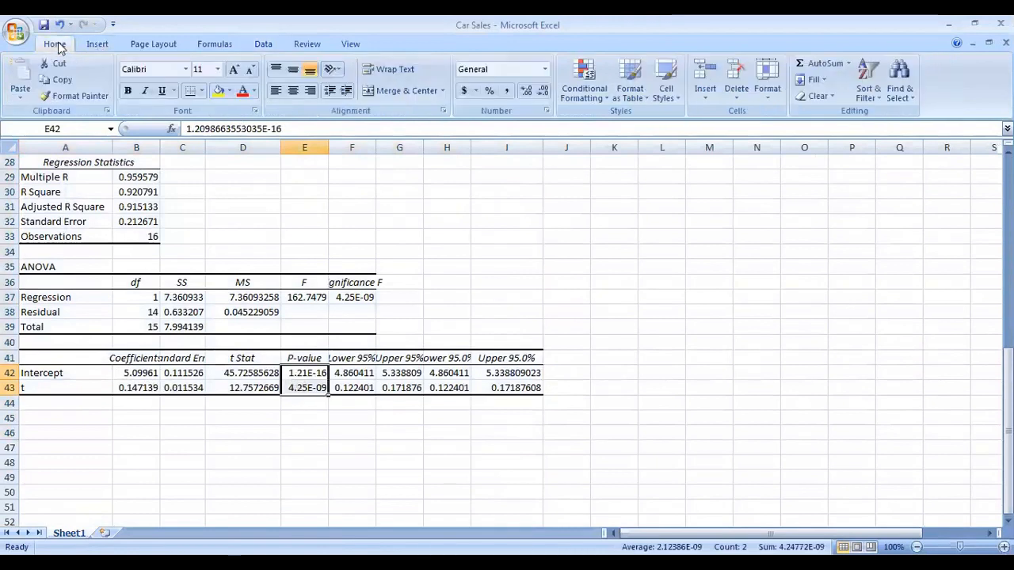
left_click(219, 90)
left_click(354, 297)
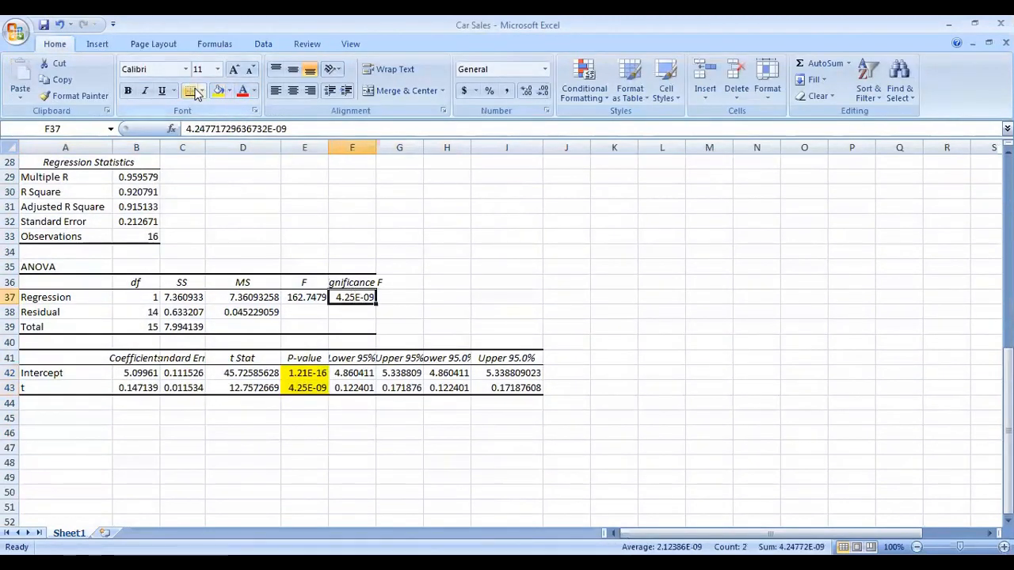
left_click(218, 90)
Step: Highlight the coefficients in B42:B43 and the Adjusted R Square row A31:B31 with yellow fill
left_click_drag(136, 373, 139, 388)
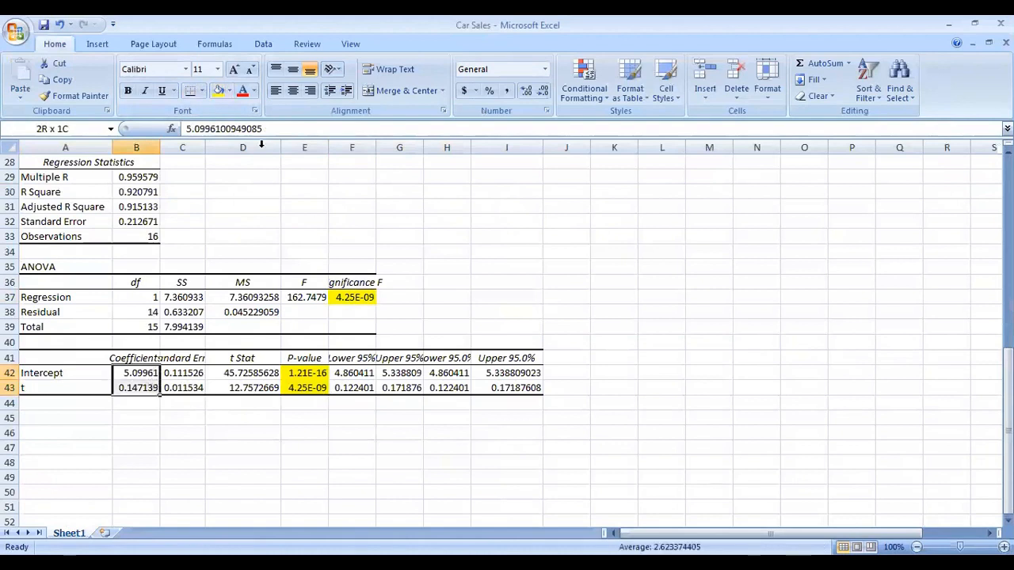
left_click(219, 90)
left_click_drag(139, 207, 66, 203)
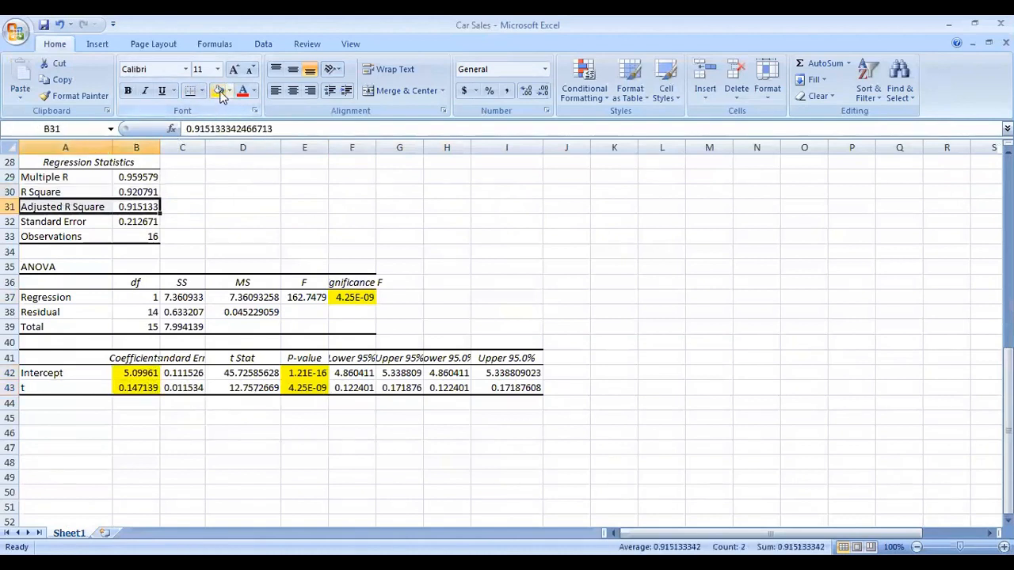
left_click(219, 91)
Step: Review the highlighted regression statistics, significance and p-values in the summary output
scroll(242, 323, "up", 5)
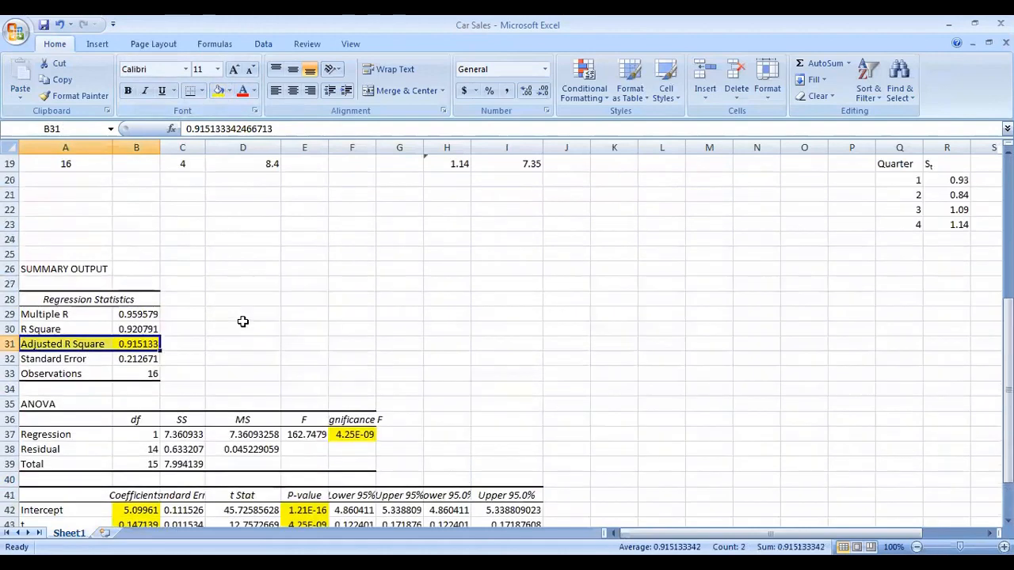
scroll(243, 323, "down", 4)
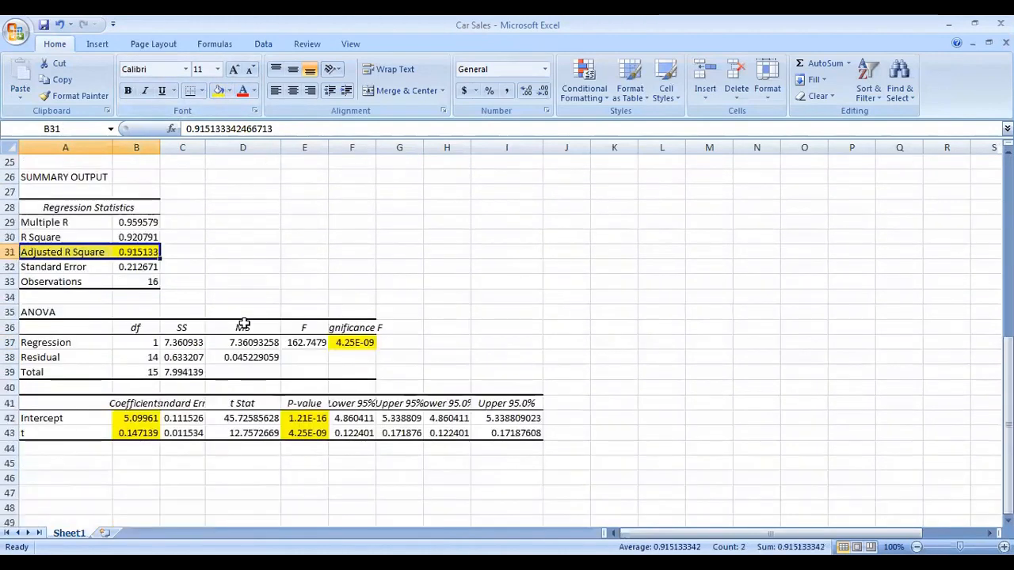
scroll(246, 323, "up", 1)
scroll(246, 323, "down", 3)
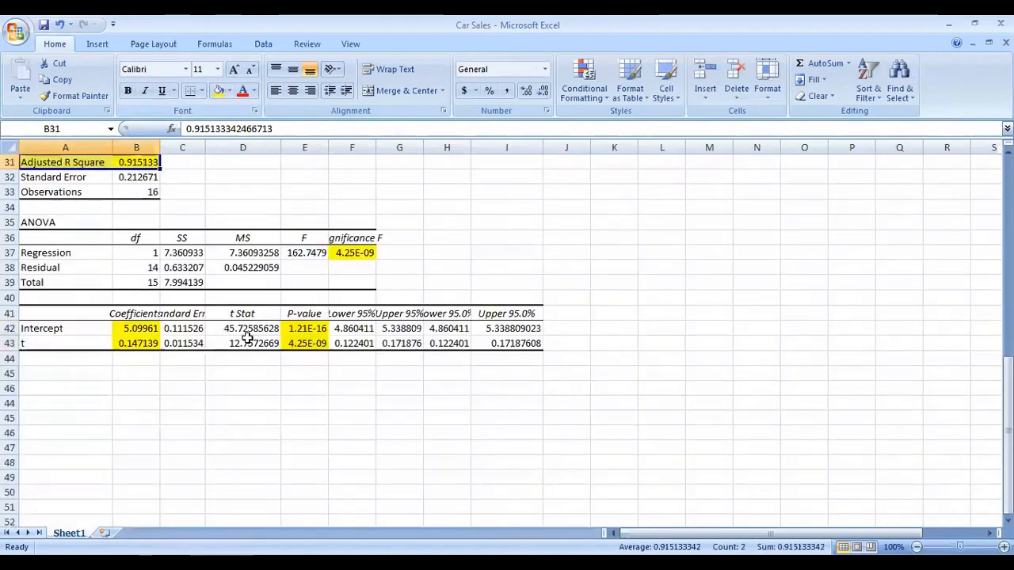
scroll(129, 207, "up", 1)
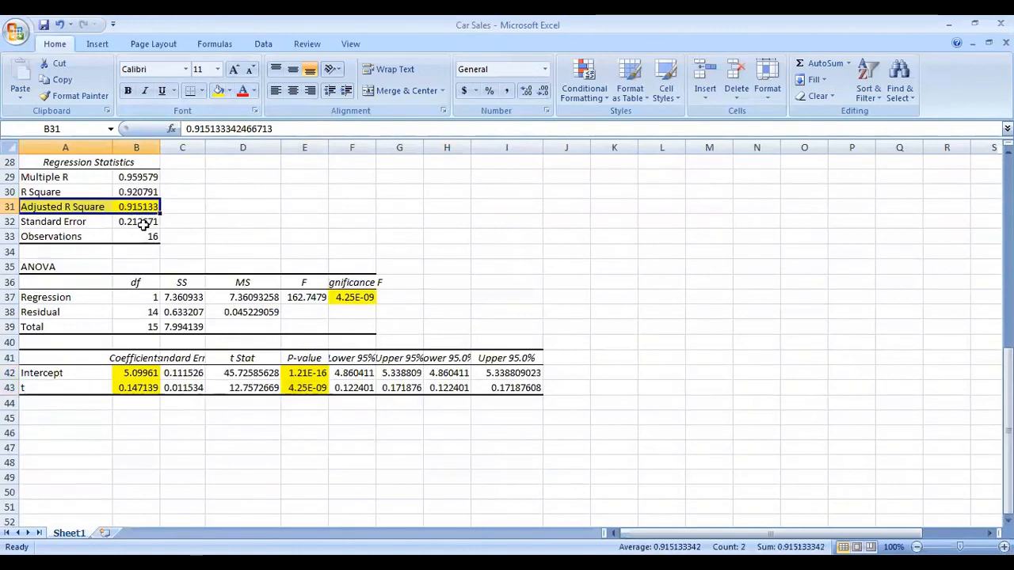
scroll(162, 225, "down", 2)
left_click(354, 204)
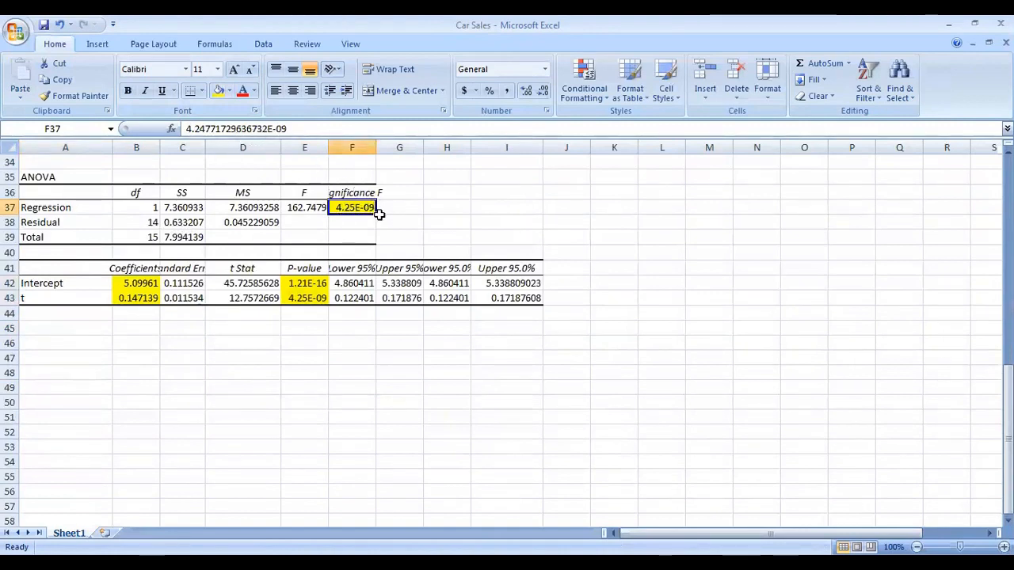
left_click(300, 287)
left_click(304, 299)
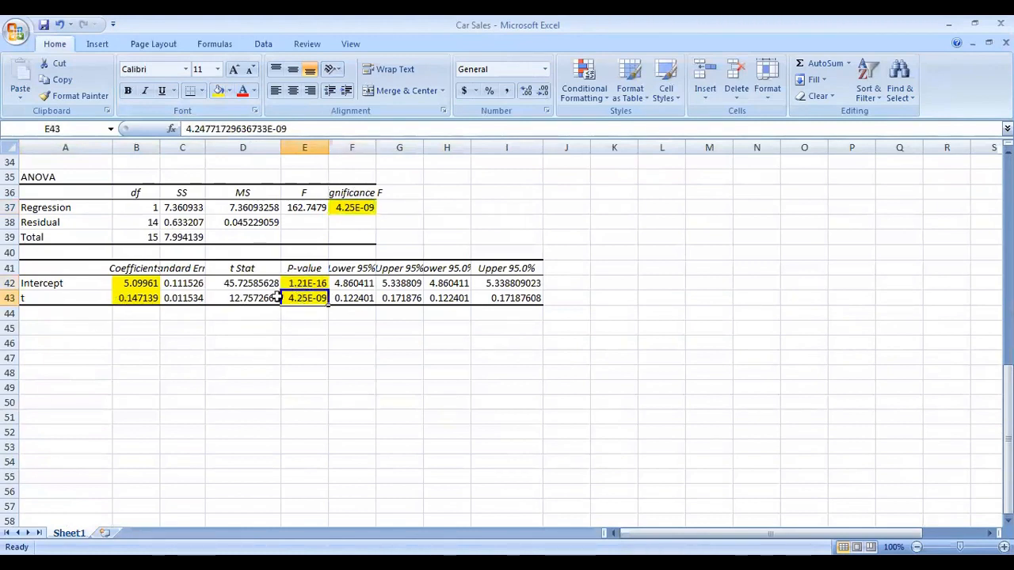
left_click(37, 304)
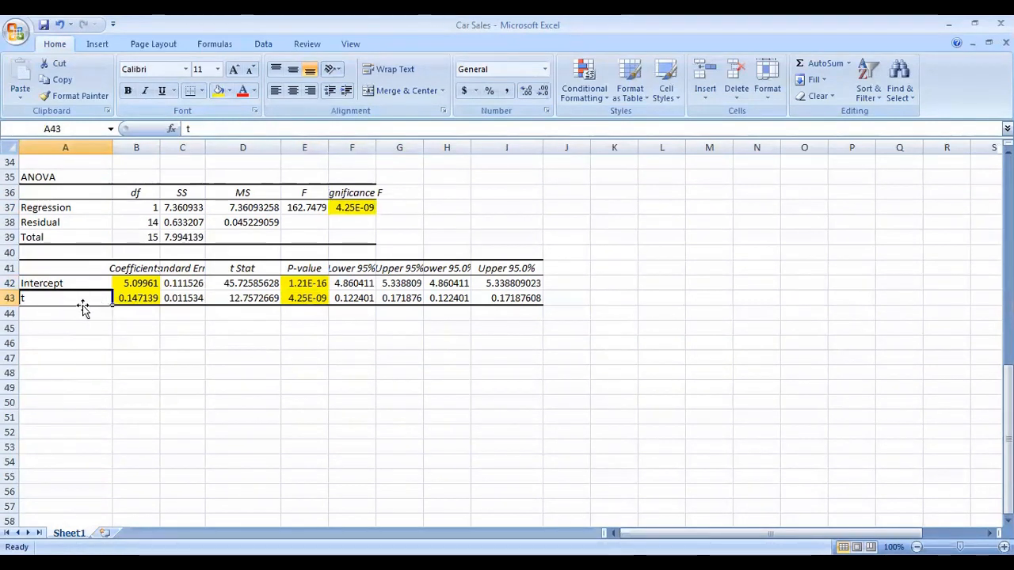
left_click(300, 299)
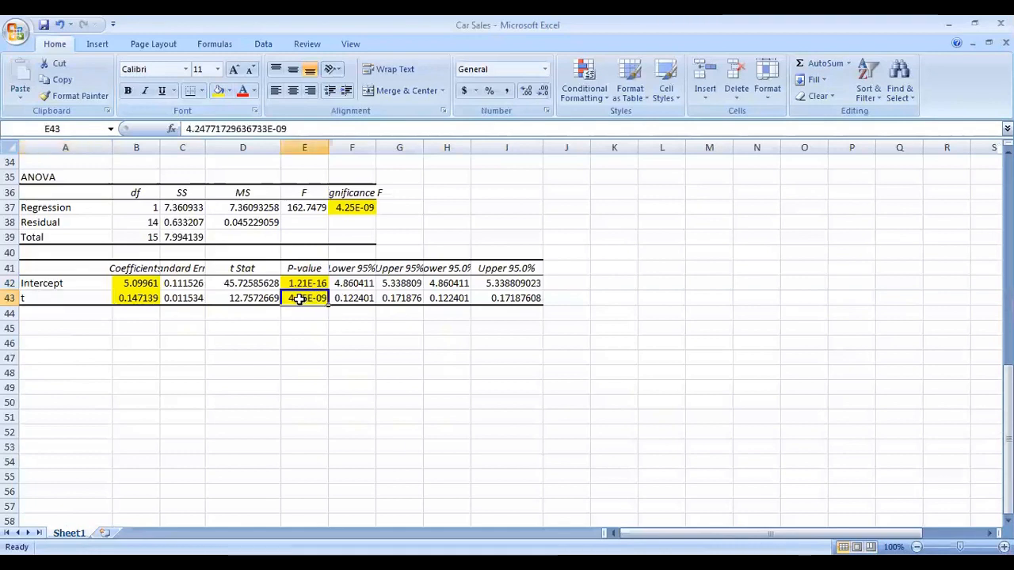
left_click(311, 283)
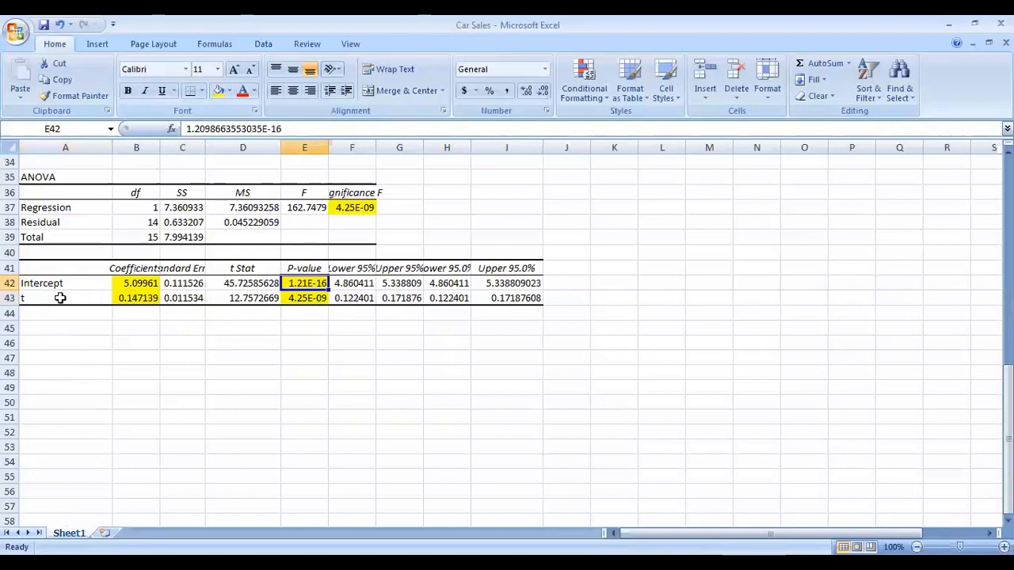
scroll(171, 371, "up", 11)
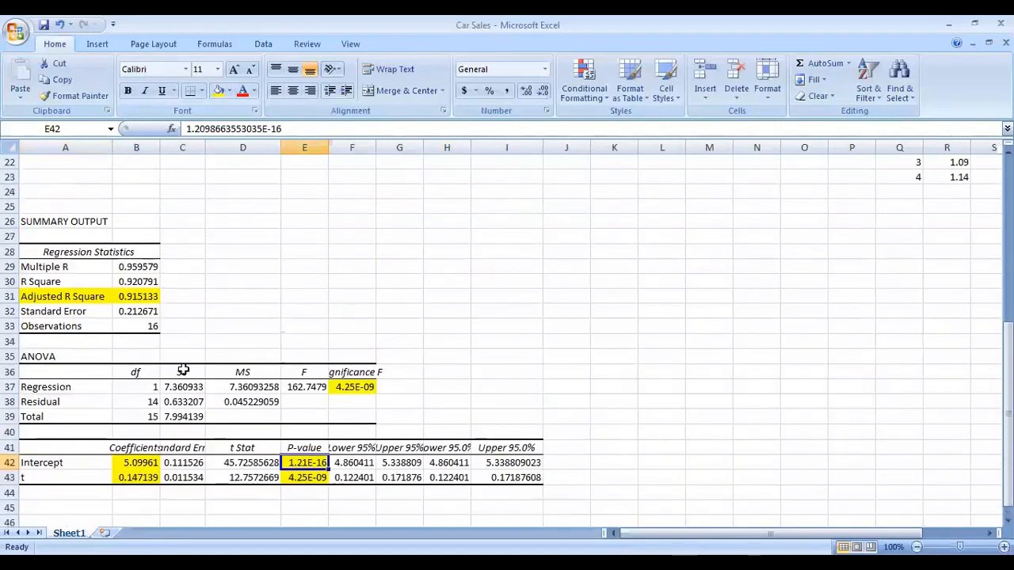
left_click(570, 209)
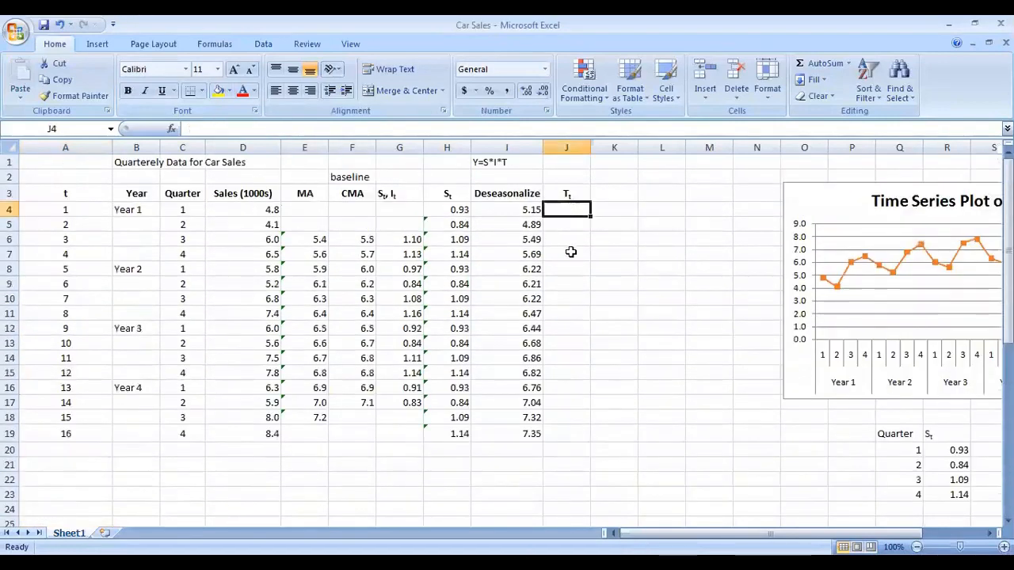
scroll(569, 253, "down", 6)
scroll(568, 255, "up", 6)
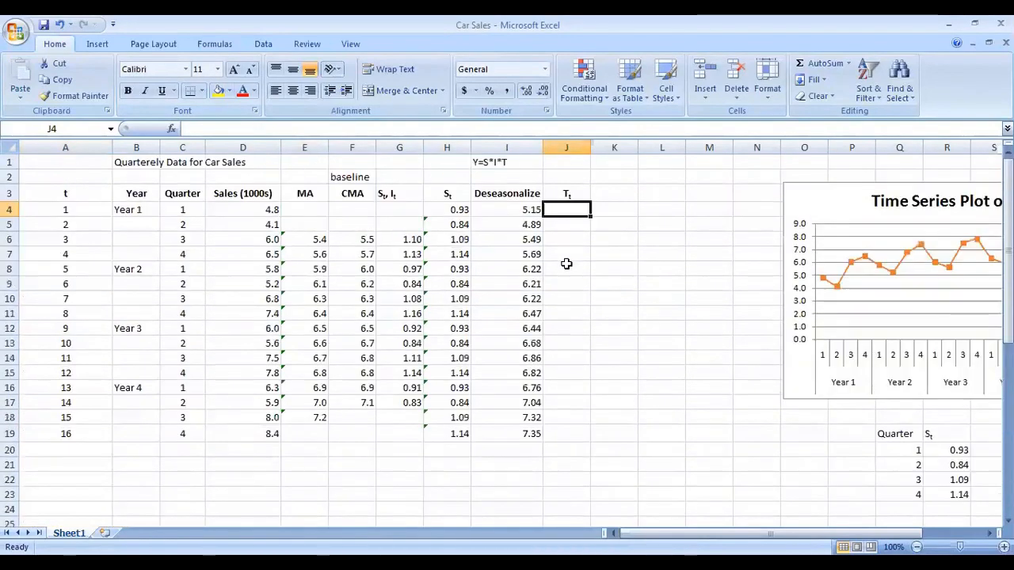
type("=")
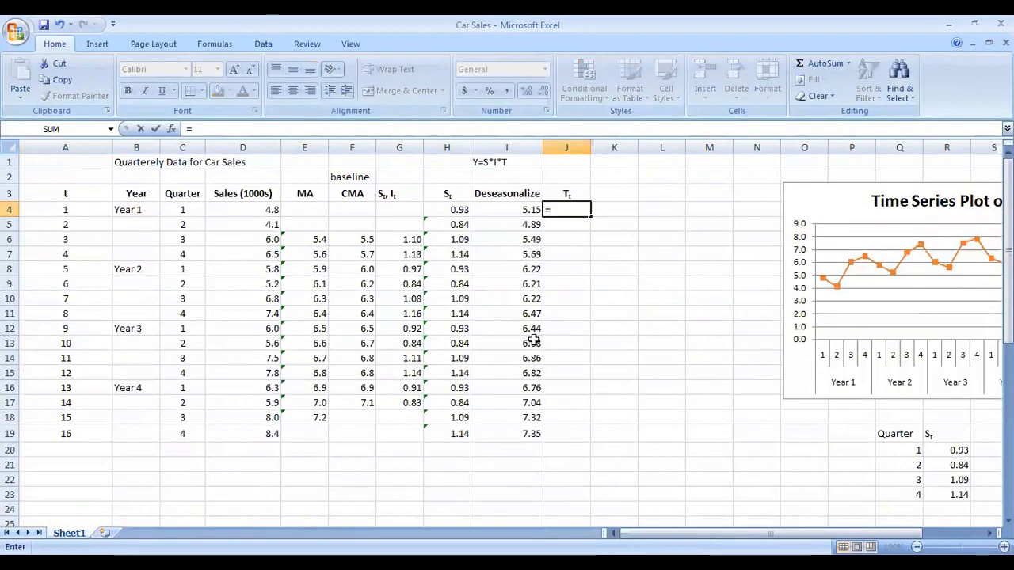
scroll(532, 340, "down", 2)
scroll(532, 340, "down", 4)
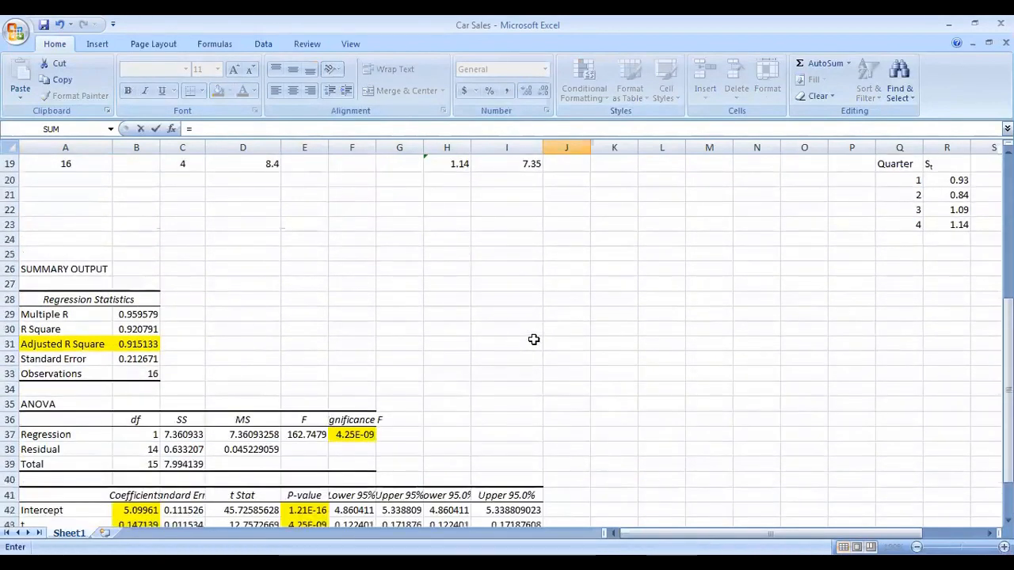
left_click(146, 510)
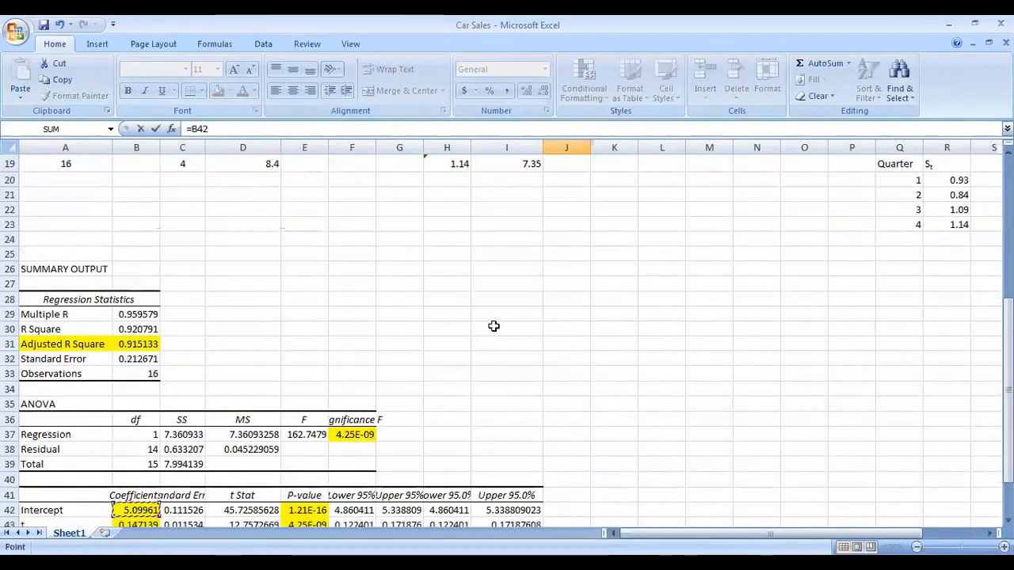
scroll(499, 329, "up", 6)
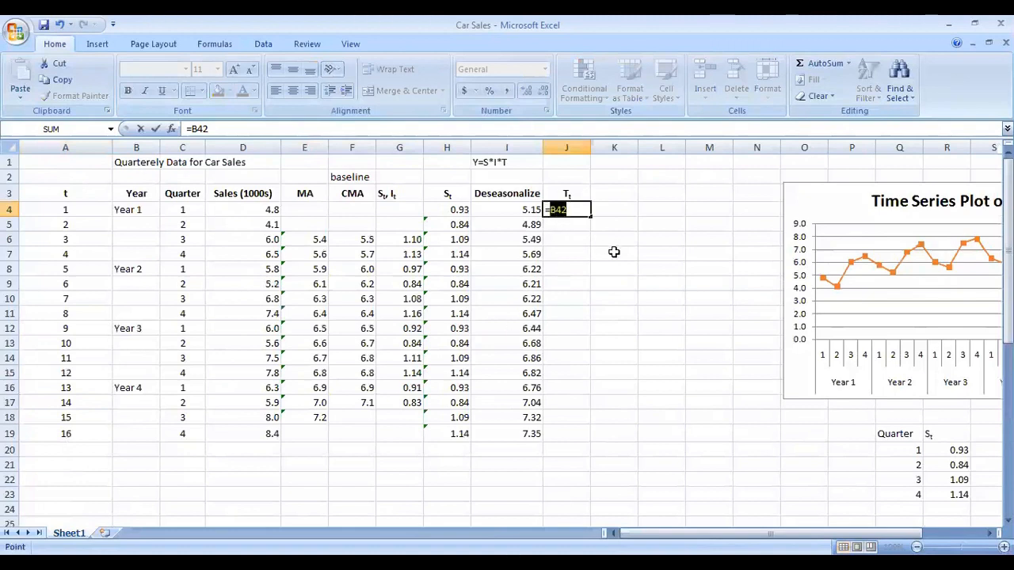
key("F2")
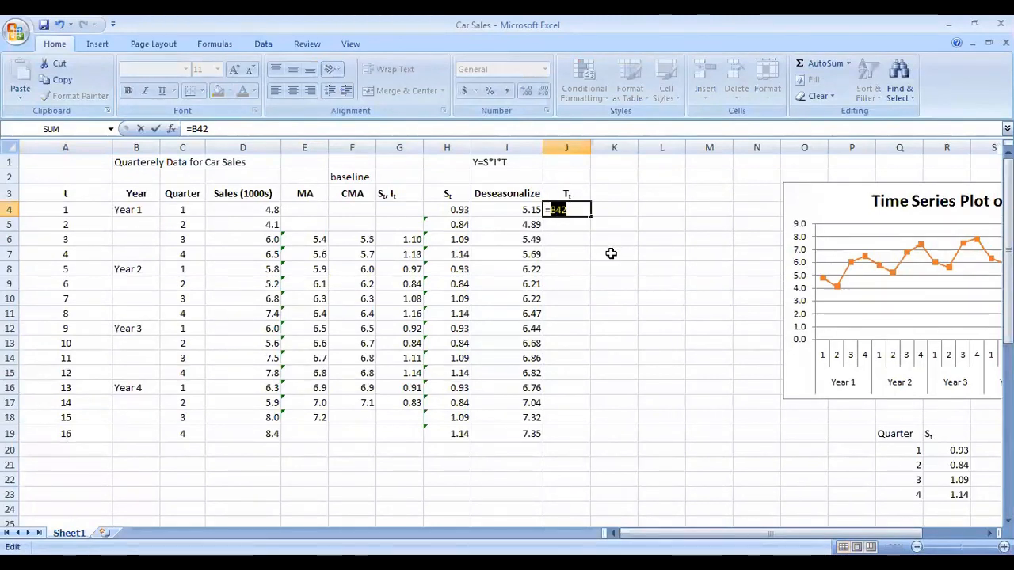
key("F4")
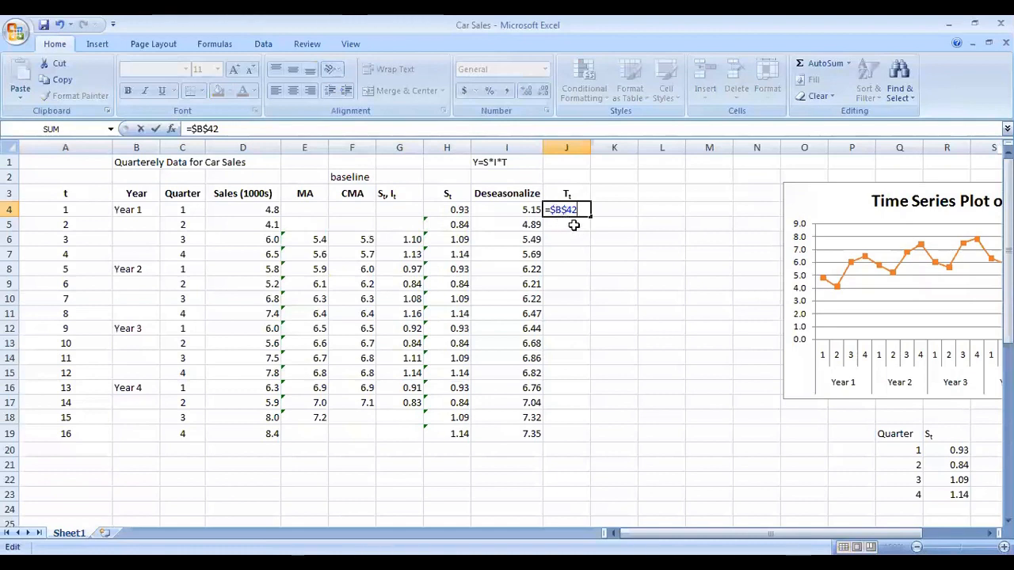
type("+")
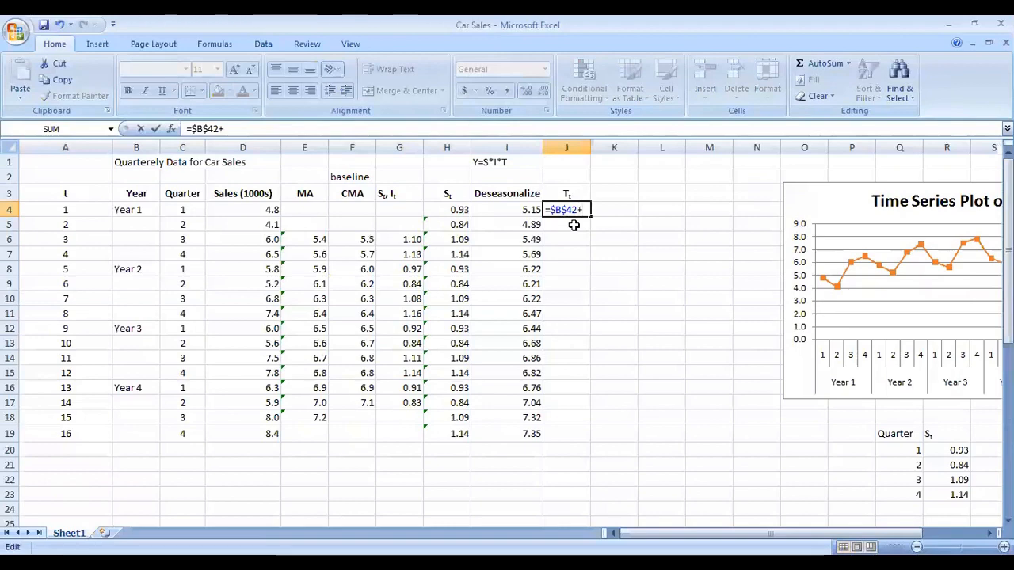
scroll(398, 328, "down", 7)
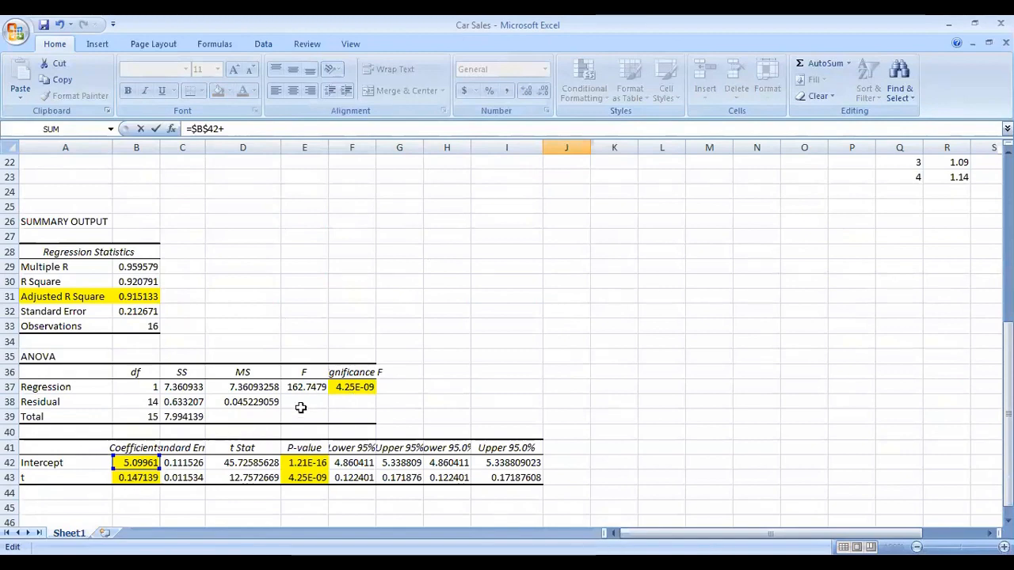
scroll(301, 407, "up", 7)
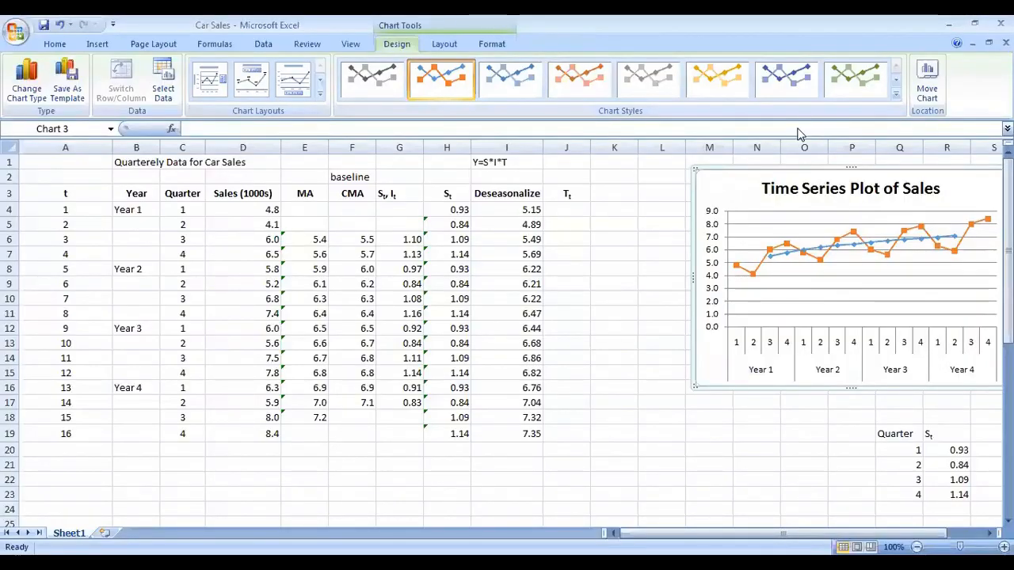
Step: Begin the T_t formula in J4 with the absolute intercept reference $B$42 plus the slope coefficient cell B43
scroll(406, 380, "down", 4)
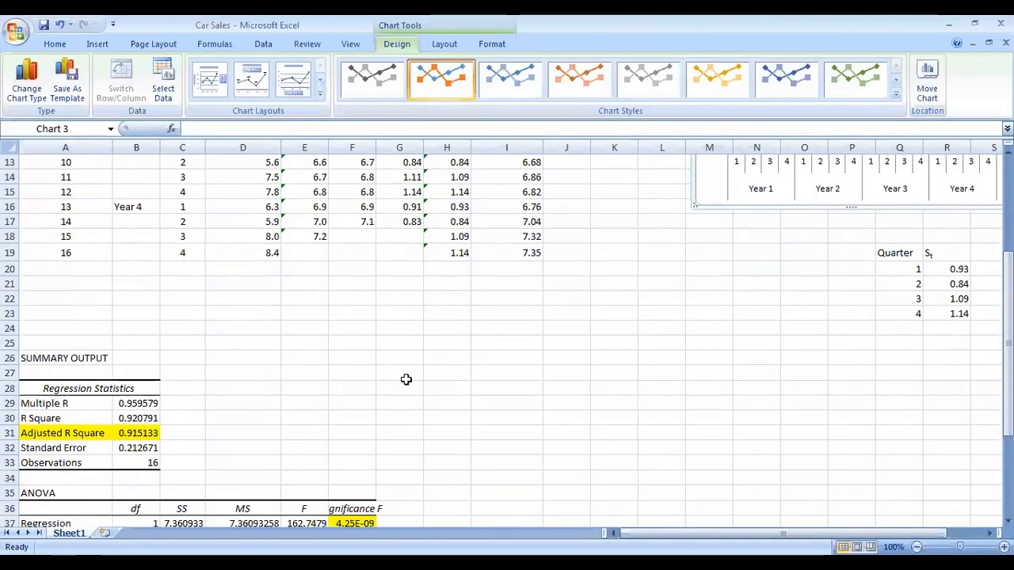
scroll(169, 356, "down", 3)
scroll(163, 331, "up", 7)
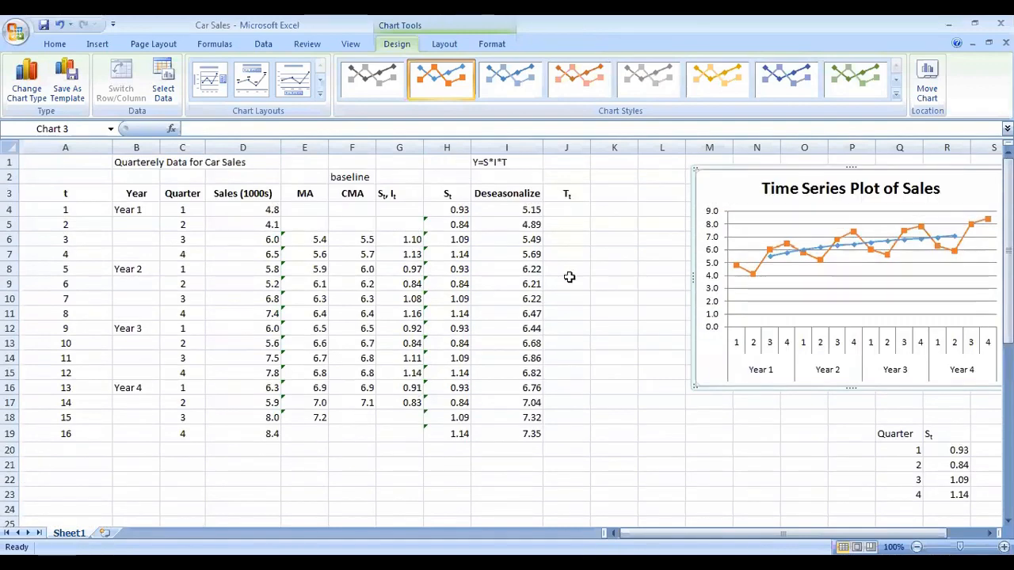
left_click(564, 212)
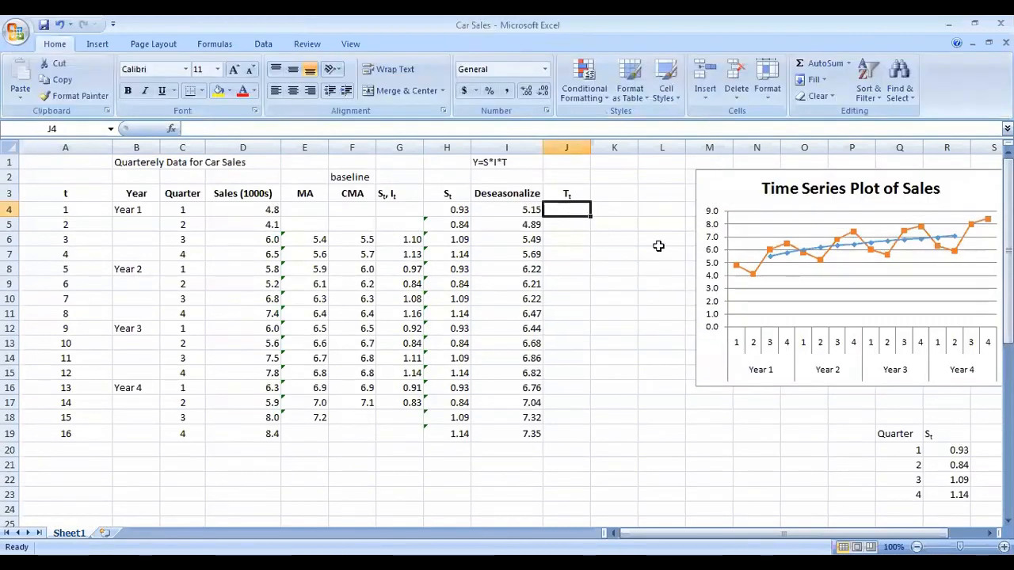
type("=")
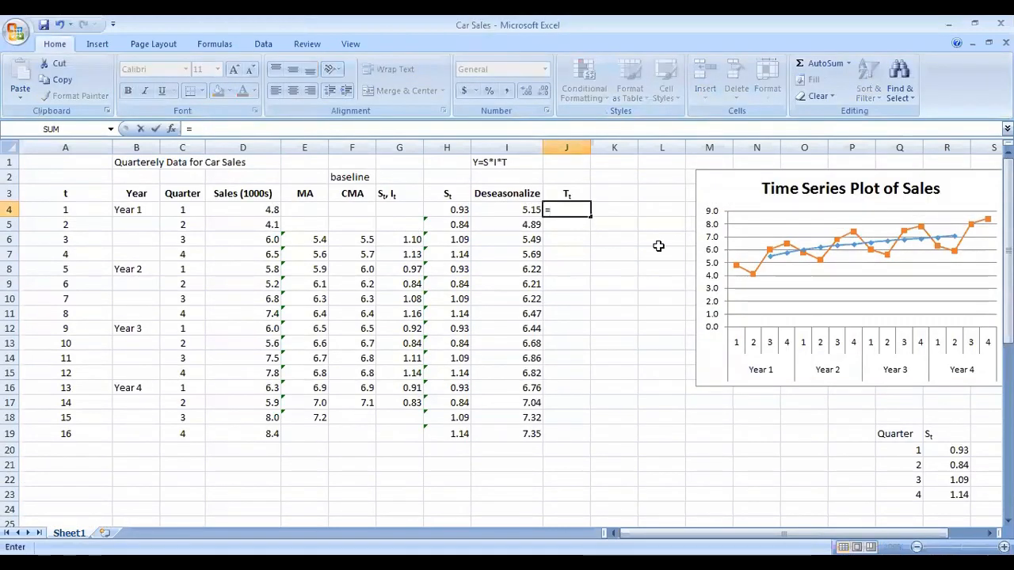
scroll(426, 337, "down", 3)
scroll(426, 337, "down", 3)
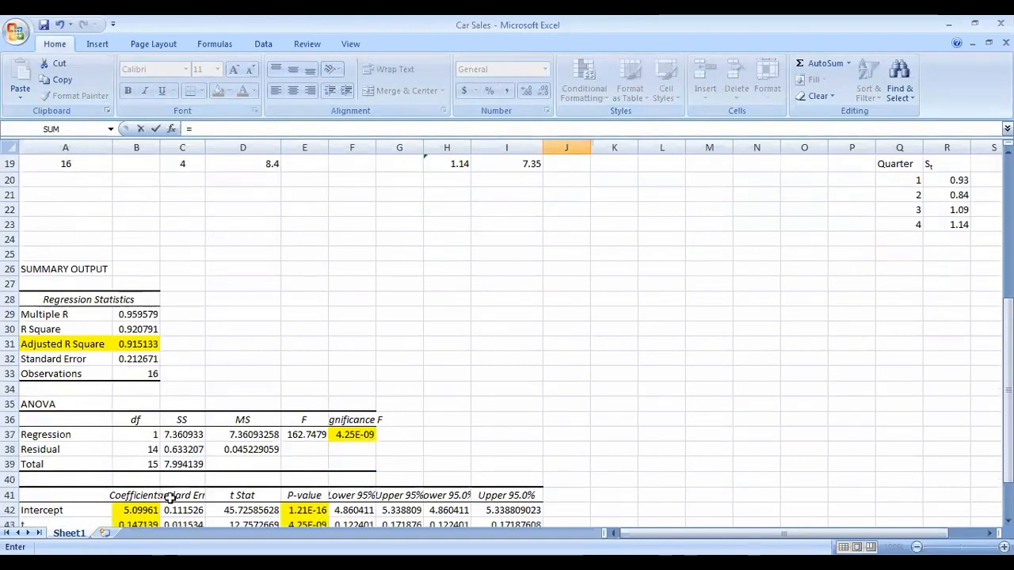
left_click(142, 510)
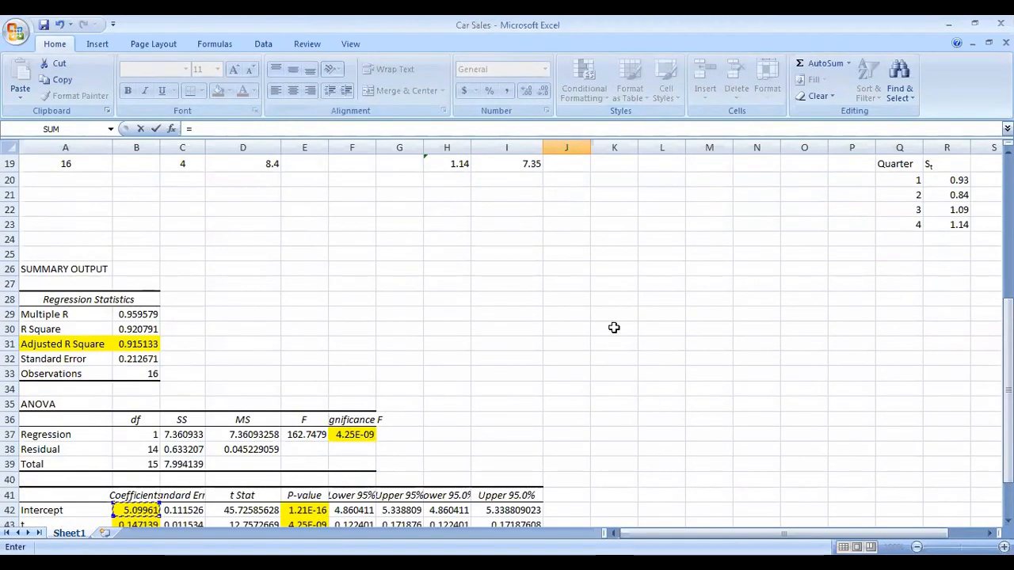
scroll(613, 327, "up", 6)
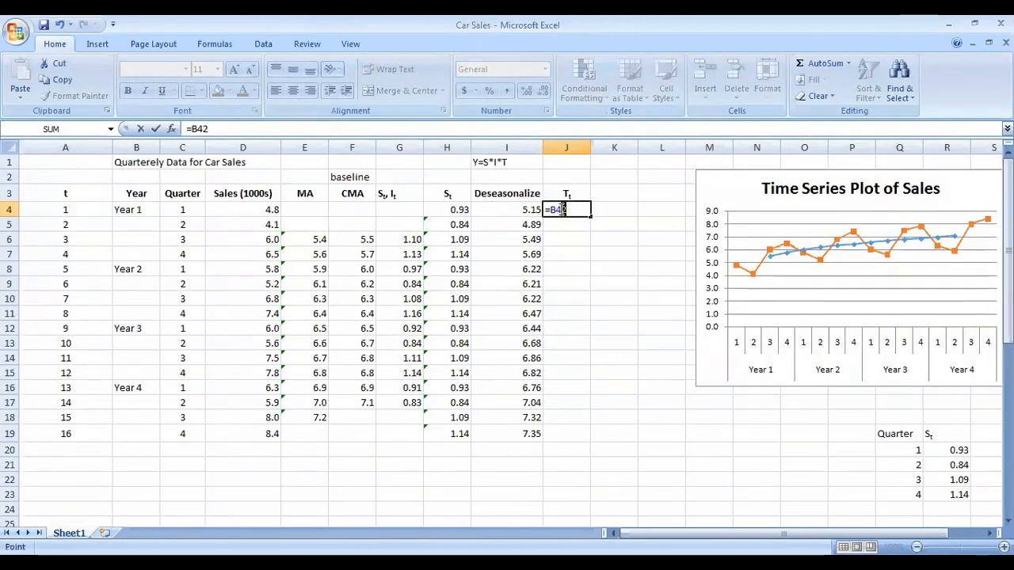
left_click_drag(563, 209, 552, 209)
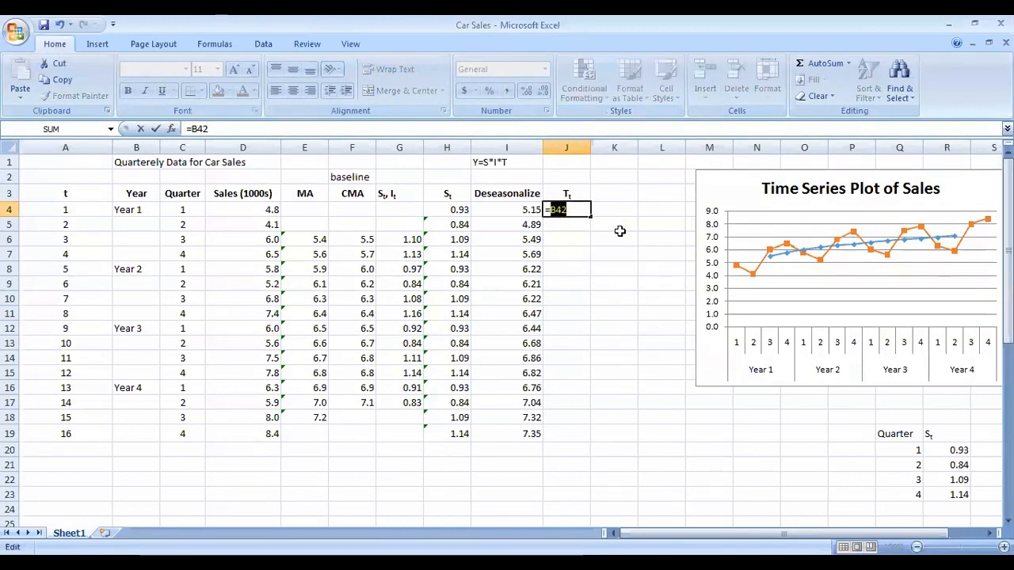
key("F4")
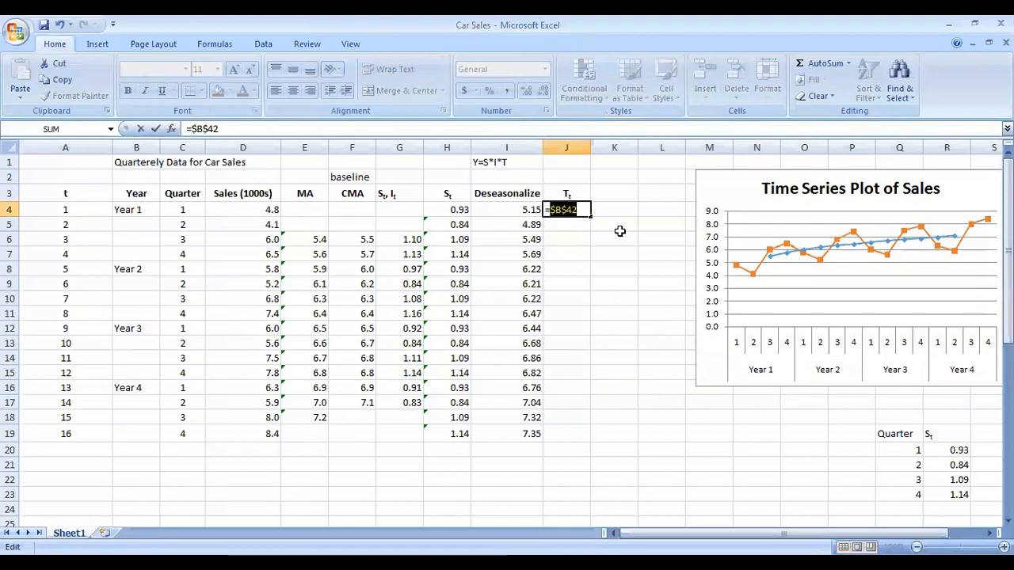
left_click(582, 210)
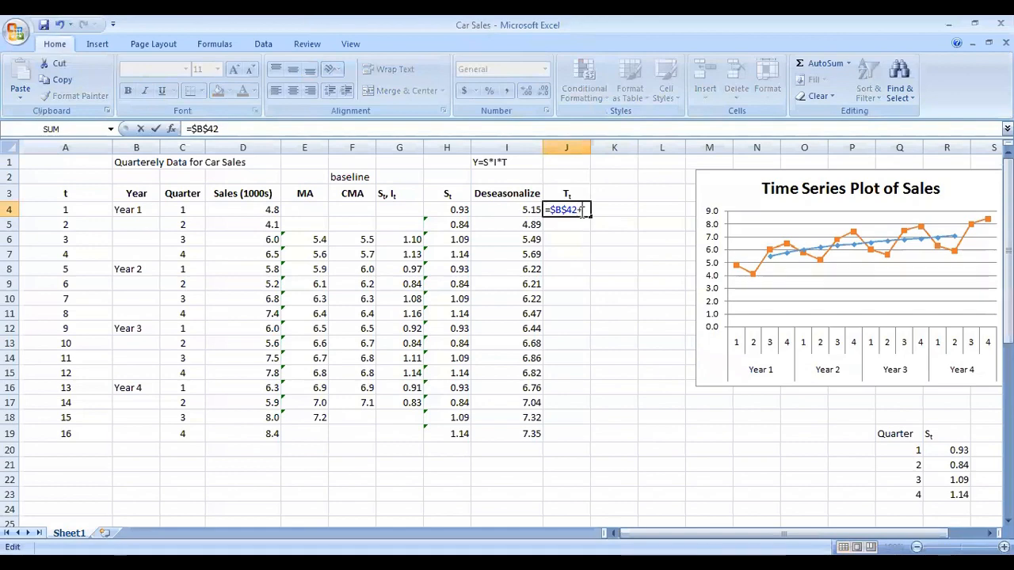
scroll(309, 317, "down", 8)
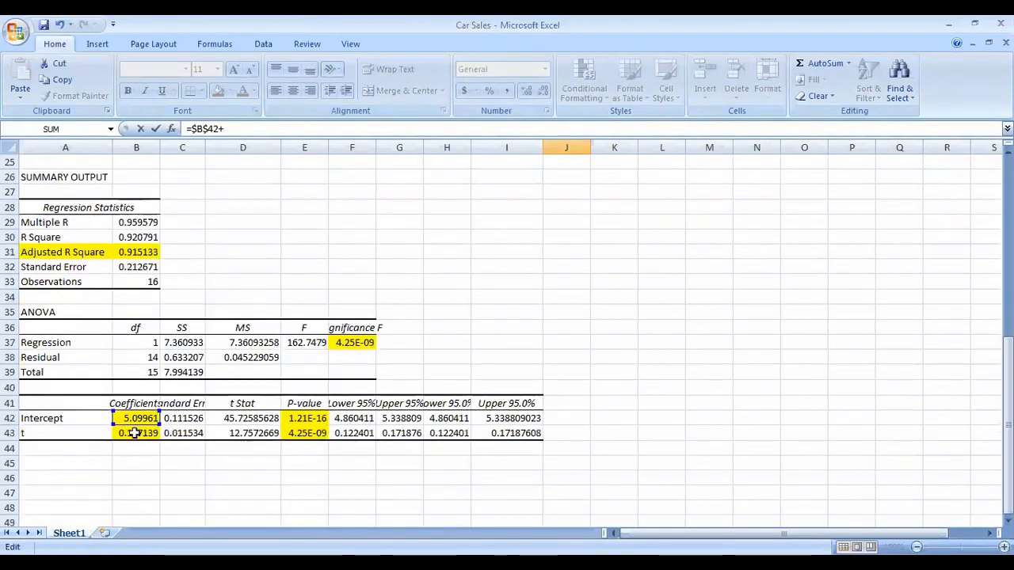
left_click(134, 433)
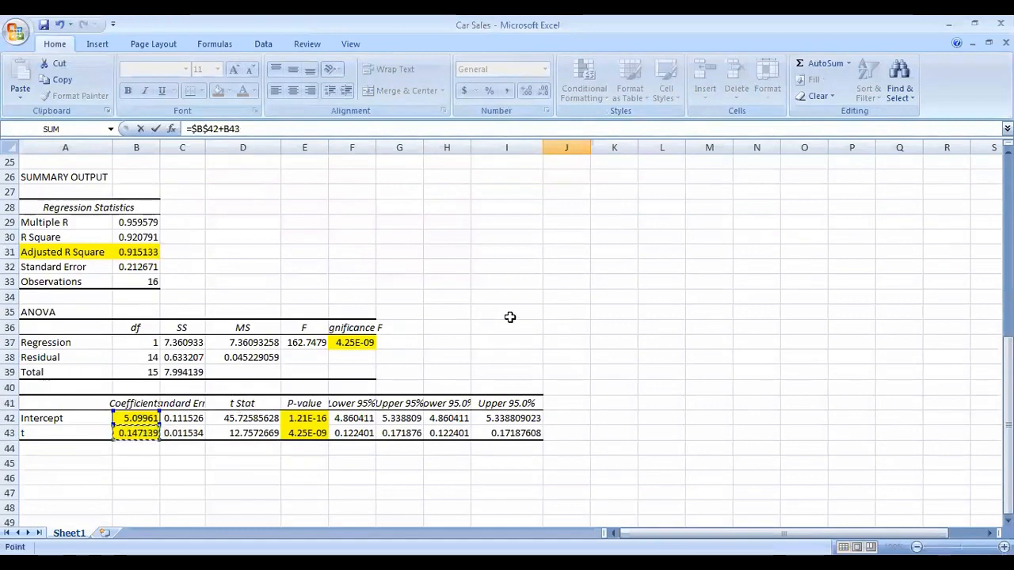
scroll(510, 317, "up", 8)
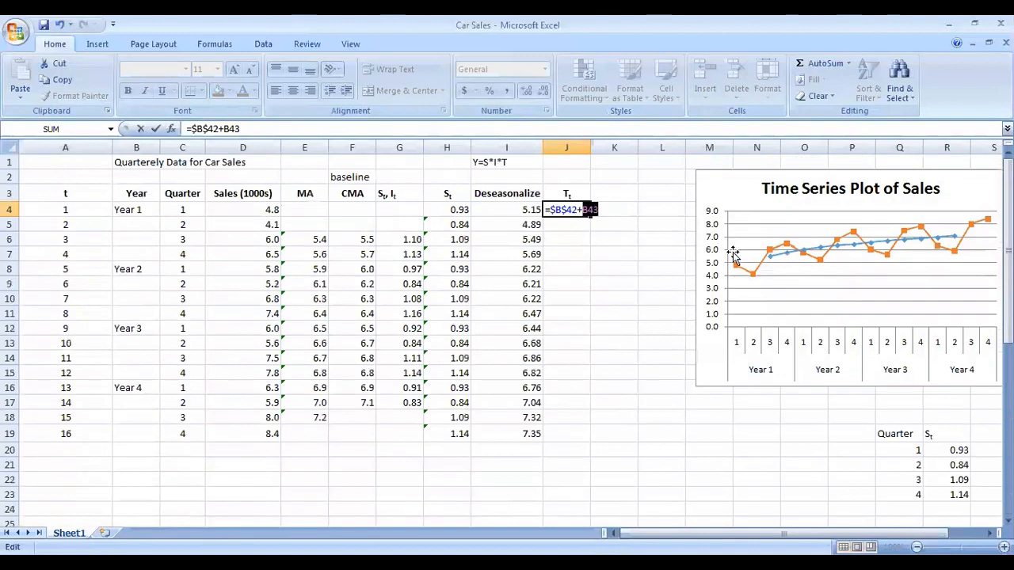
Step: Complete the J4 trend formula as =$B$42+$B$43*A4 and fill it down column J to row 19
key("Right")
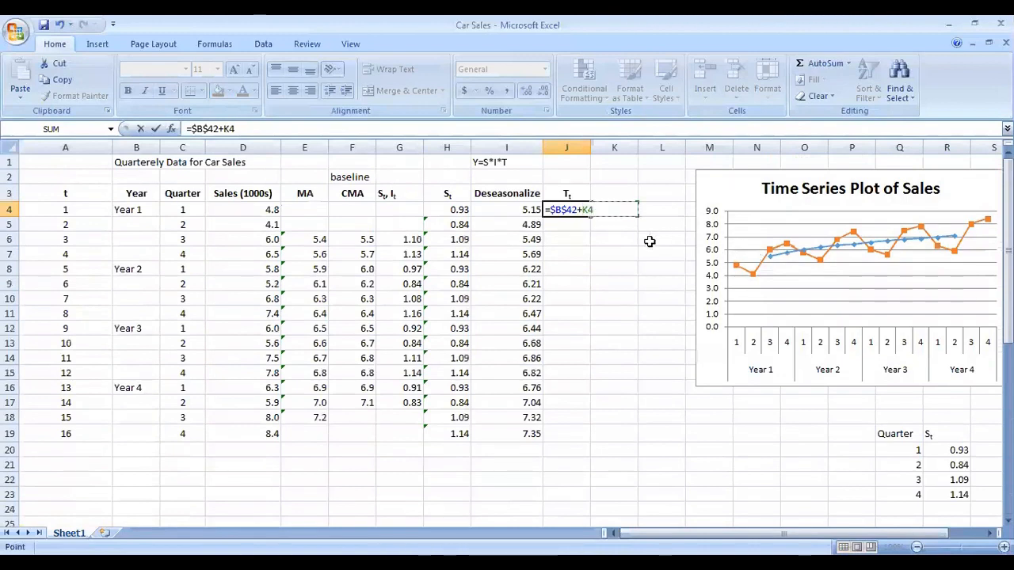
double_click(587, 209)
scroll(338, 313, "down", 6)
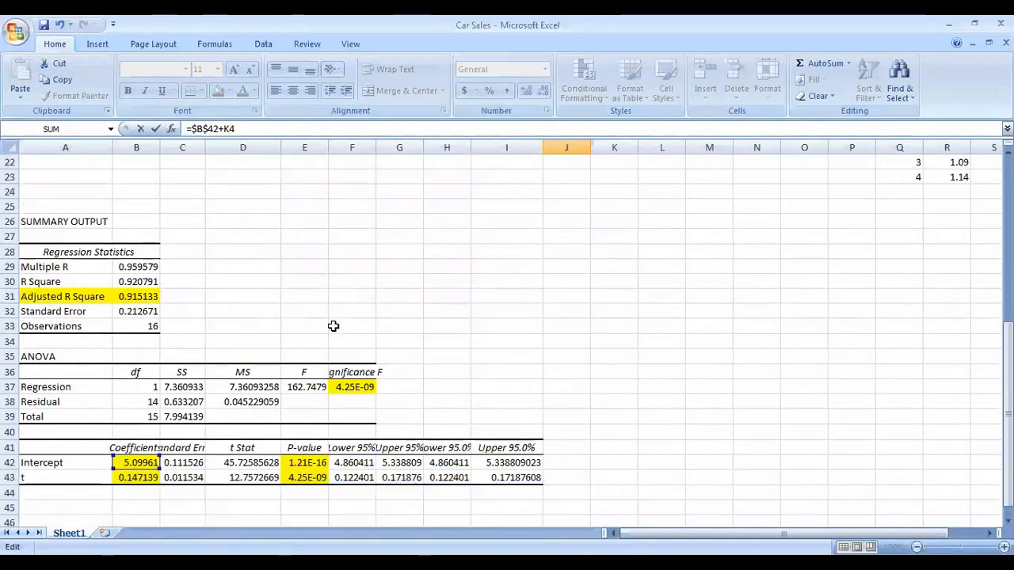
scroll(333, 327, "up", 6)
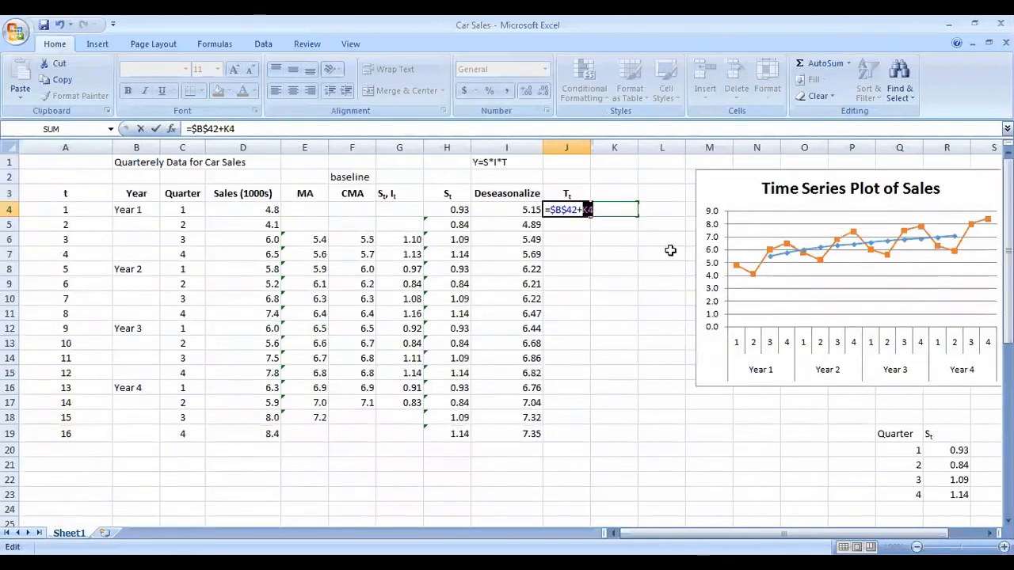
scroll(367, 328, "down", 7)
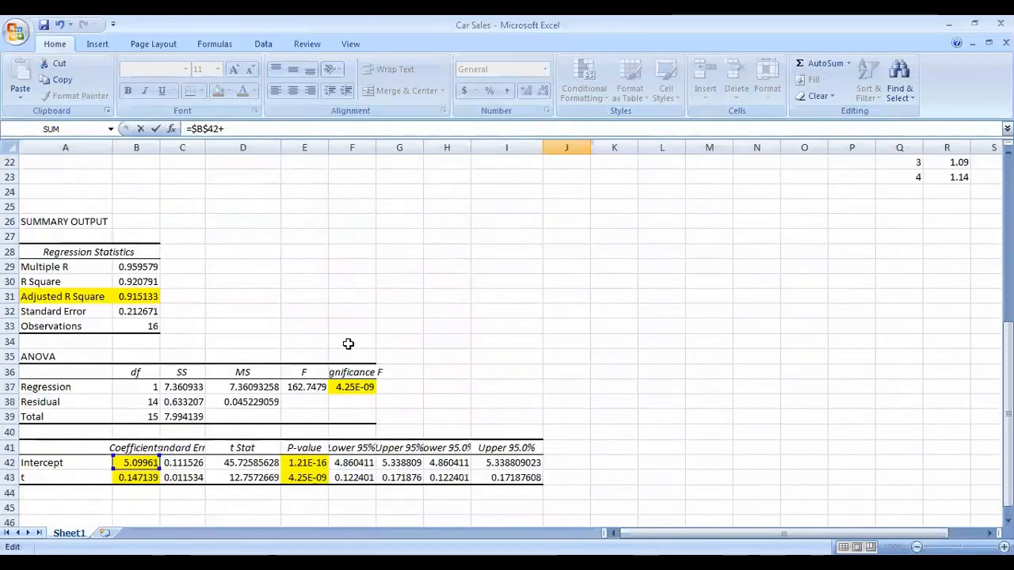
left_click(135, 479)
scroll(604, 342, "up", 7)
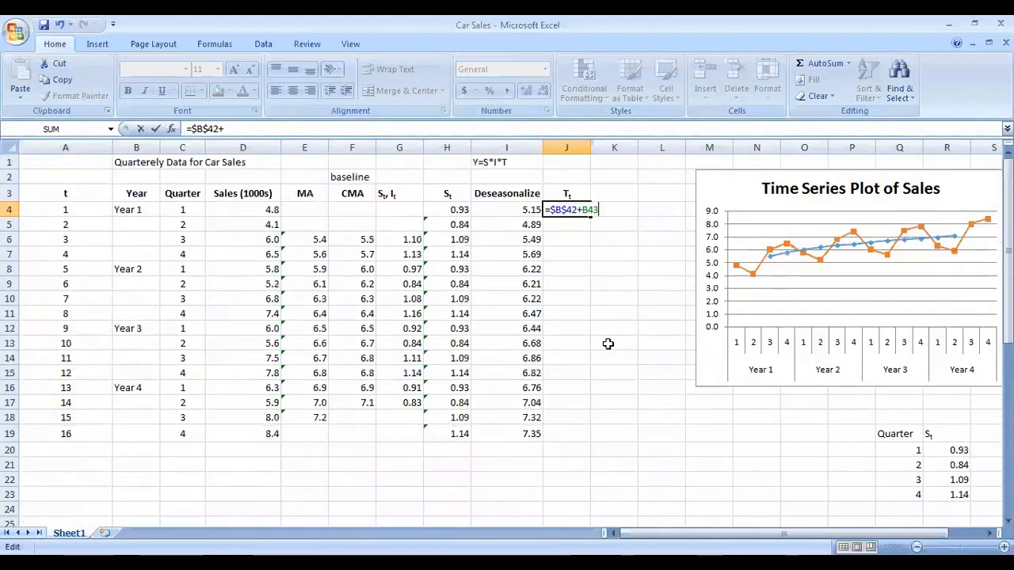
key("F2")
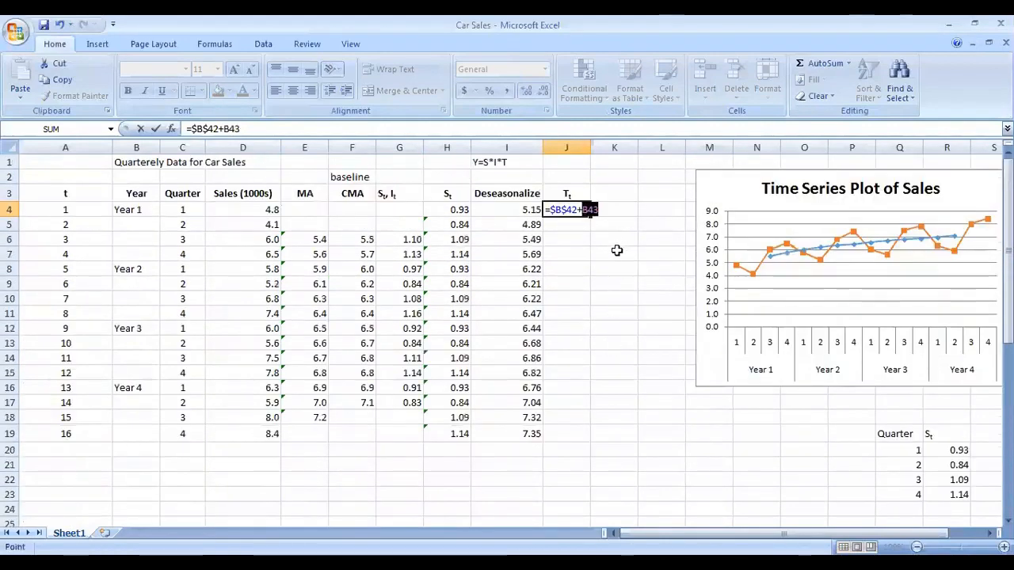
key("F4")
left_click(625, 209)
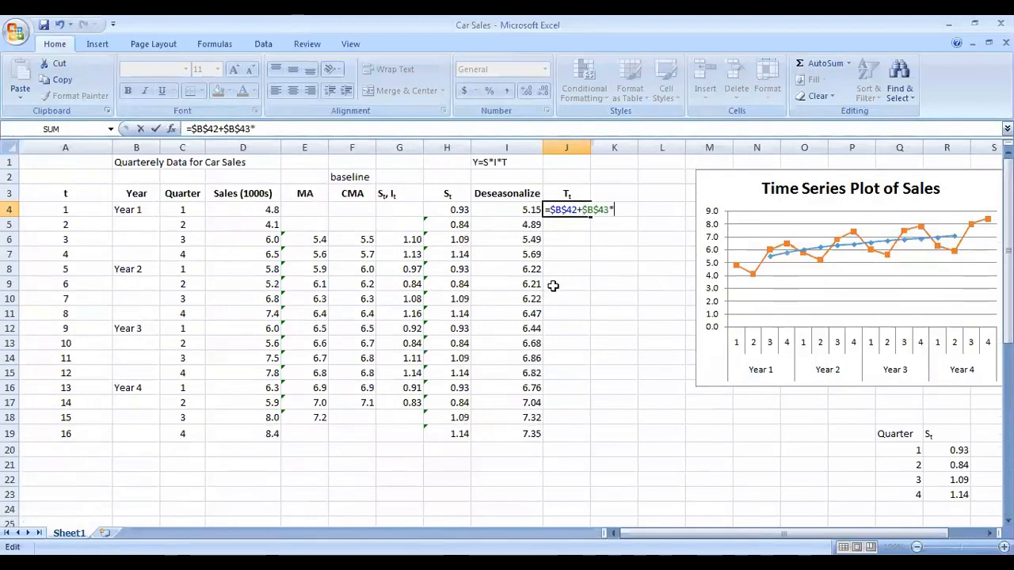
left_click(70, 210)
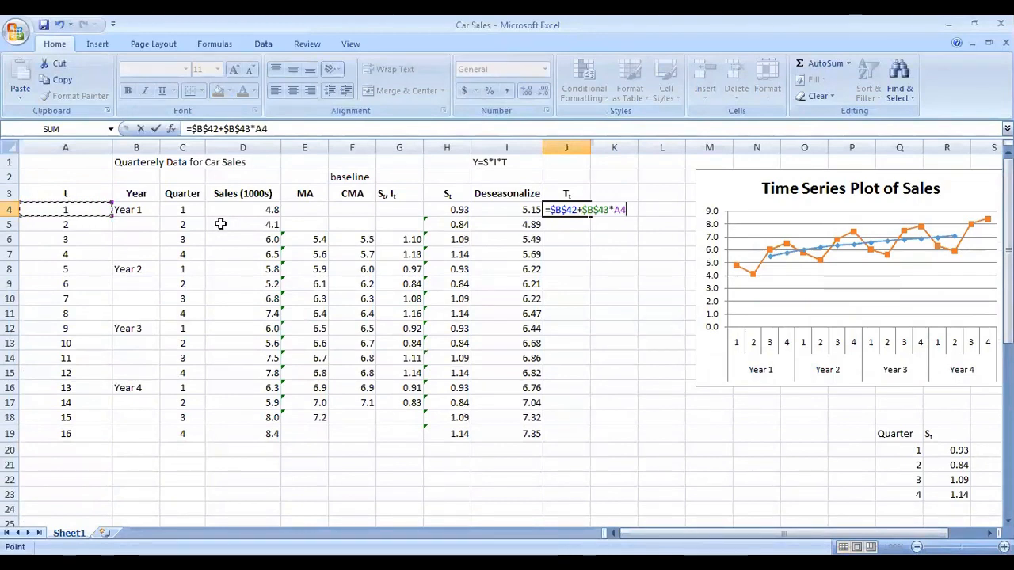
key("Return")
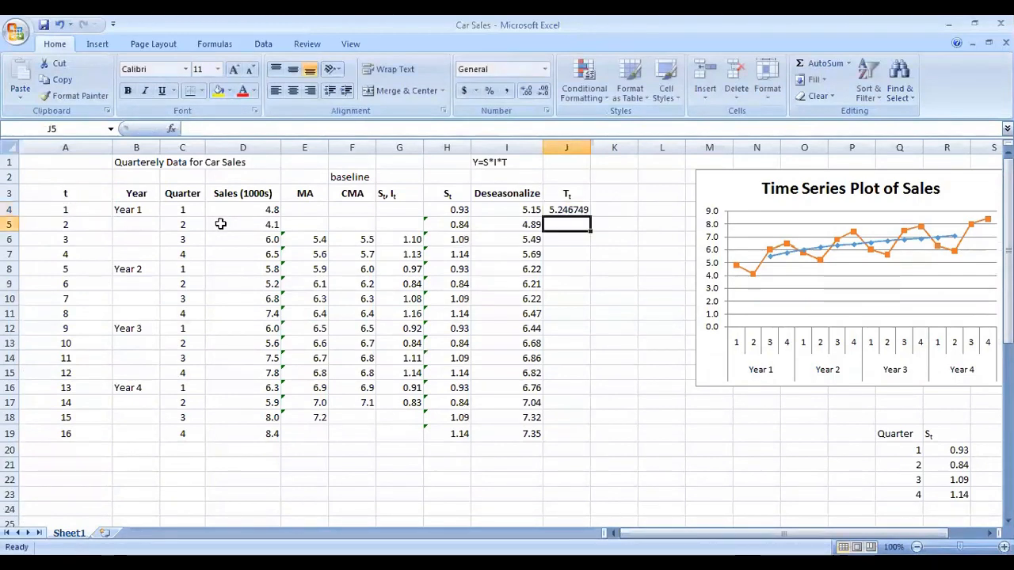
left_click(592, 213)
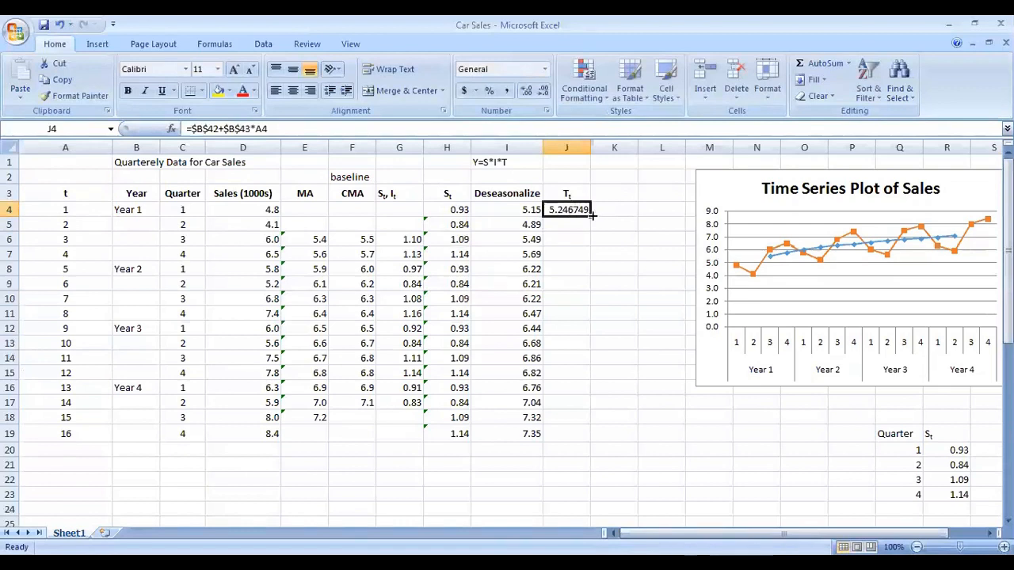
double_click(592, 212)
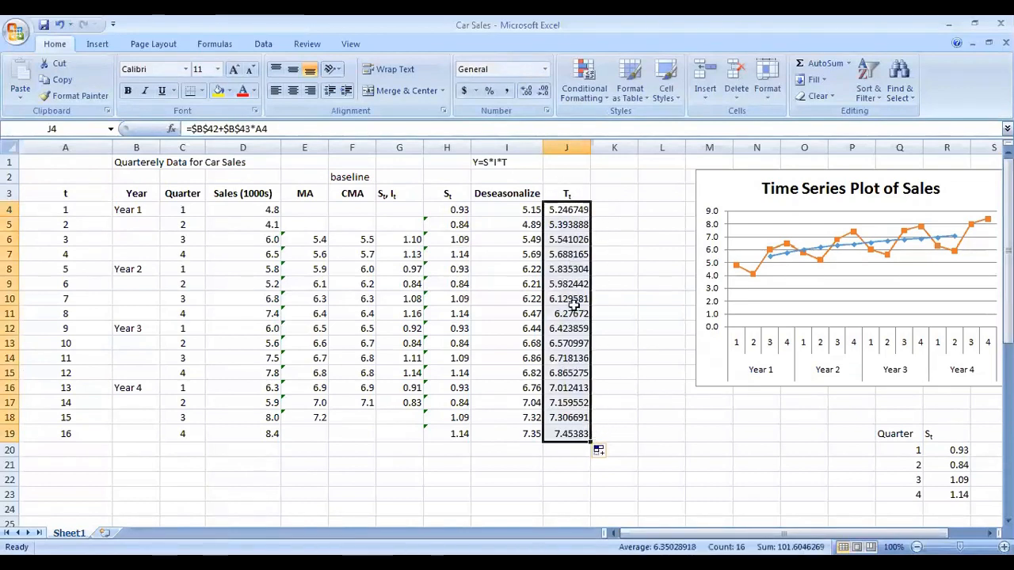
Step: Reduce the T_t values in J4:J19 to two decimal places
left_click(543, 92)
left_click(542, 91)
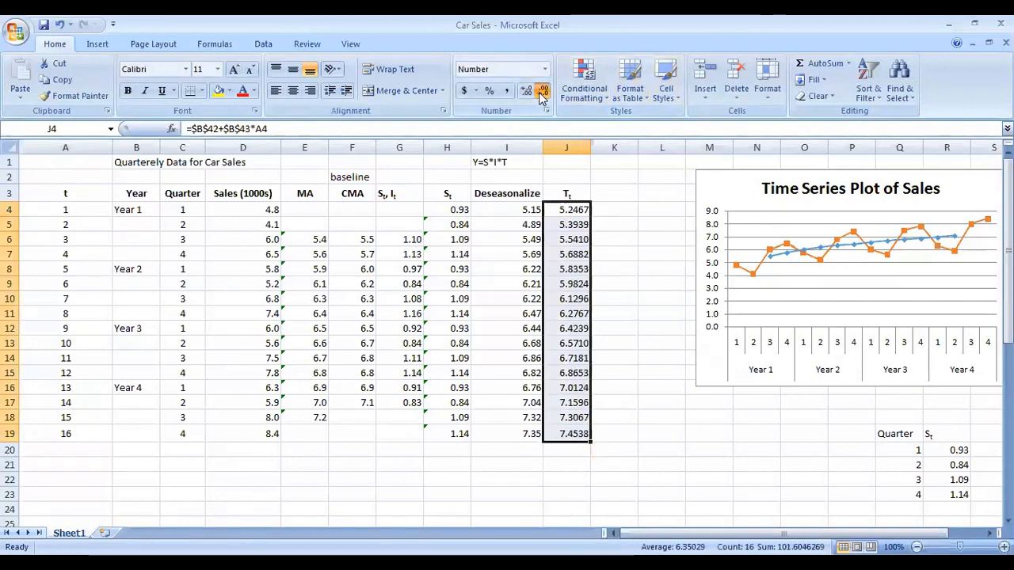
left_click(543, 92)
left_click(542, 92)
left_click(638, 269)
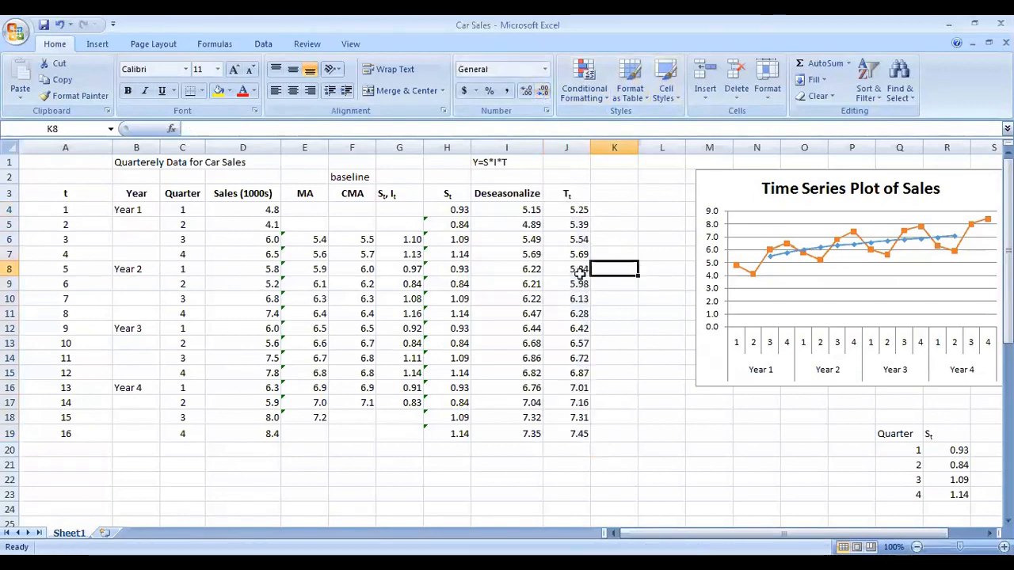
Step: Check the slope coefficient for t in B43 of the regression output
scroll(573, 280, "down", 5)
scroll(574, 279, "down", 3)
left_click(143, 434)
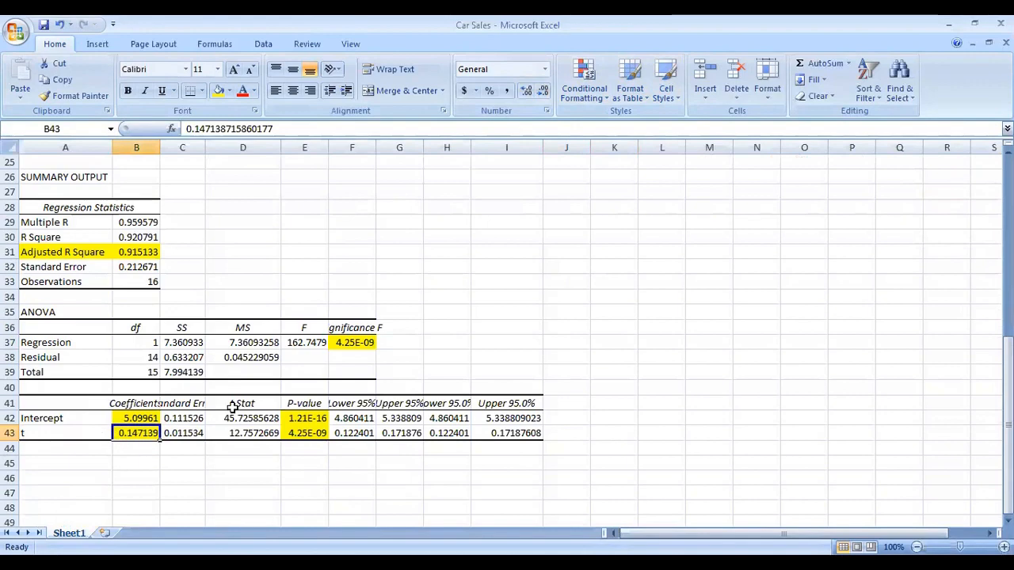
scroll(254, 396, "up", 8)
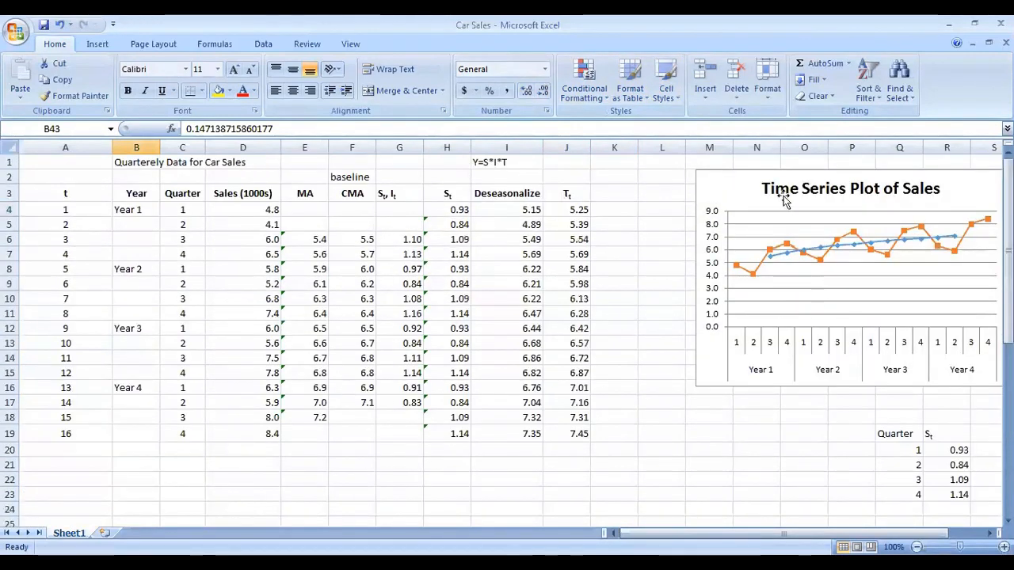
Step: Try to drag the chart title into the plot area, then undo the move
left_click_drag(785, 175, 675, 240)
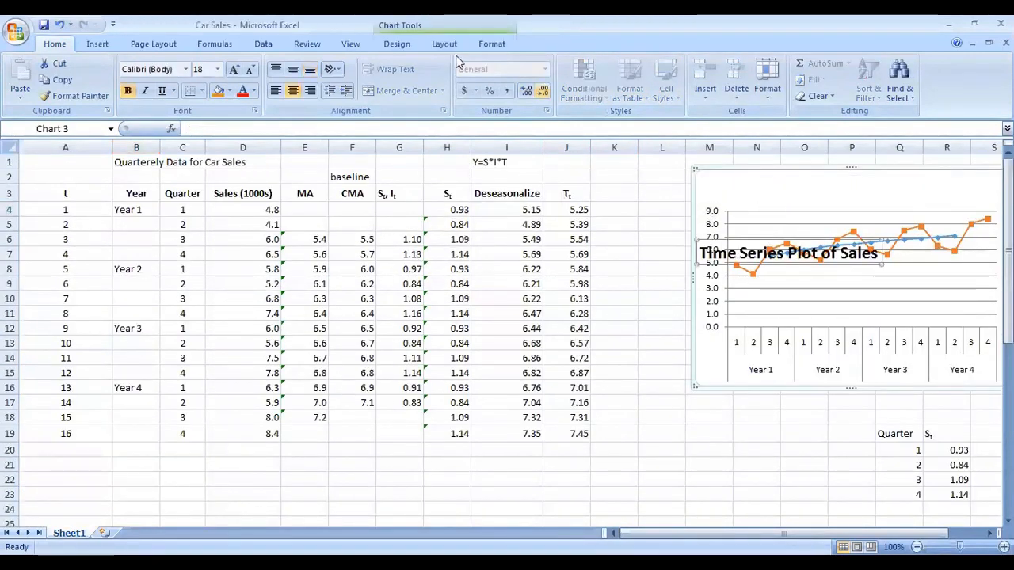
left_click(59, 24)
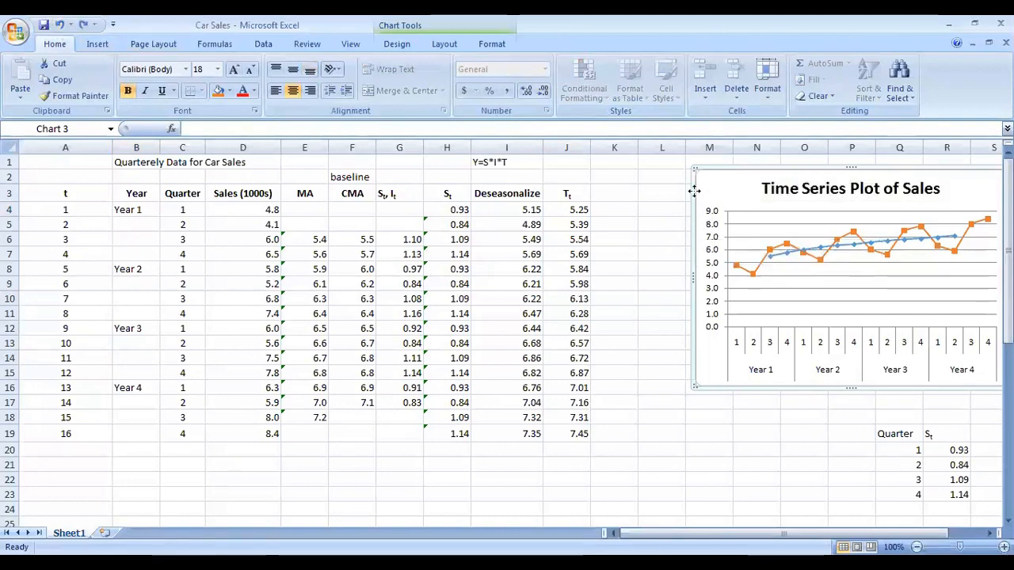
Step: Move the Time Series Plot of Sales chart further right so column K stays uncovered
left_click_drag(694, 190, 380, 225)
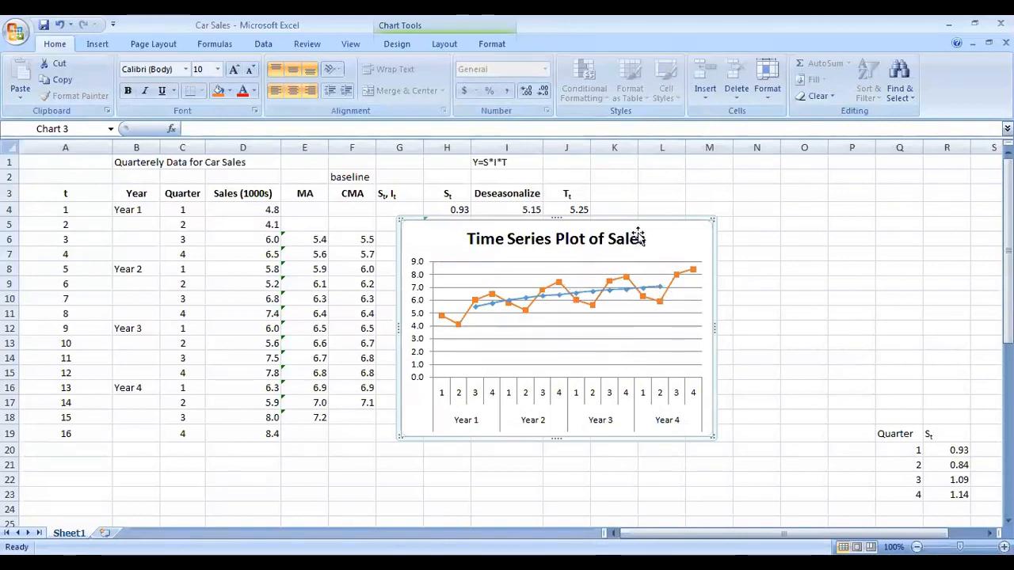
left_click_drag(647, 222, 912, 175)
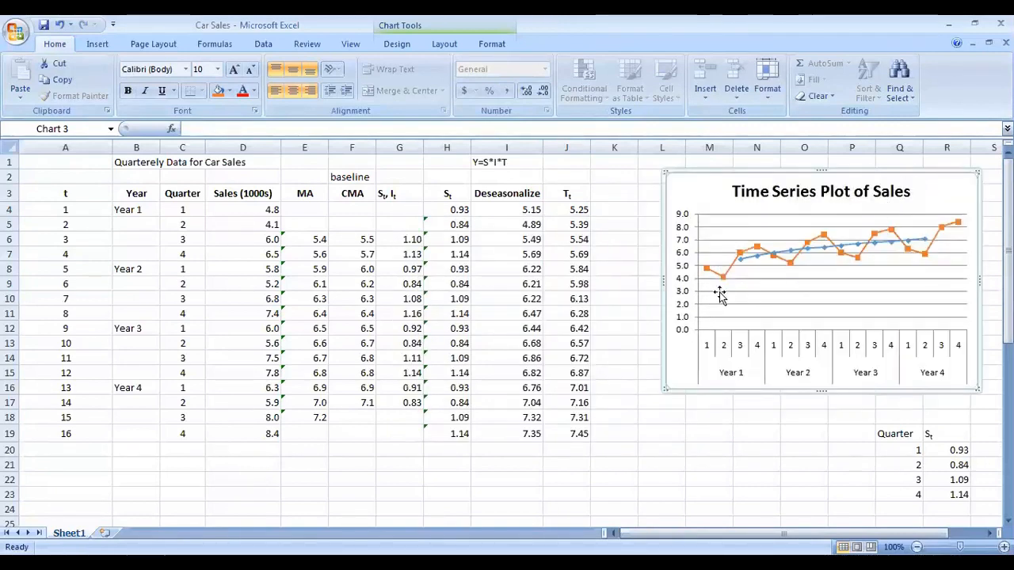
scroll(412, 475, "down", 8)
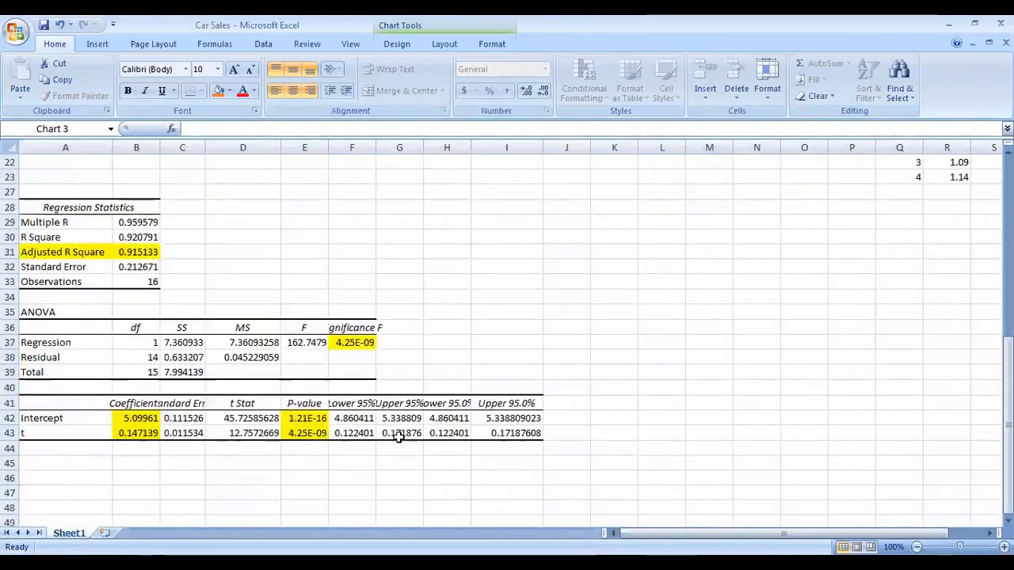
scroll(179, 410, "up", 4)
scroll(204, 389, "down", 5)
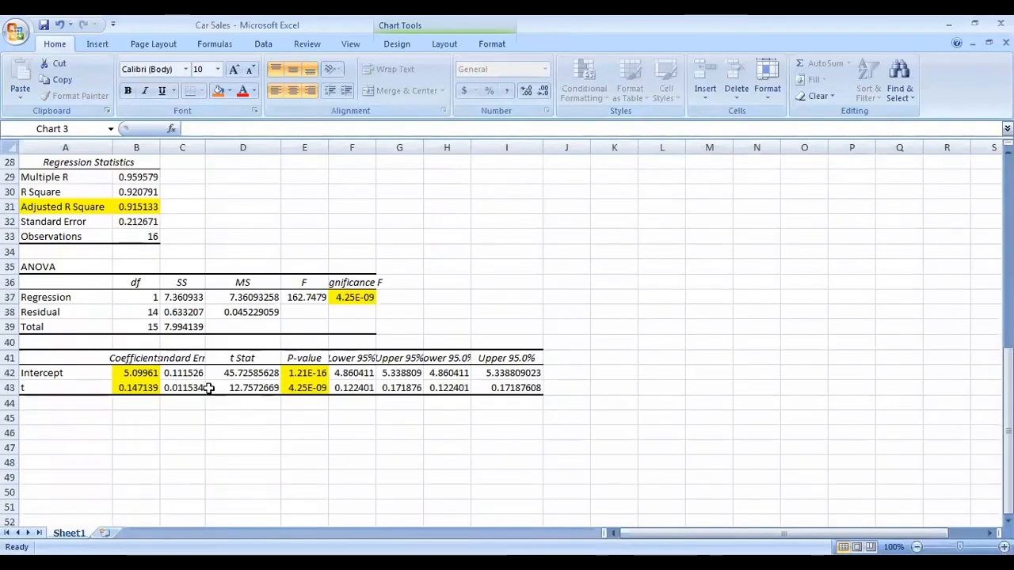
scroll(236, 405, "up", 9)
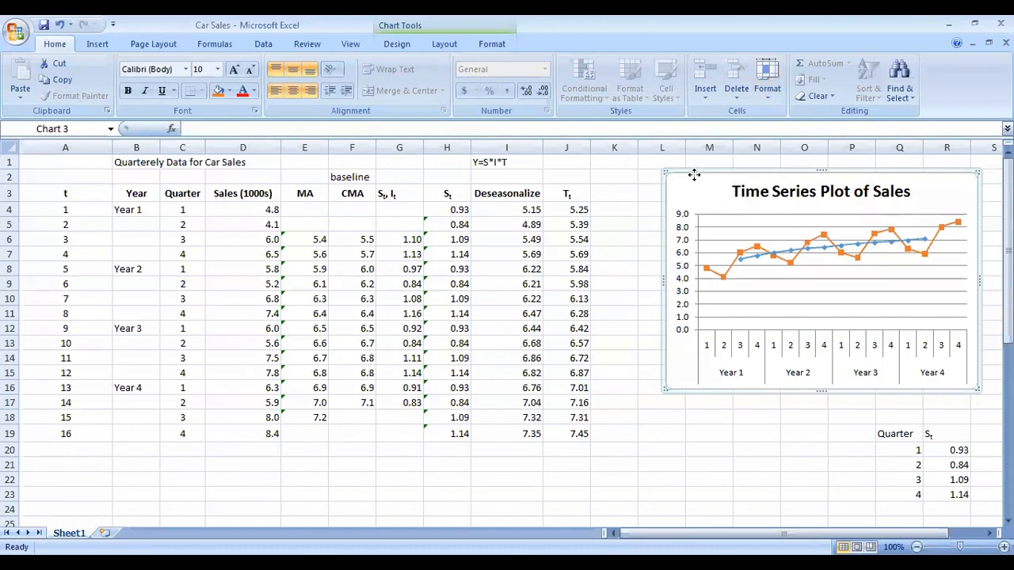
left_click_drag(694, 174, 749, 175)
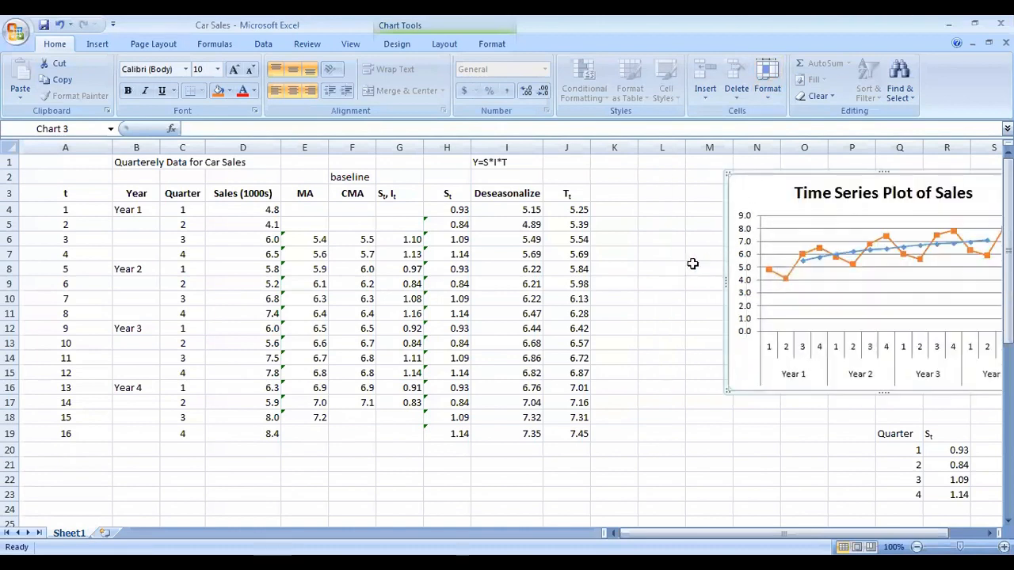
Step: Add the column header Forecast in K3
left_click(615, 196)
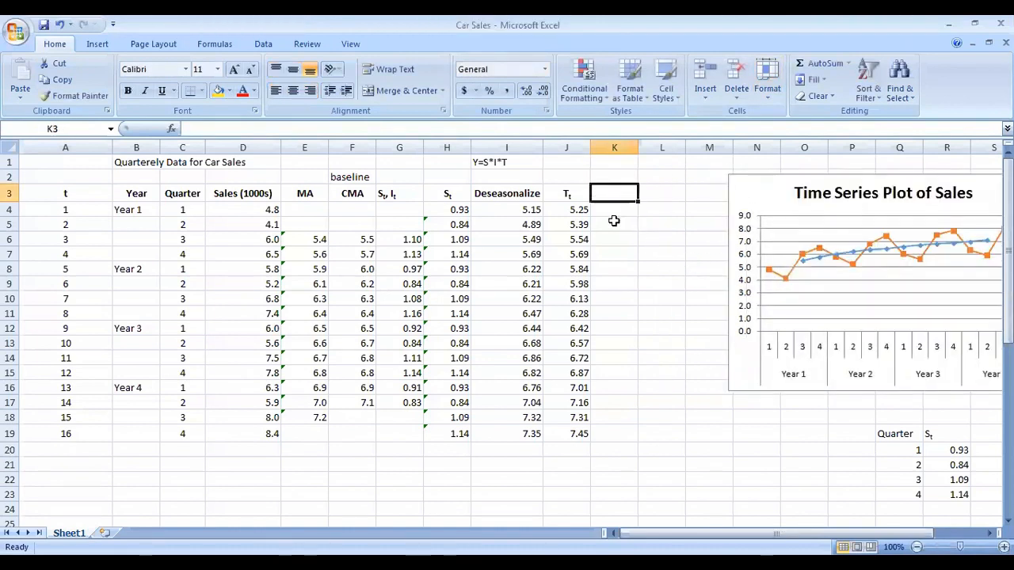
type("Forecast")
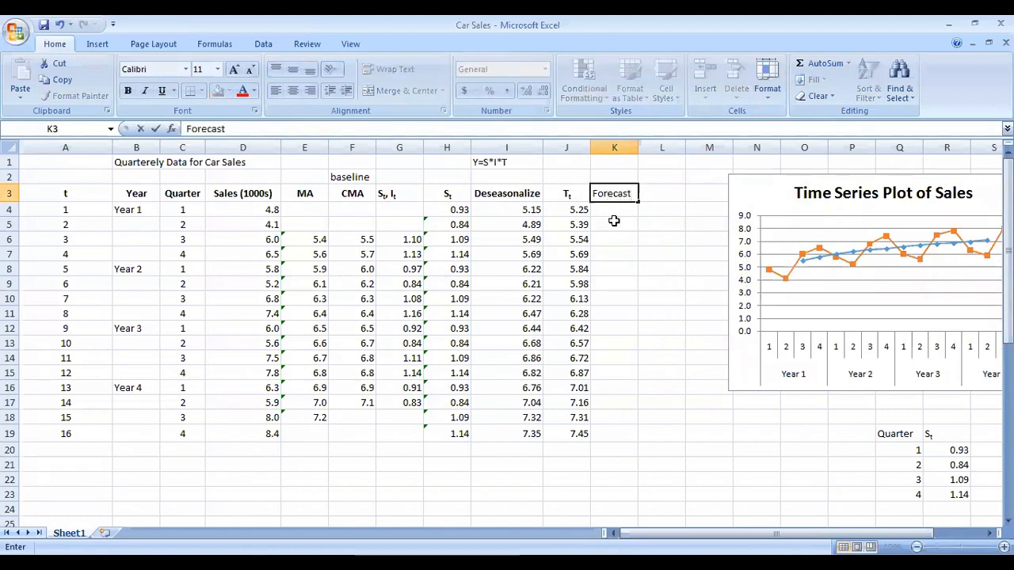
key("Return")
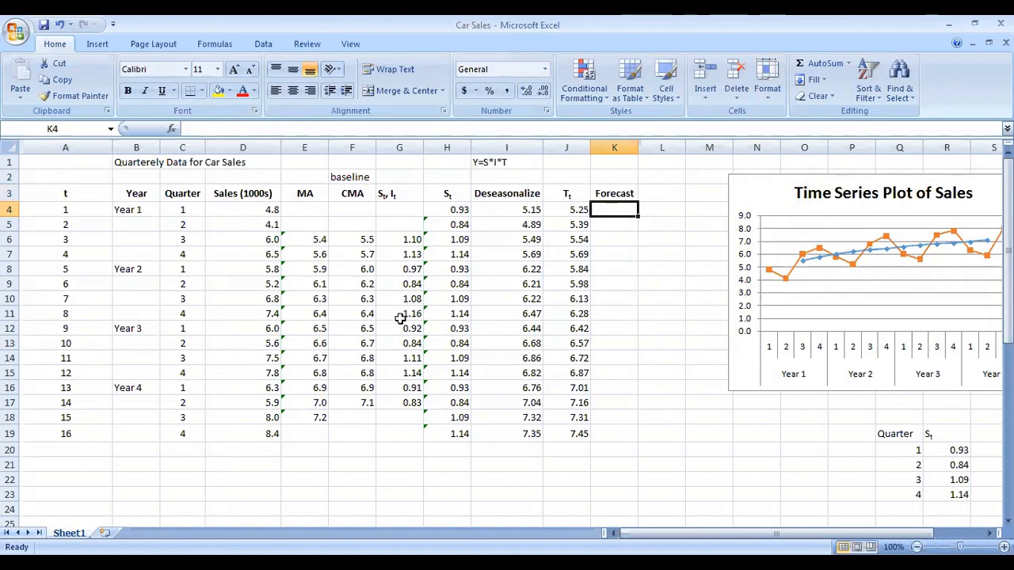
Step: Review the S_t I_t and S_t columns and the Y=S*I*T model note
left_click(396, 197)
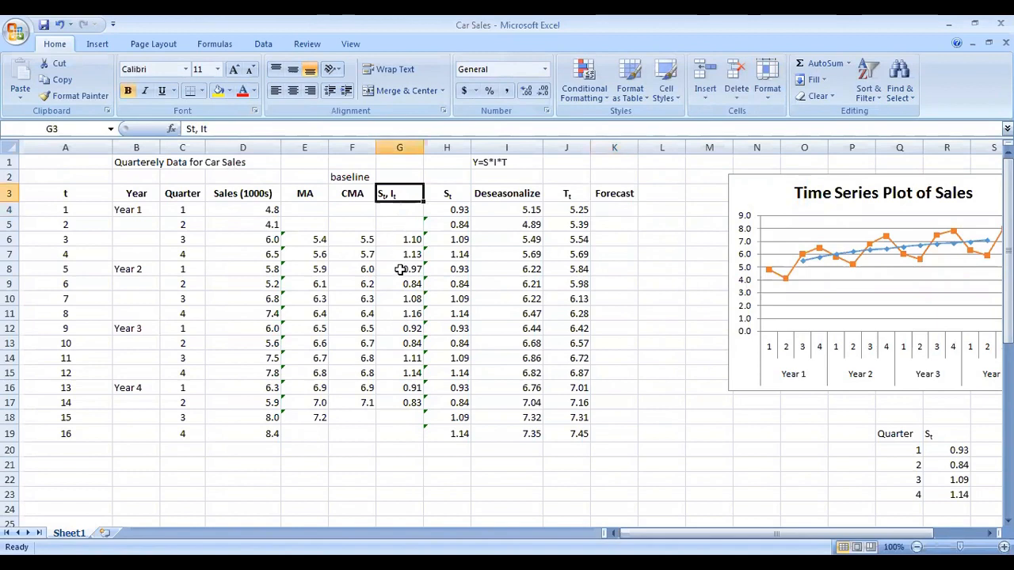
left_click(401, 427, "shift")
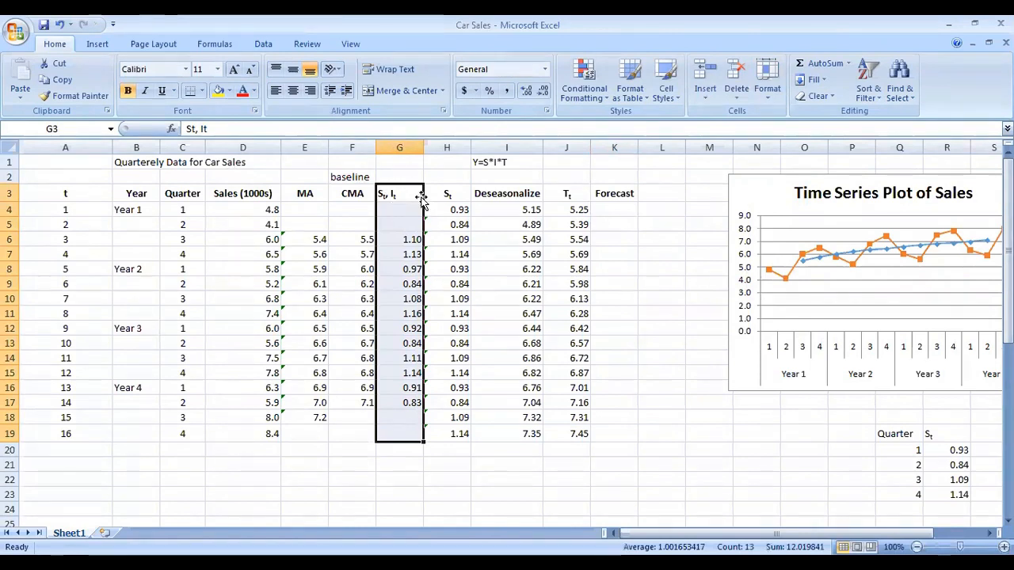
left_click(446, 195)
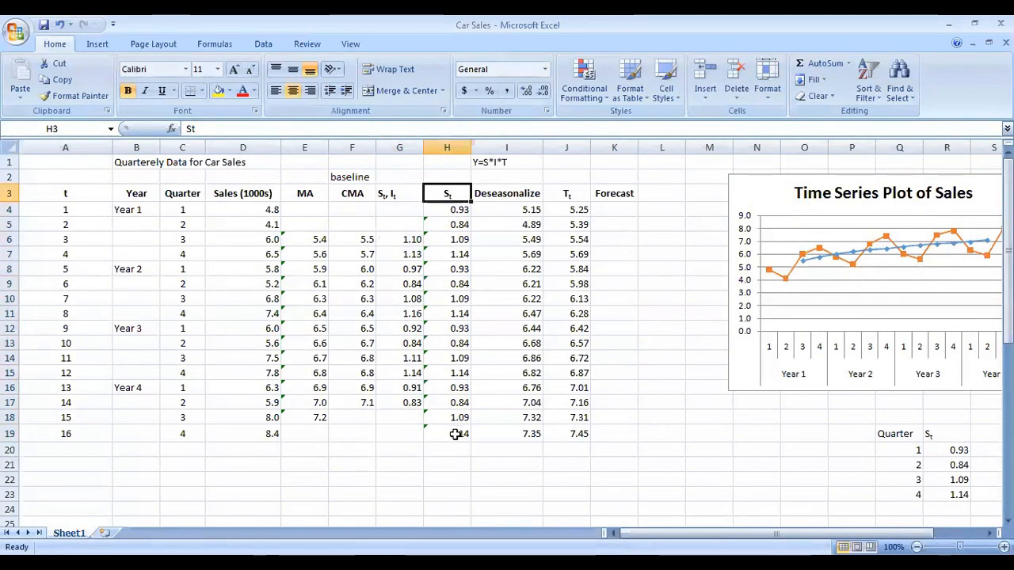
left_click(455, 434, "shift")
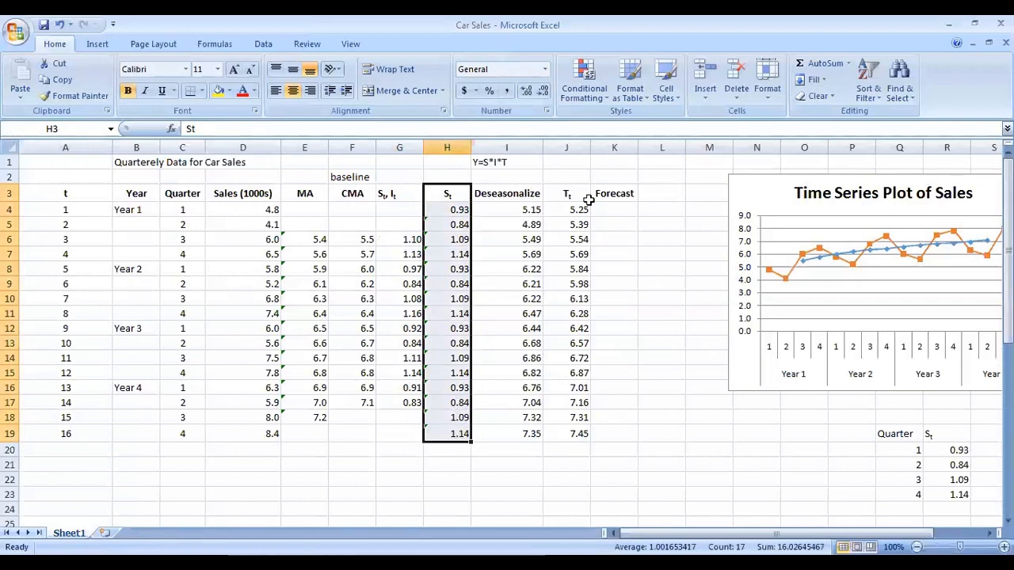
left_click(486, 165)
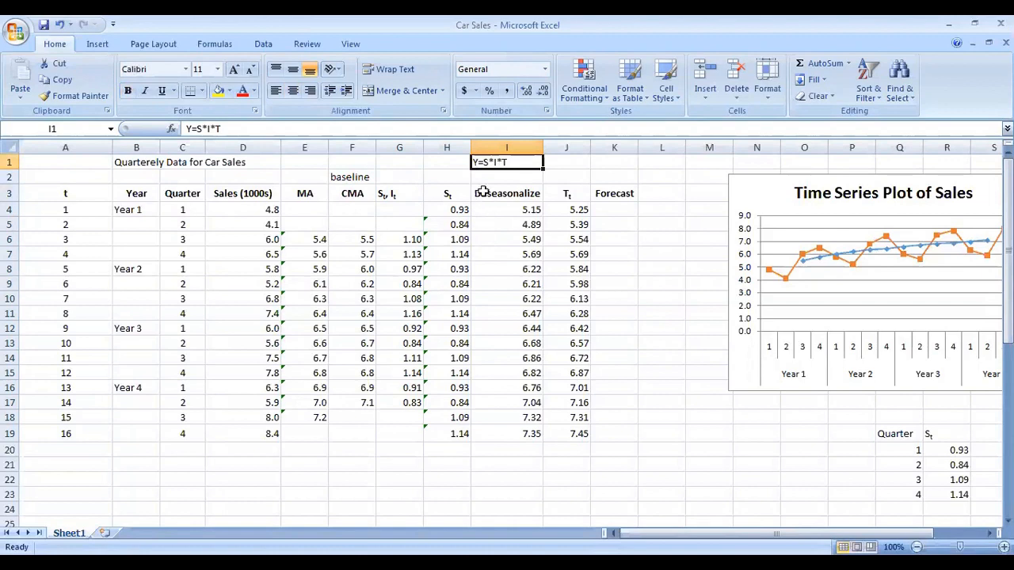
Step: Enter the forecast formula =H4*J4 in K4 and fill it down to K19
left_click(606, 208)
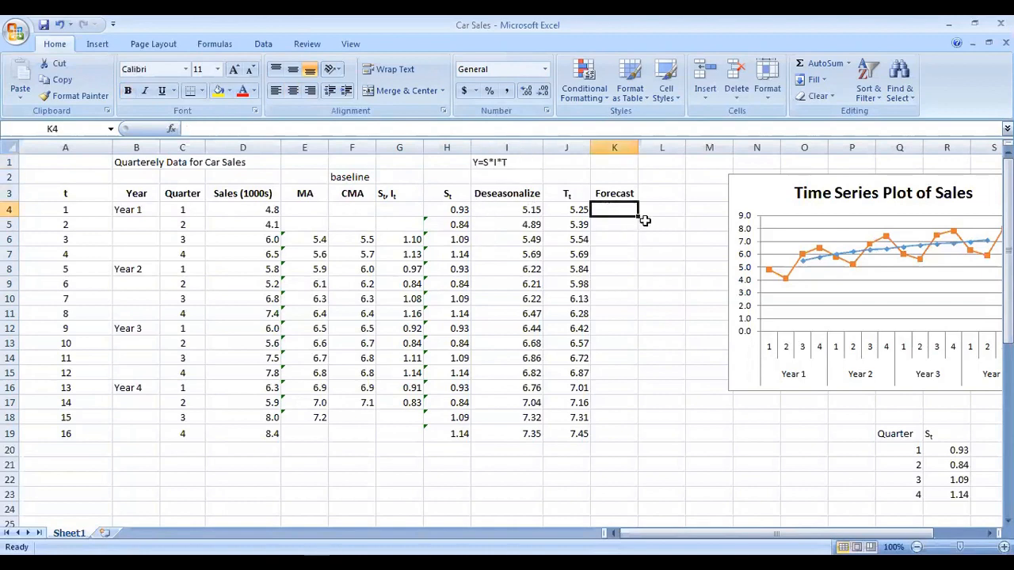
type("=")
left_click(460, 209)
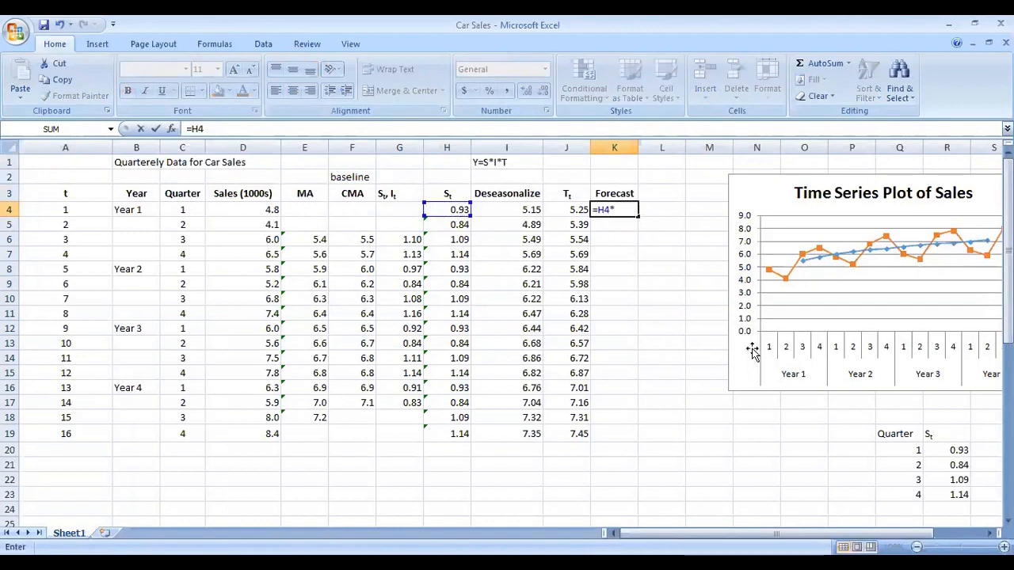
left_click(573, 210)
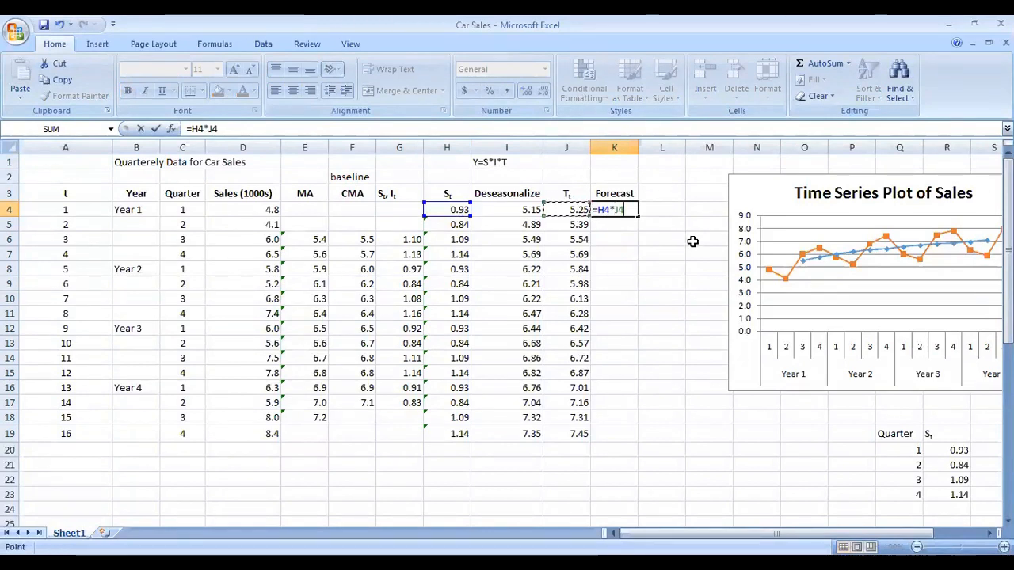
key("Return")
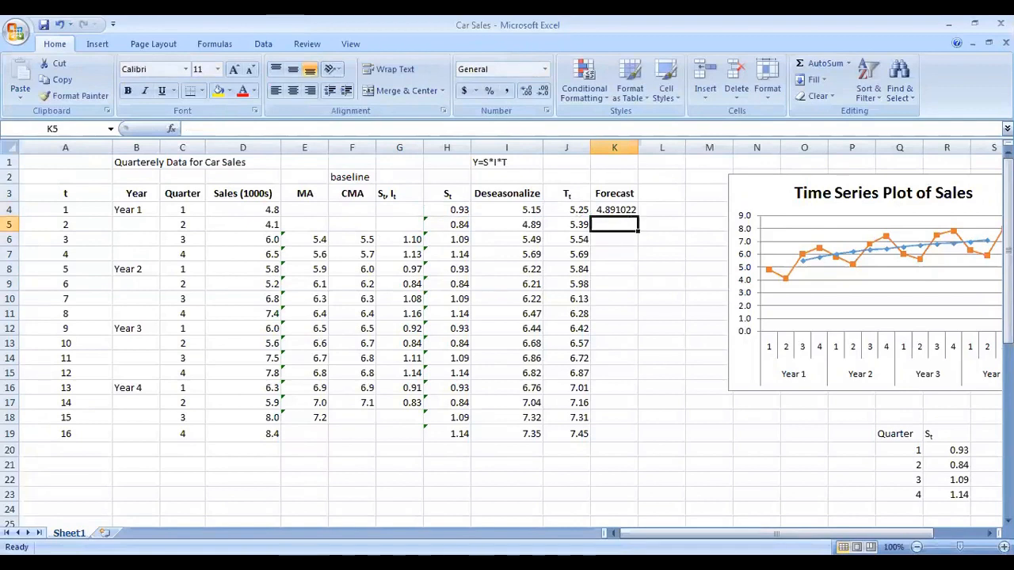
left_click(625, 210)
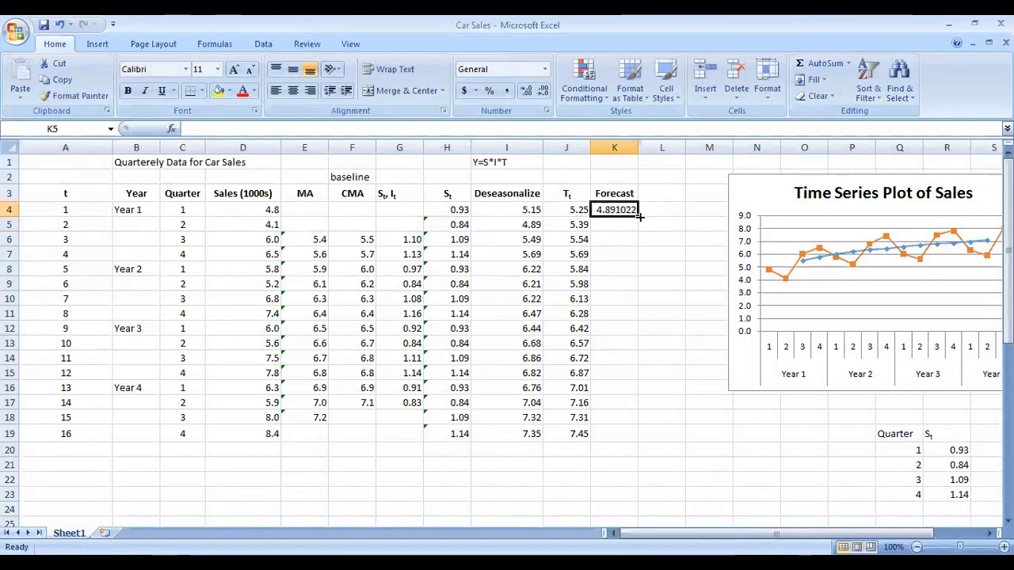
left_click_drag(638, 216, 623, 441)
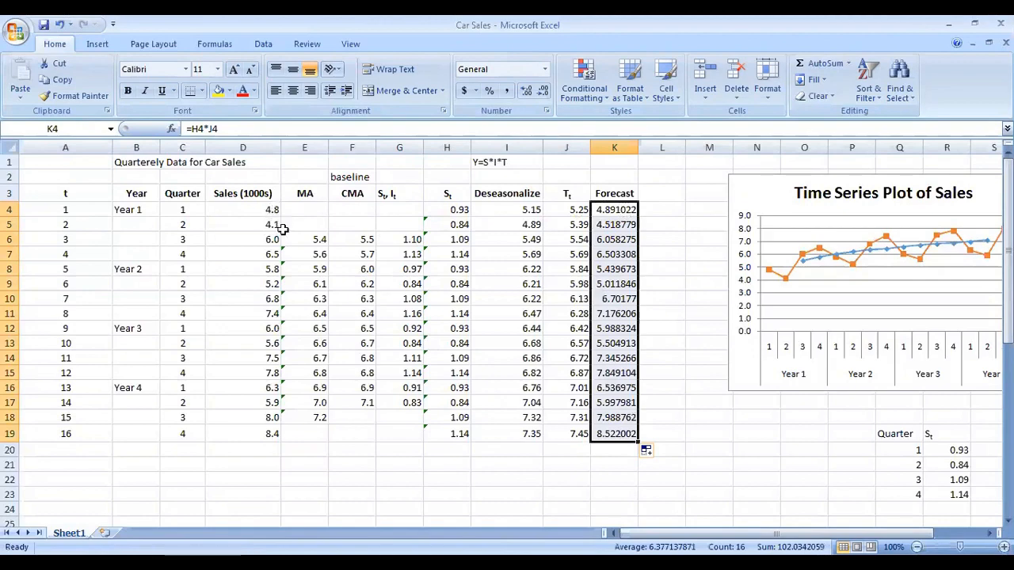
Step: Reduce the Forecast values in K4:K19 to two decimal places
scroll(312, 246, "down", 2)
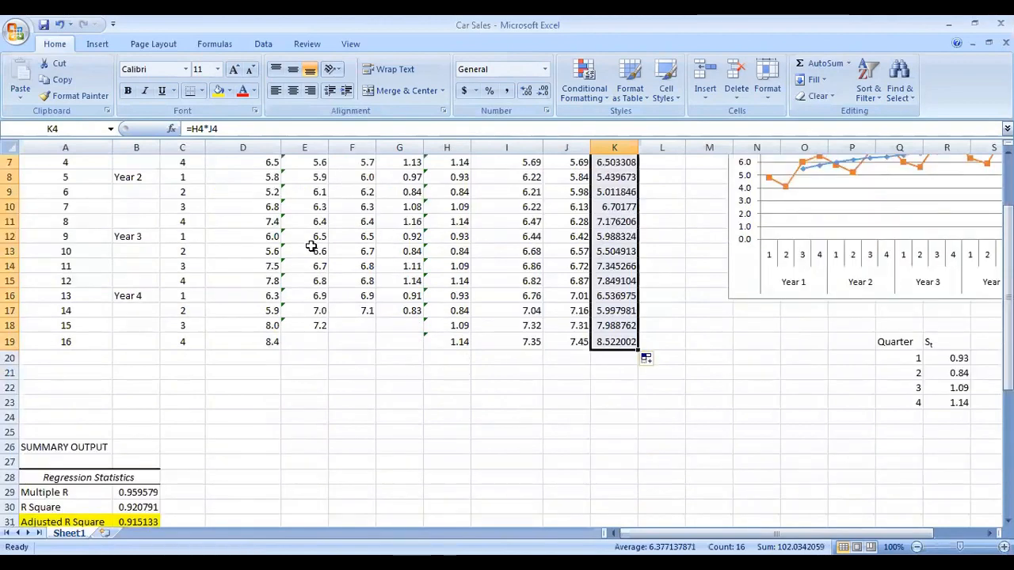
scroll(311, 246, "up", 2)
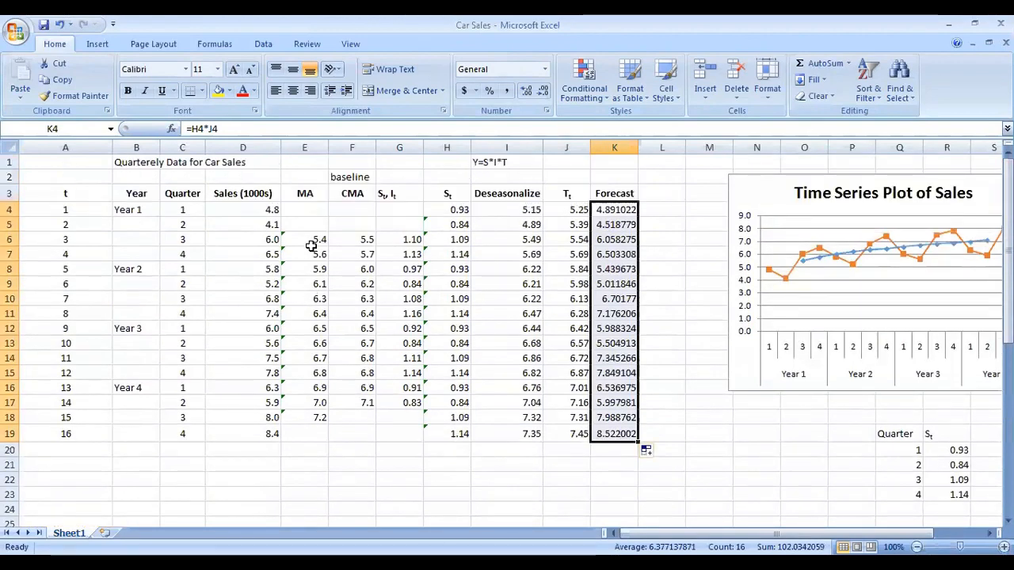
left_click(543, 92)
left_click(543, 91)
left_click(544, 91)
left_click(543, 91)
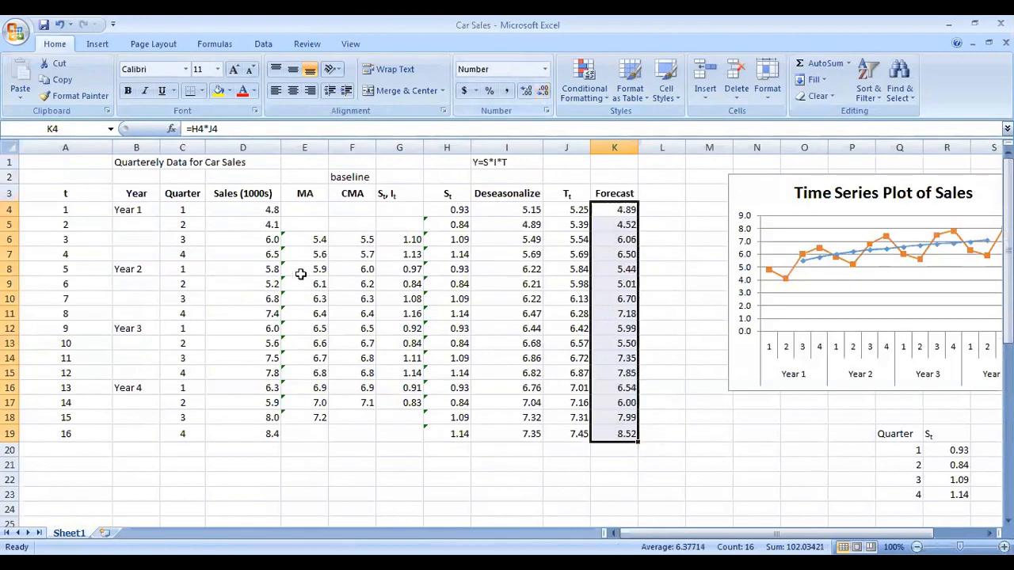
Step: Add a Year 5 row block: label B20 as Year 5 and enter quarters 1 to 4 in C20:C23
scroll(283, 342, "down", 1)
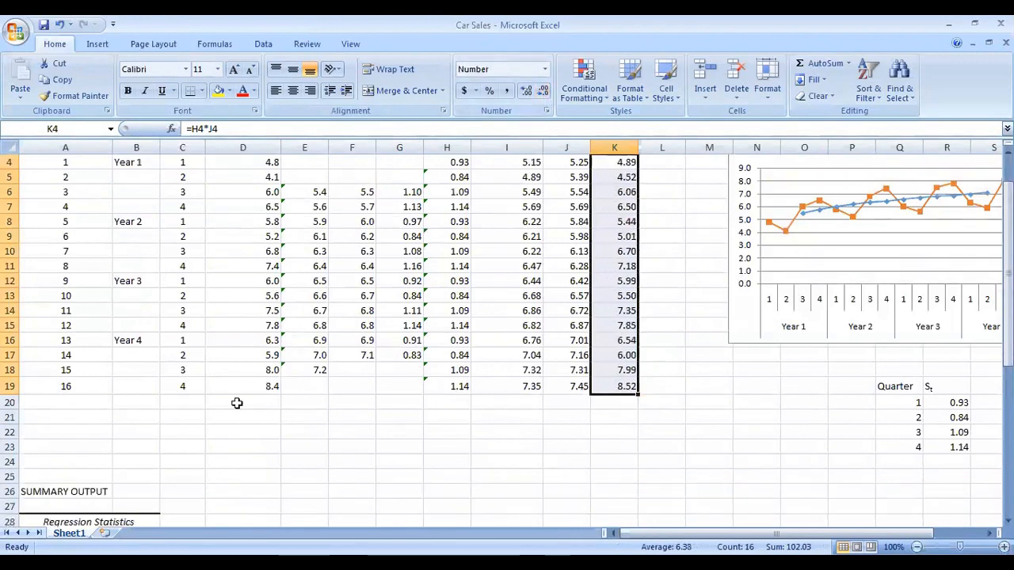
left_click(145, 405)
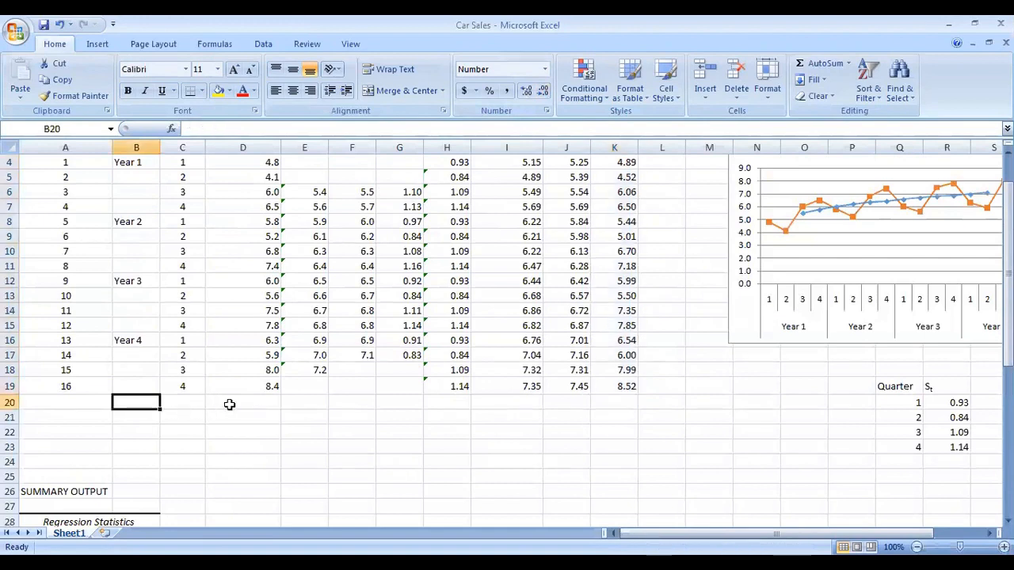
type("Year")
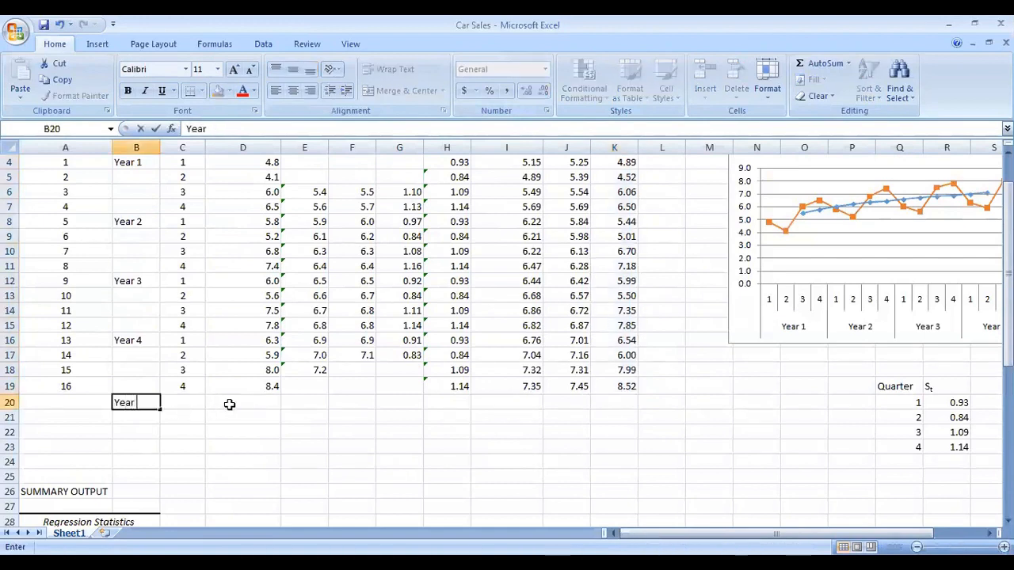
type(" 5")
key("Tab")
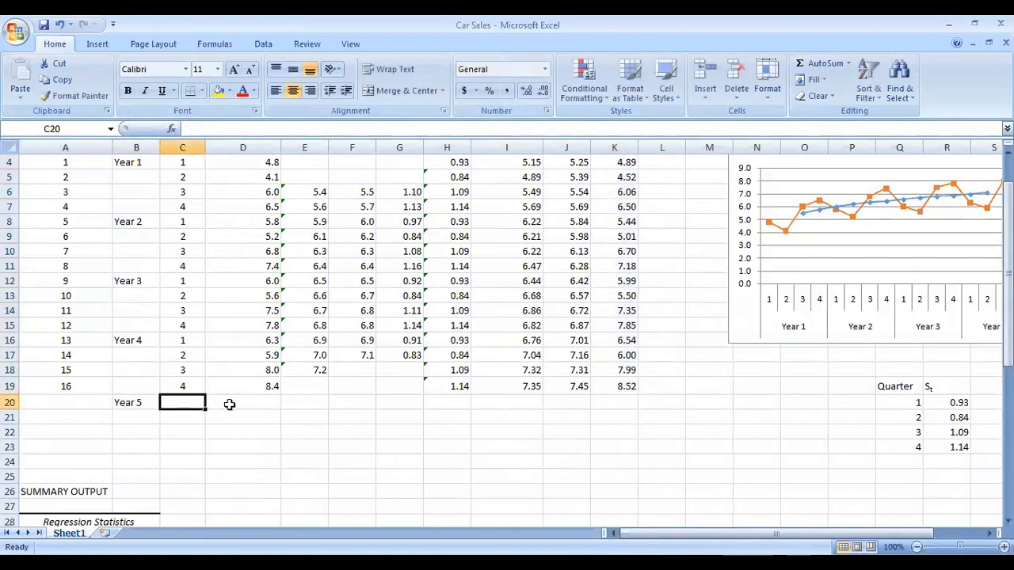
type("1")
key("Return")
type("2")
key("Return")
type("3")
key("Return")
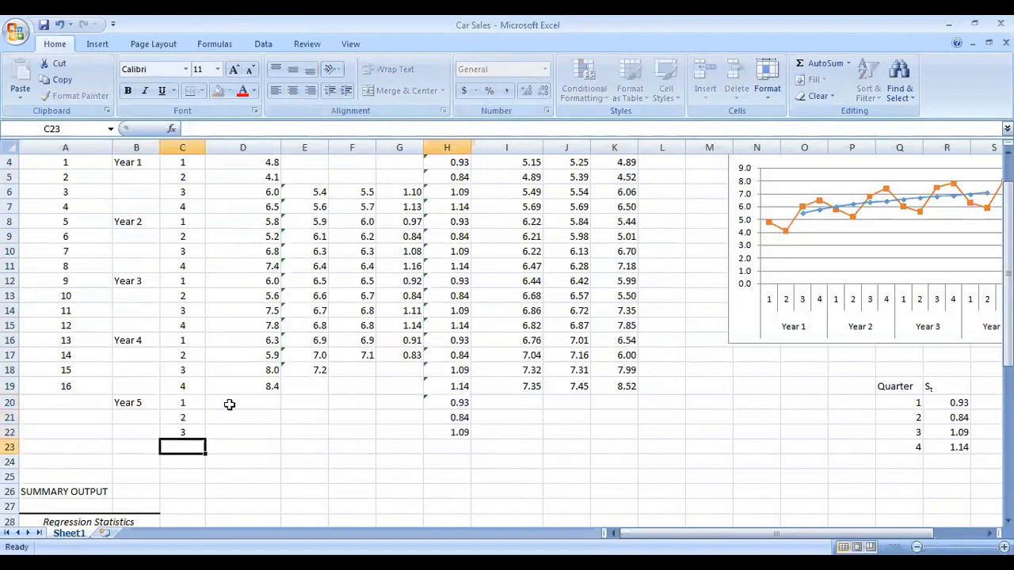
type("4")
key("Return")
Step: Fill the period numbers 17 to 20 into A20:A23 by extending the t series
key("Up")
key("Left")
key("Left")
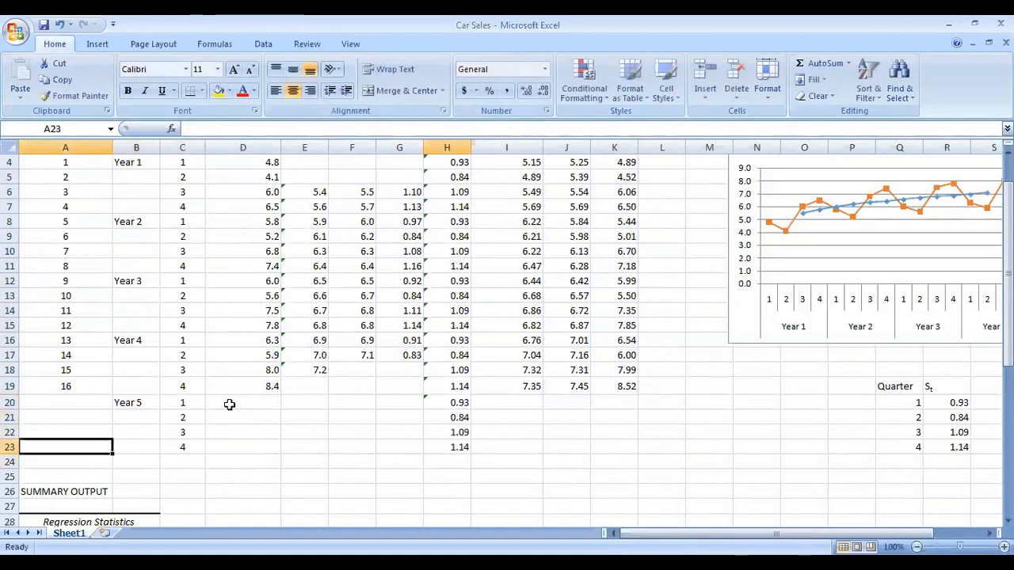
key("Up")
key("Up")
key("Up")
key("Up")
key("Up")
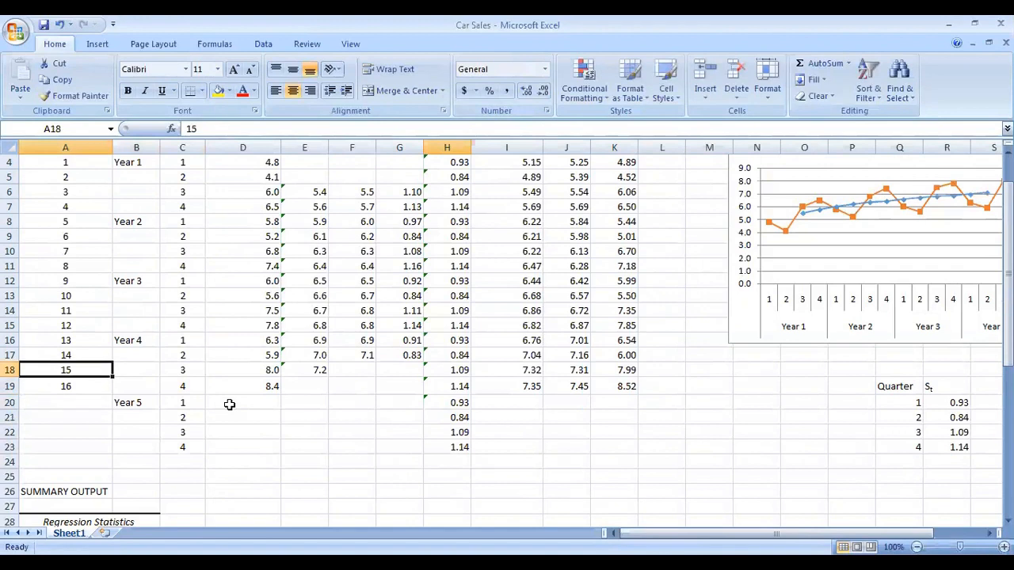
left_click_drag(111, 386, 111, 455)
left_click(376, 462)
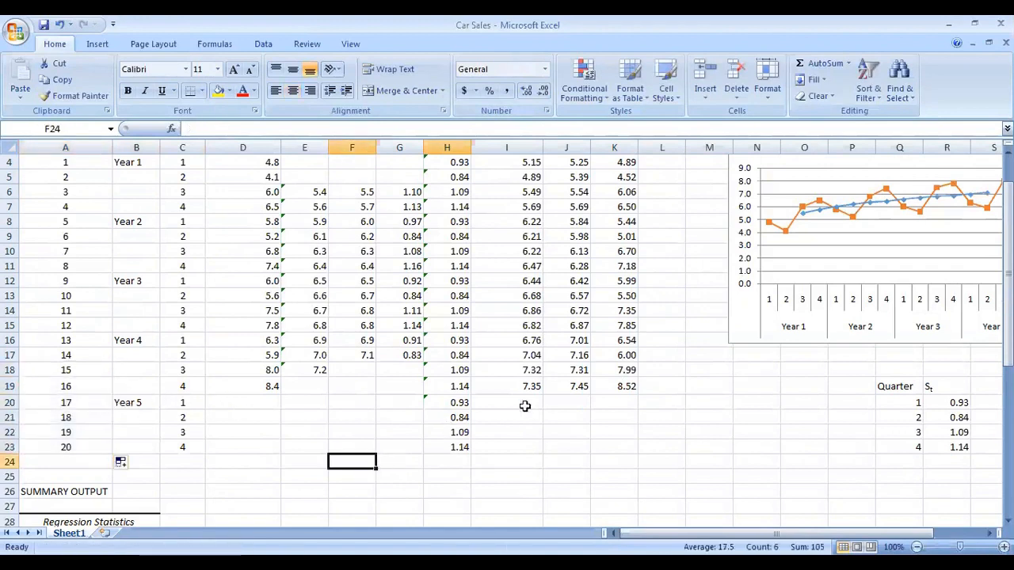
Step: Extend the T_t trend formula from J19 down through J23 for Year 5
scroll(558, 377, "up", 1)
scroll(554, 364, "down", 2)
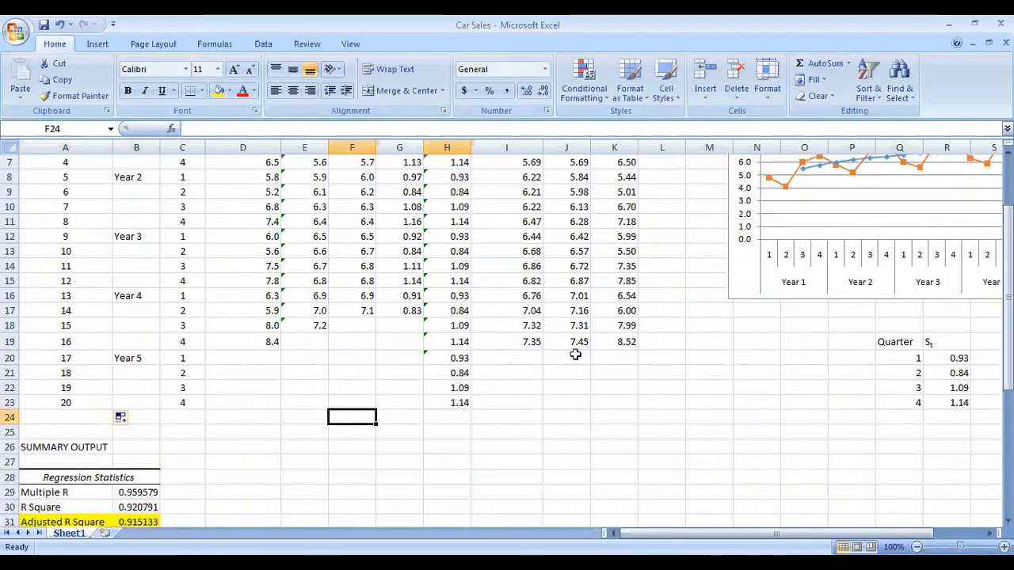
left_click(577, 341)
scroll(590, 369, "up", 3)
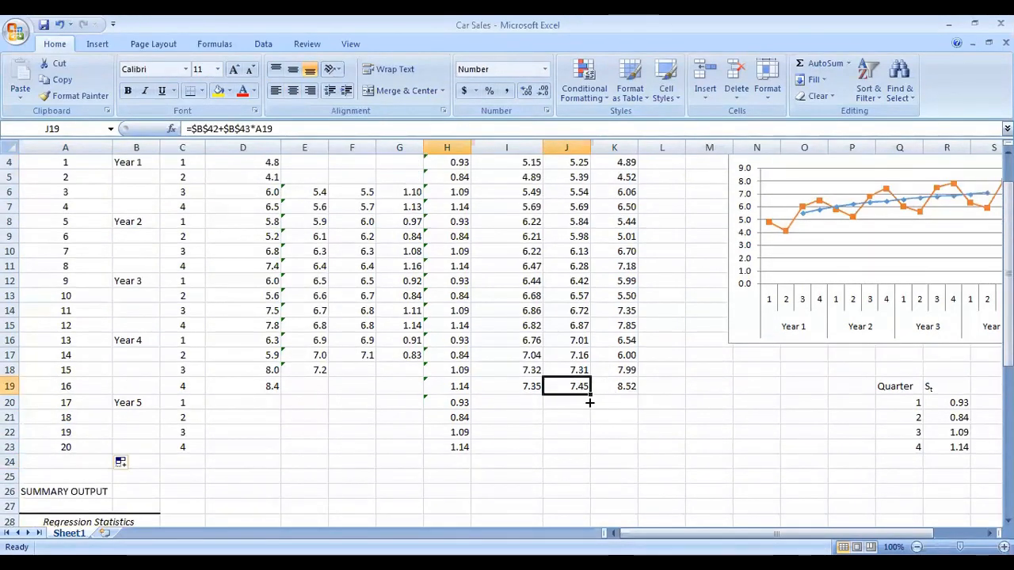
left_click_drag(591, 402, 592, 453)
left_click(588, 431)
scroll(594, 453, "up", 1)
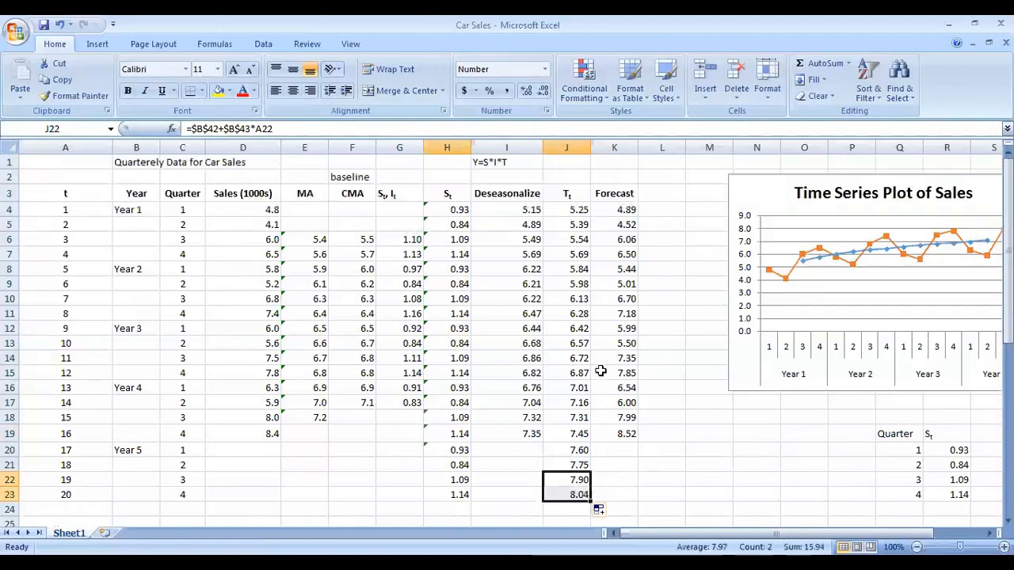
Step: Inspect the T_t formulas in the first and last rows to check the references
left_click(576, 211)
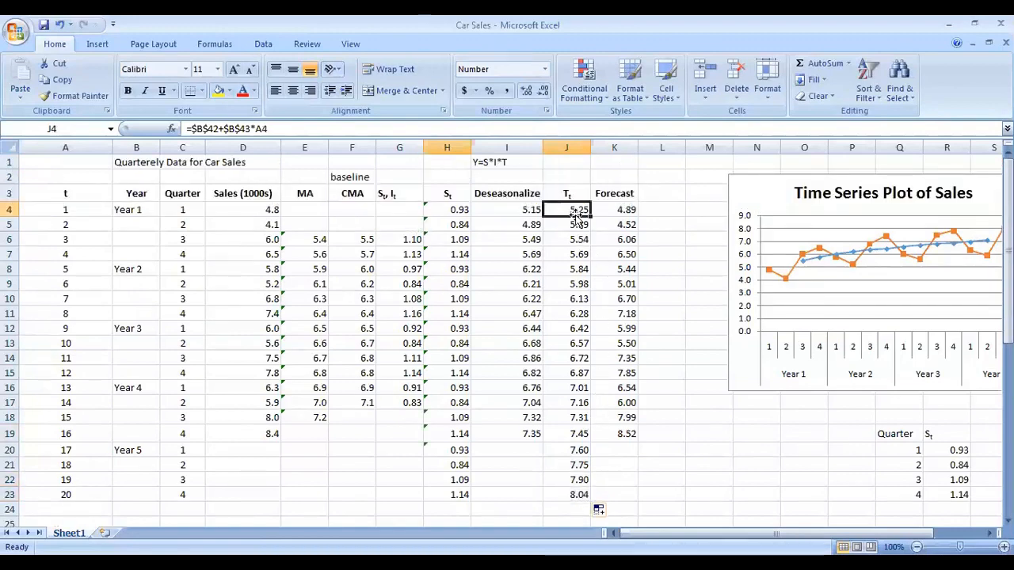
scroll(579, 257, "down", 2)
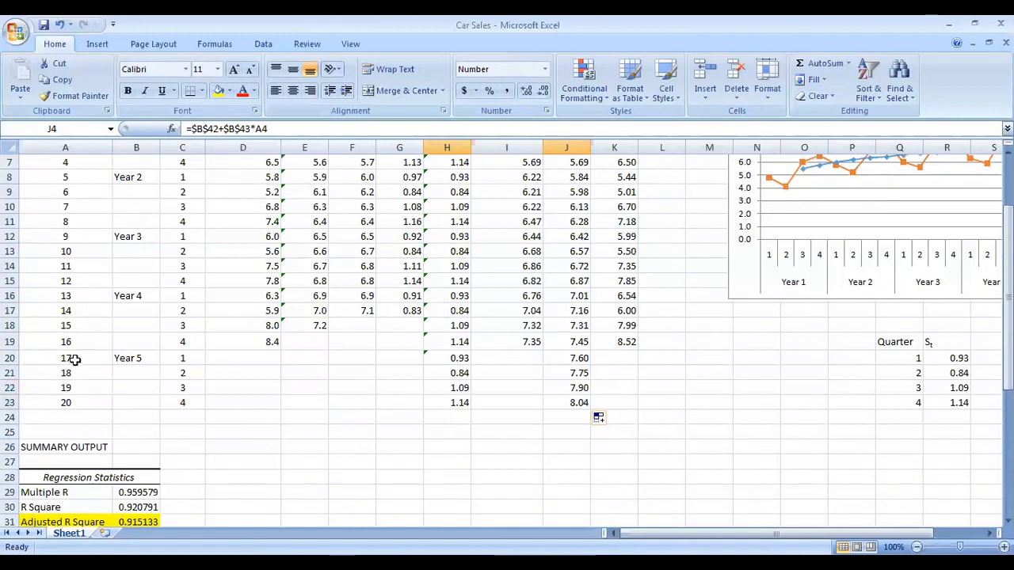
left_click(583, 406)
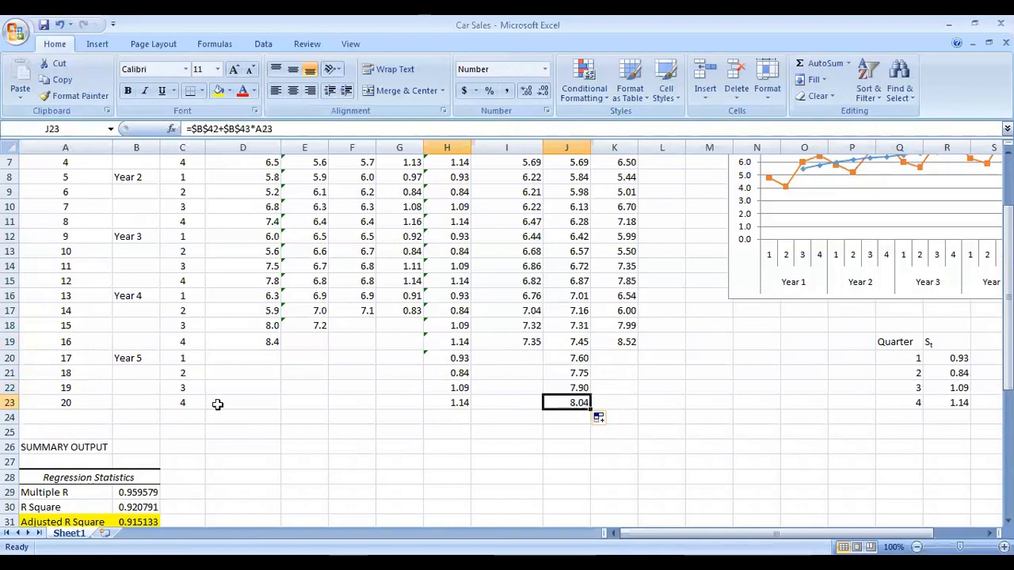
scroll(324, 360, "up", 2)
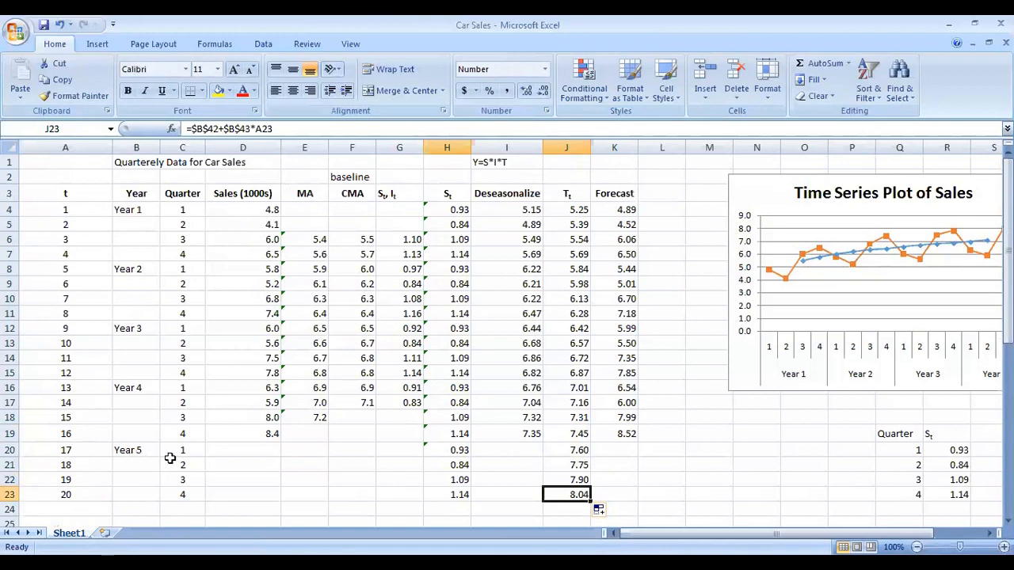
scroll(658, 378, "down", 1)
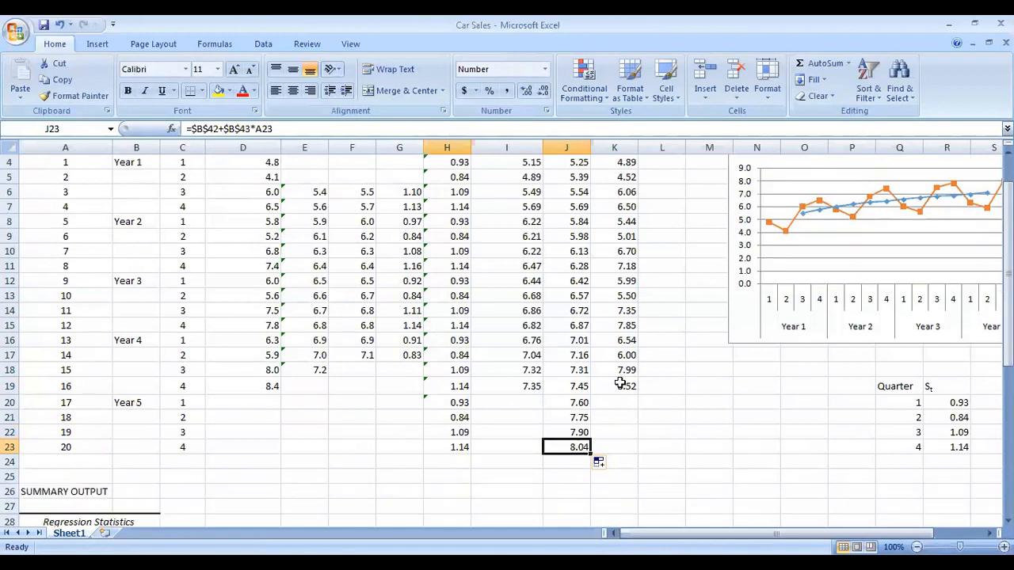
Step: Extend the Forecast formula from K19 down through K23 for Year 5
left_click(625, 384)
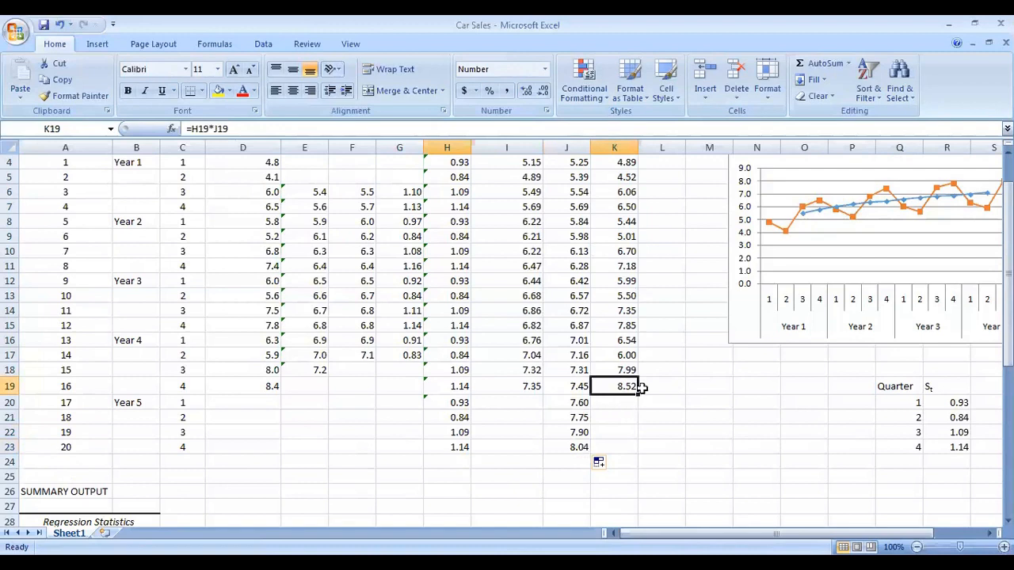
left_click_drag(638, 393, 647, 458)
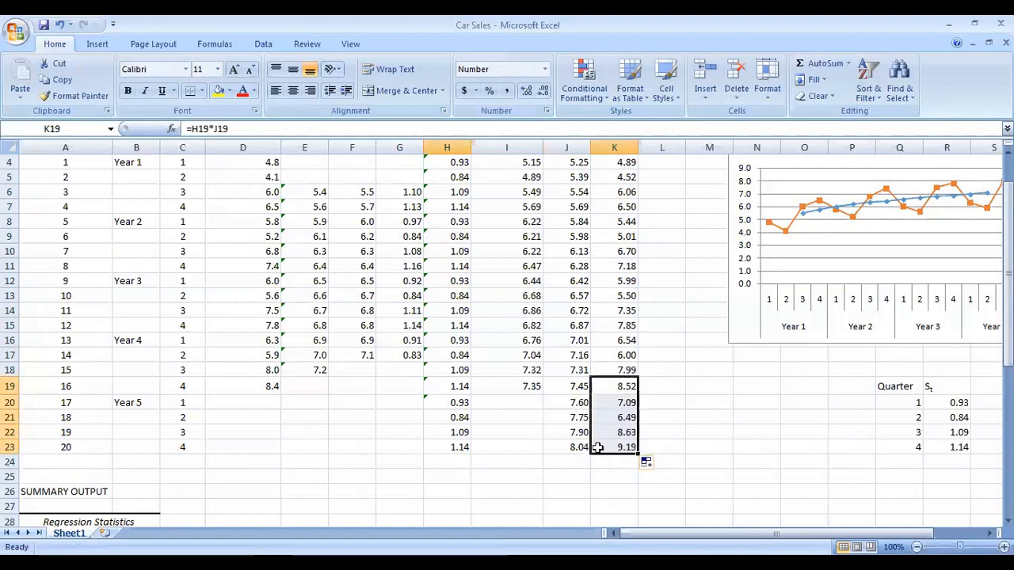
left_click(584, 413)
left_click(595, 401)
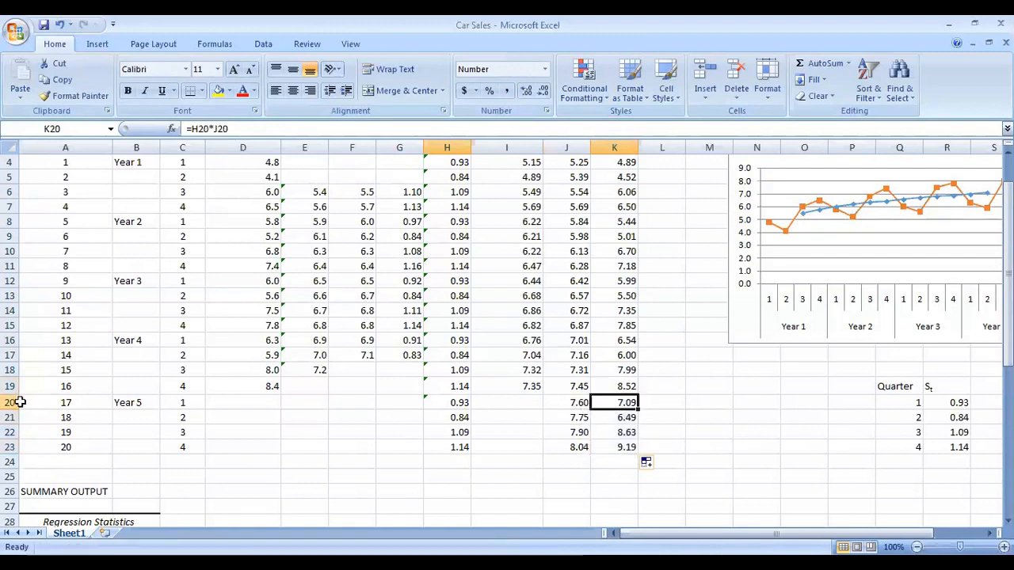
Step: Highlight the Year 5 block A20:K23 with a yellow fill
left_click(20, 402)
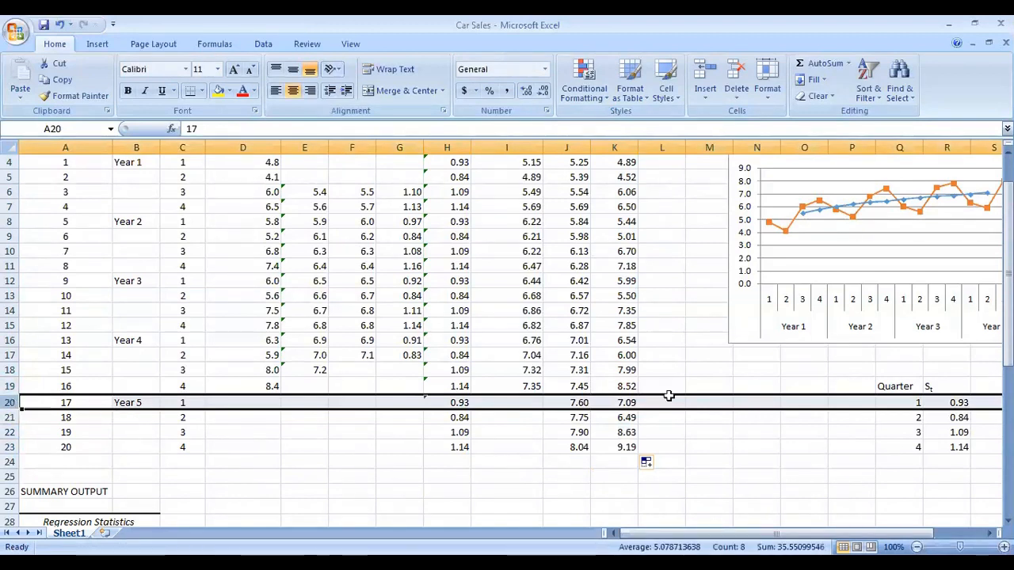
left_click(612, 429)
left_click_drag(620, 449, 52, 404)
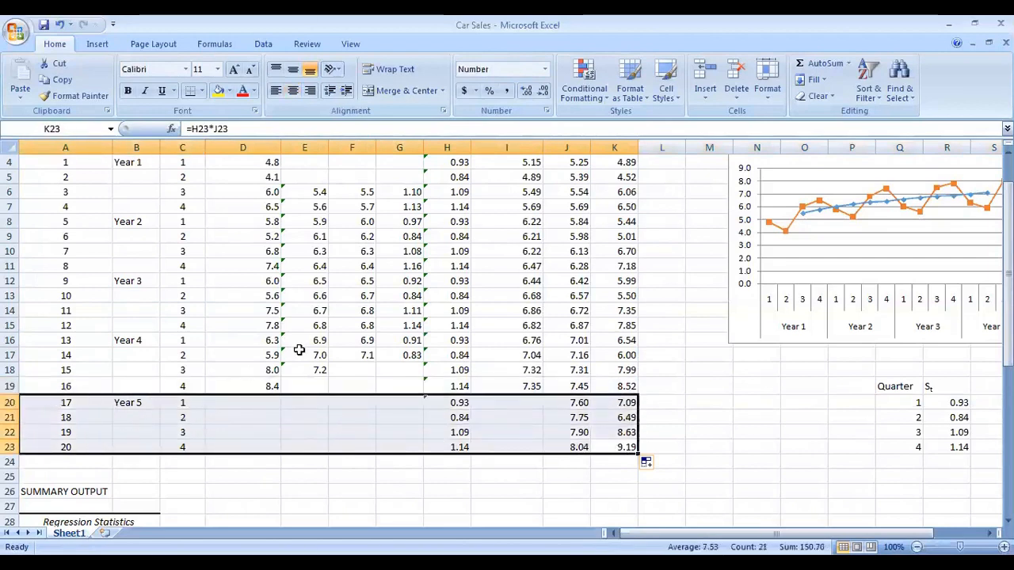
left_click(218, 91)
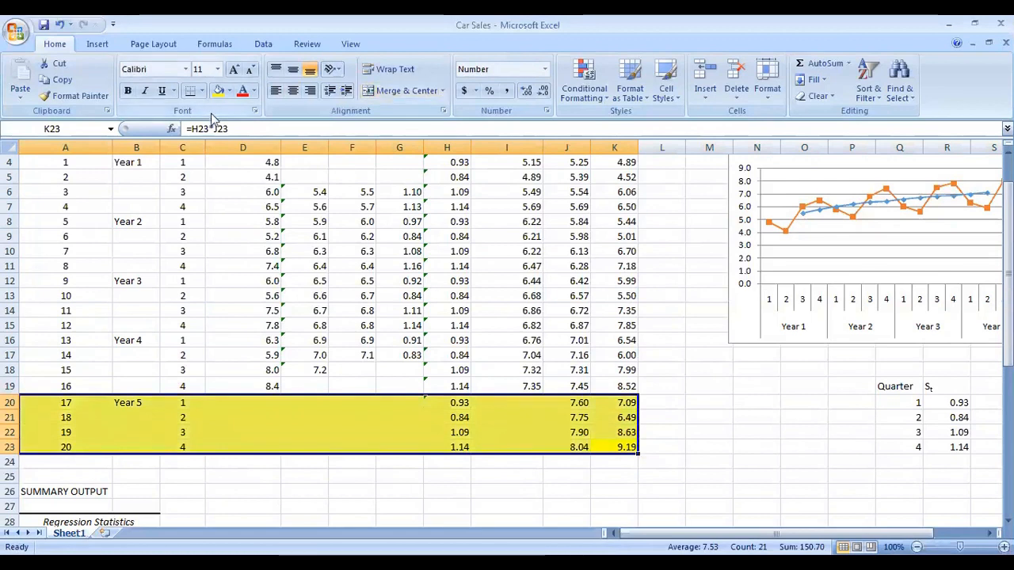
Step: Reposition the sales chart and apply a chart layout with a title and legend
scroll(357, 292, "up", 1)
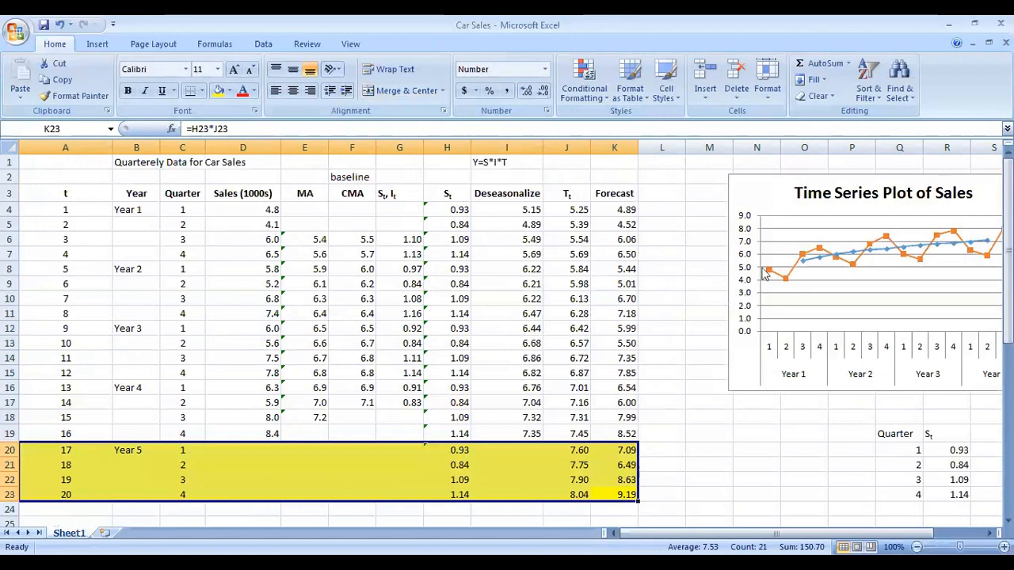
scroll(793, 354, "down", 1)
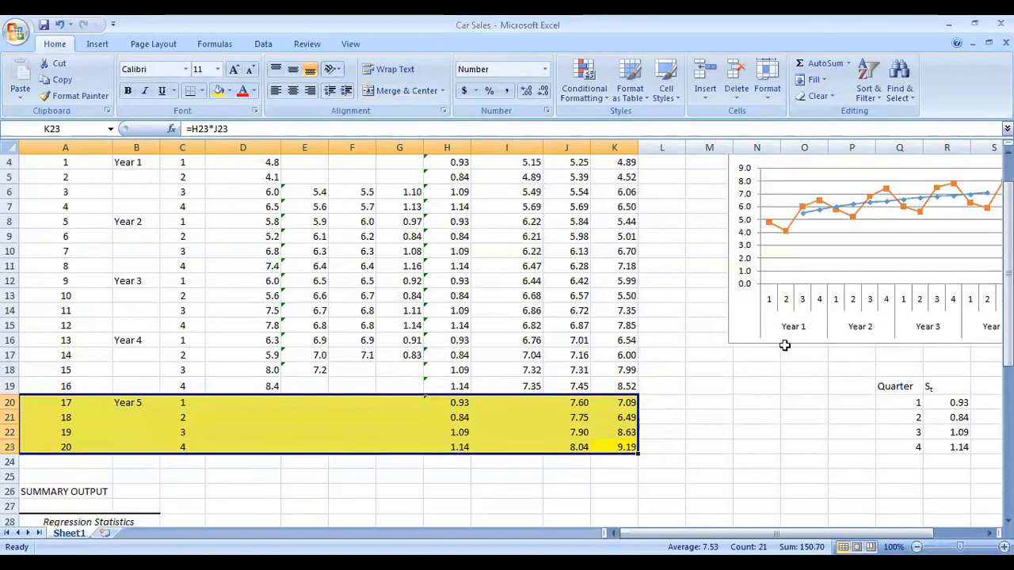
scroll(784, 346, "up", 1)
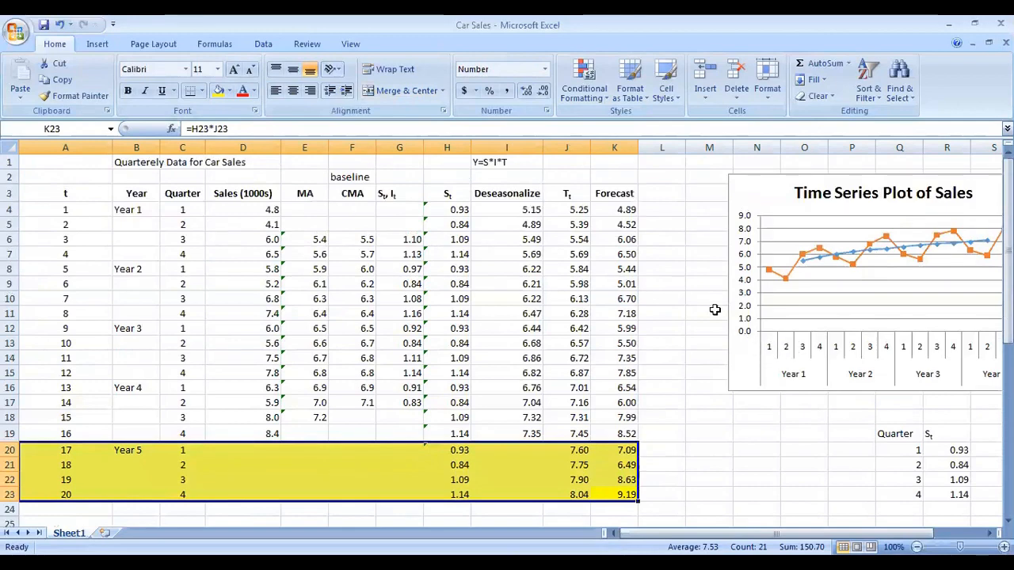
scroll(616, 241, "down", 2)
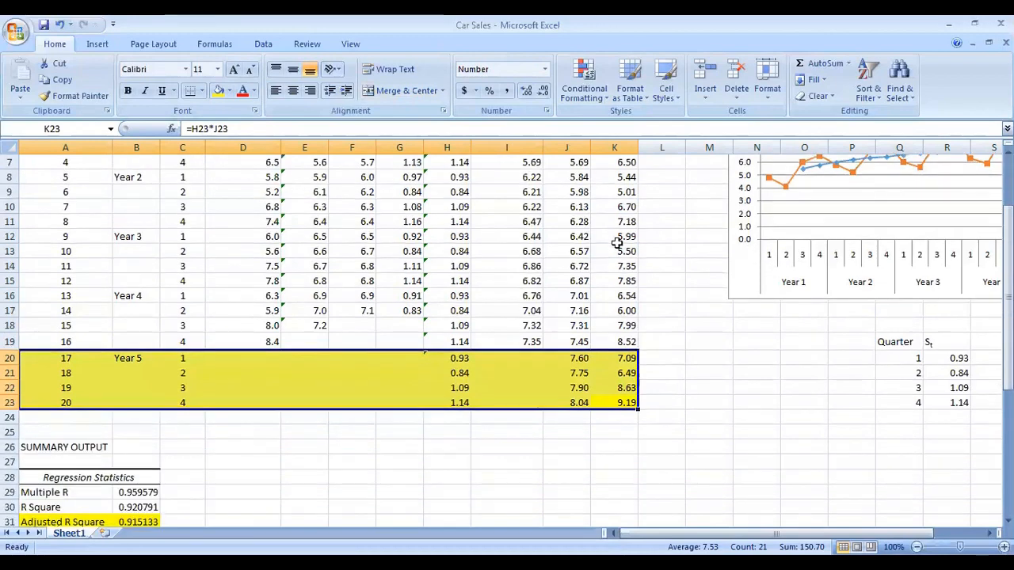
scroll(616, 242, "up", 2)
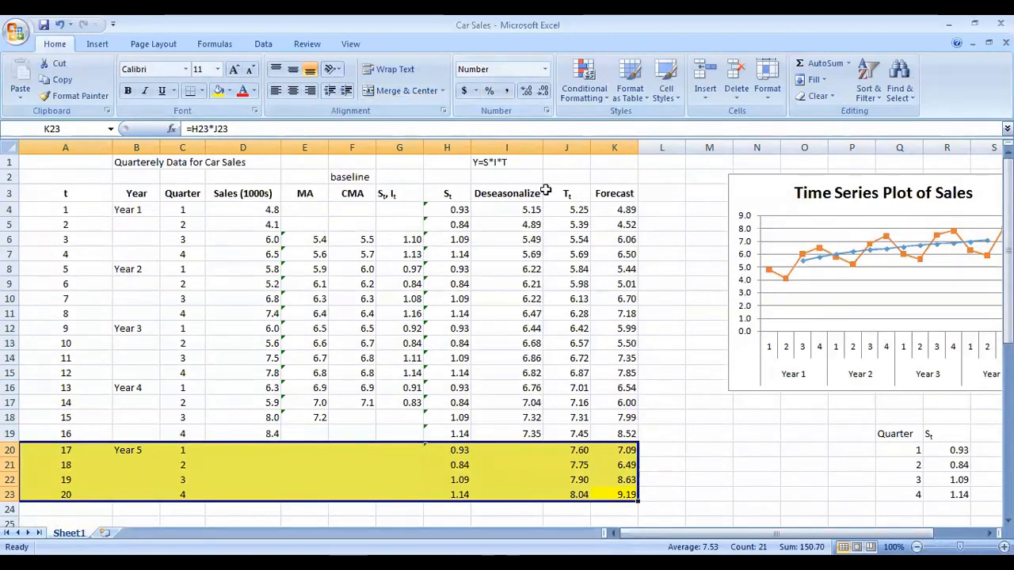
left_click_drag(776, 533, 809, 533)
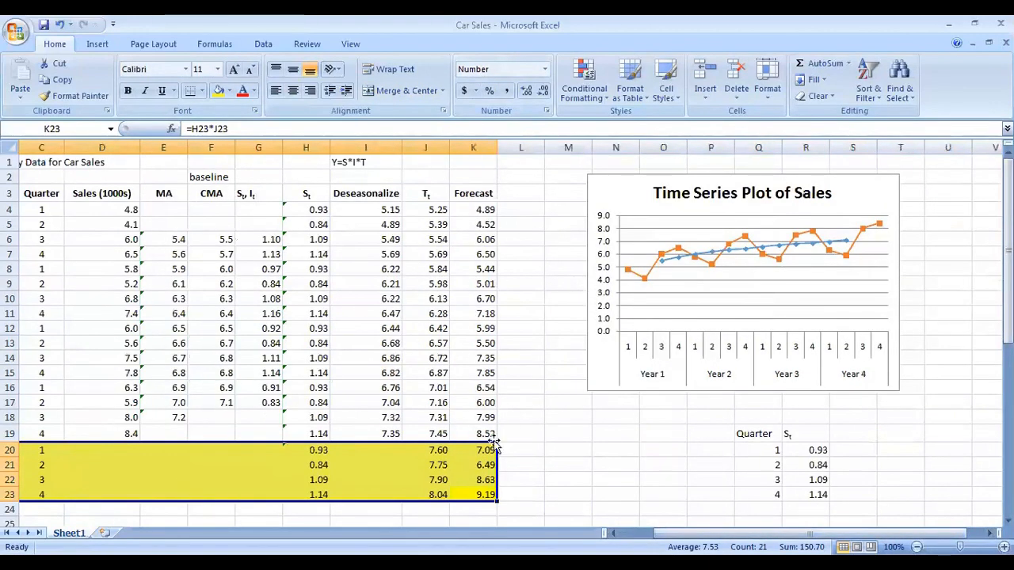
left_click_drag(654, 186, 707, 184)
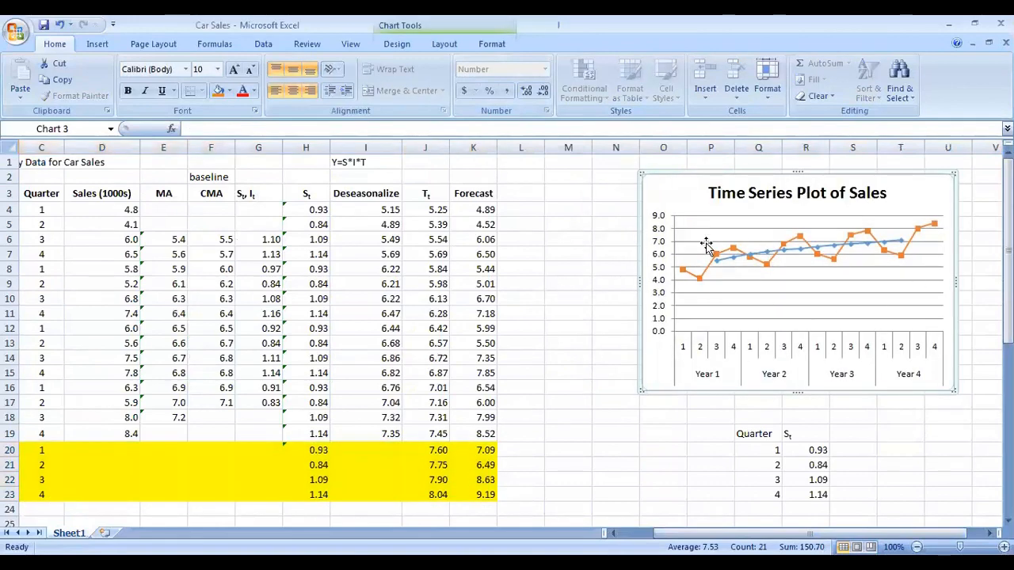
left_click(481, 198)
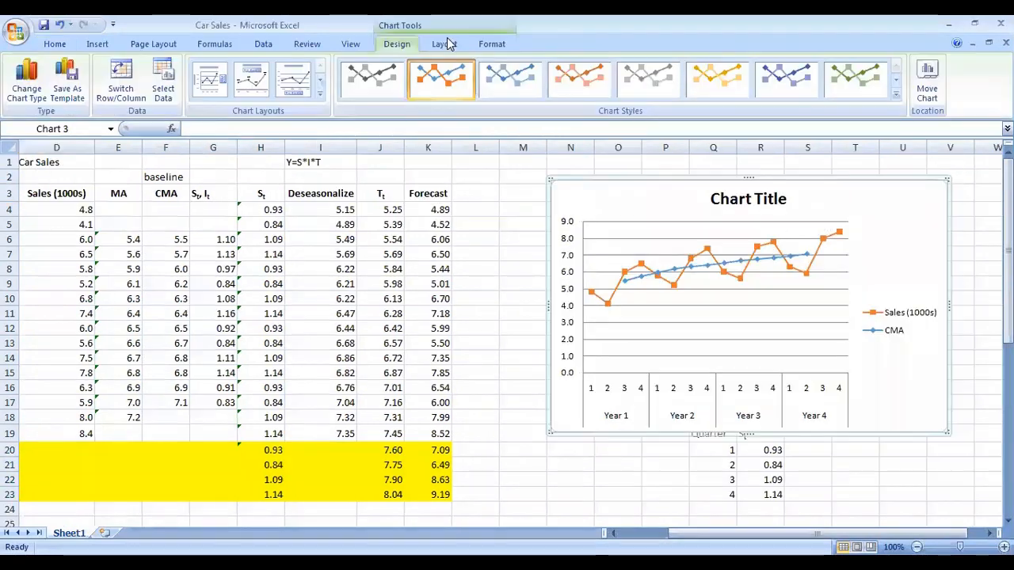
Step: Retitle the chart as "Time series plot of sales"
scroll(470, 287, "down", 1)
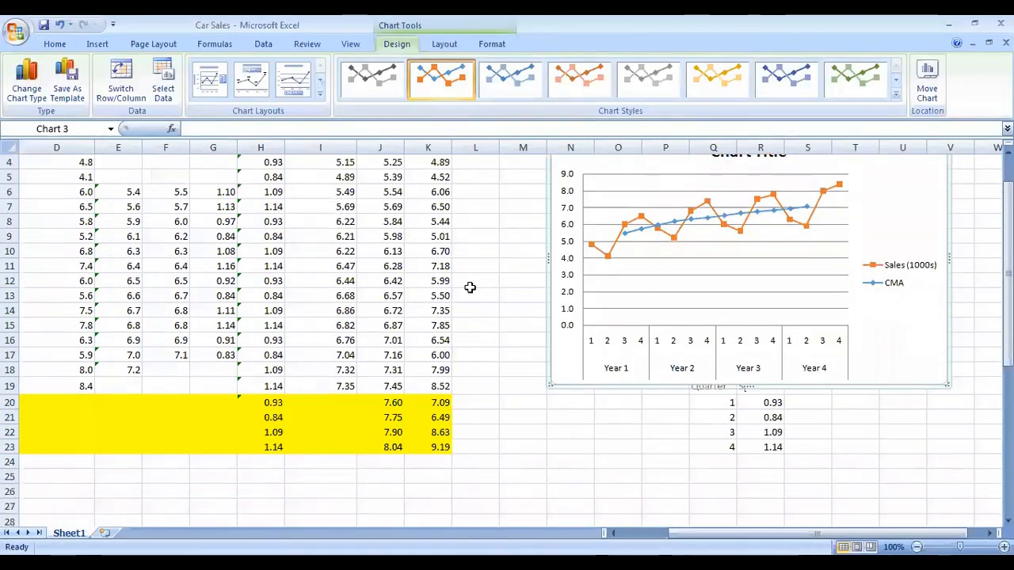
scroll(470, 289, "up", 1)
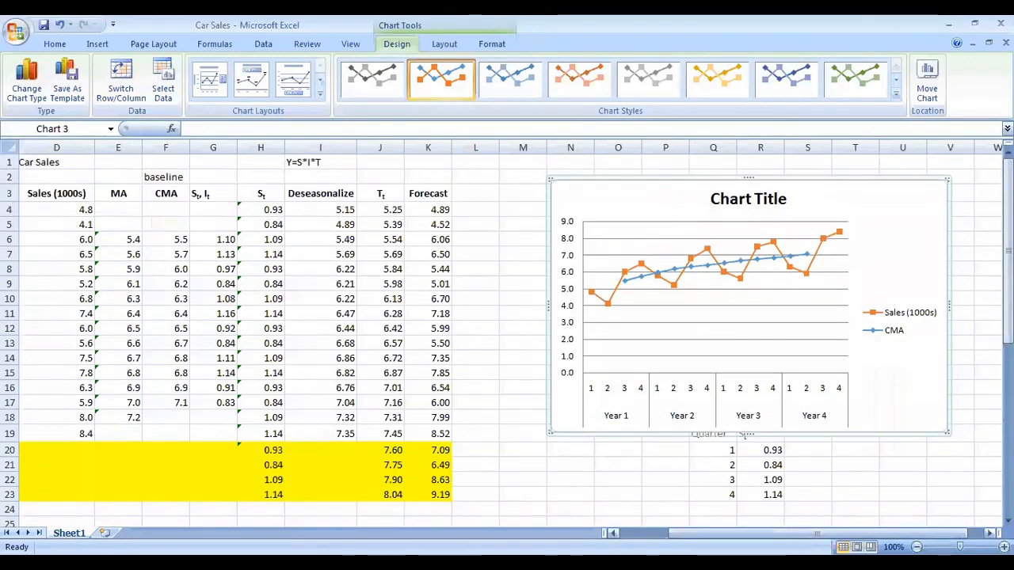
scroll(672, 515, "left", 1)
left_click(822, 204)
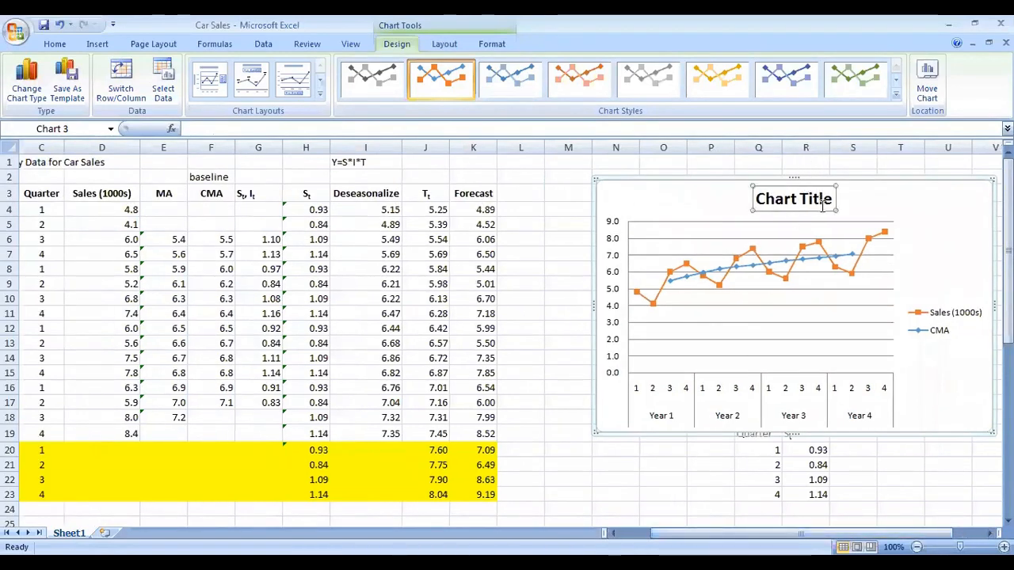
left_click_drag(835, 199, 748, 198)
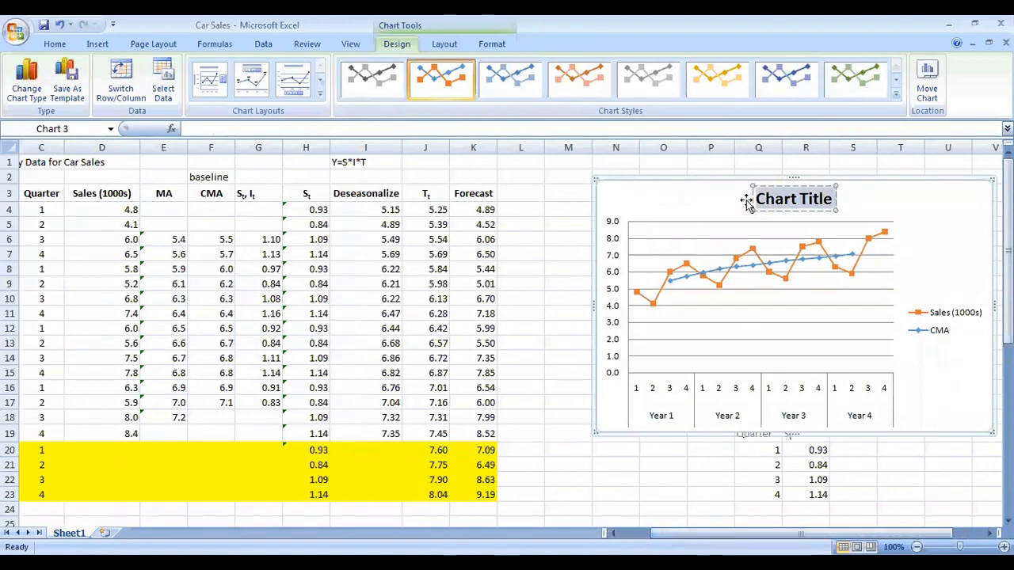
type("Time serie")
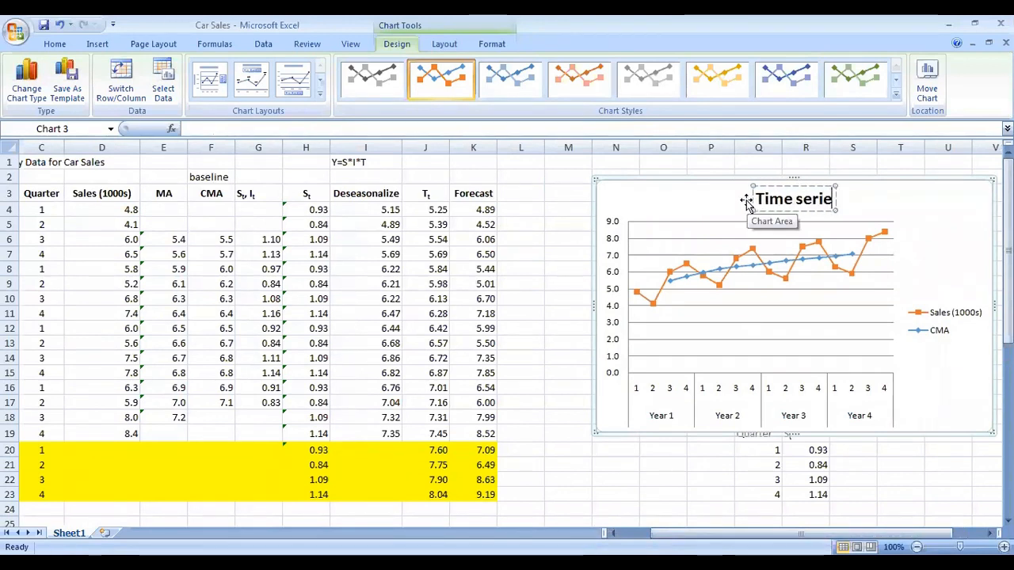
type("s plot of sal")
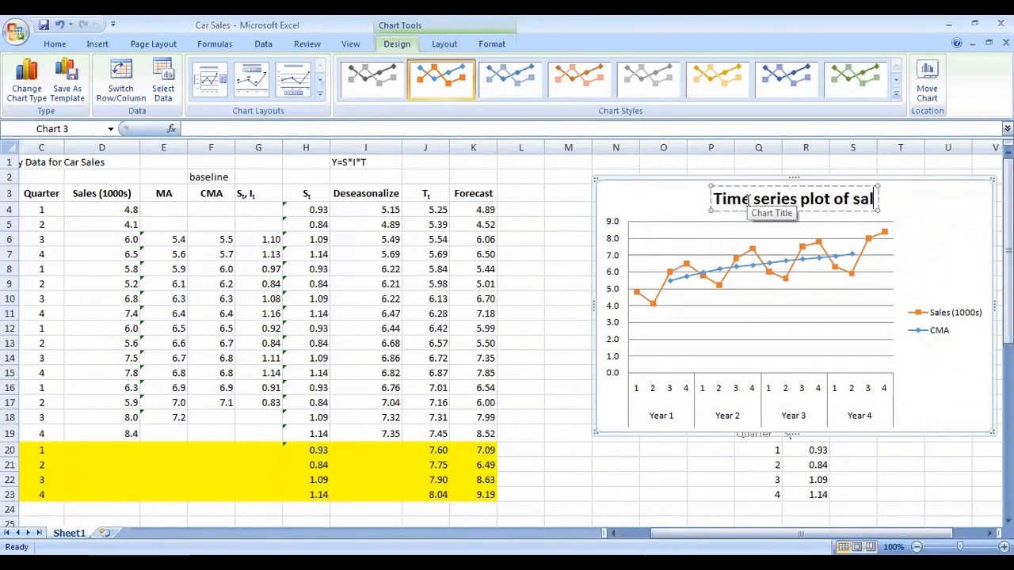
type("es")
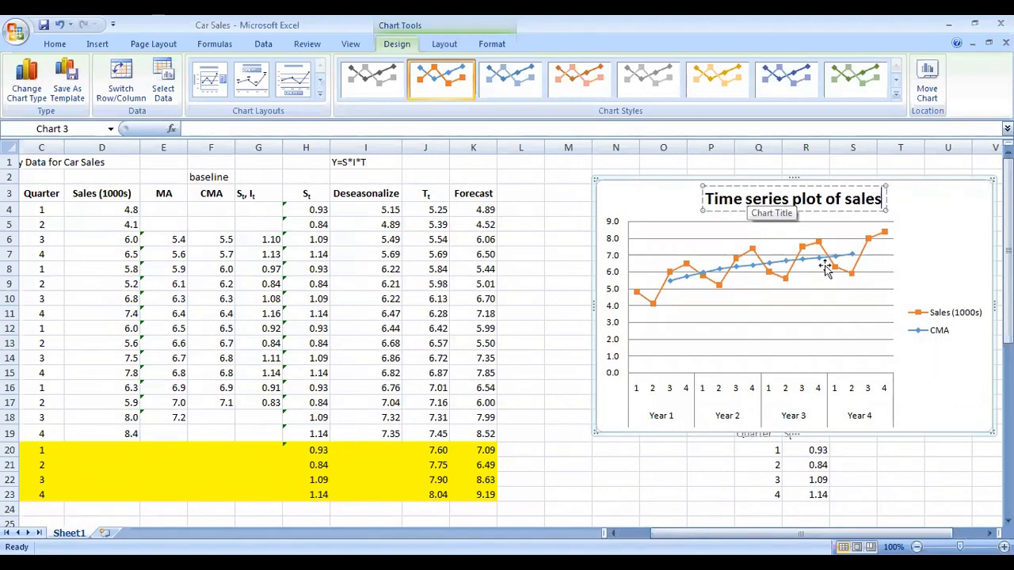
left_click(927, 419)
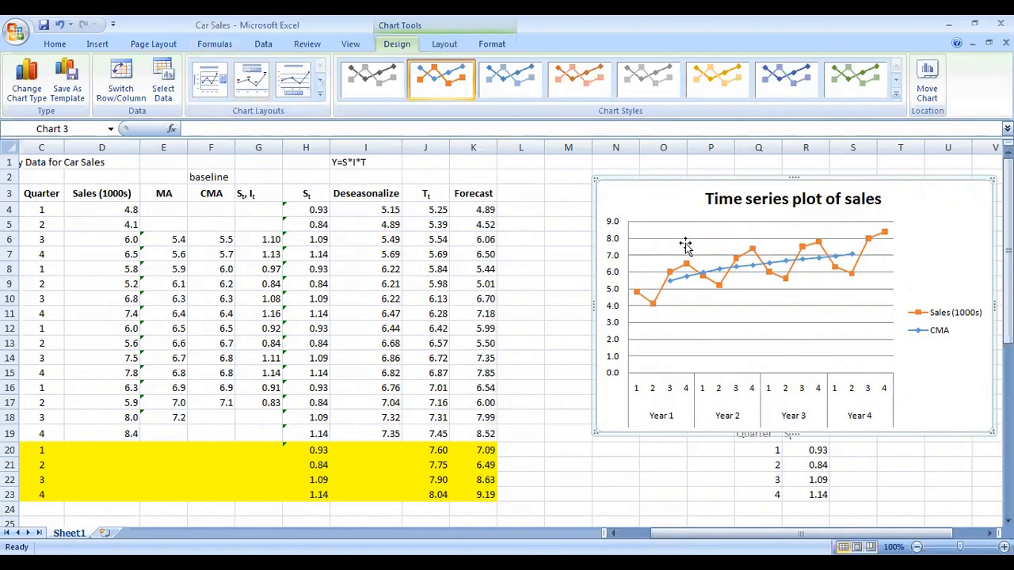
Step: Add a Forecast series to the chart, named from K3 with values K4:K24
left_click(176, 89)
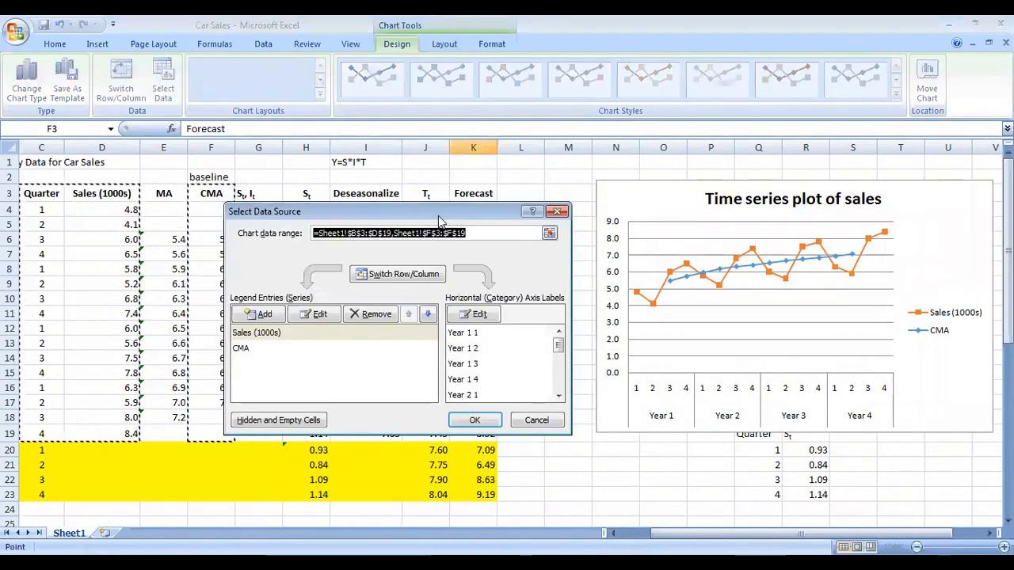
left_click_drag(440, 214, 763, 235)
left_click(579, 333)
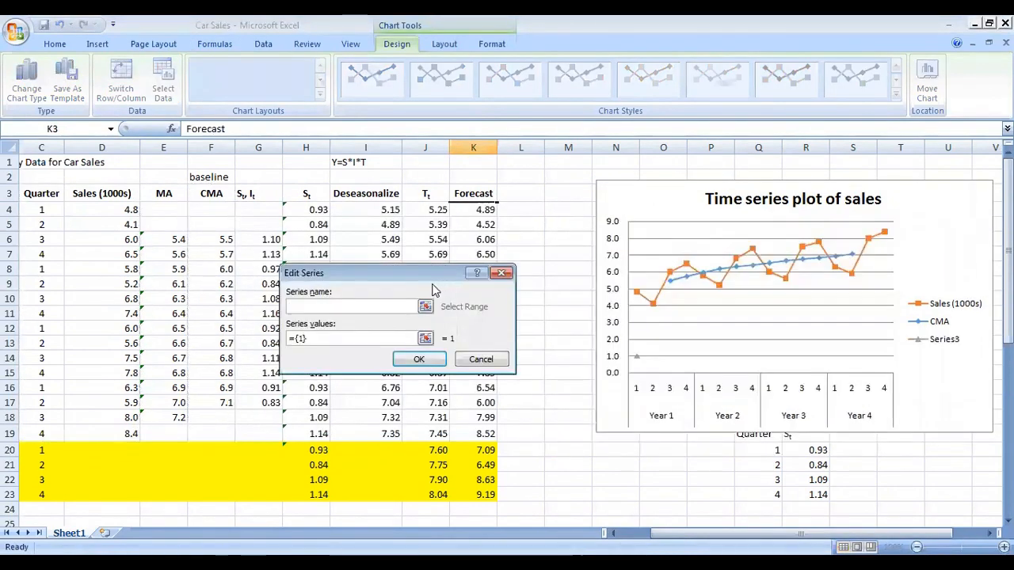
left_click(478, 194)
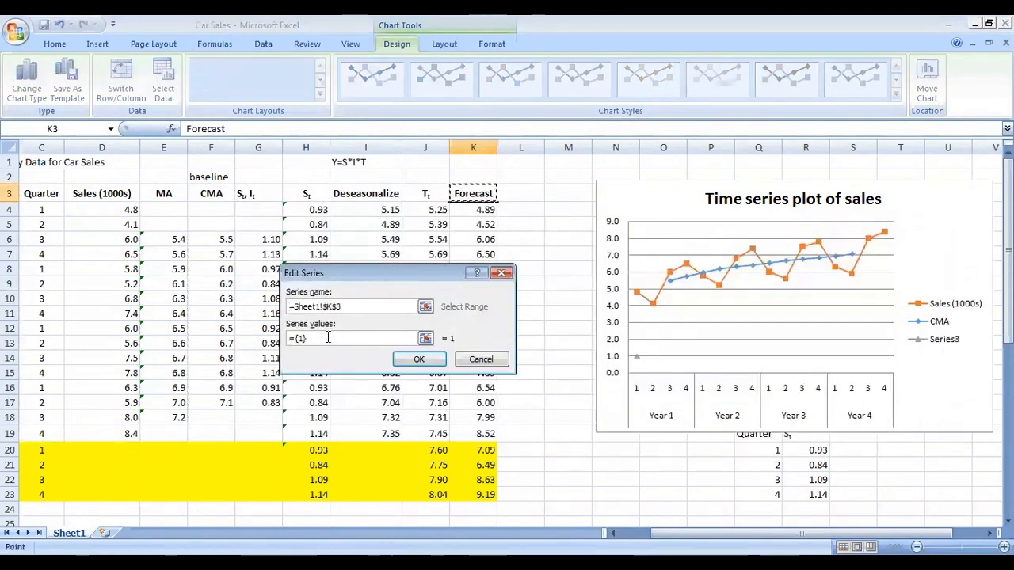
left_click(332, 338)
key("Delete")
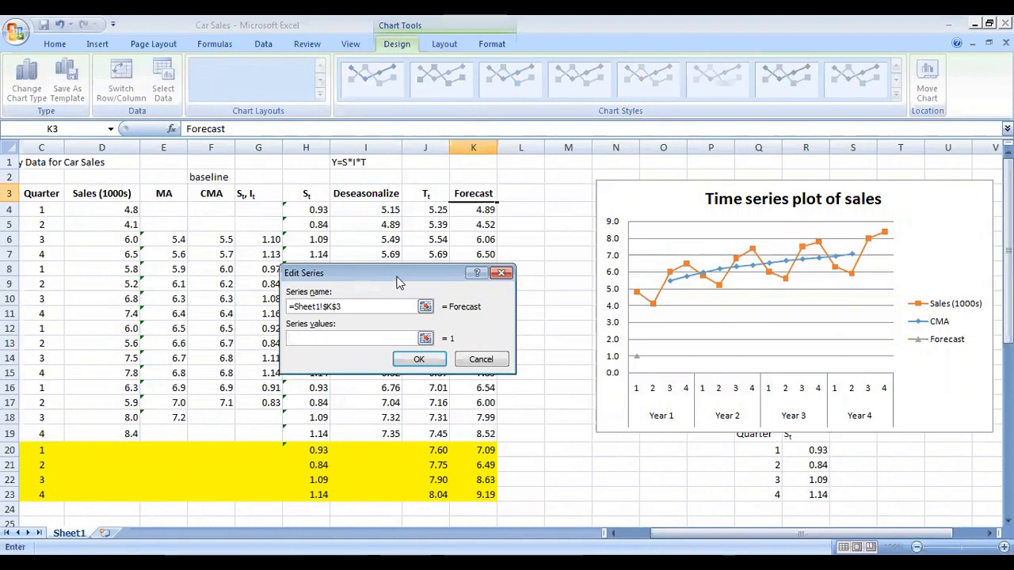
left_click_drag(401, 272, 256, 236)
left_click_drag(469, 210, 473, 509)
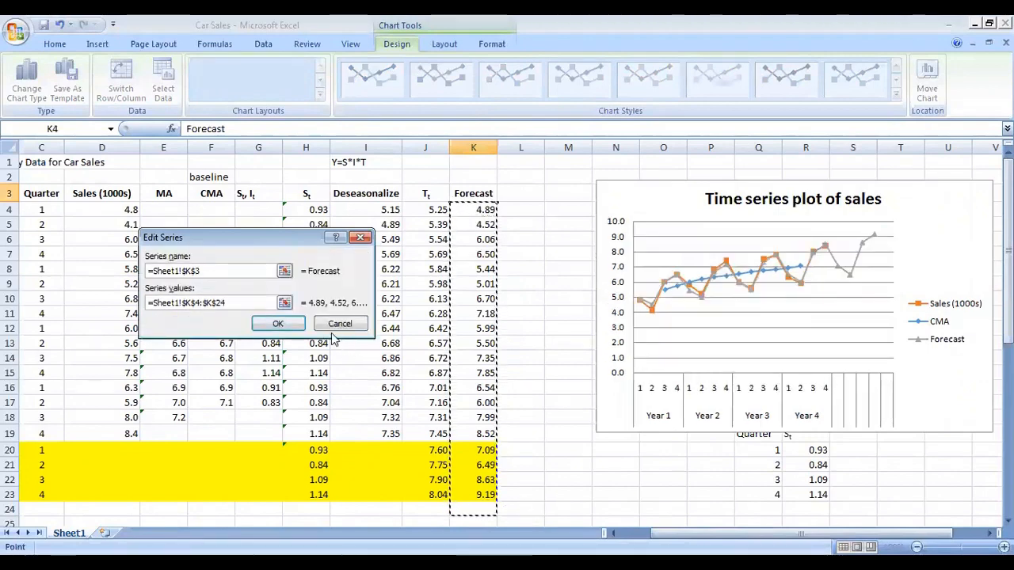
left_click(282, 321)
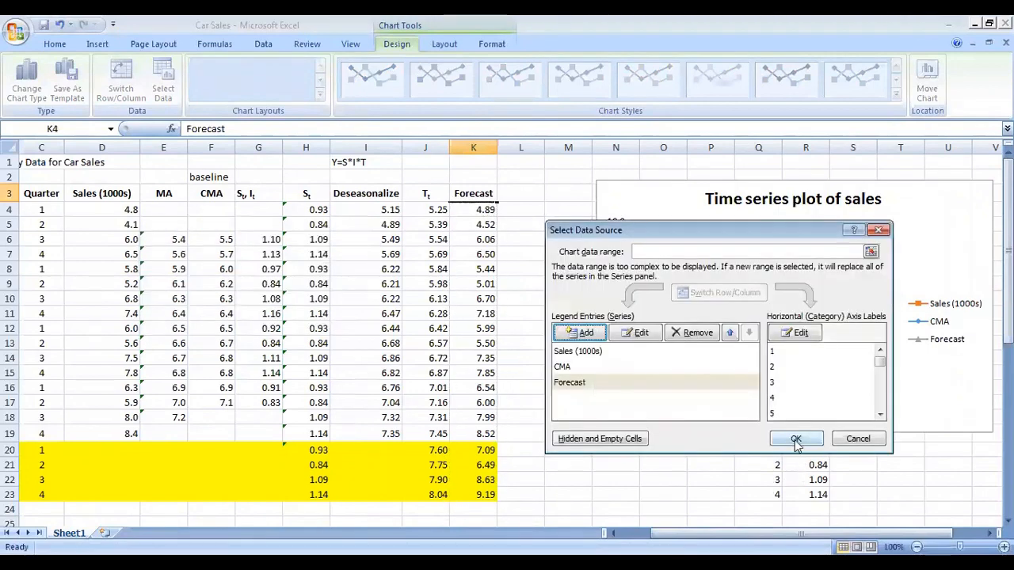
left_click(794, 440)
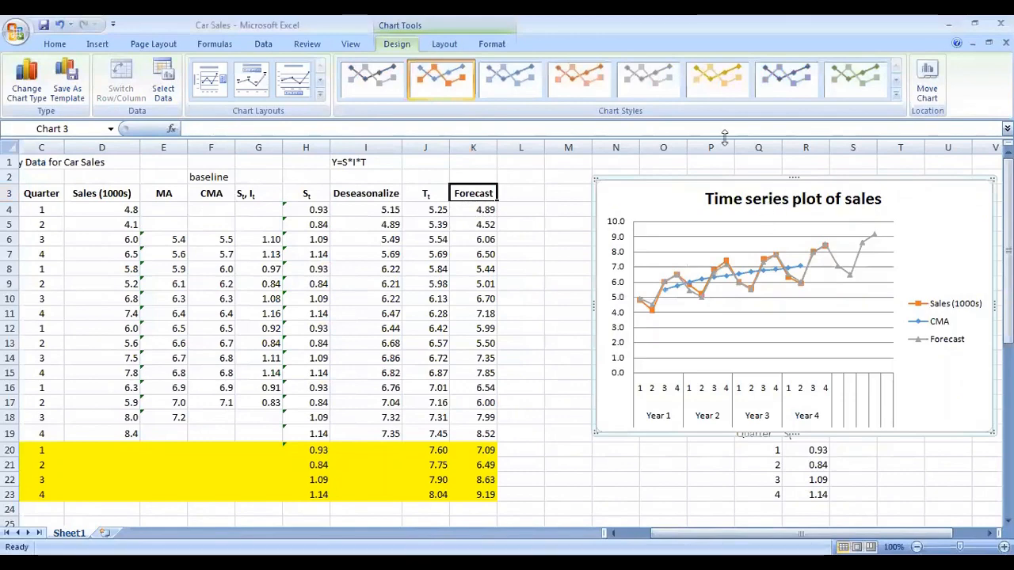
Step: Try a green chart style and undo it
left_click(876, 93)
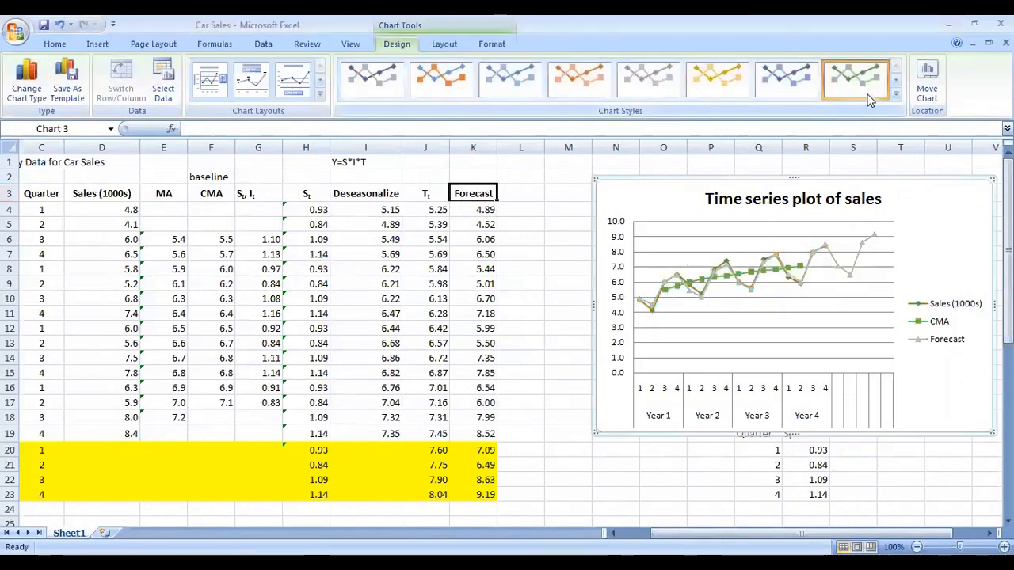
left_click(61, 25)
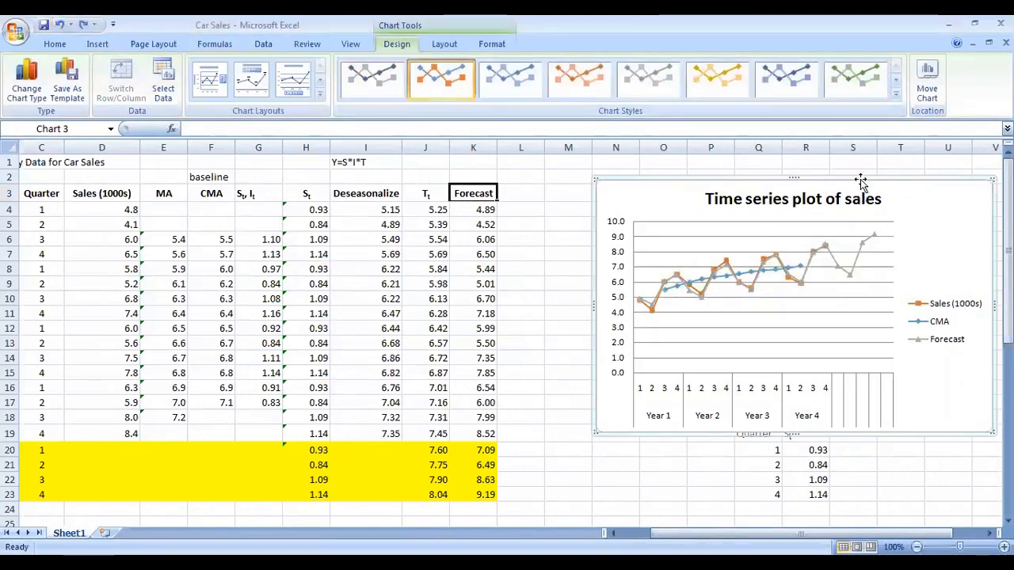
Step: Move the chart beside the data and enlarge it
left_click_drag(861, 181, 594, 192)
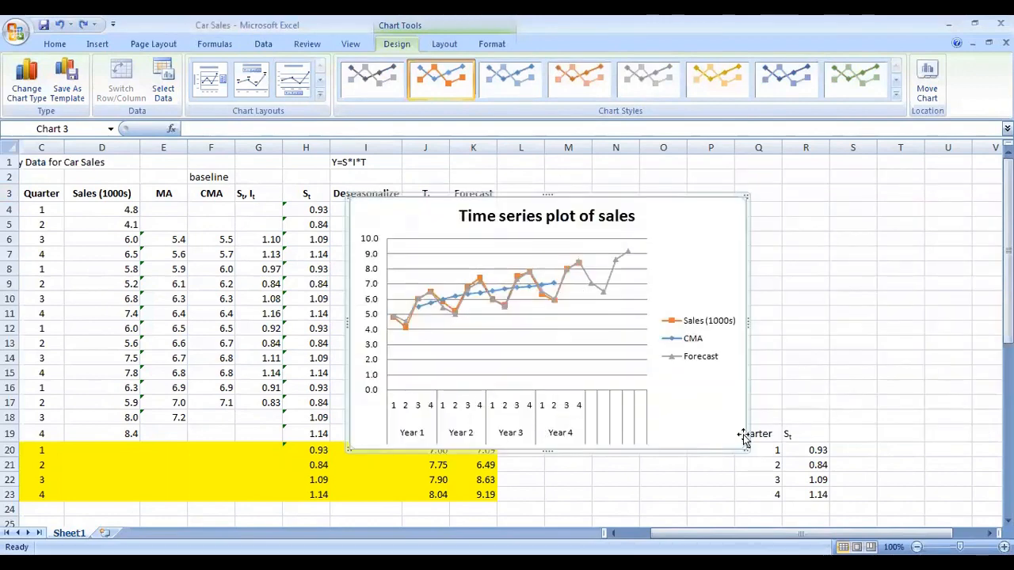
left_click_drag(744, 449, 871, 502)
left_click(729, 467)
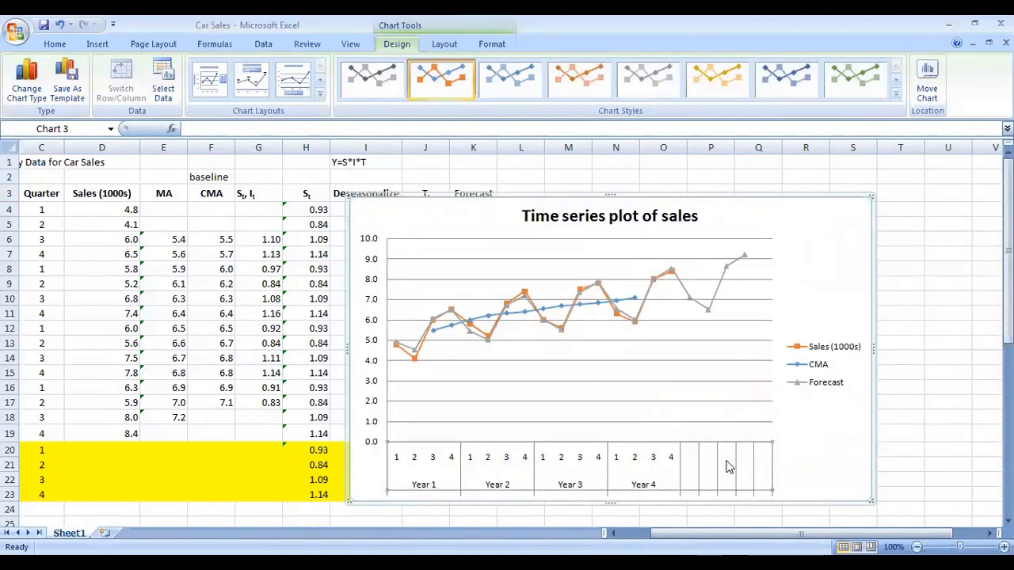
Step: Set the chart's horizontal axis labels to B4:C23 so Year 5 is included
left_click(428, 199)
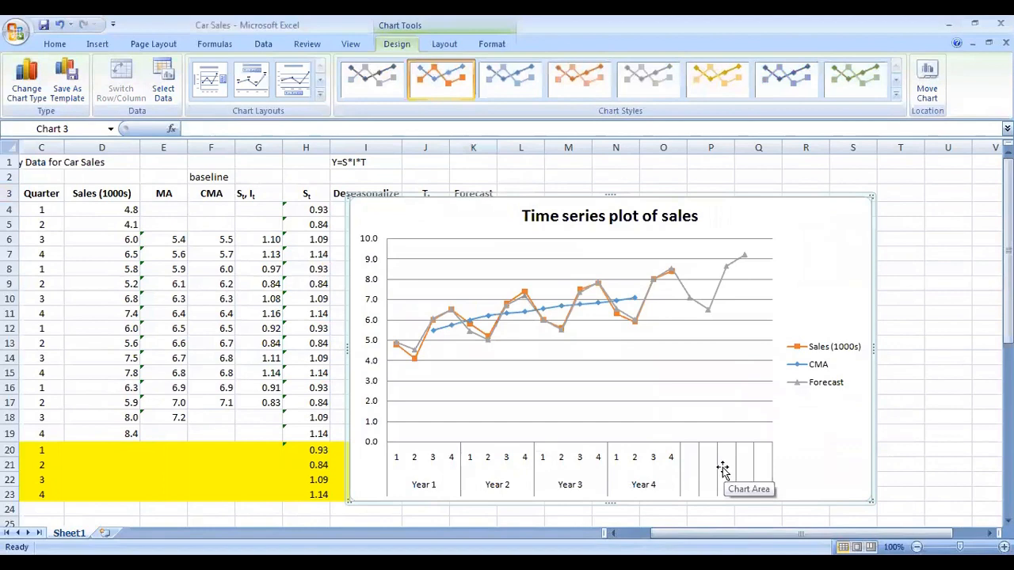
left_click(161, 81)
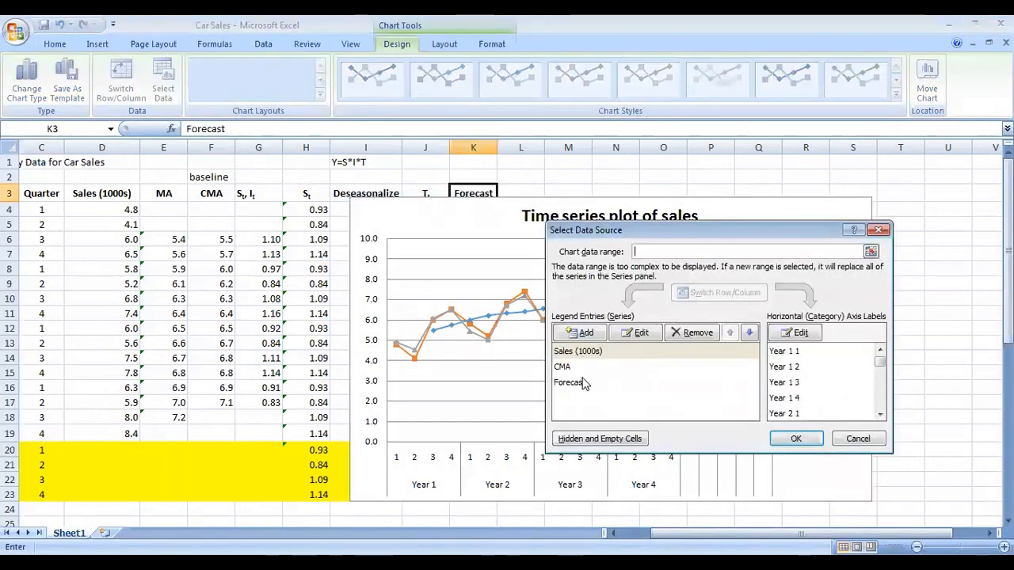
left_click(799, 339)
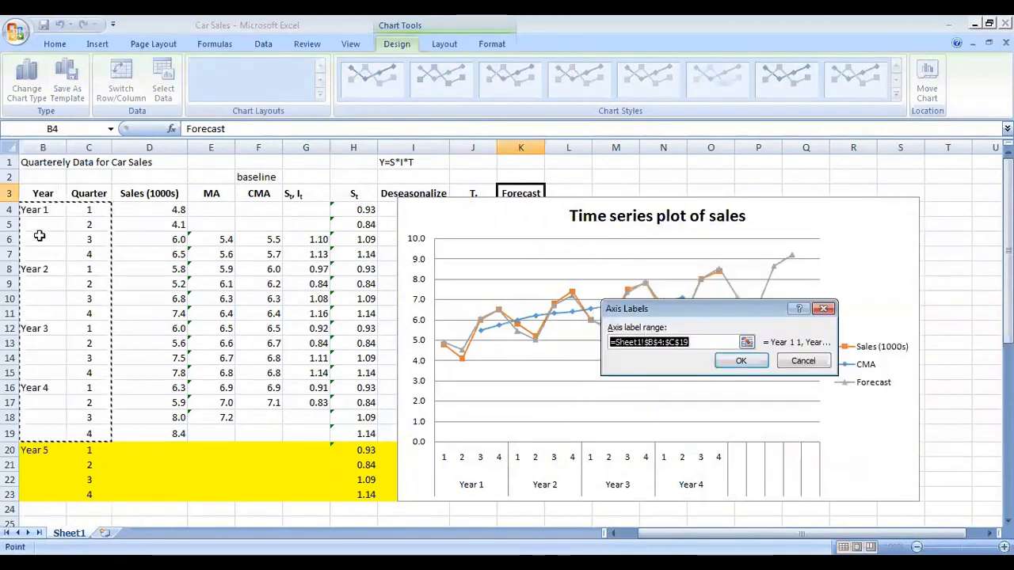
left_click_drag(39, 211, 89, 495)
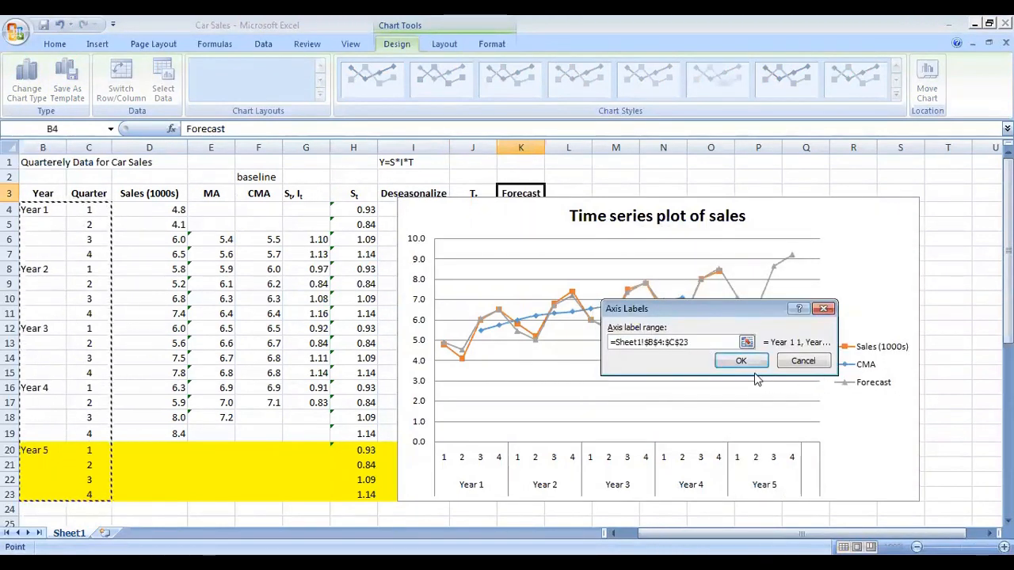
left_click(744, 361)
left_click(783, 436)
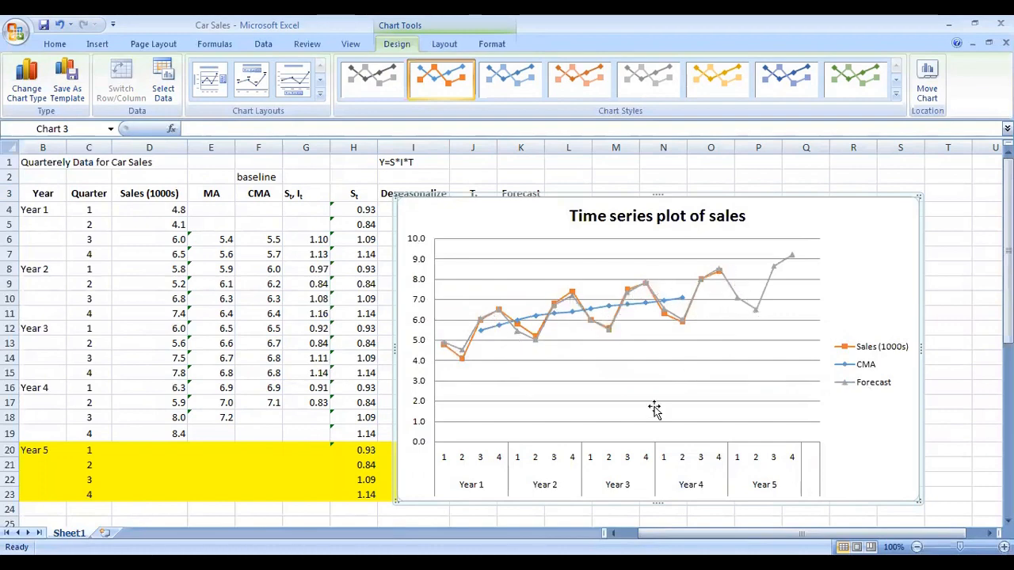
Step: Reposition and resize the chart to sit right of the Forecast column
left_click_drag(529, 204, 548, 194)
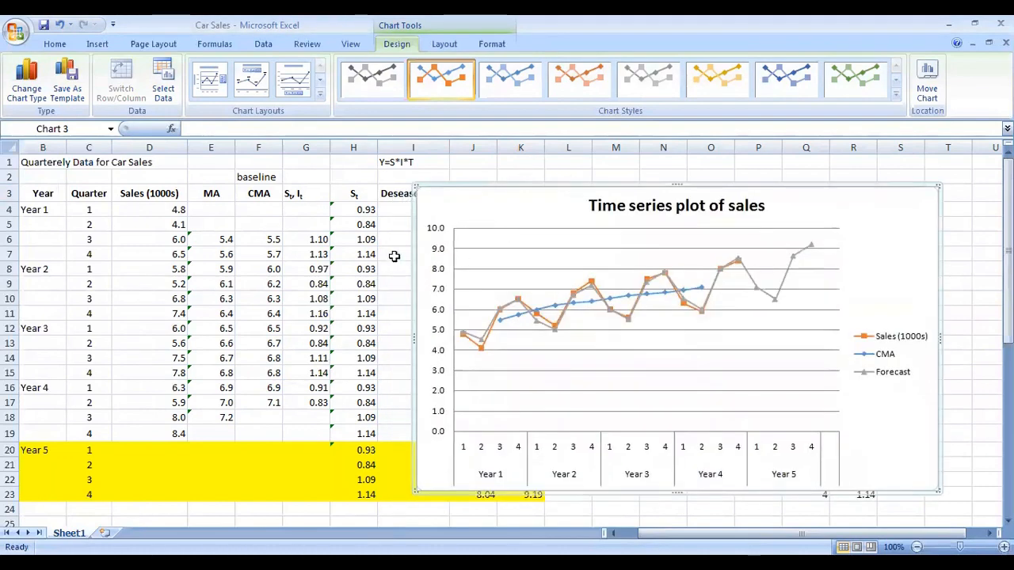
left_click_drag(483, 191, 585, 191)
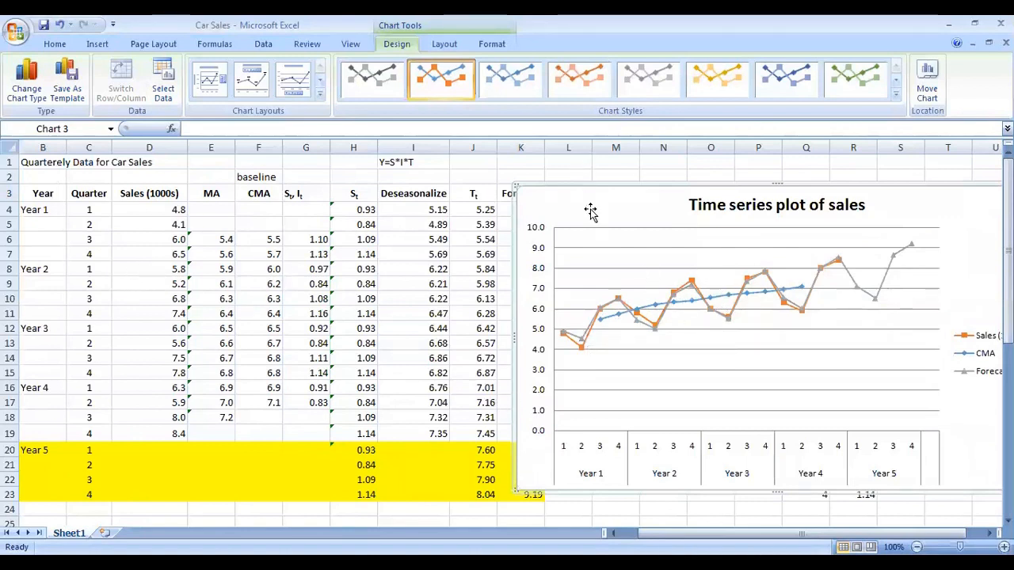
left_click_drag(588, 197, 566, 177)
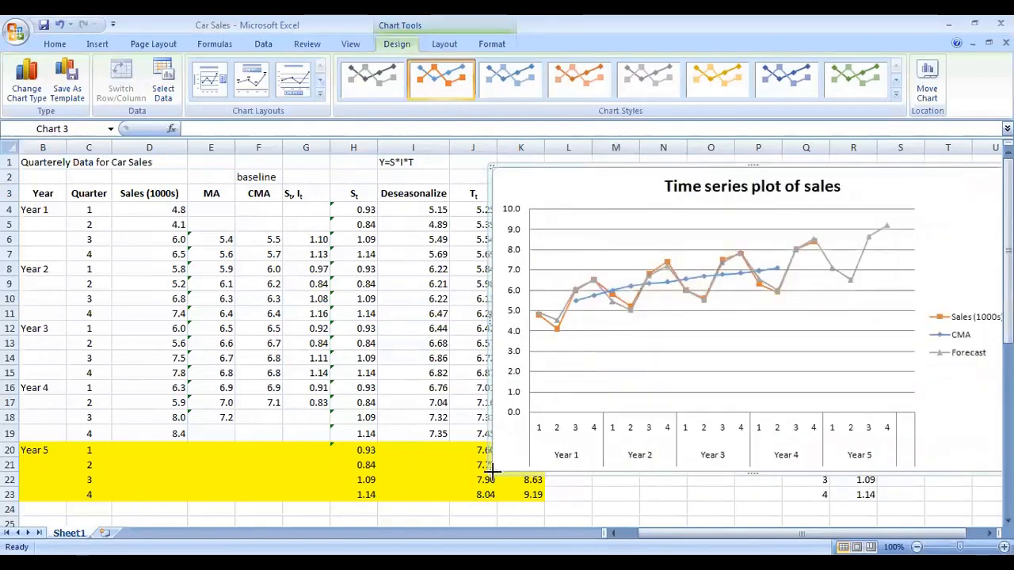
left_click_drag(493, 473, 571, 443)
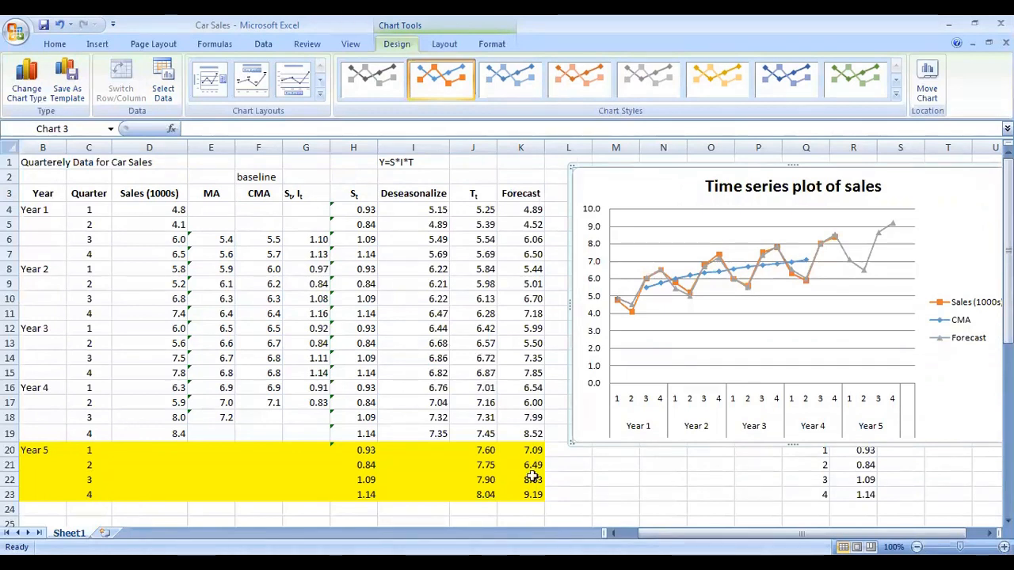
Step: Inspect the headers and formulas in the Sales, St·It, St, Deseasonalize and Tt columns
left_click_drag(710, 534, 688, 534)
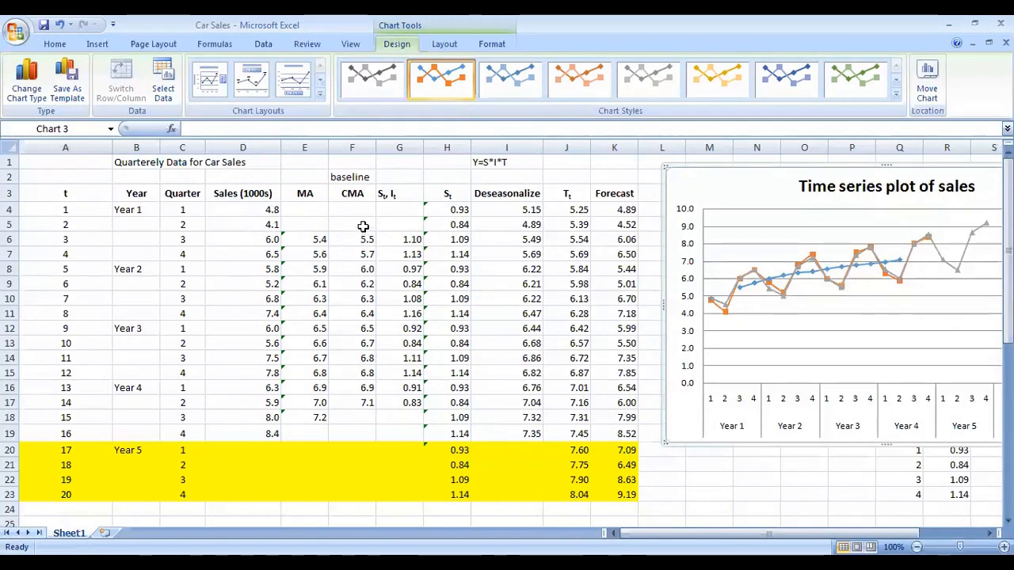
left_click(420, 195)
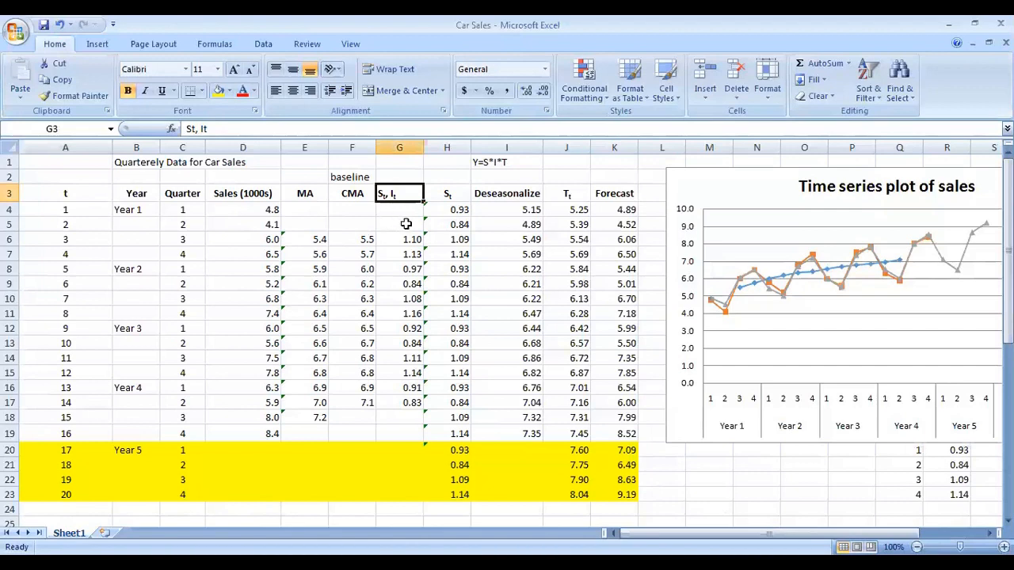
left_click(413, 252)
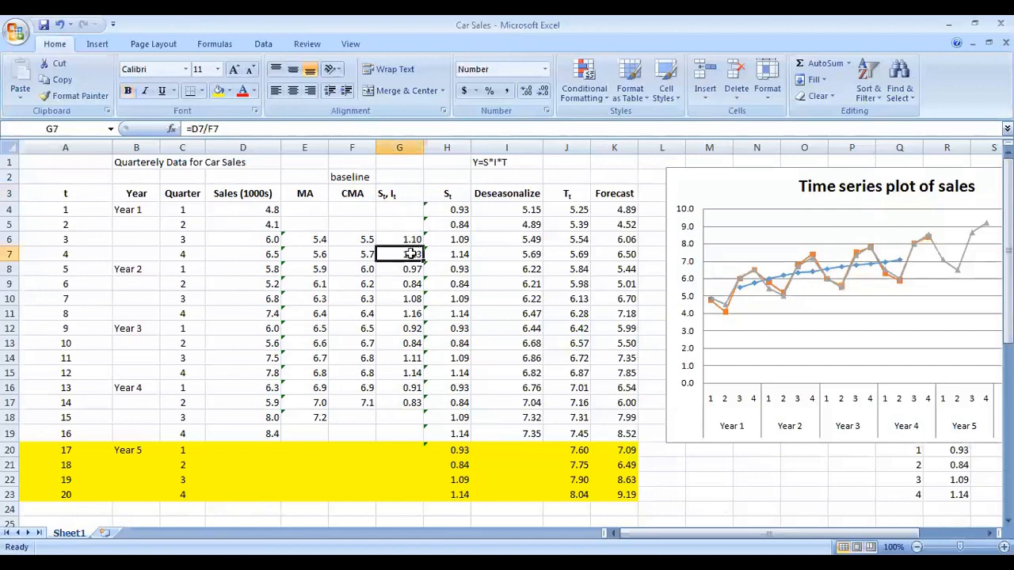
left_click(262, 207)
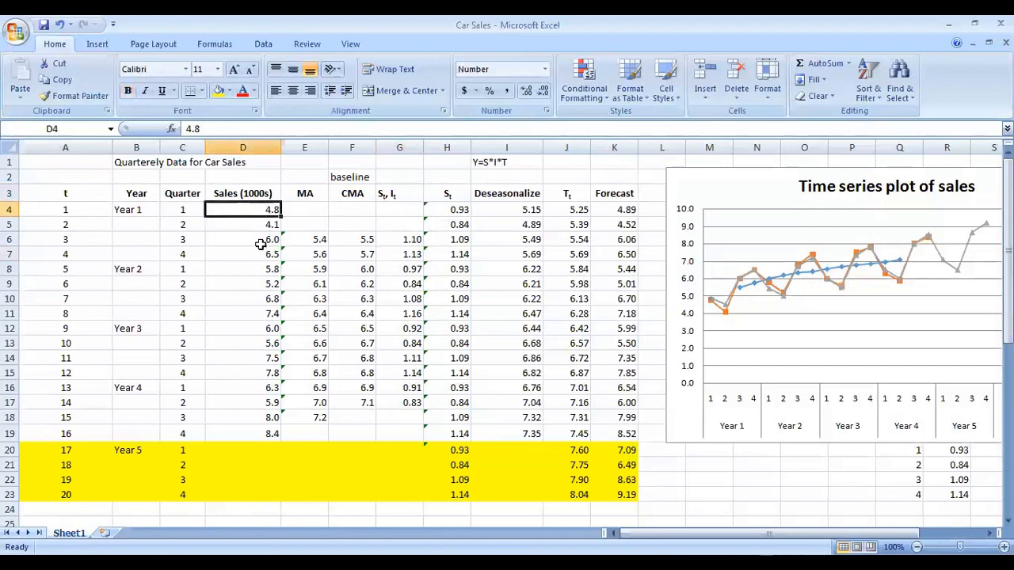
left_click(261, 242)
left_click(420, 242)
left_click(404, 284)
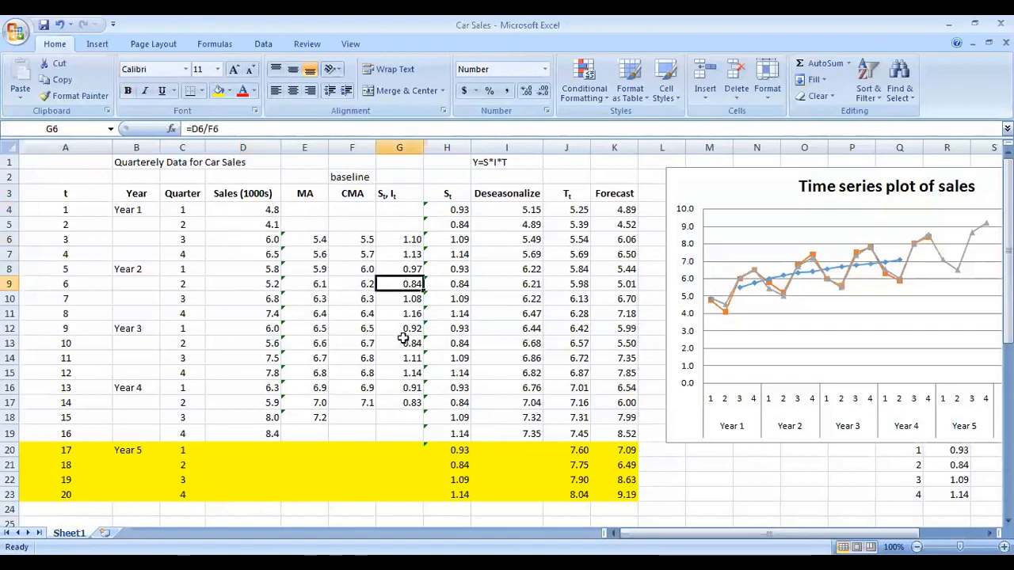
left_click(402, 341)
left_click(389, 268)
left_click(398, 254)
left_click(404, 314)
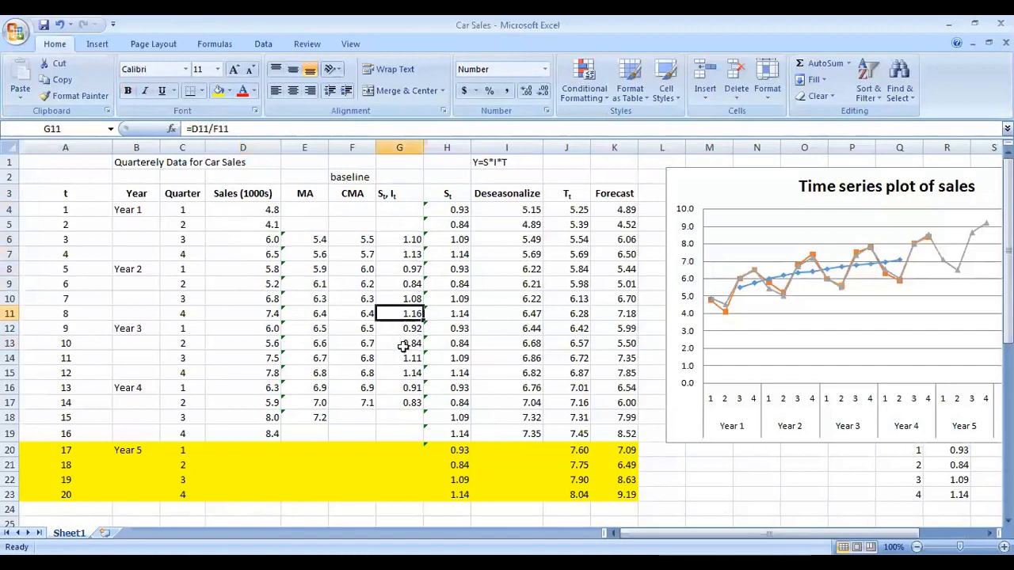
left_click(400, 269)
left_click(402, 343)
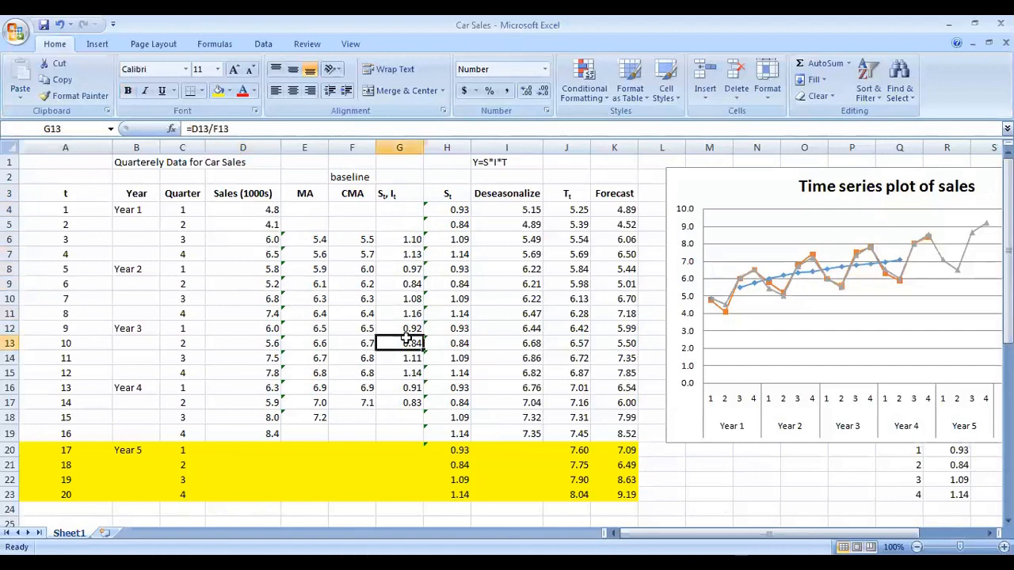
left_click(451, 195)
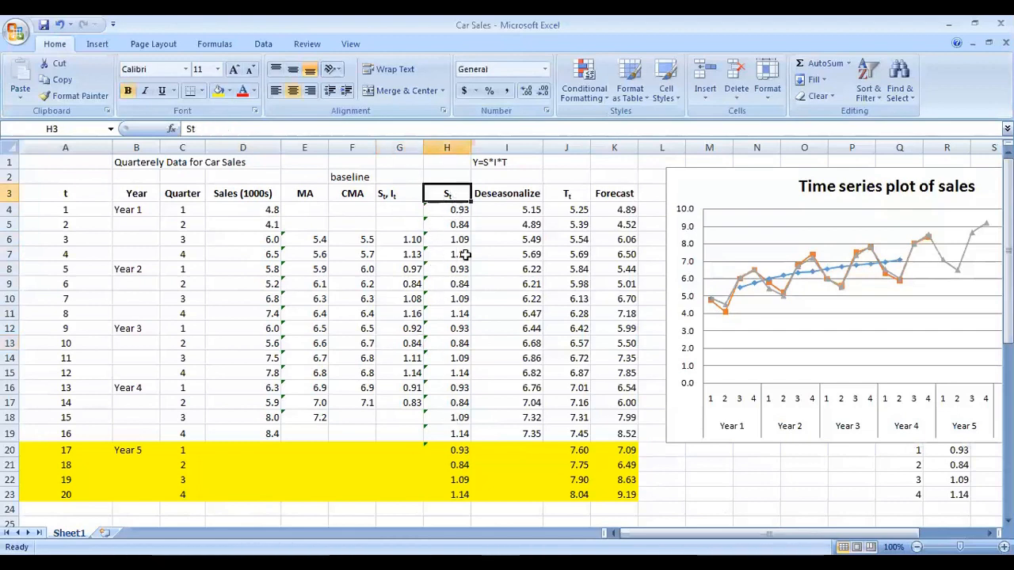
left_click(464, 254)
left_click(445, 196)
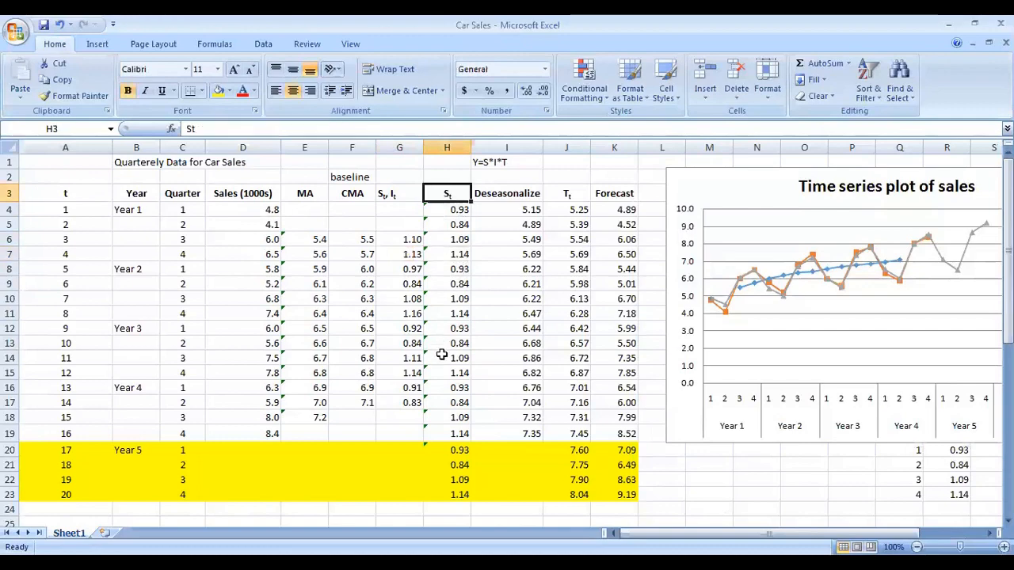
left_click(499, 197)
left_click(582, 191)
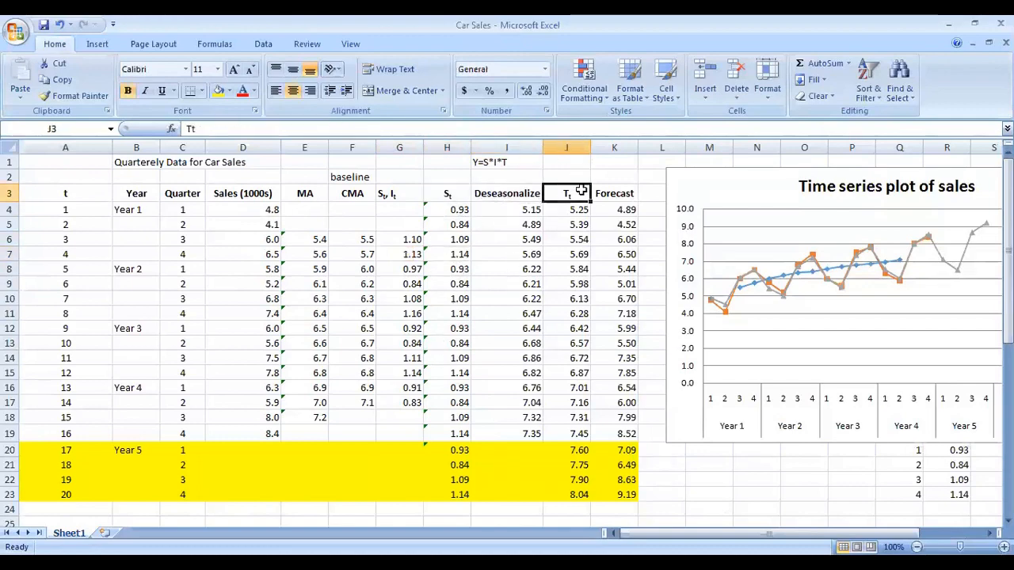
Step: Inspect the St and Forecast formulas and the regression output below the table
scroll(436, 421, "down", 6)
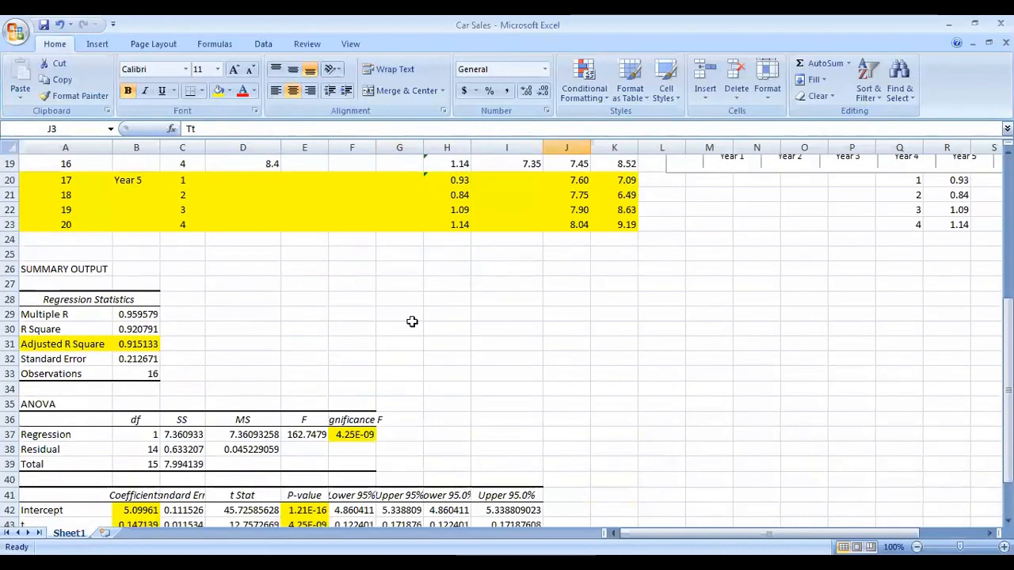
scroll(613, 382, "up", 6)
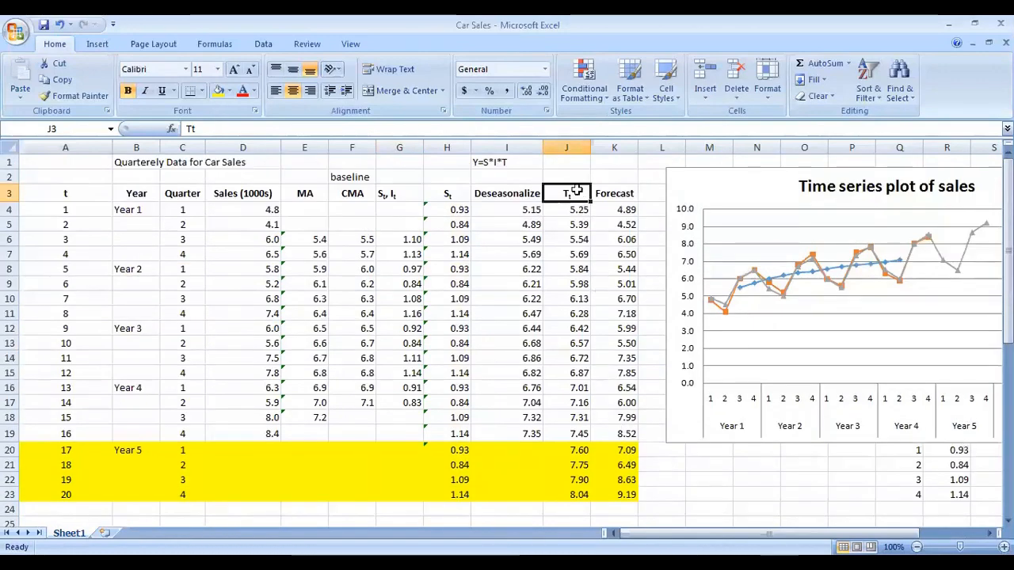
left_click(464, 192)
left_click(608, 194)
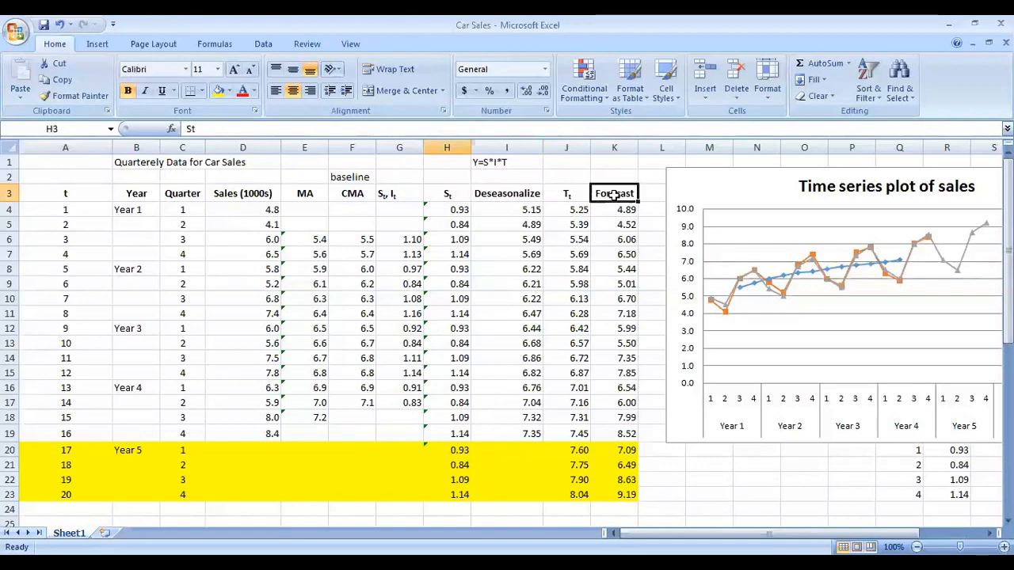
left_click(447, 209)
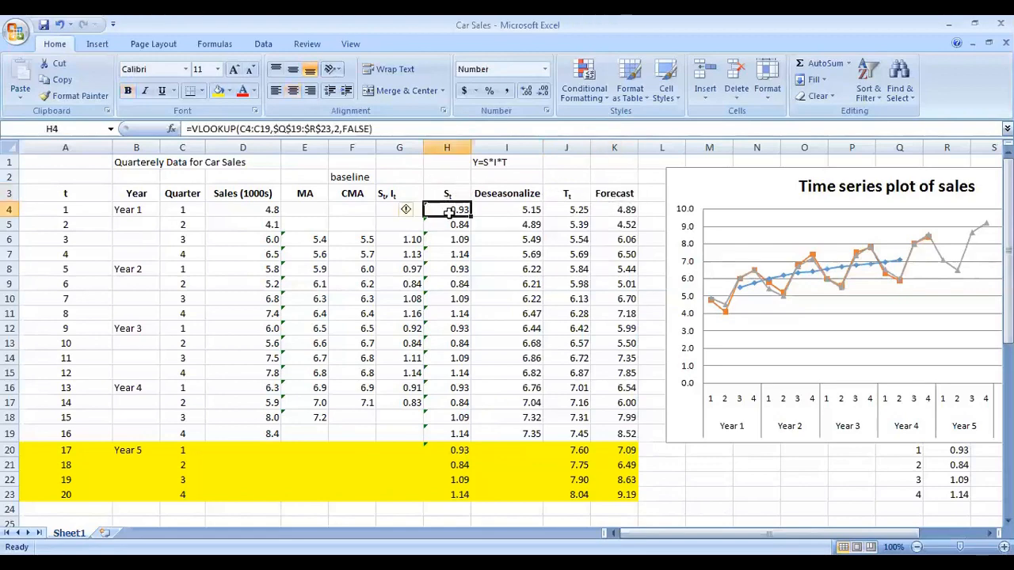
left_click(586, 210)
left_click(622, 209)
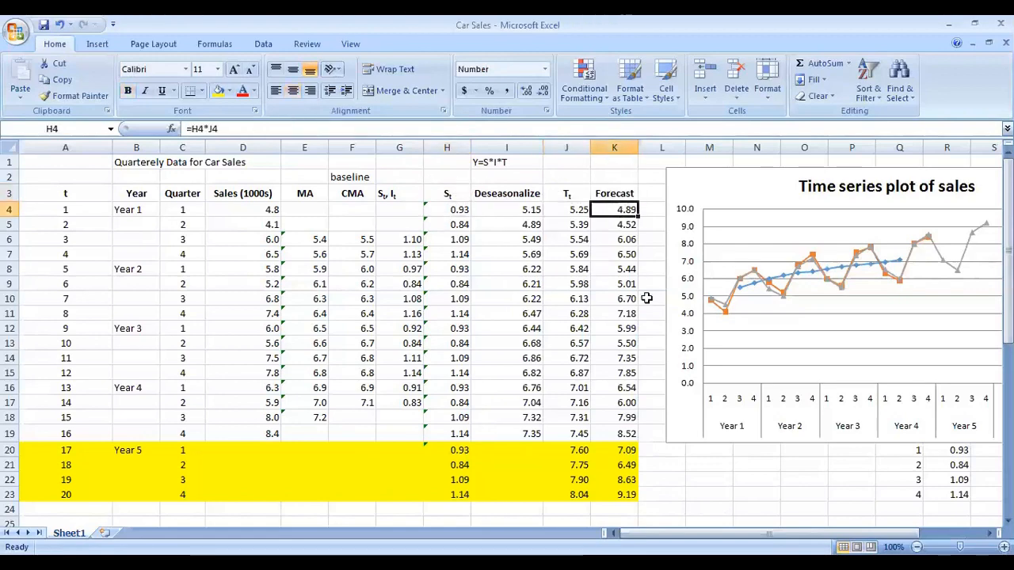
scroll(645, 297, "down", 3)
scroll(645, 296, "up", 3)
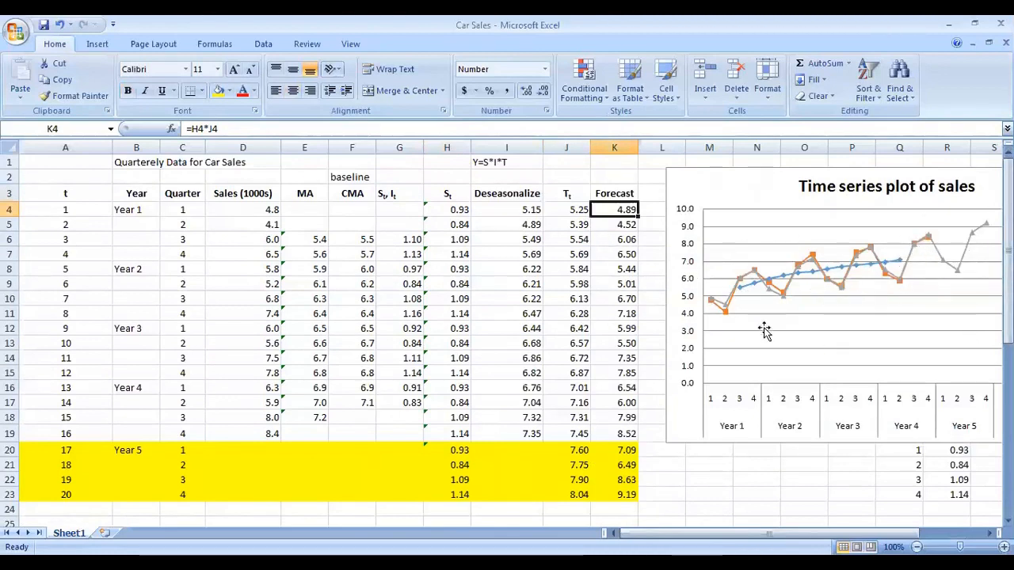
scroll(606, 305, "down", 3)
scroll(625, 310, "up", 3)
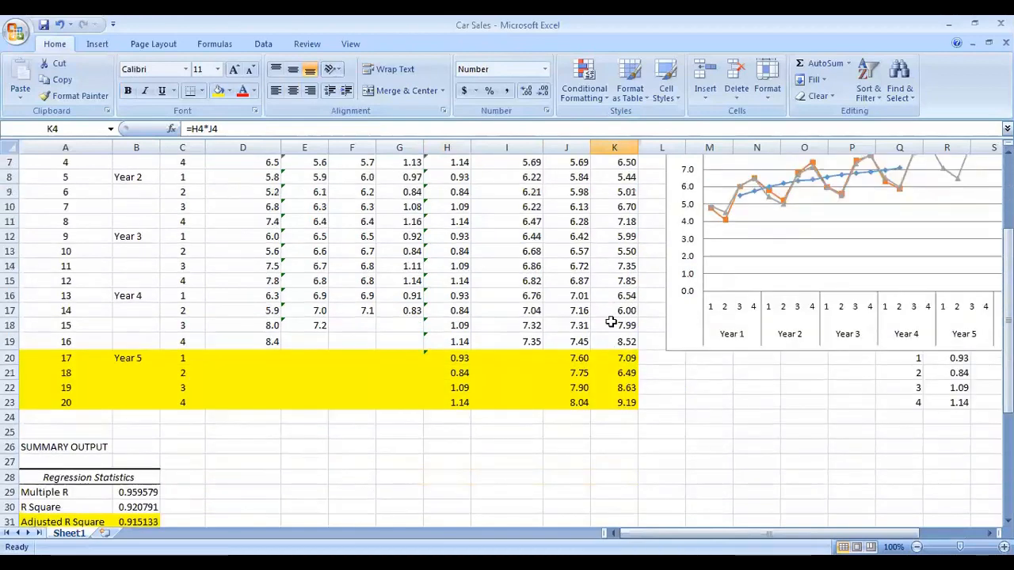